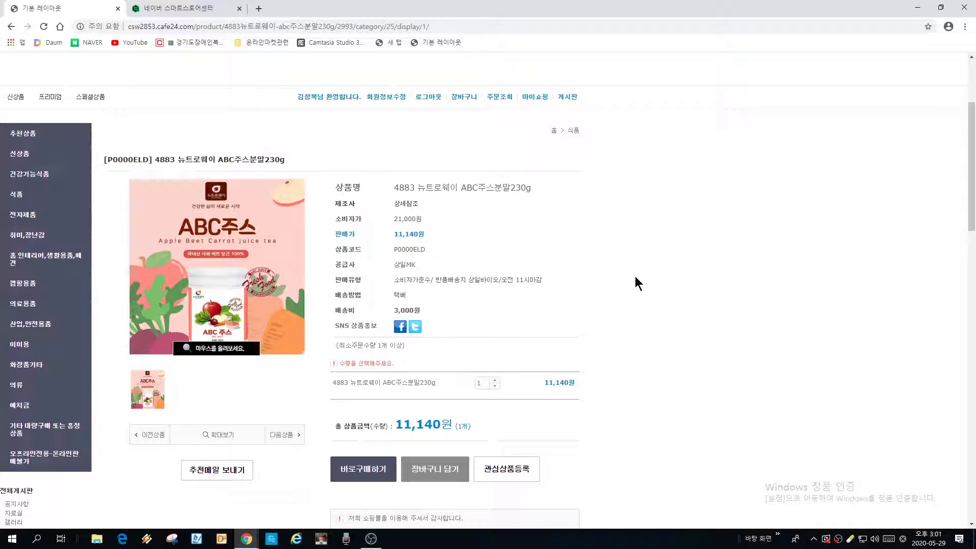
Review the Smart Store Center dashboard and the ABC주스분말230g product page in the Okebari shop
left_click(188, 15)
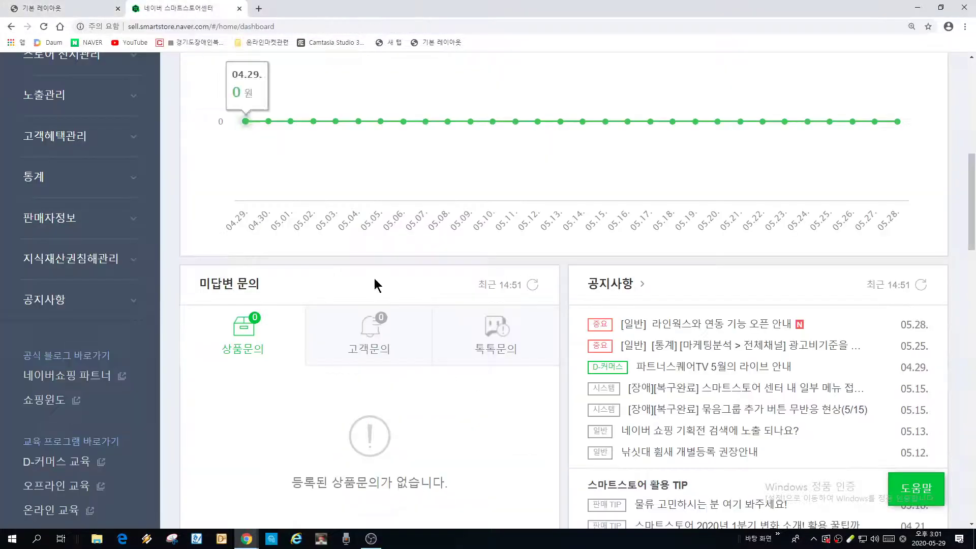
scroll(405, 349, "up", 2)
scroll(405, 351, "up", 6)
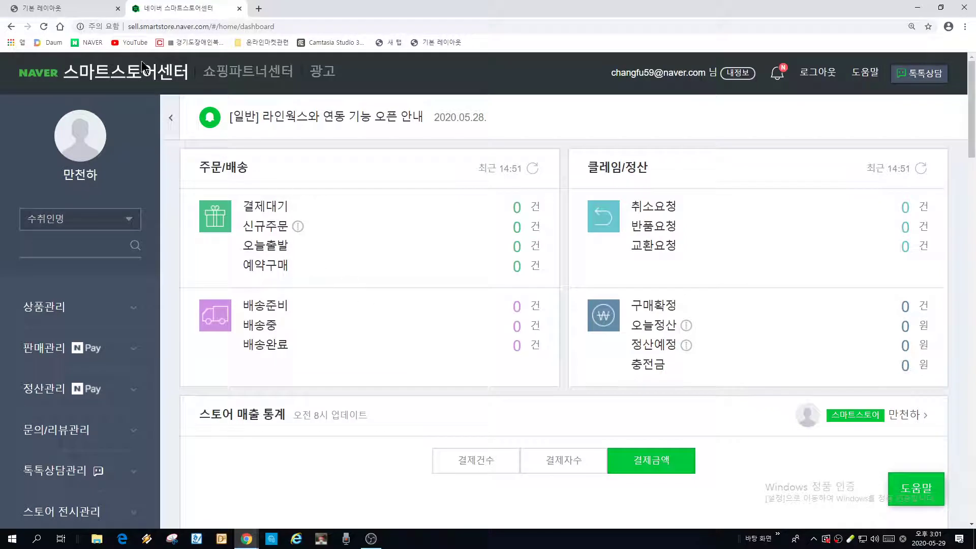
left_click(83, 11)
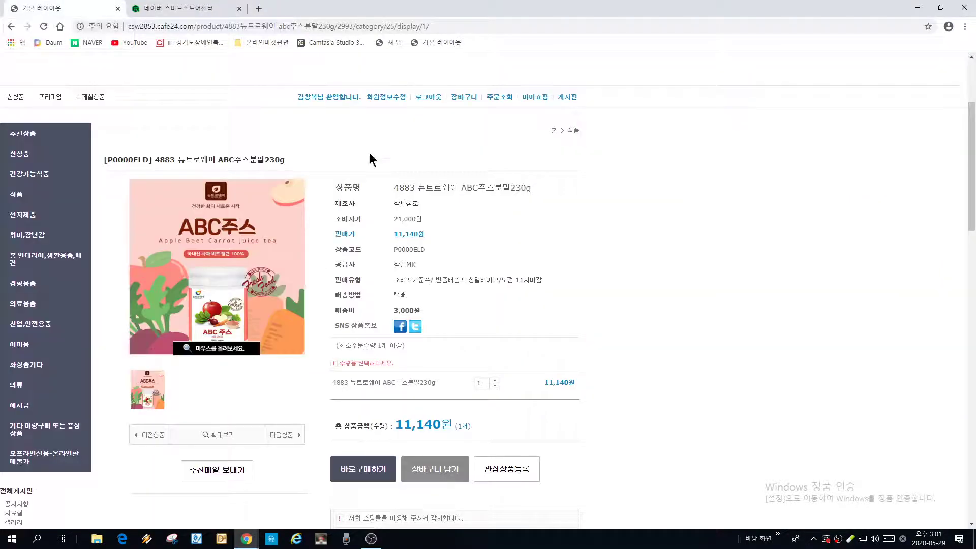
scroll(593, 380, "up", 3)
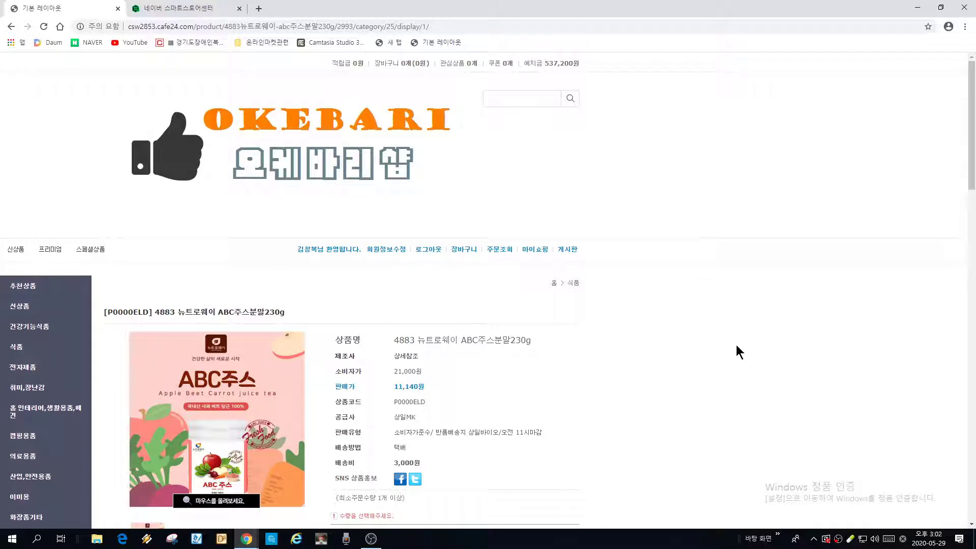
scroll(736, 350, "down", 1)
scroll(734, 347, "up", 1)
left_click(512, 96)
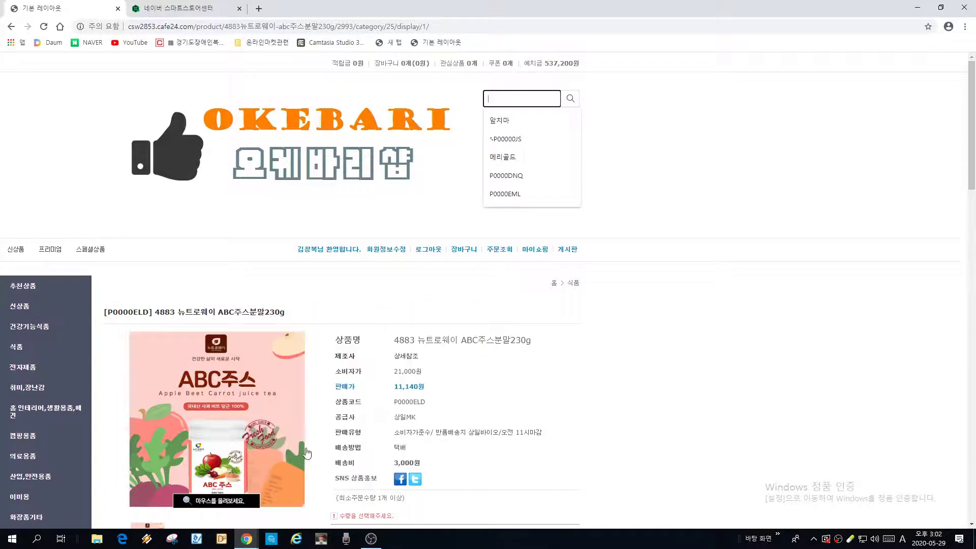
scroll(792, 359, "down", 2)
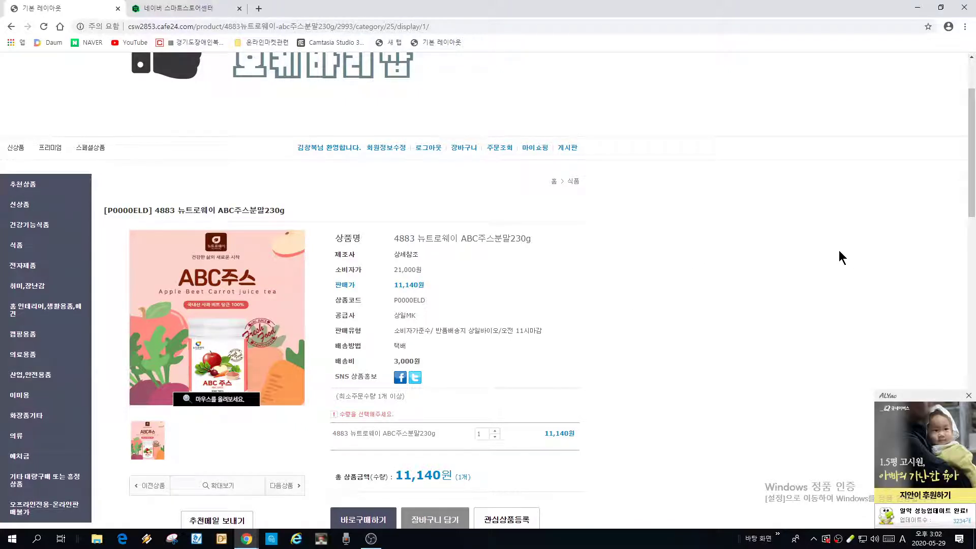
scroll(840, 253, "down", 2)
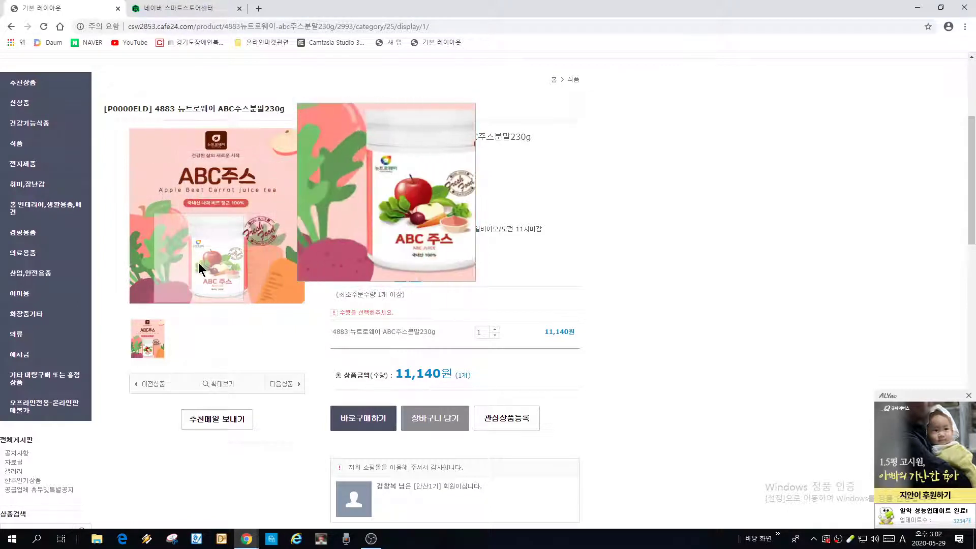
Save the product's thumbnail image as a PNG file to the desktop, keeping the suggested file name
right_click(148, 337)
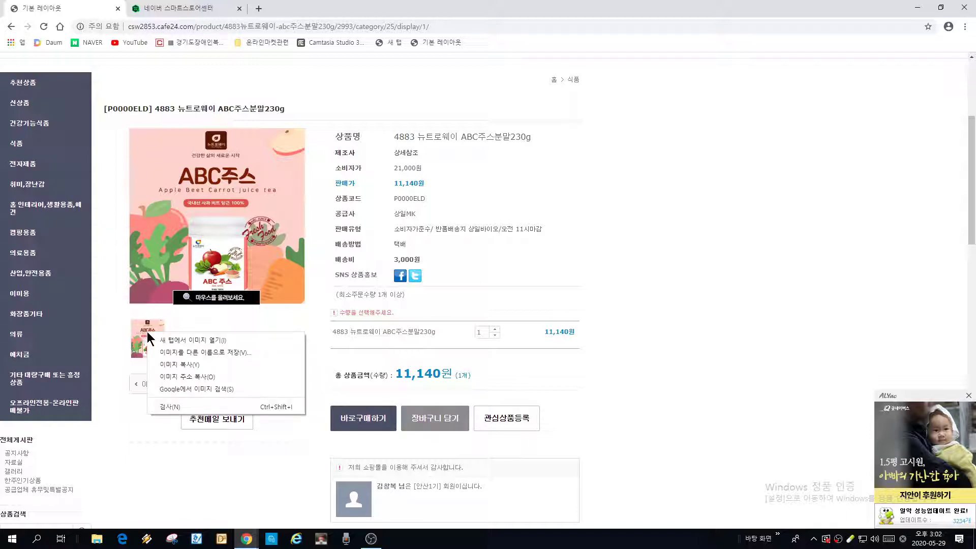
left_click(196, 353)
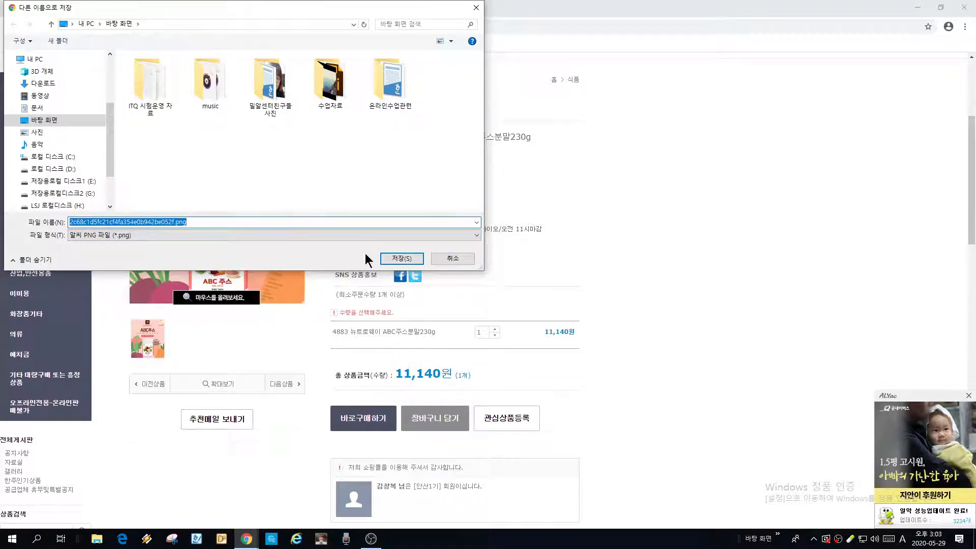
left_click(402, 259)
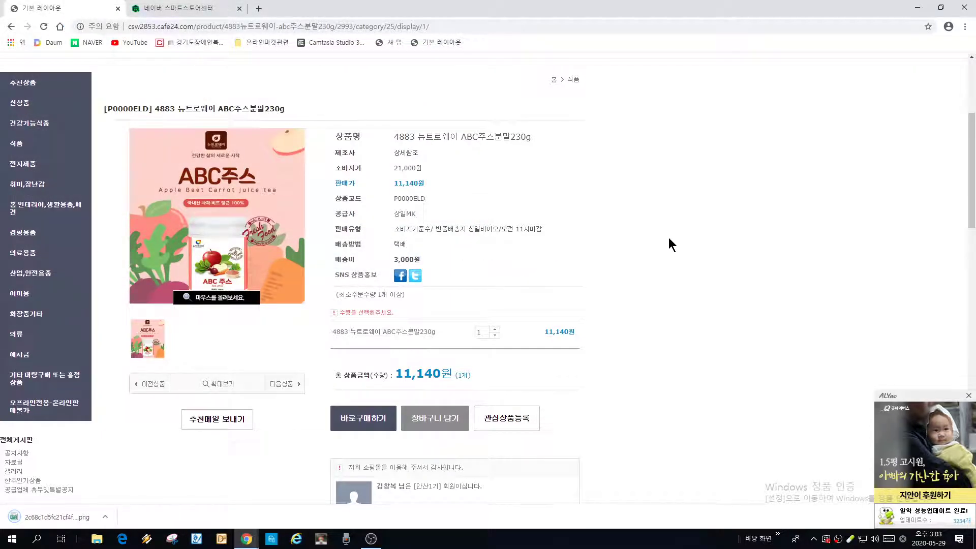
Save the long product detail image to the desktop as 4883.jpg
scroll(669, 237, "down", 9)
scroll(670, 236, "down", 1)
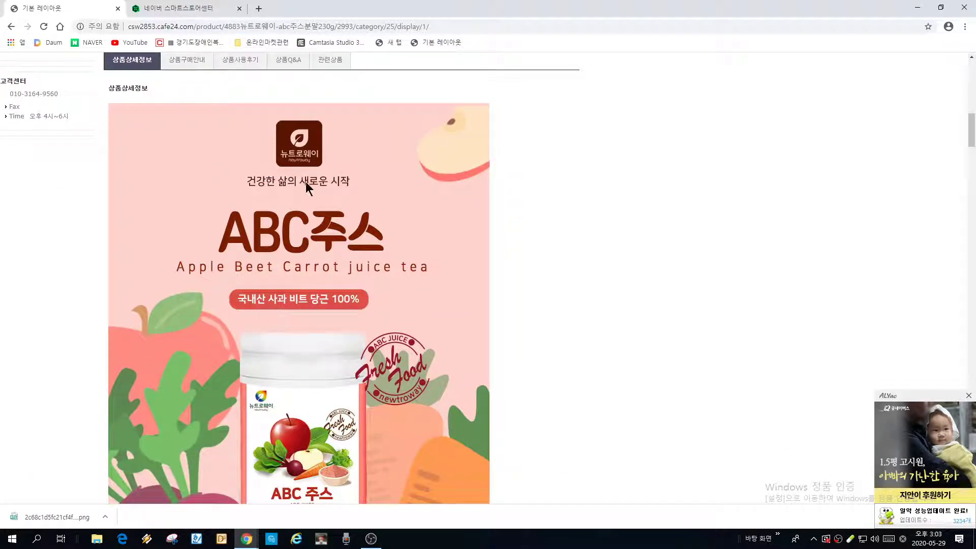
right_click(191, 205)
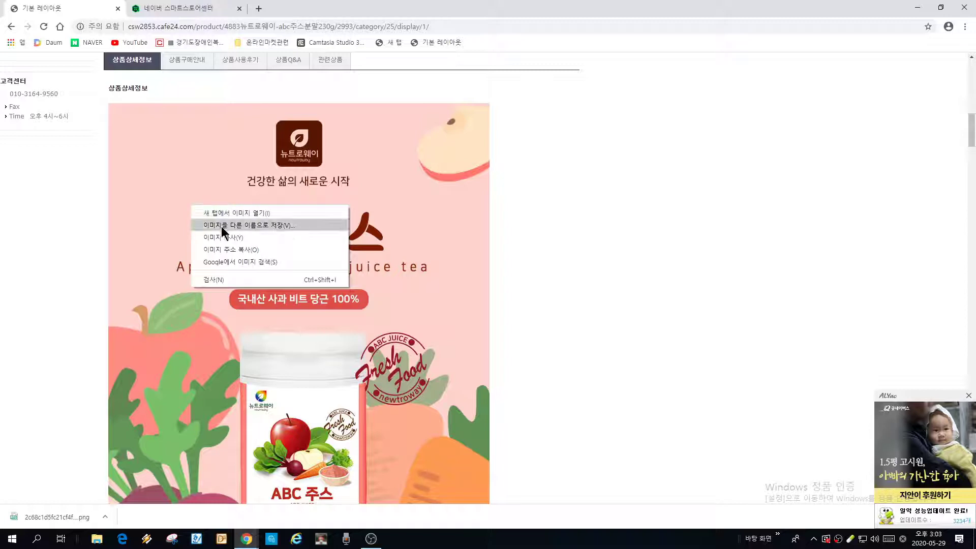
left_click(266, 224)
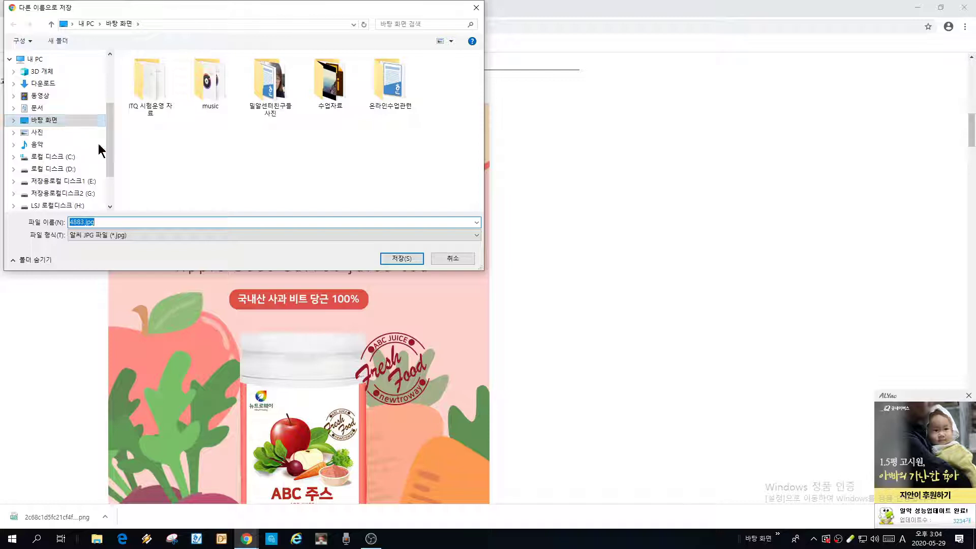
left_click(401, 259)
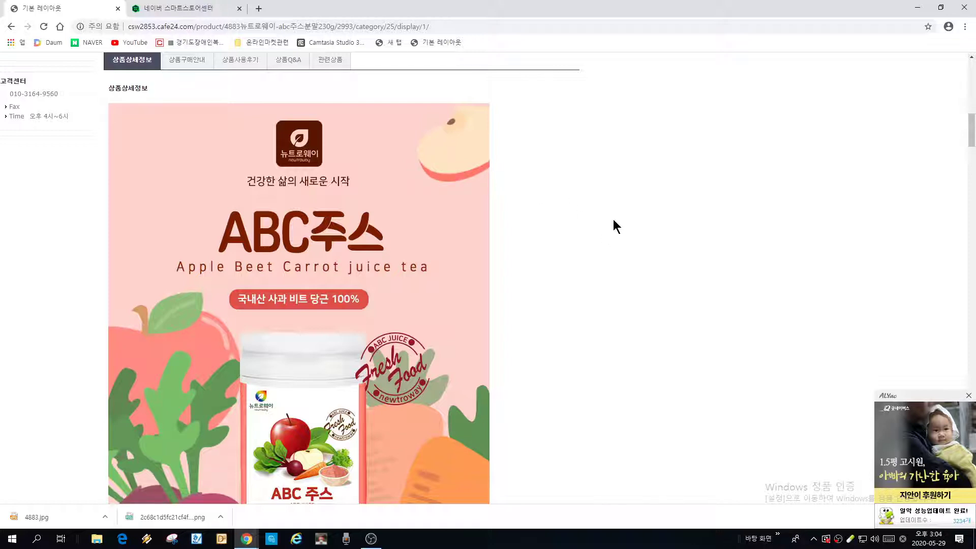
Open the desktop folder in File Explorer and display its files as large thumbnails
left_click(97, 540)
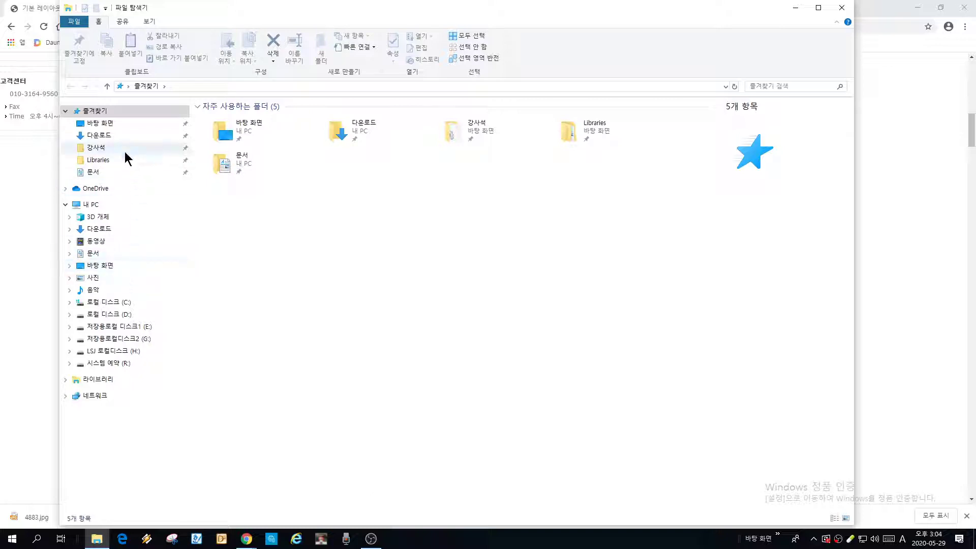
left_click(114, 125)
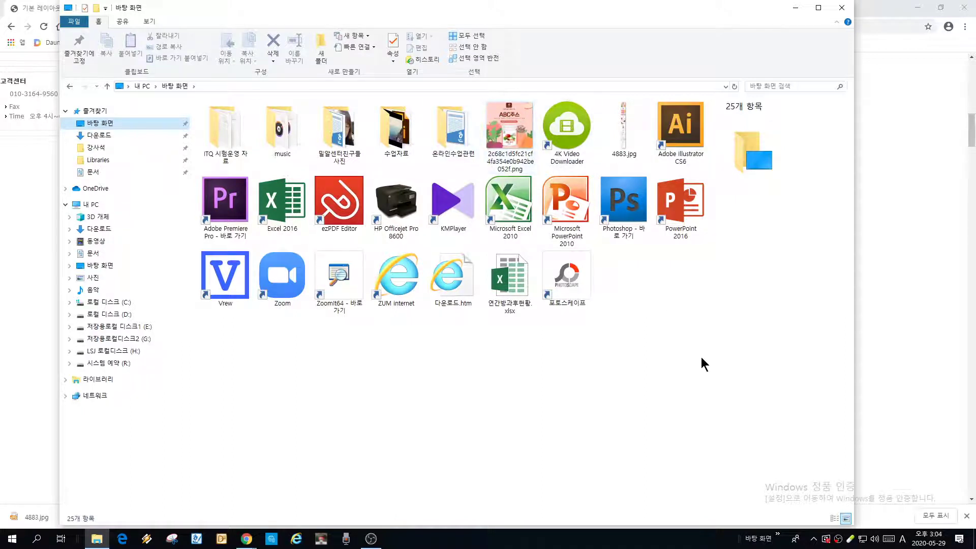
left_click(847, 518)
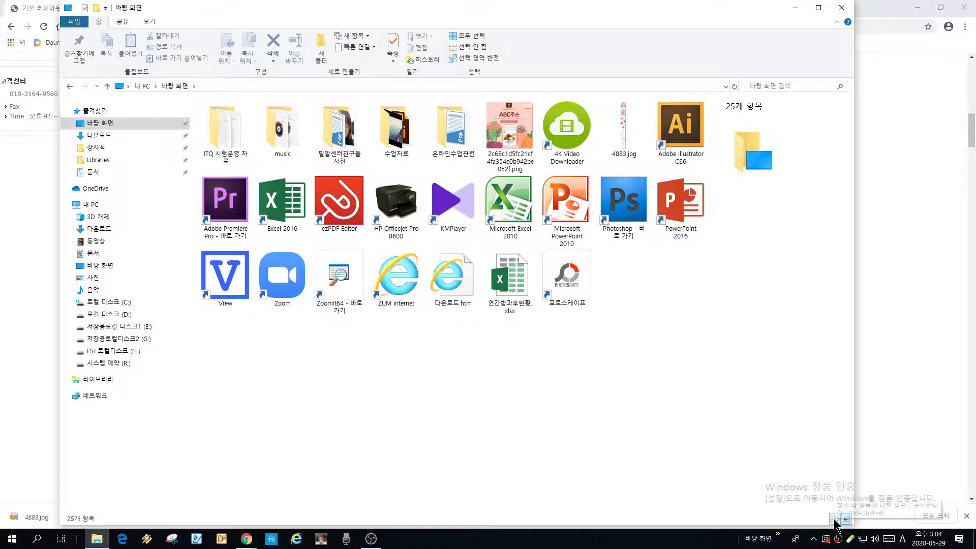
left_click(834, 519)
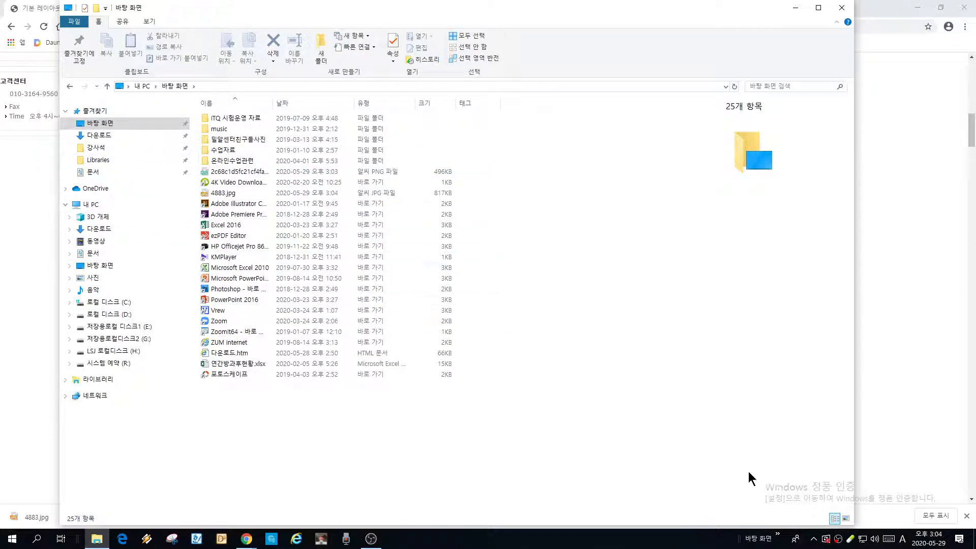
left_click(847, 520)
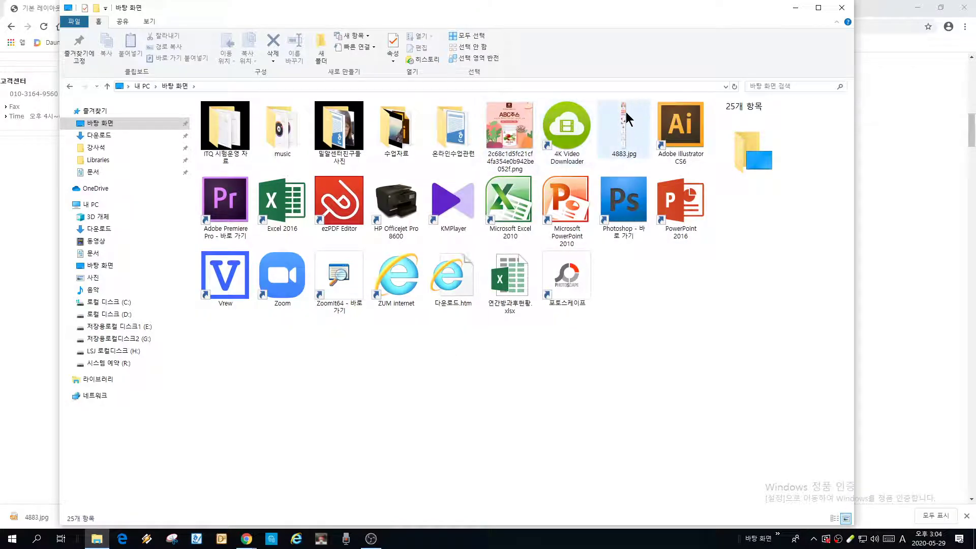
double_click(507, 135)
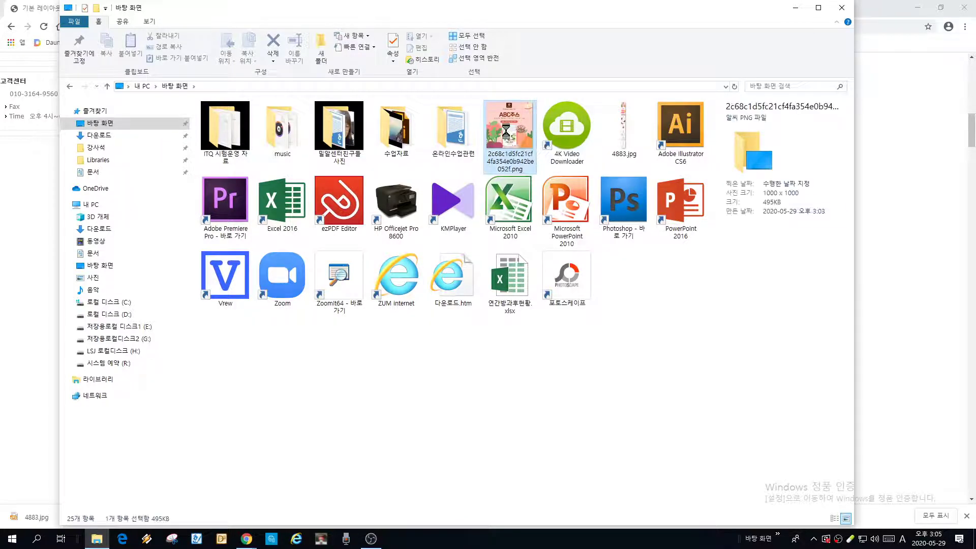
right_click(508, 116)
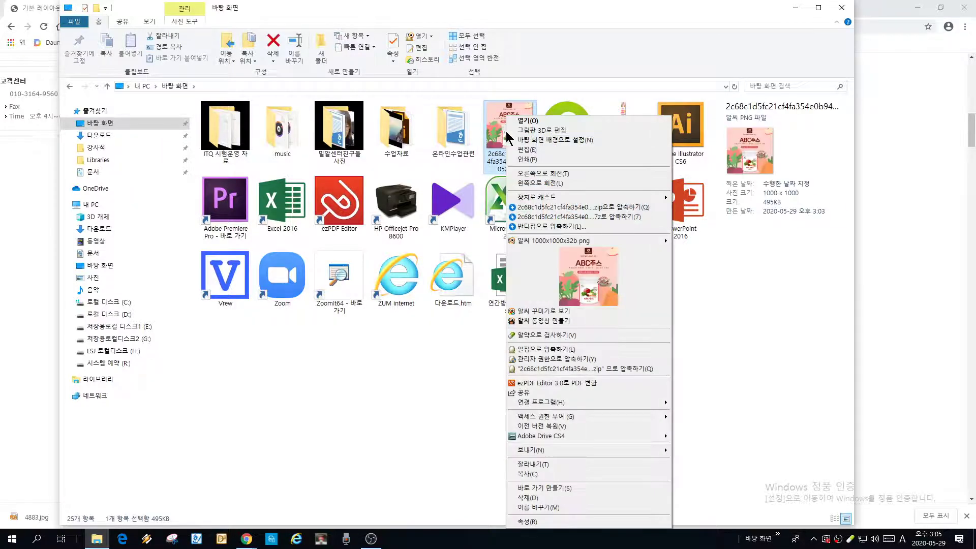
left_click(530, 150)
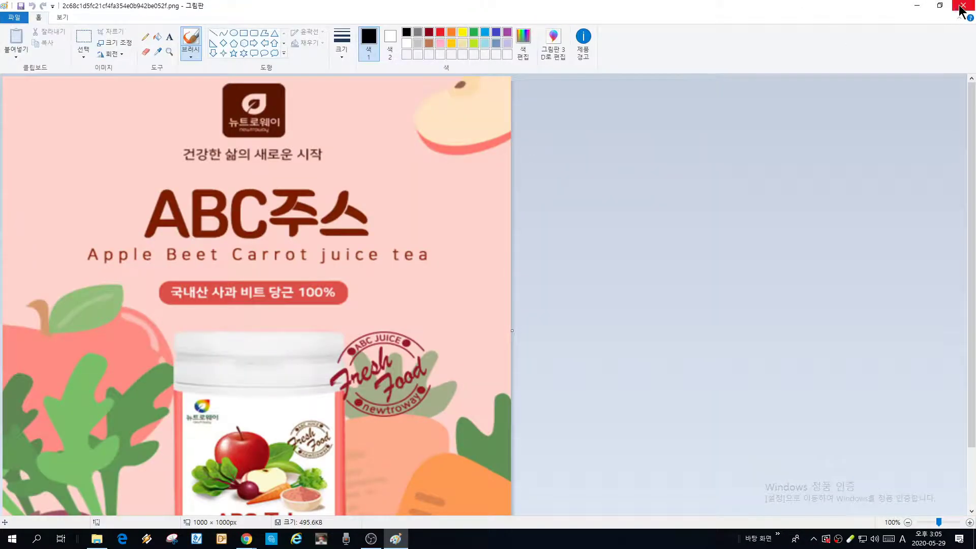
left_click(962, 9)
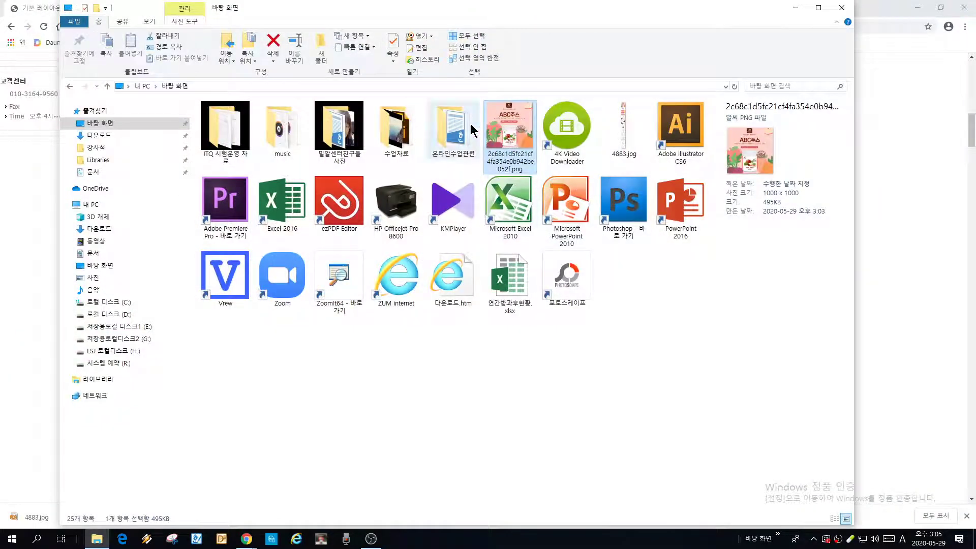
Open the downloaded PNG product image in Paint, apply a resize based on pixels, and save the changes while closing
right_click(509, 117)
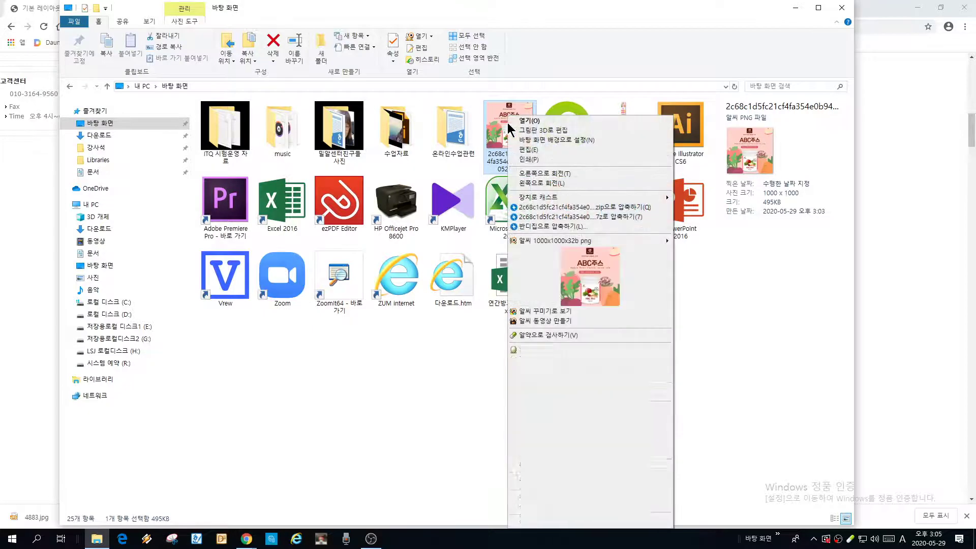
left_click(528, 151)
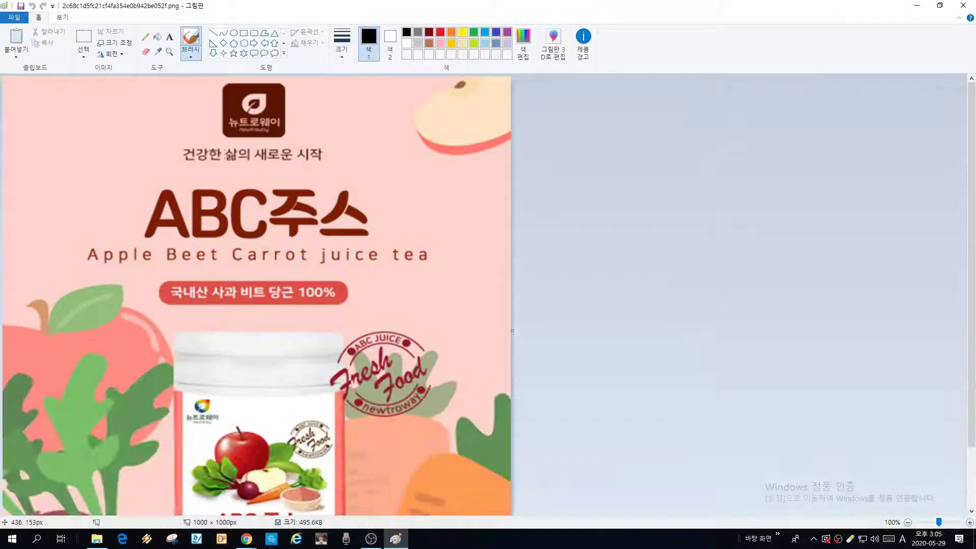
left_click(116, 44)
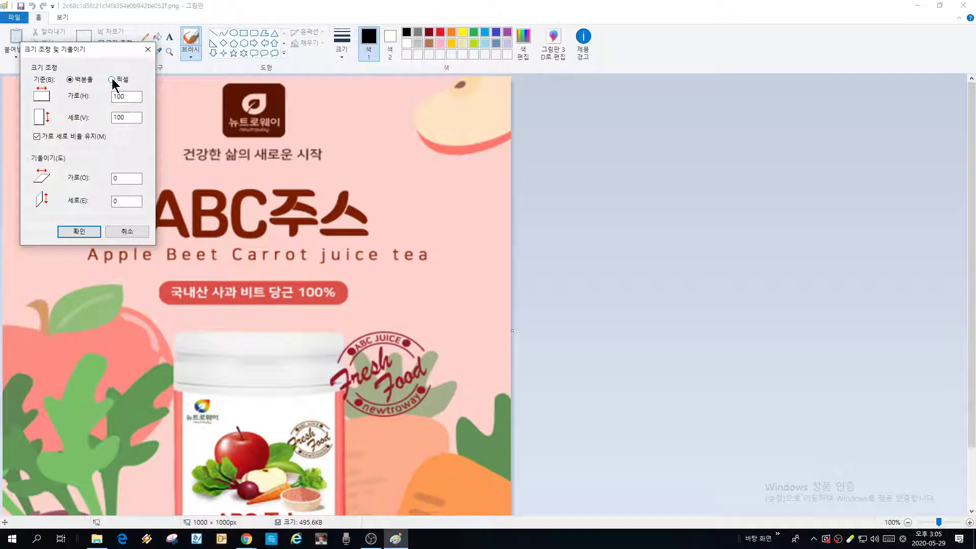
left_click(111, 79)
left_click(80, 233)
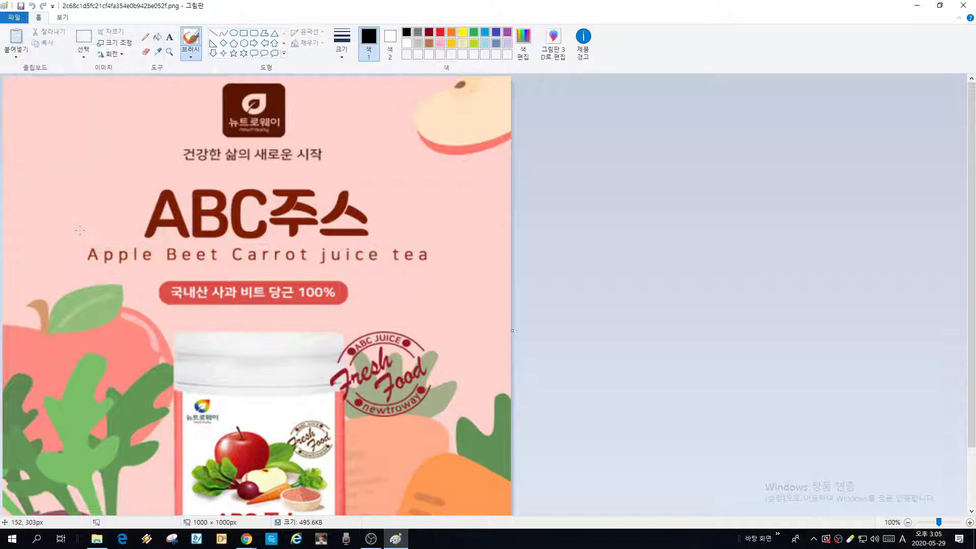
left_click(964, 6)
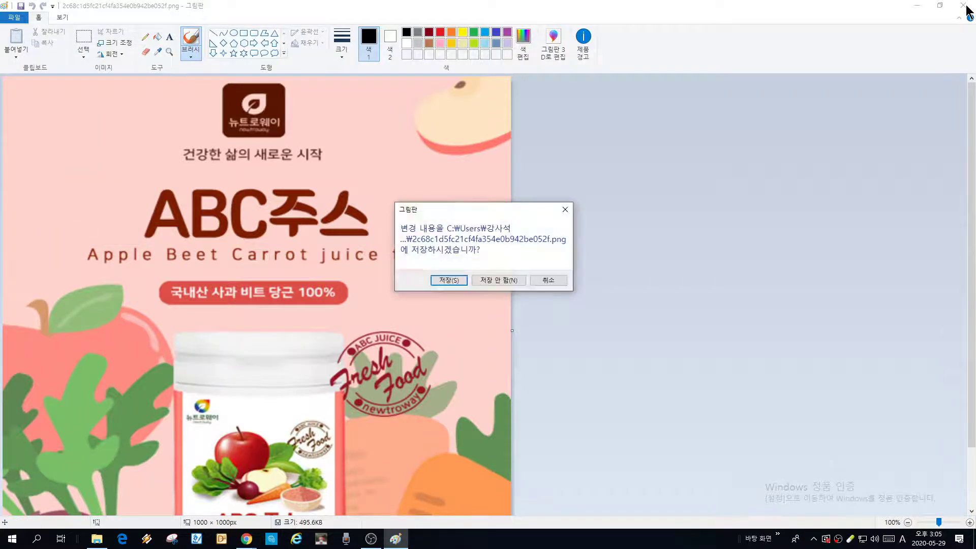
left_click(449, 280)
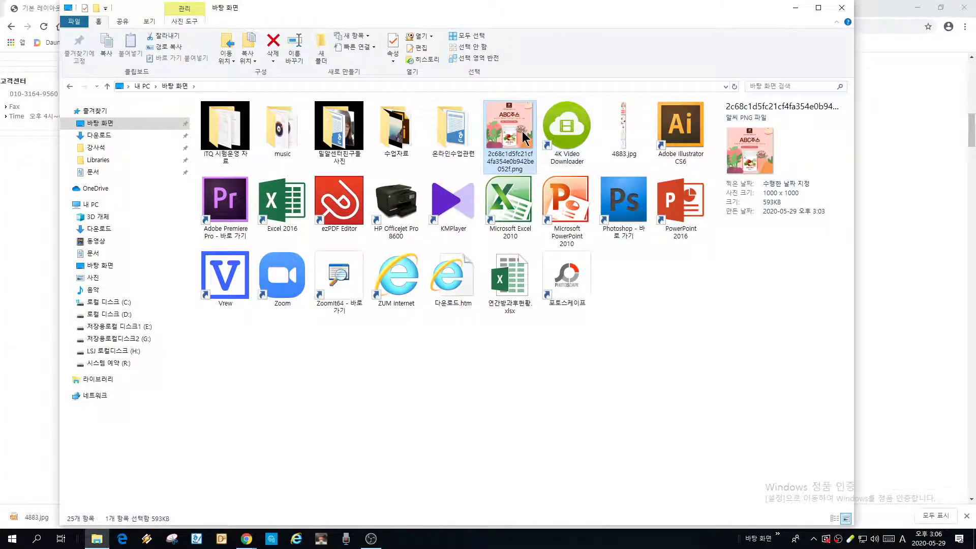
Close File Explorer and open the new product registration form (상품 등록) at its category section in Naver Smart Store Center
left_click(841, 10)
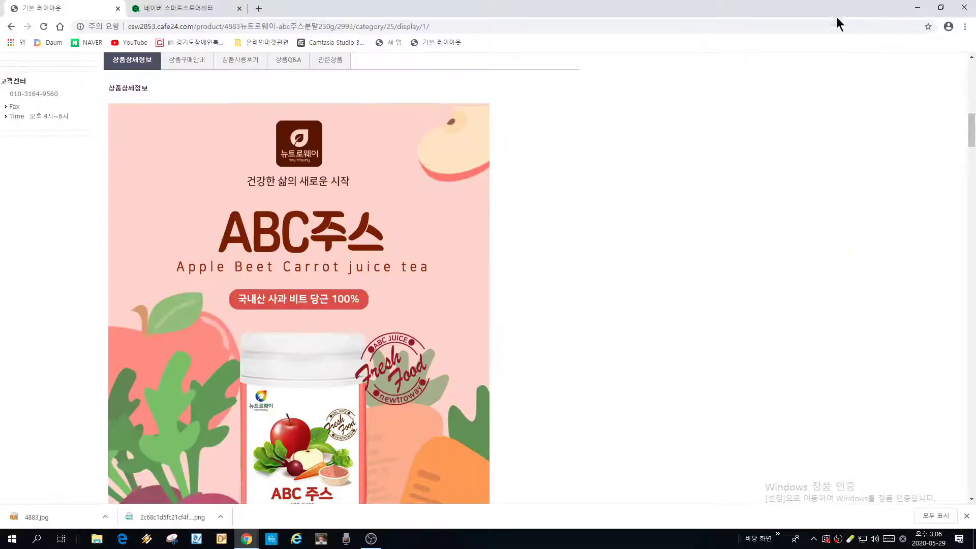
scroll(532, 276, "up", 6)
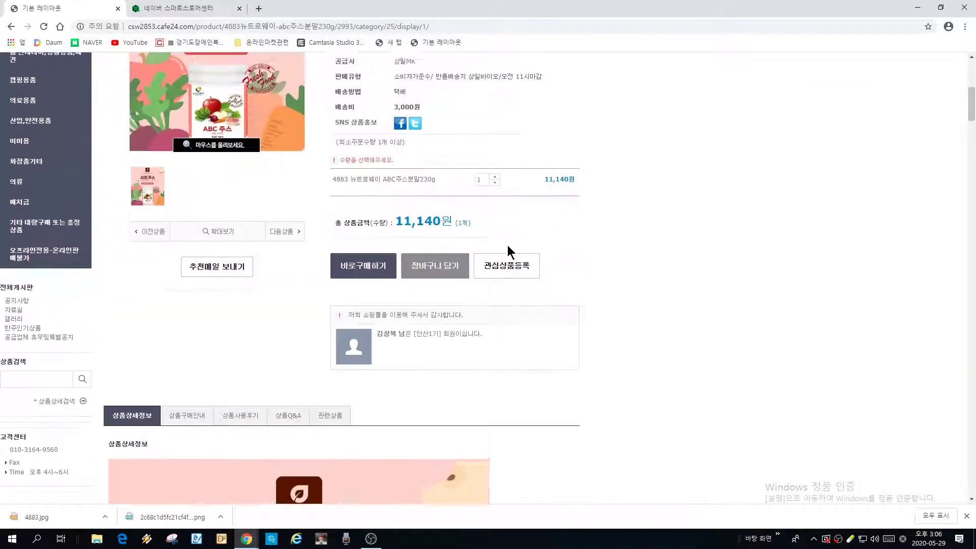
left_click(187, 13)
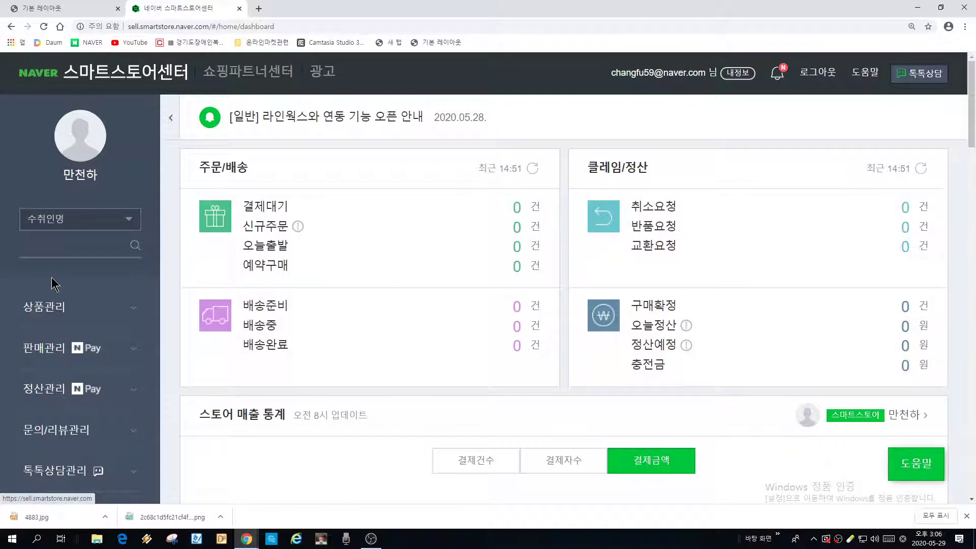
left_click(51, 311)
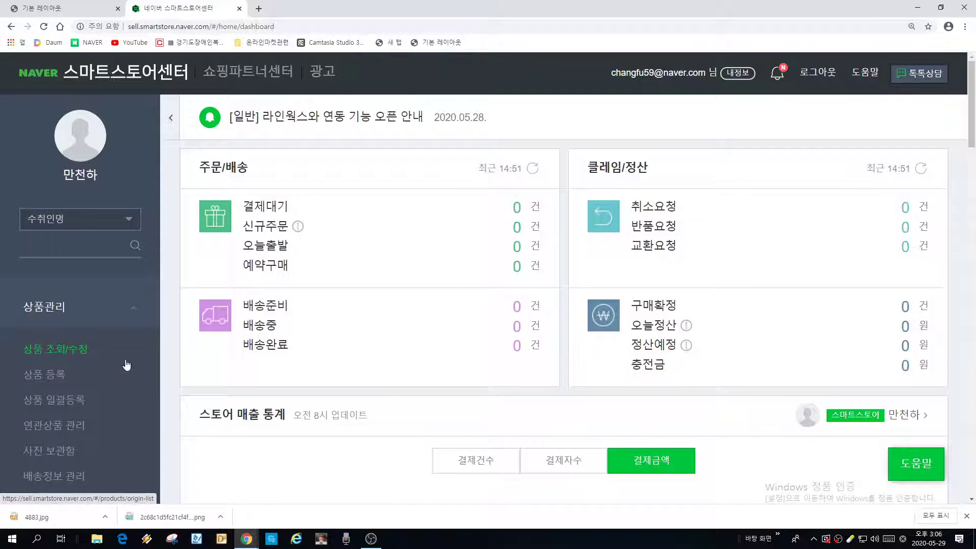
left_click(47, 377)
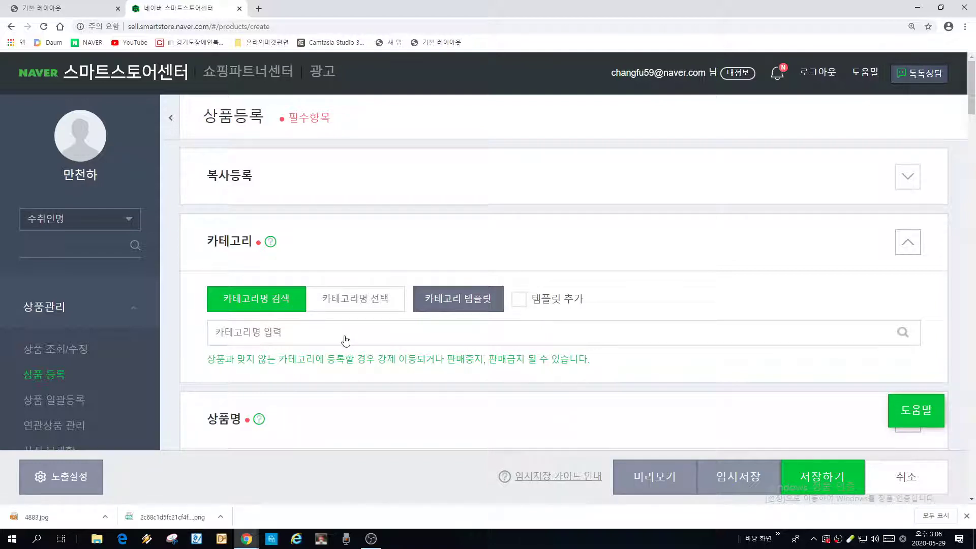
scroll(346, 341, "down", 1)
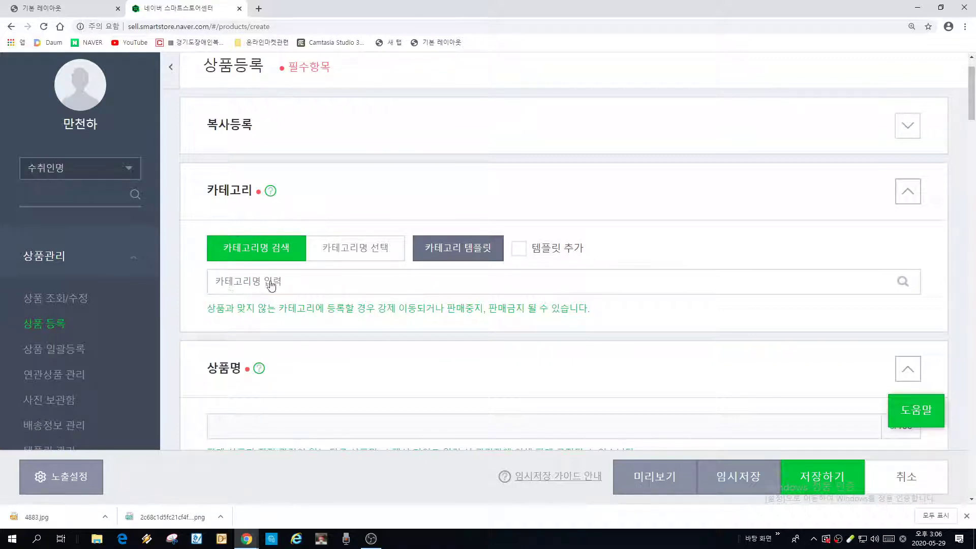
left_click(235, 283)
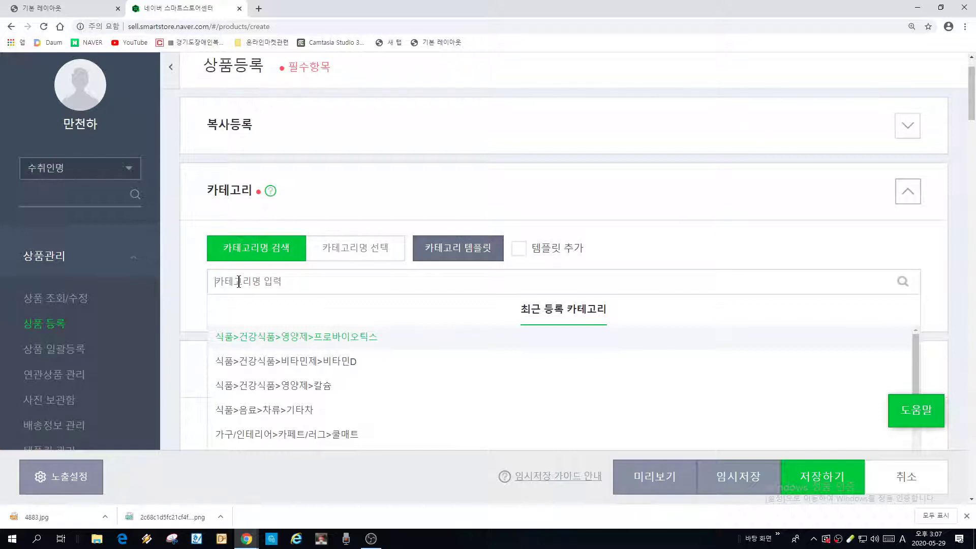
type("ao")
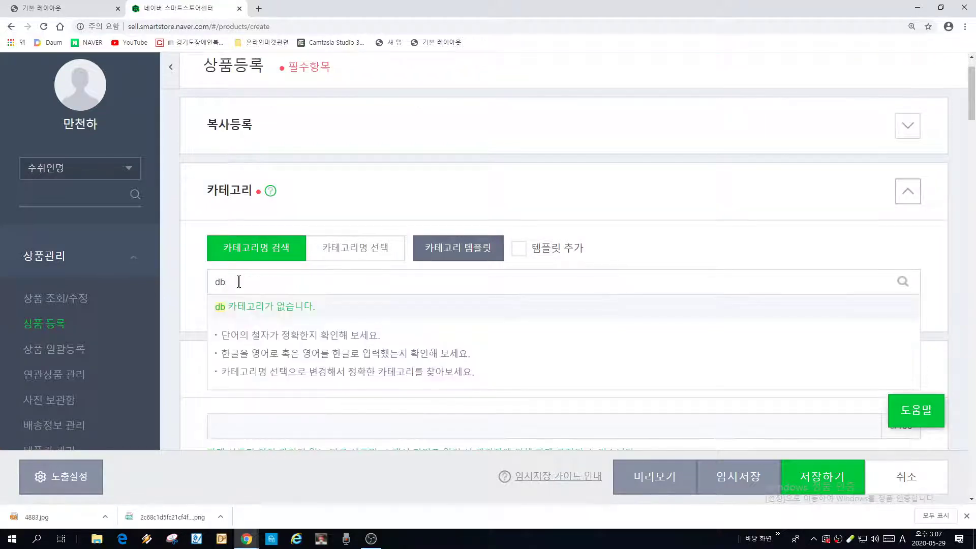
key("Return")
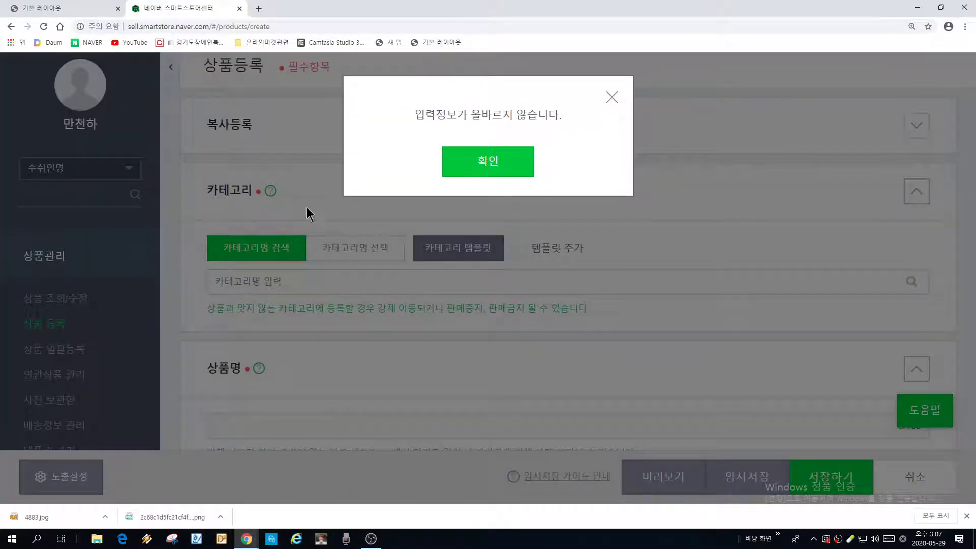
left_click(615, 98)
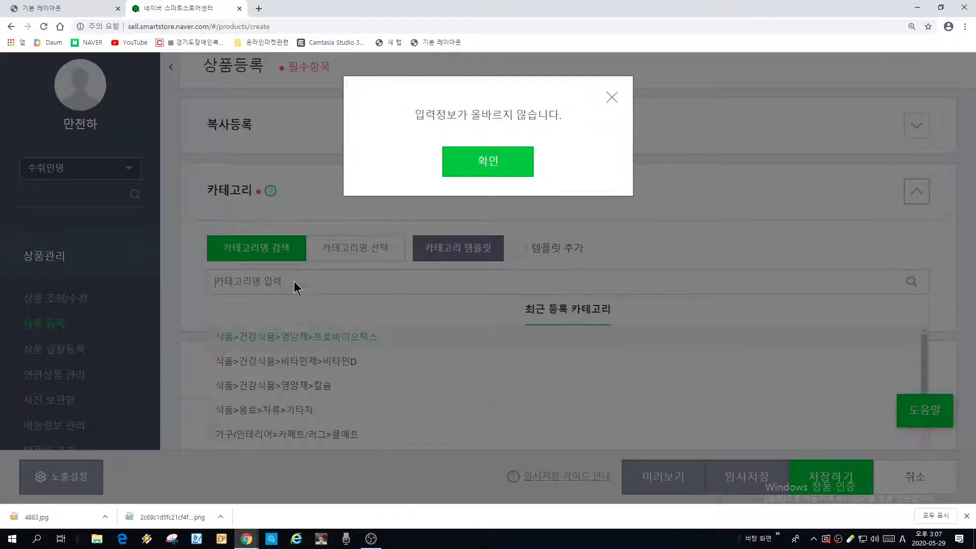
left_click(519, 168)
Search the product categories for 유산균
left_click(292, 286)
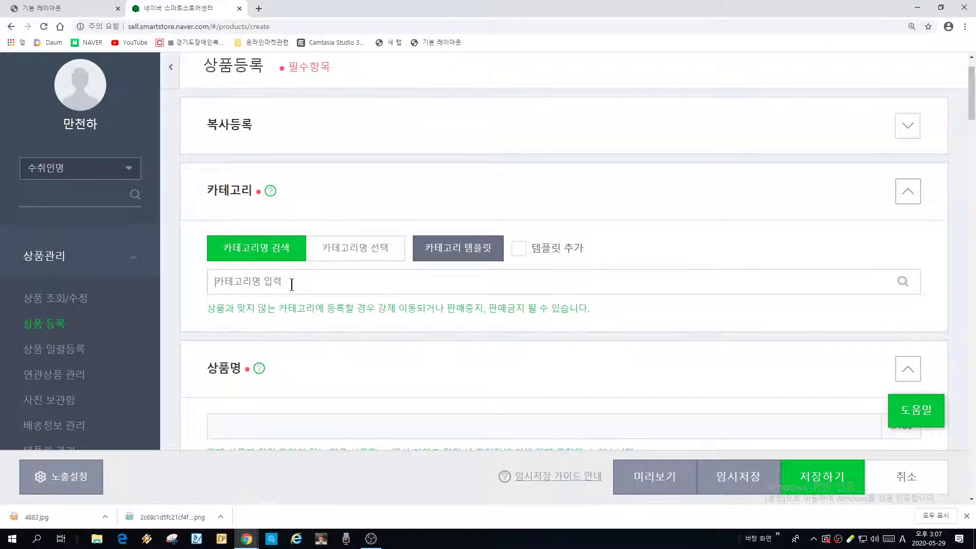
type("유산균")
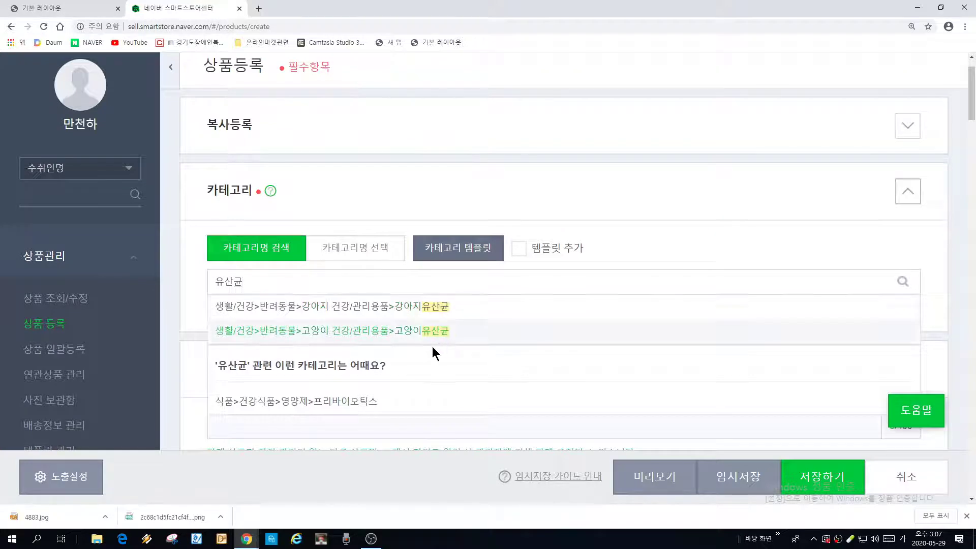
left_click(262, 284)
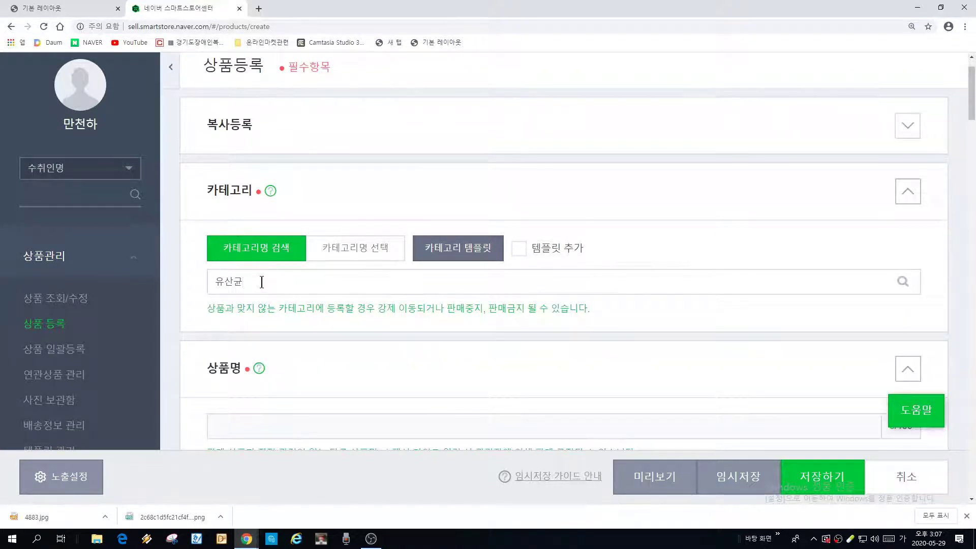
Replace the category search term with 프로바이오 and choose 식품>건강식품>영양제>프로바이오틱스 as the product category
key("BackSpace")
key("BackSpace")
key("BackSpace")
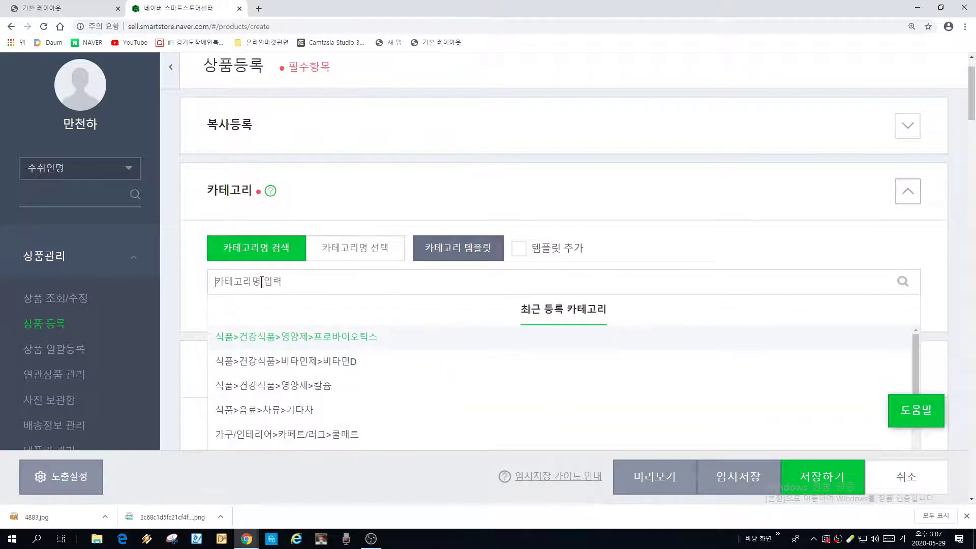
type("프로")
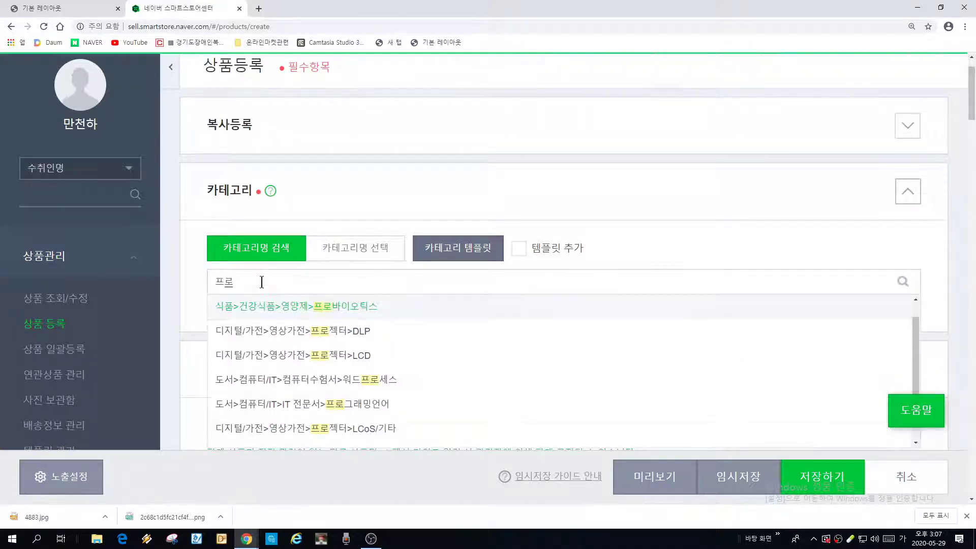
type("바이오")
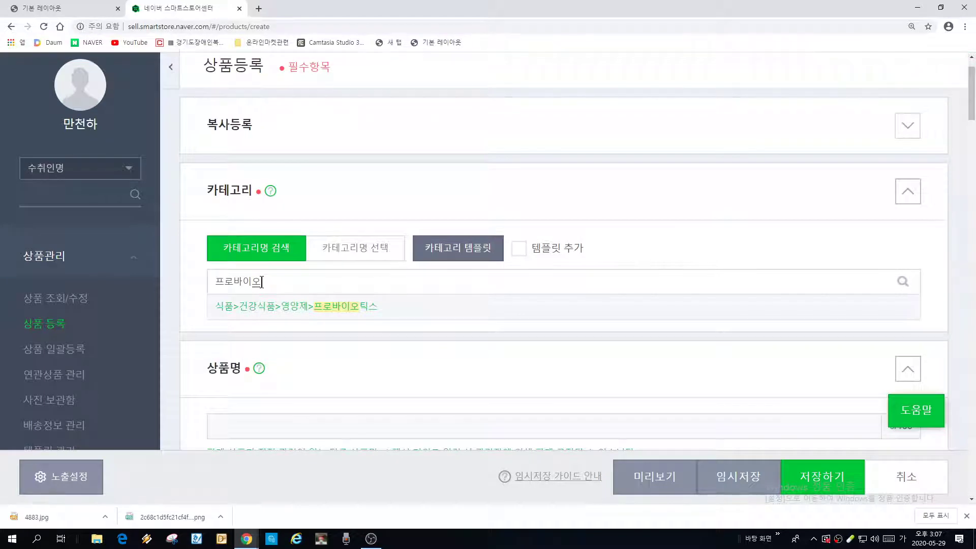
left_click(323, 312)
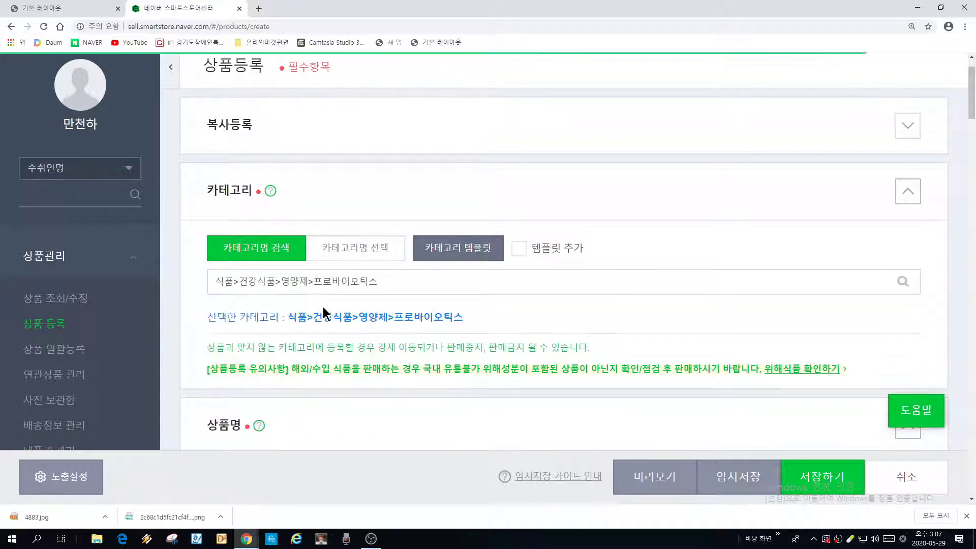
Clear the selected category and try to submit 주스 directly as the category name
left_click(390, 281)
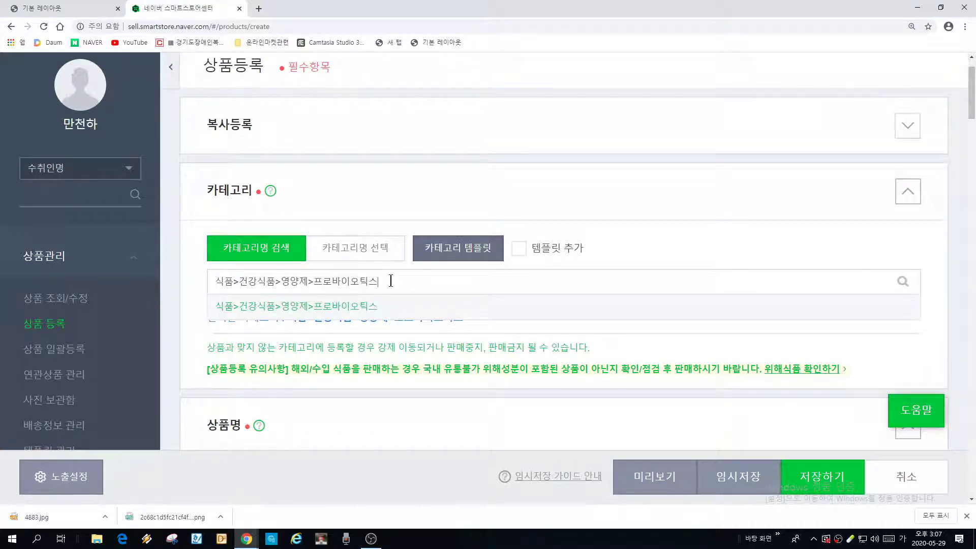
key("ctrl+a")
key("BackSpace")
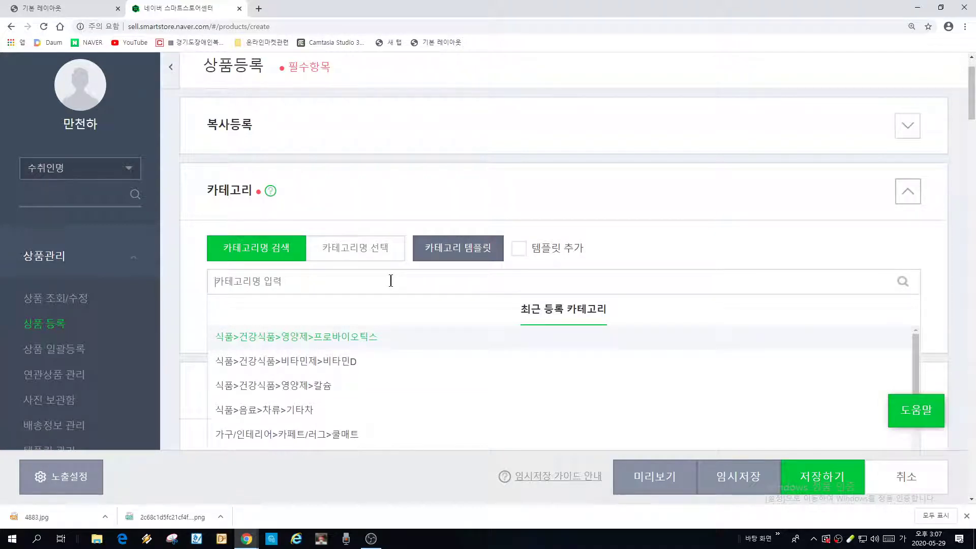
type("주")
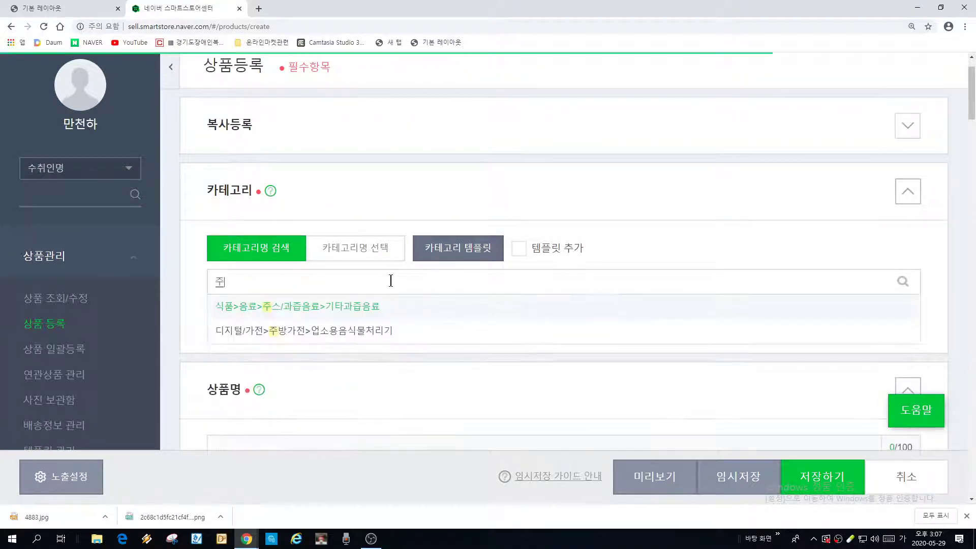
type("스ㅣ")
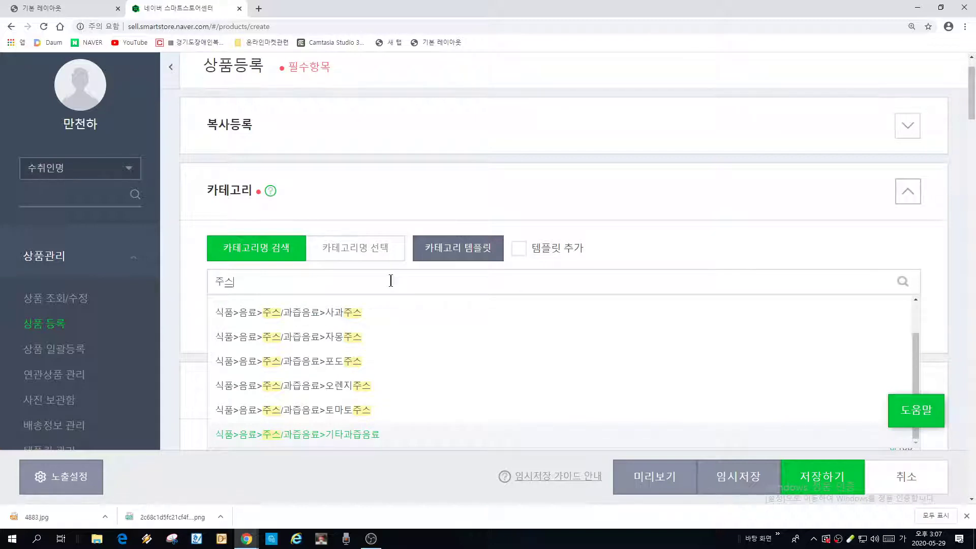
key("Return")
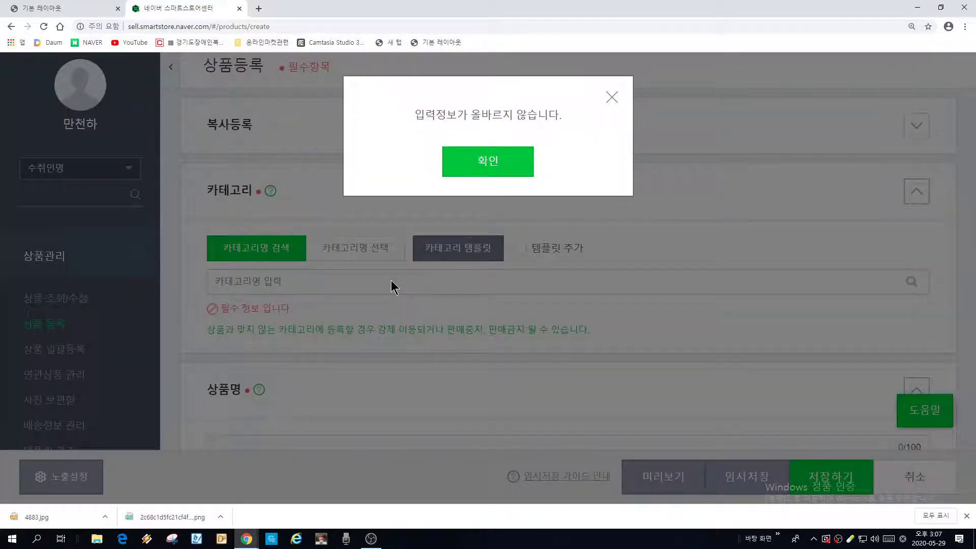
left_click(612, 97)
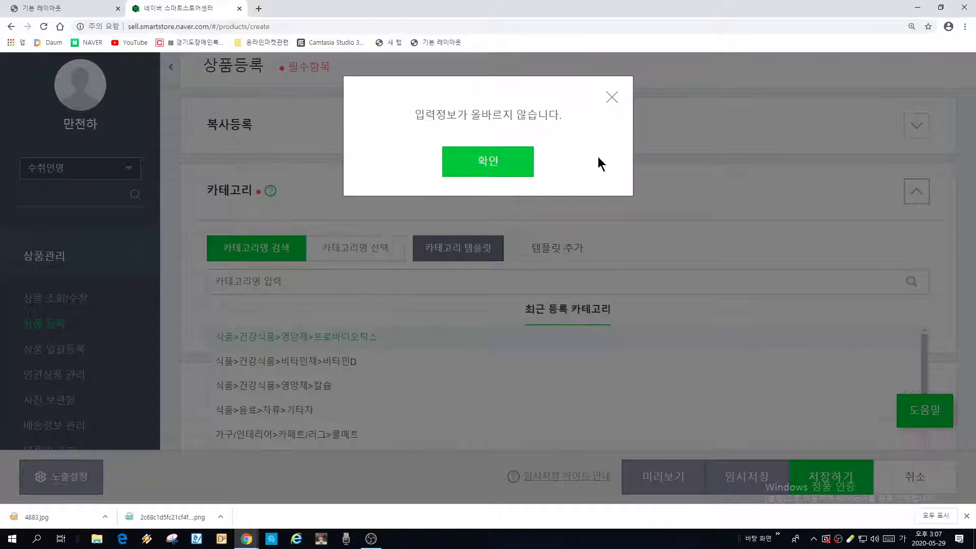
left_click(488, 161)
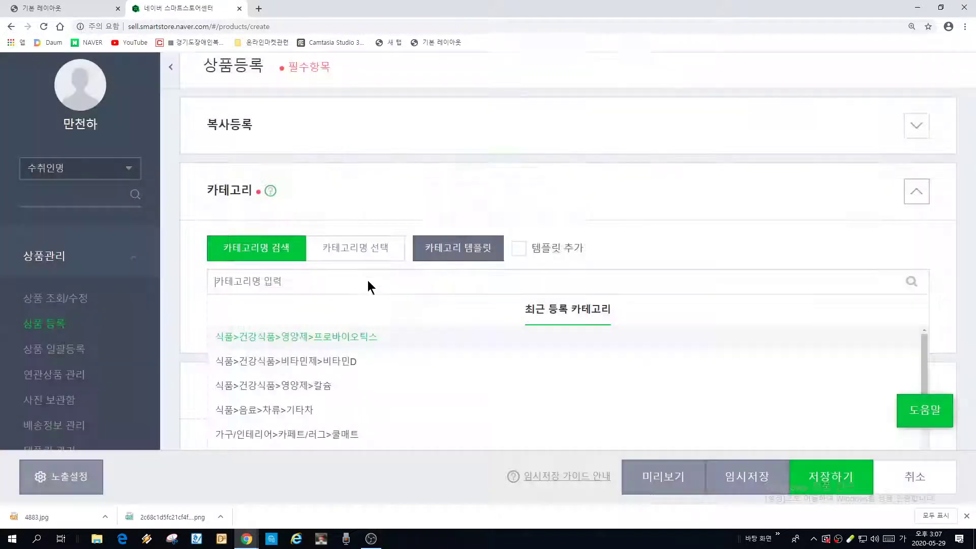
Search the categories for 주스, choose 식품>음료>주스/과즙음료>기타과즙음료, and acknowledge the origin information notice
left_click(318, 279)
type("주싀")
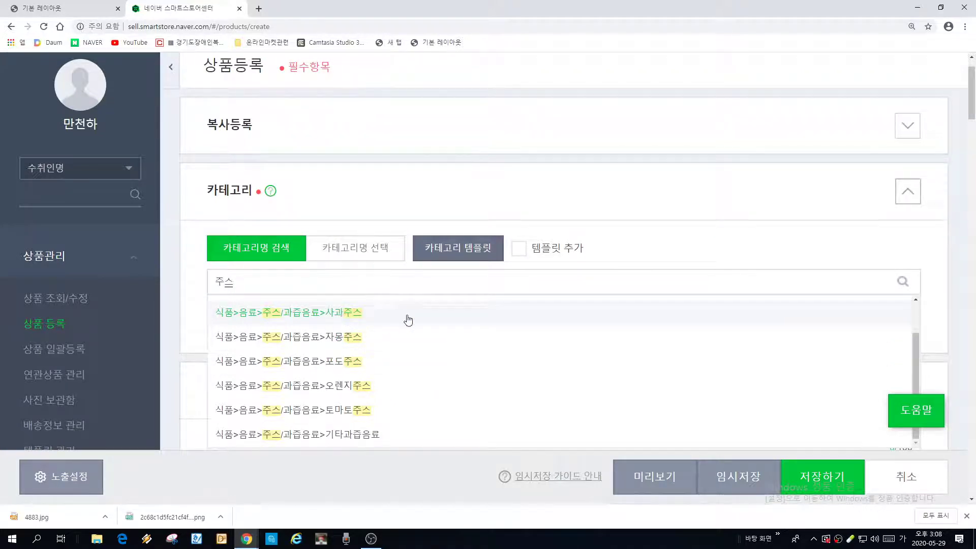
left_click(350, 440)
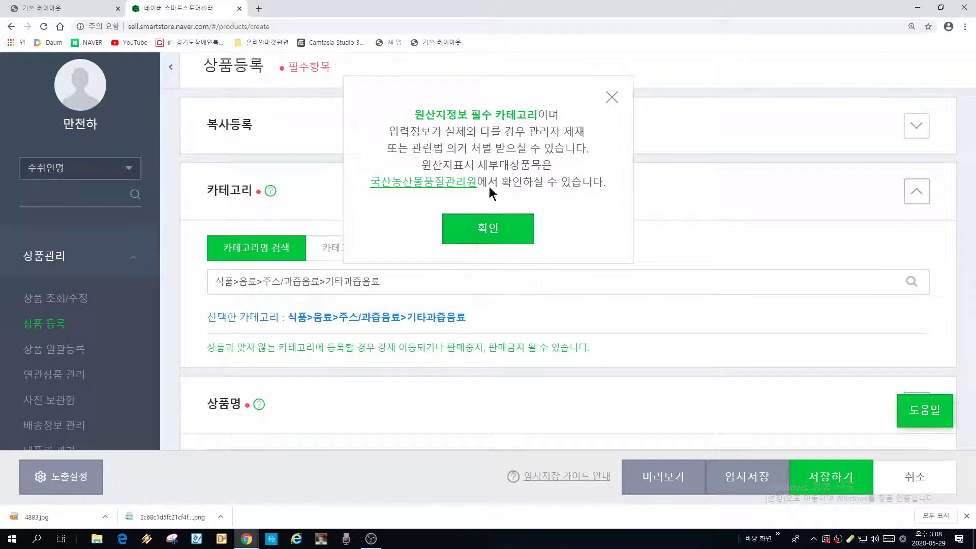
left_click(489, 231)
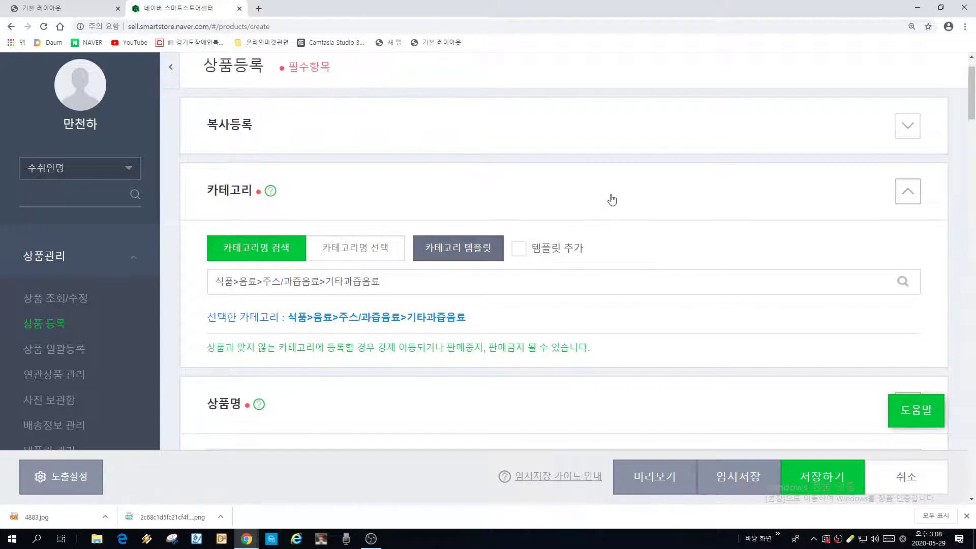
Copy the product name 뉴트로웨이 ABC주스분말230g from the wholesale product page into the registration form's 상품명 field
left_click_drag(970, 121, 971, 140)
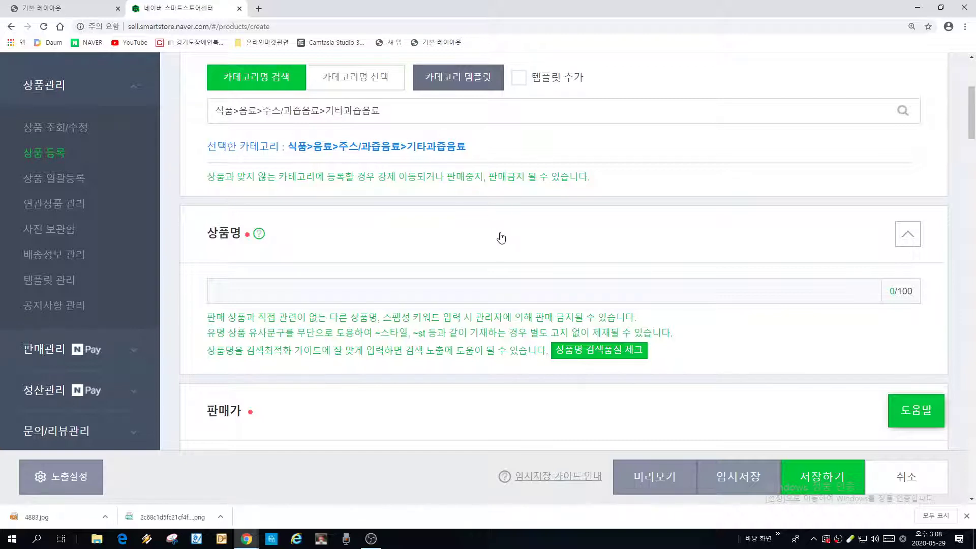
left_click(236, 294)
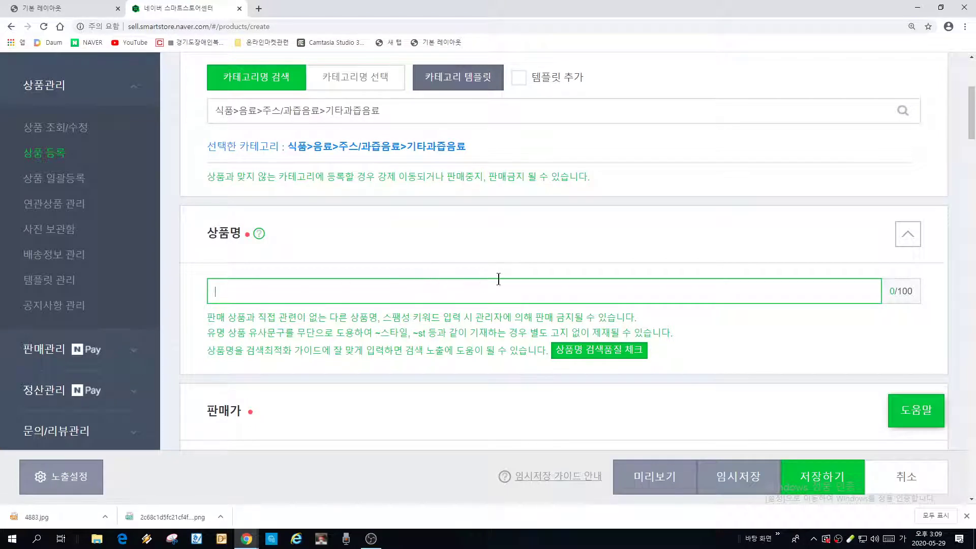
left_click(66, 9)
scroll(562, 308, "up", 3)
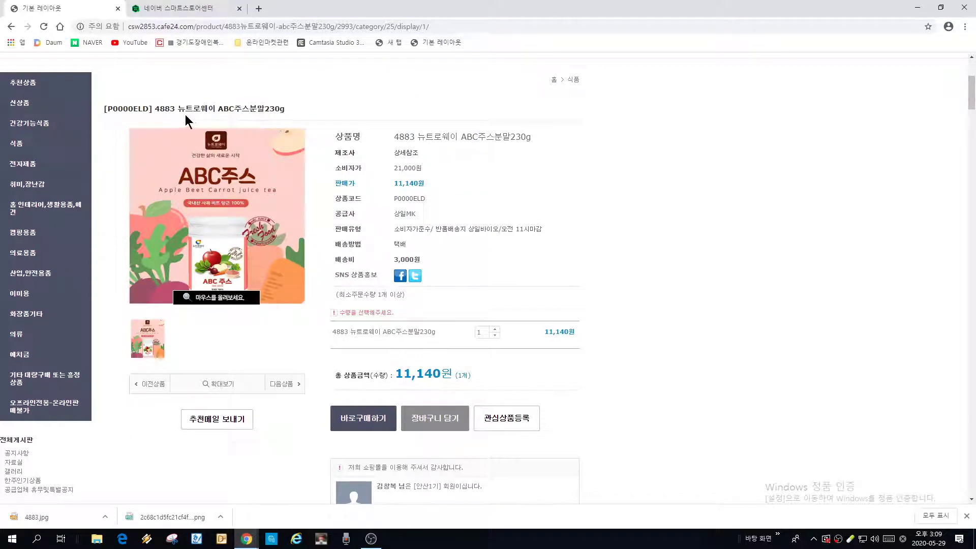
left_click_drag(180, 110, 281, 109)
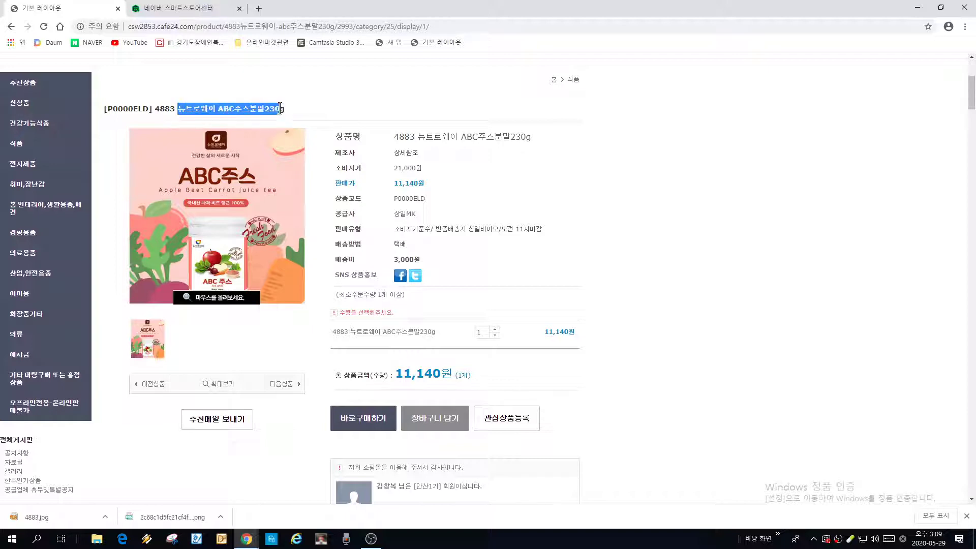
right_click(269, 108)
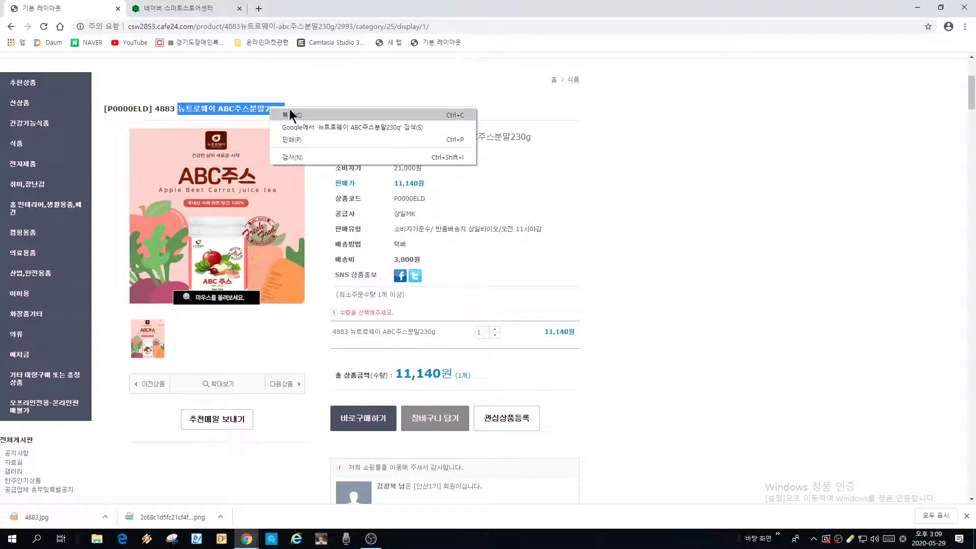
left_click(291, 115)
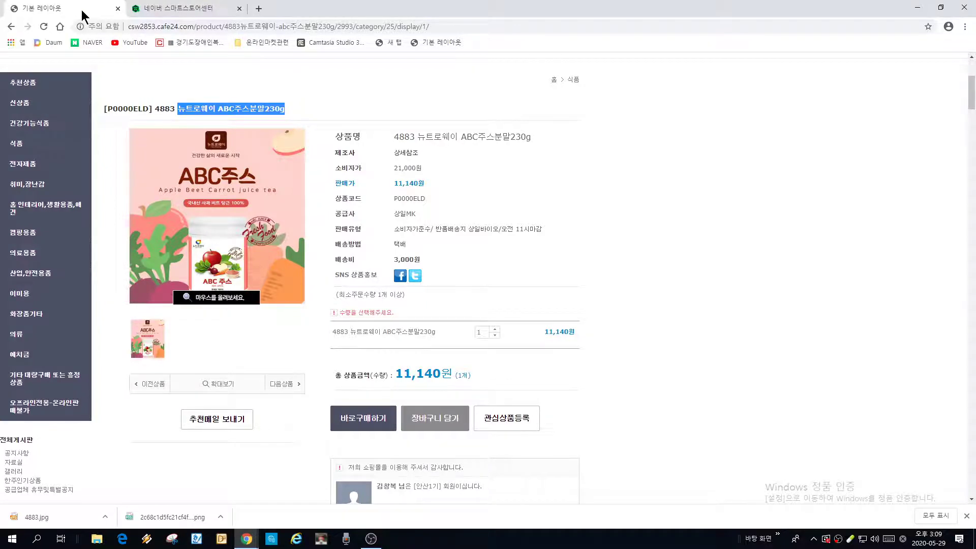
left_click(185, 11)
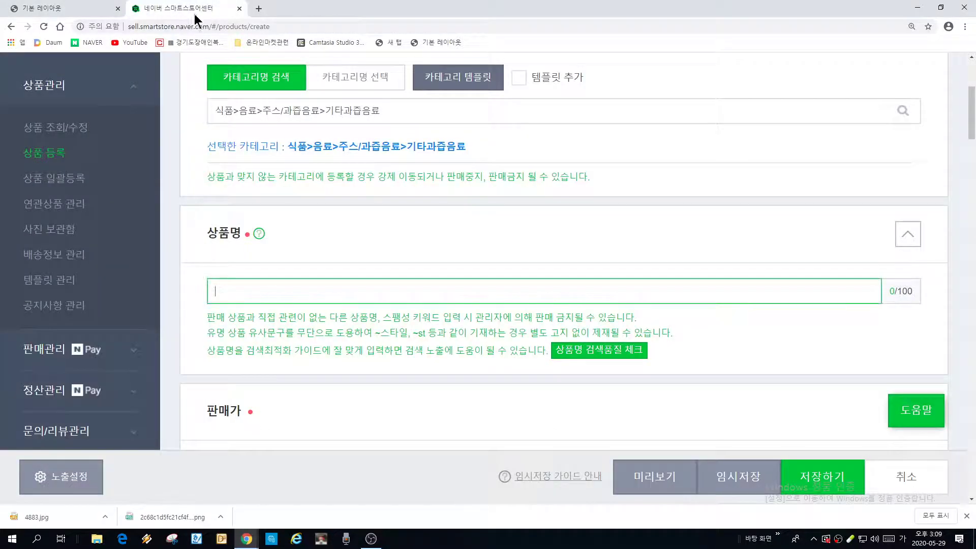
right_click(260, 291)
left_click(288, 372)
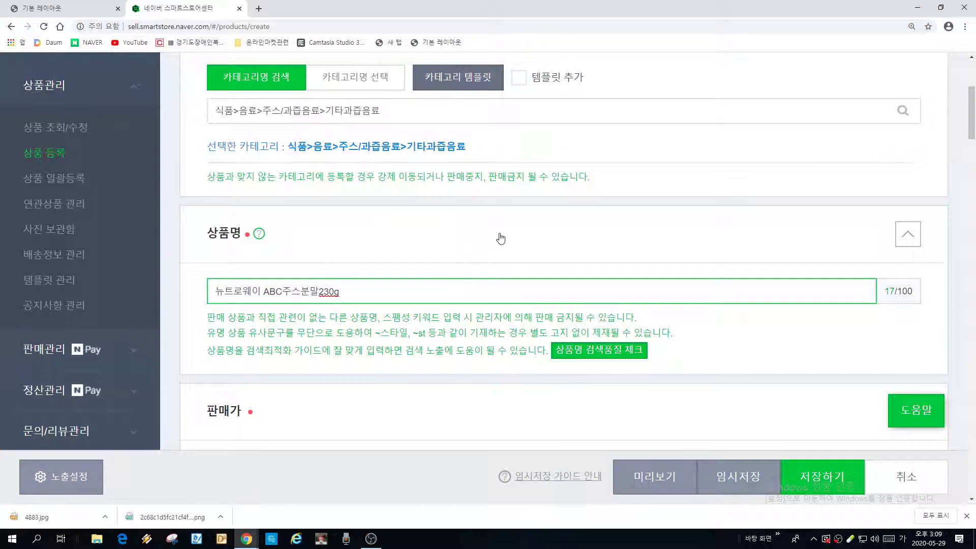
Check the consumer price on the wholesale product page and set the sale price (판매가) to 21000 won
scroll(501, 238, "down", 3)
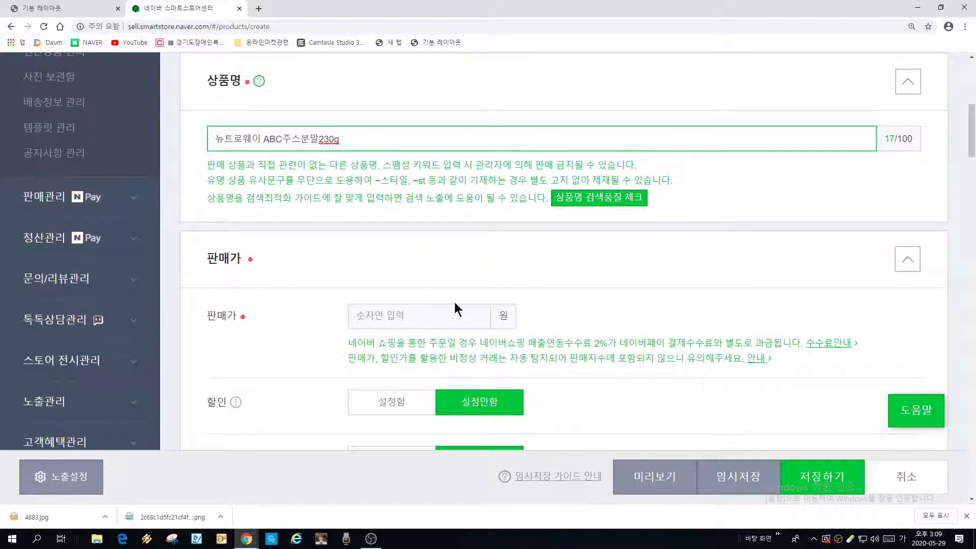
left_click(426, 317)
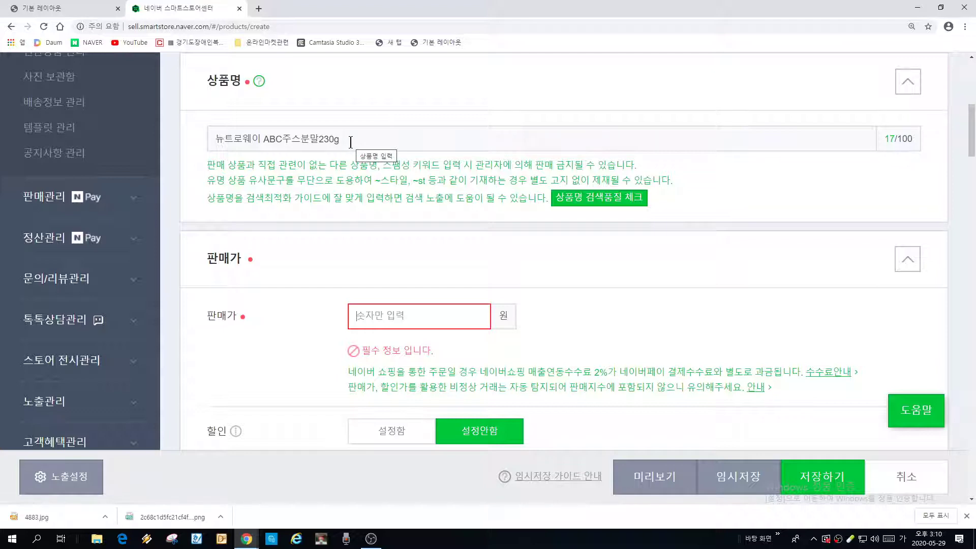
left_click(72, 11)
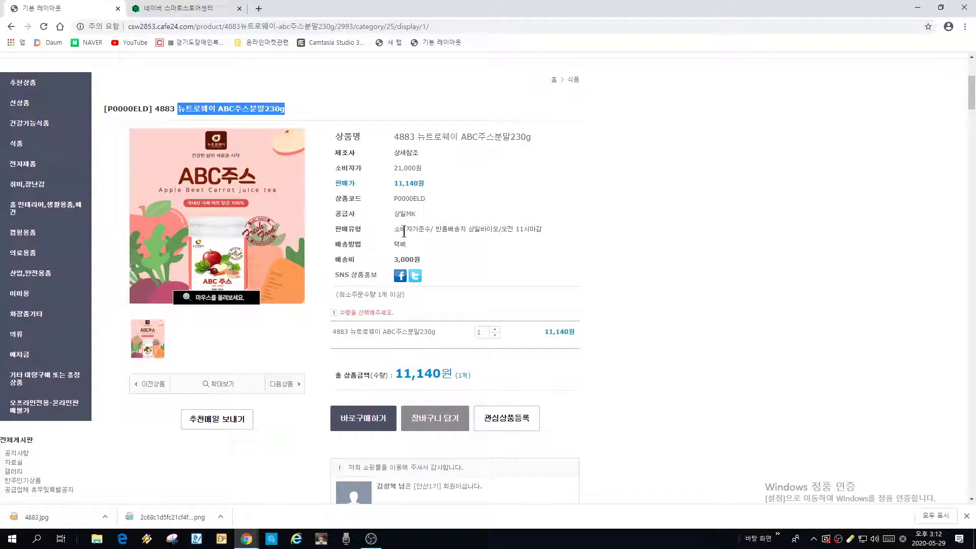
left_click(169, 10)
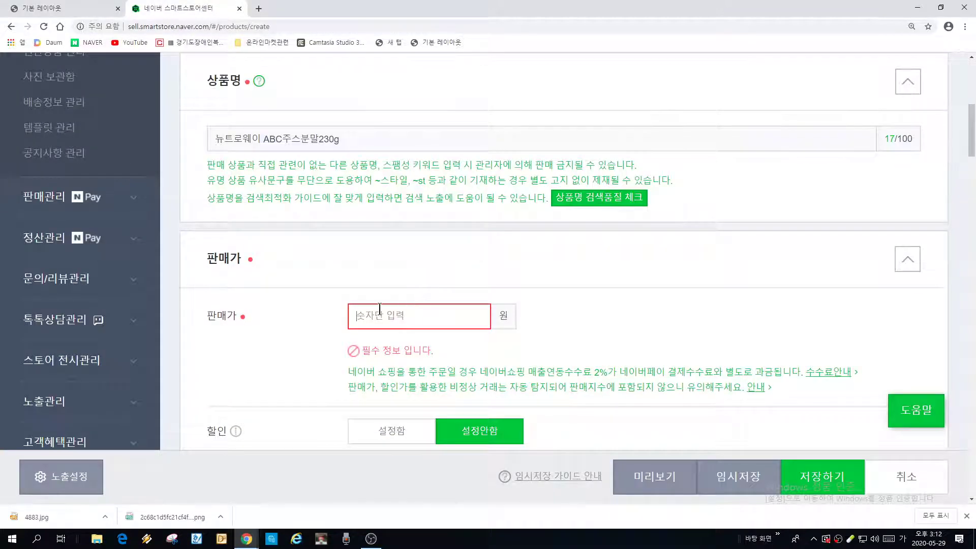
type("21000")
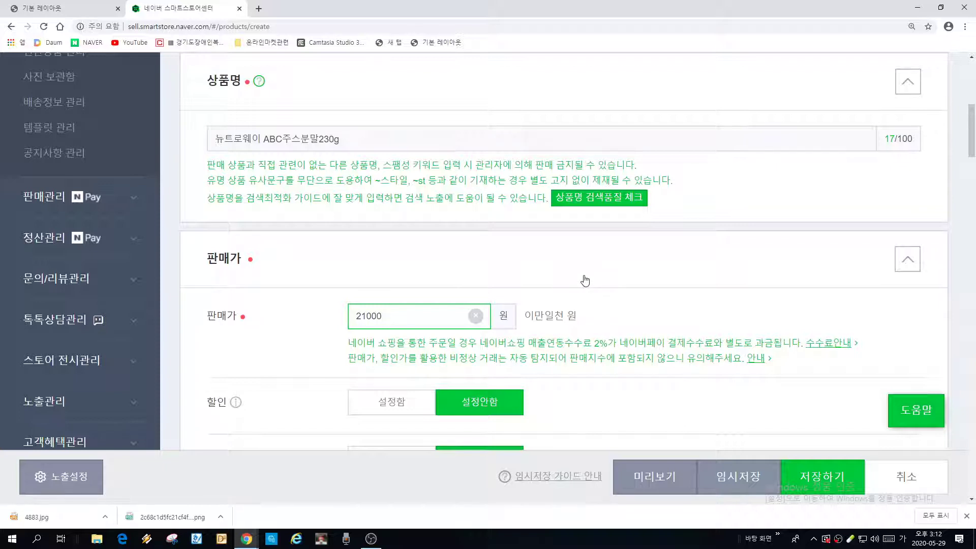
scroll(585, 281, "down", 3)
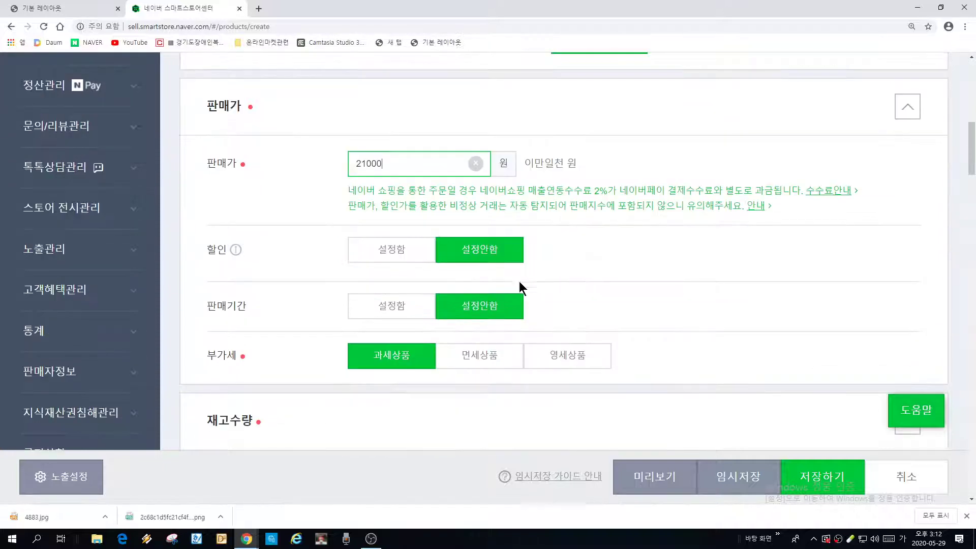
Enable the discount (할인) for all devices (전체 할인) and set its amount to 100 won
left_click(372, 255)
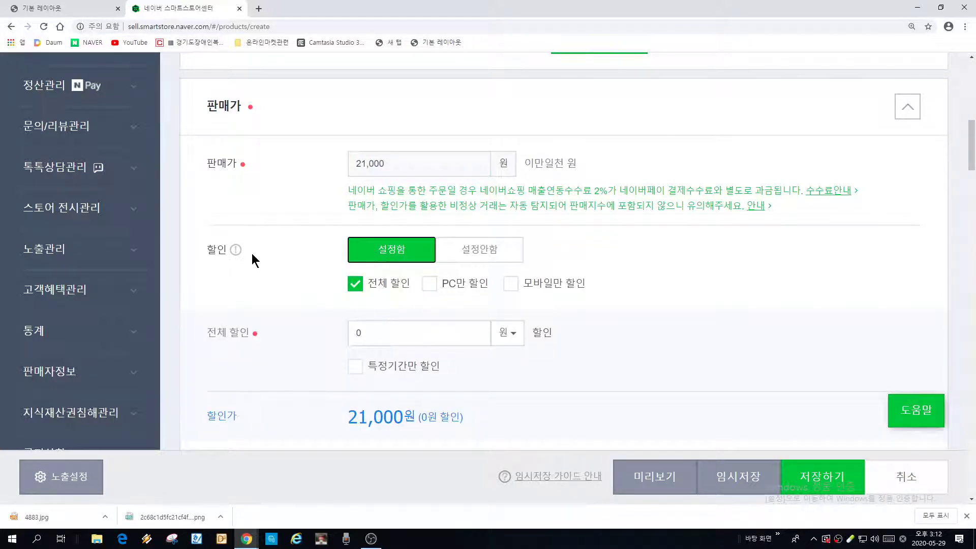
left_click(490, 255)
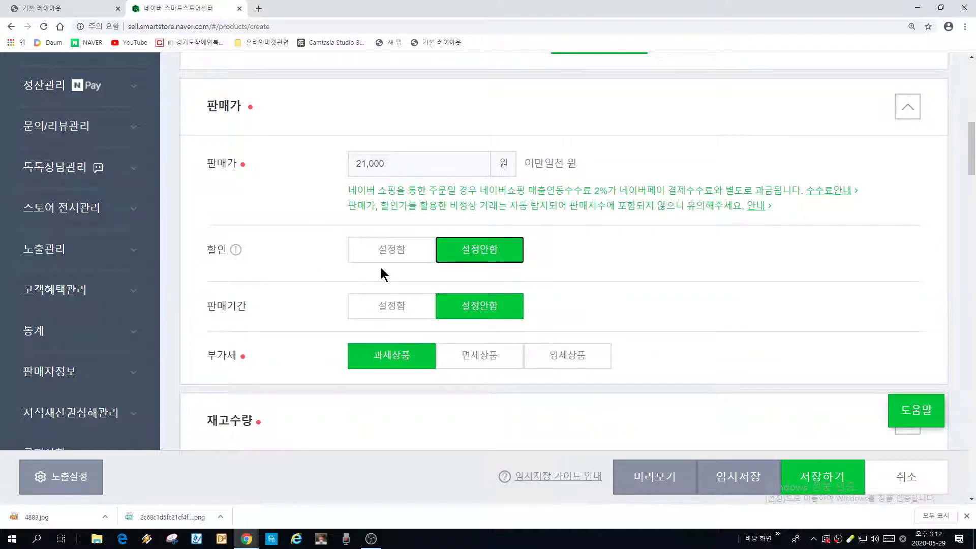
left_click(387, 251)
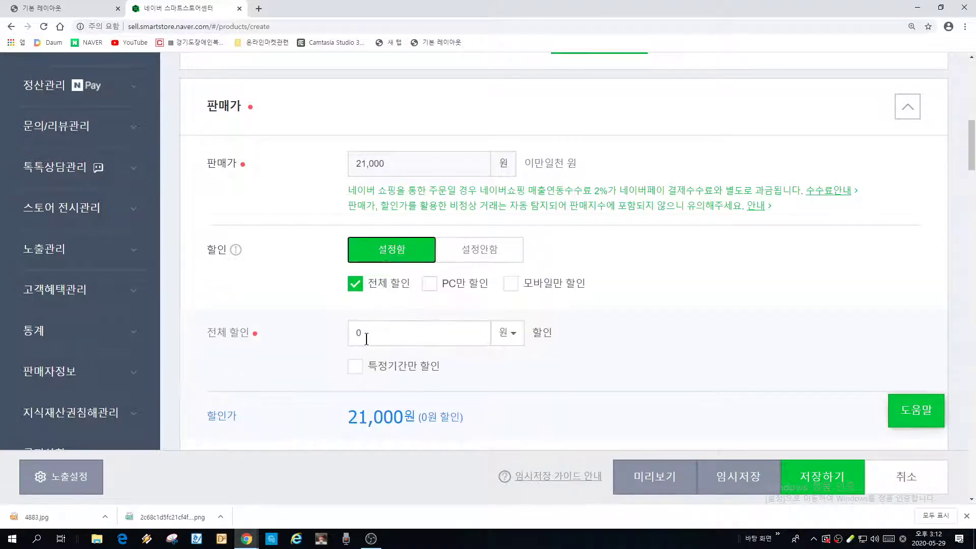
left_click(351, 335)
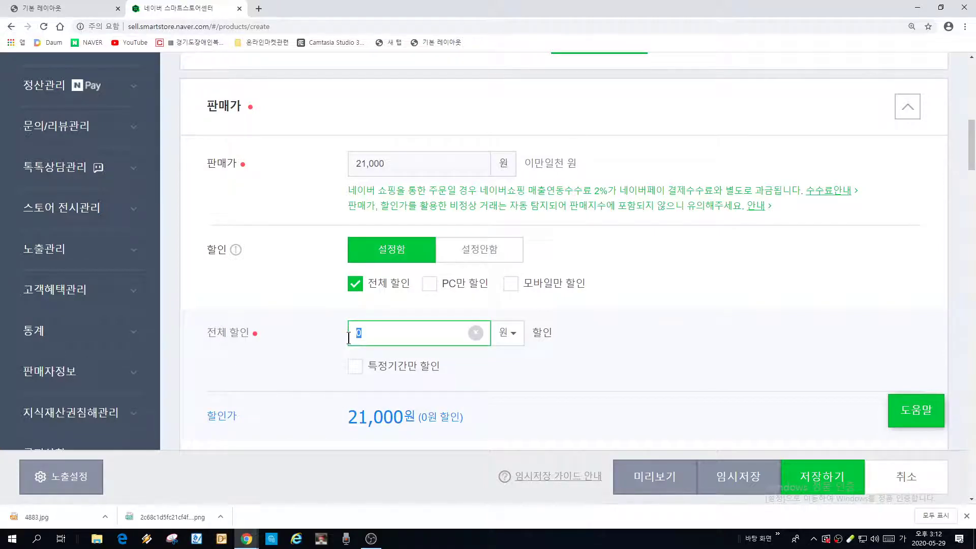
type("100")
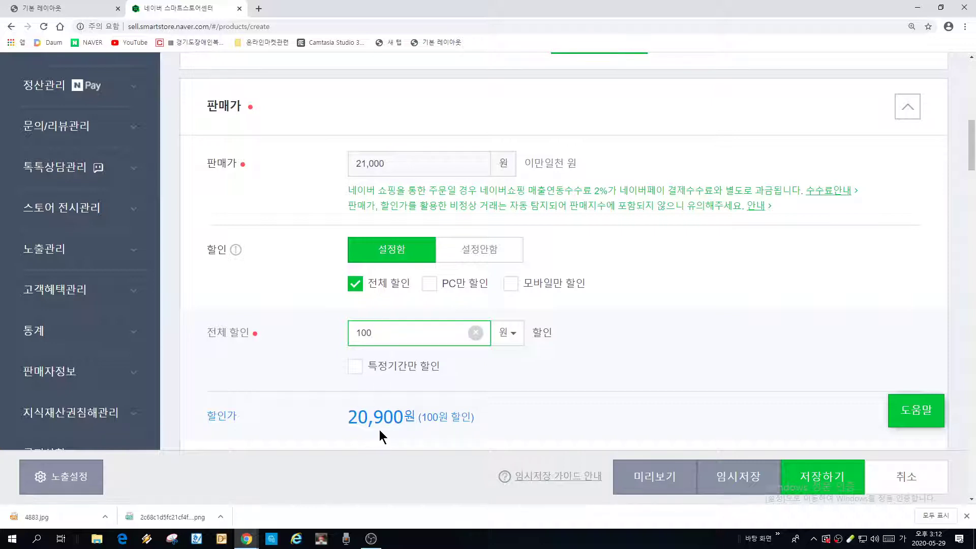
scroll(599, 365, "down", 4)
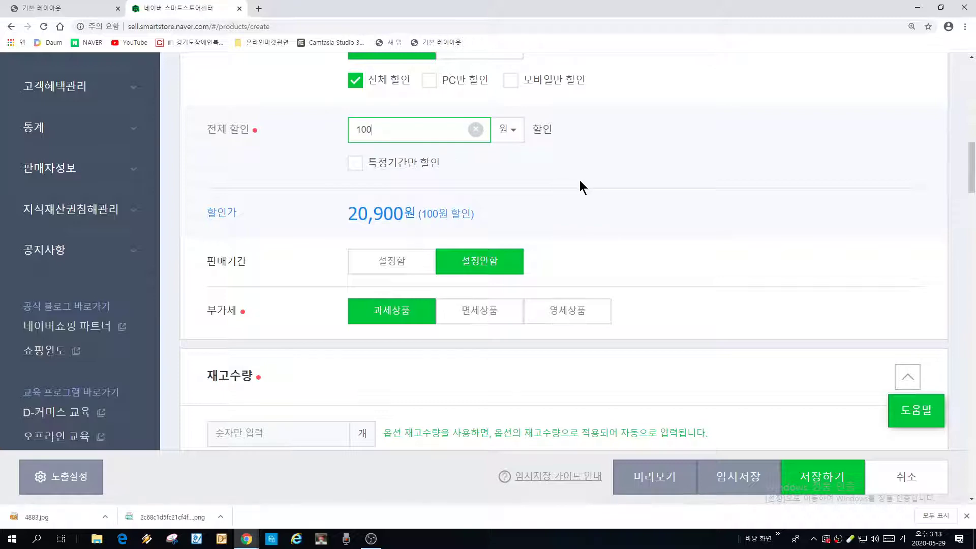
Set the sale price (판매가) to 21100 won and check the resulting discounted price (할인가)
scroll(590, 175, "up", 4)
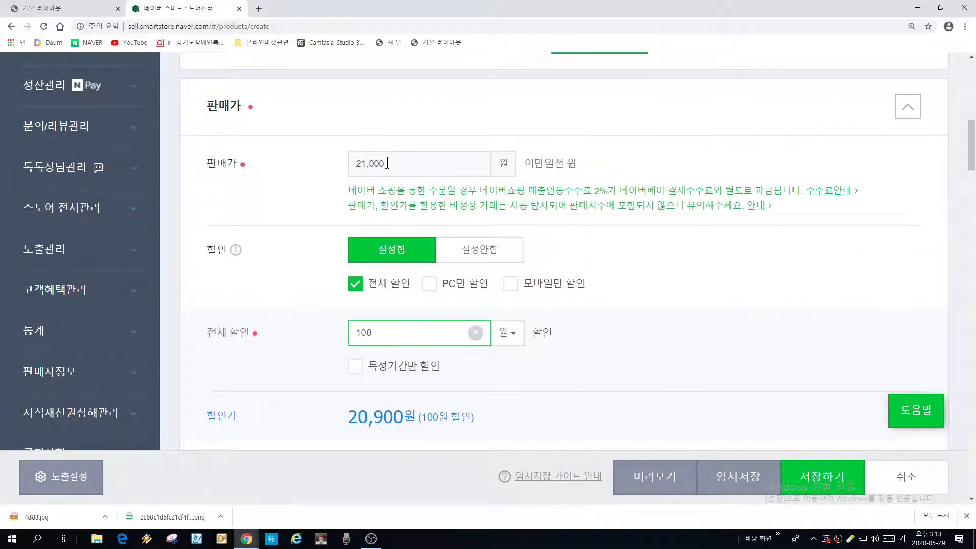
left_click_drag(387, 163, 367, 163)
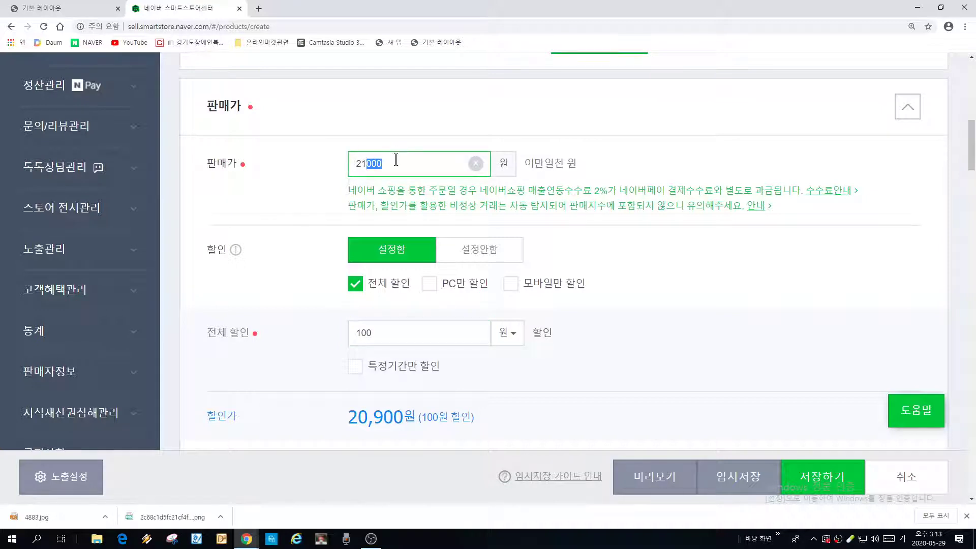
type("100")
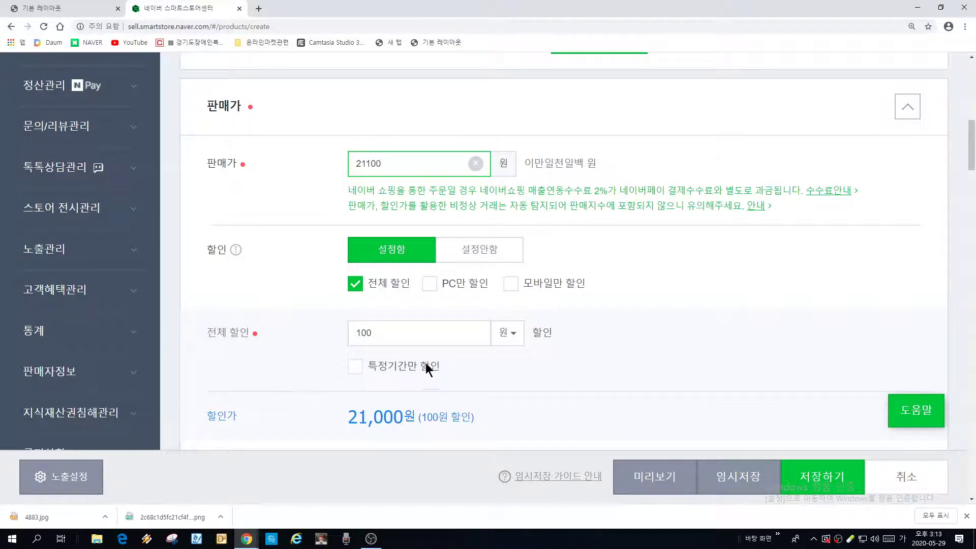
scroll(356, 364, "down", 3)
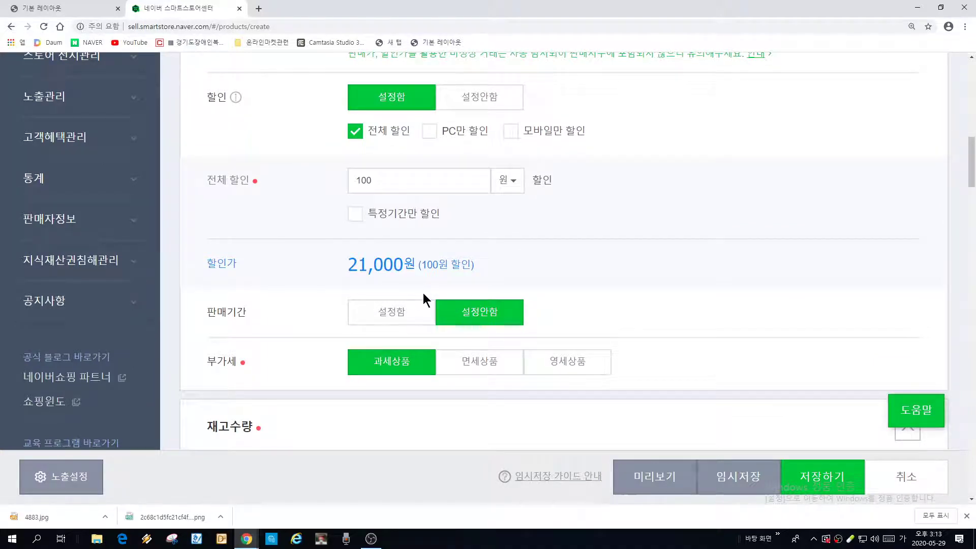
scroll(422, 297, "up", 2)
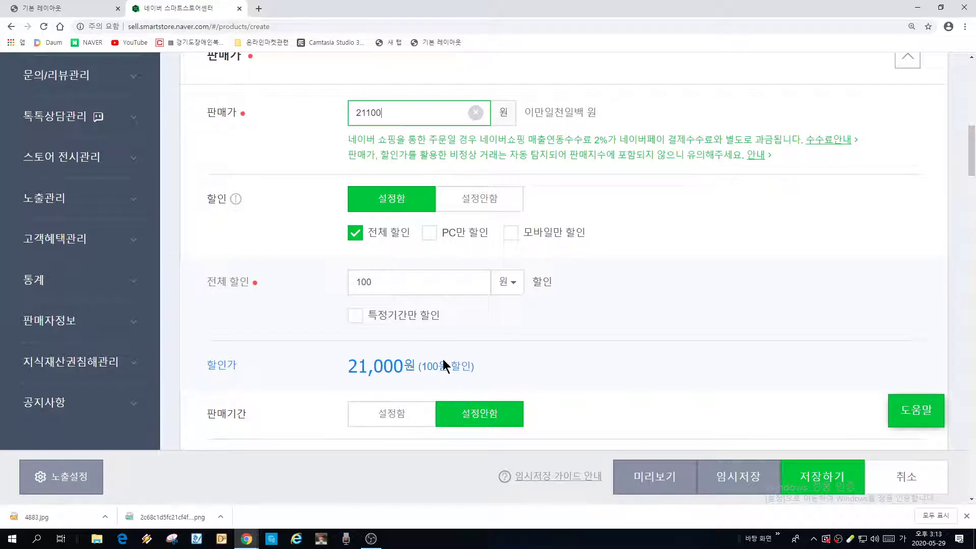
Restore the sale price (판매가) to 21000 won and review the price settings
left_click(373, 113)
key("BackSpace")
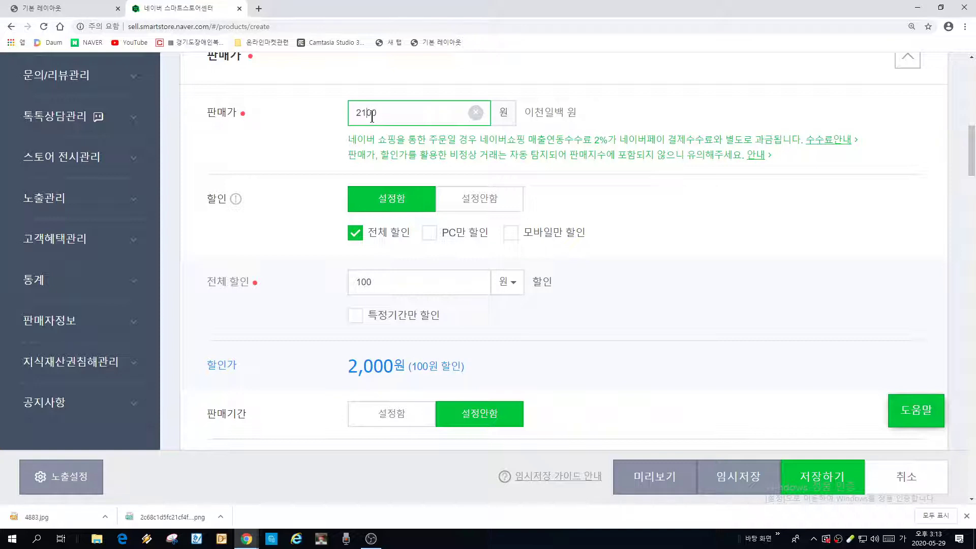
type("0")
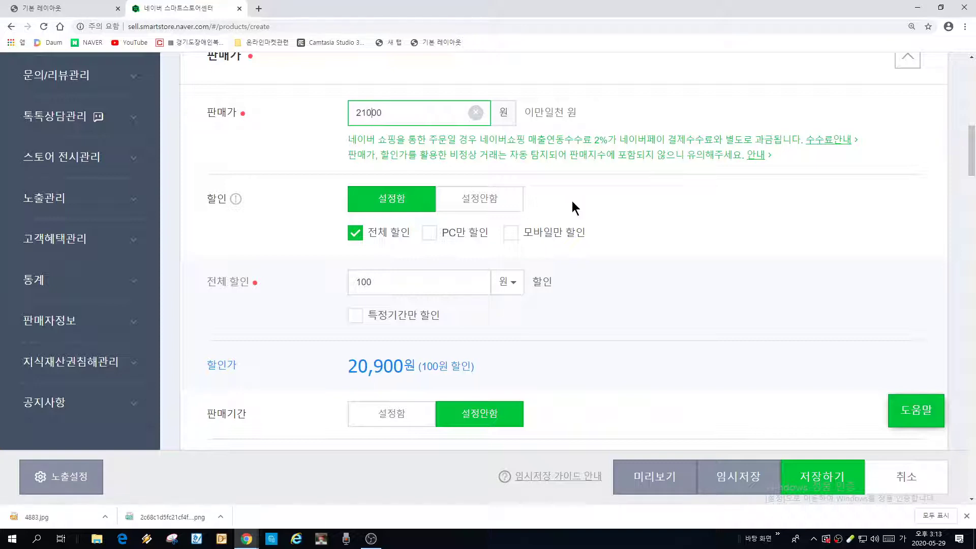
scroll(630, 286, "down", 2)
scroll(629, 280, "down", 2)
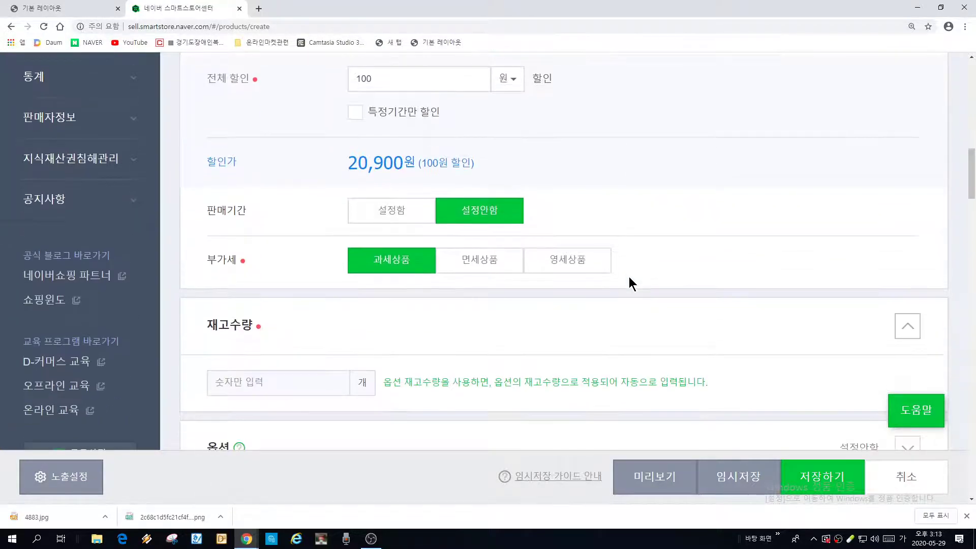
scroll(630, 280, "up", 4)
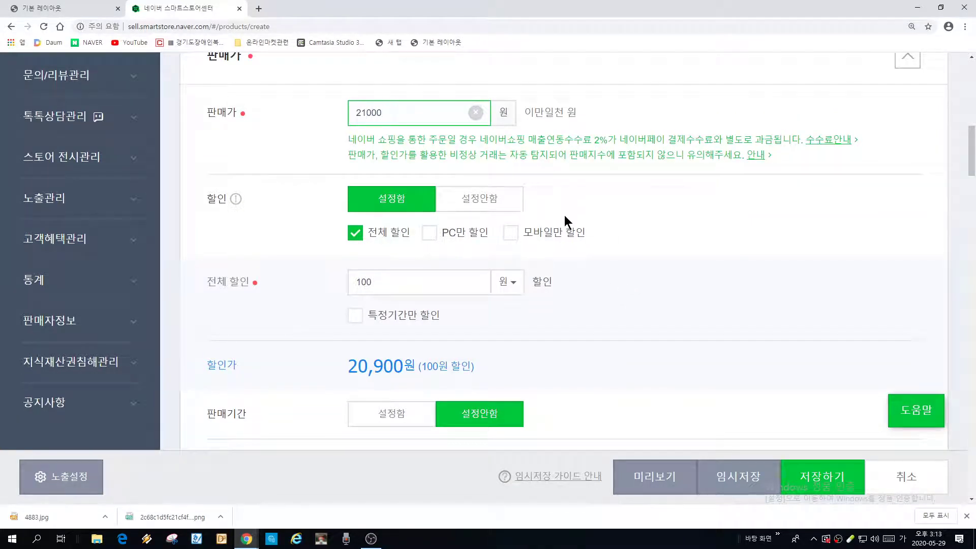
scroll(647, 235, "down", 4)
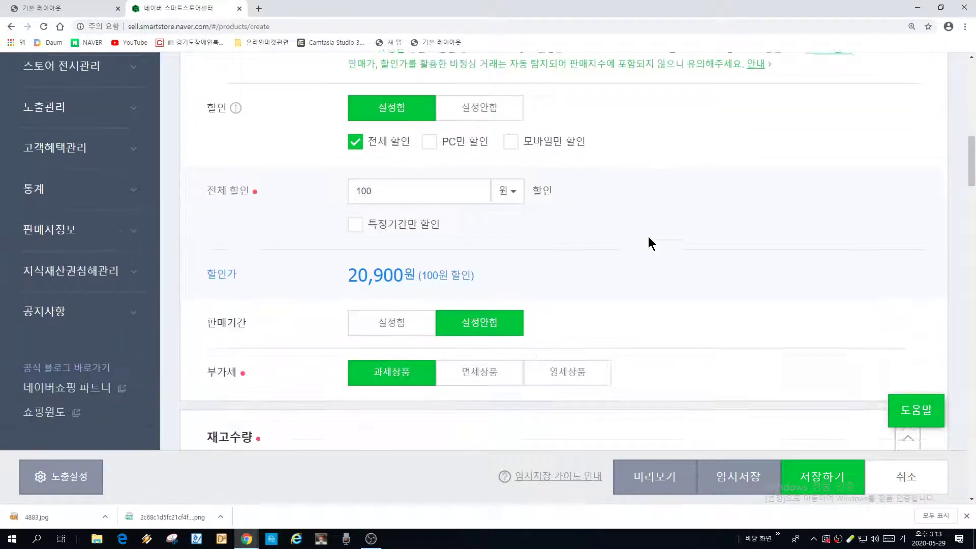
Set the stock quantity (재고수량) to 9988 units and keep that section expanded
scroll(649, 234, "down", 1)
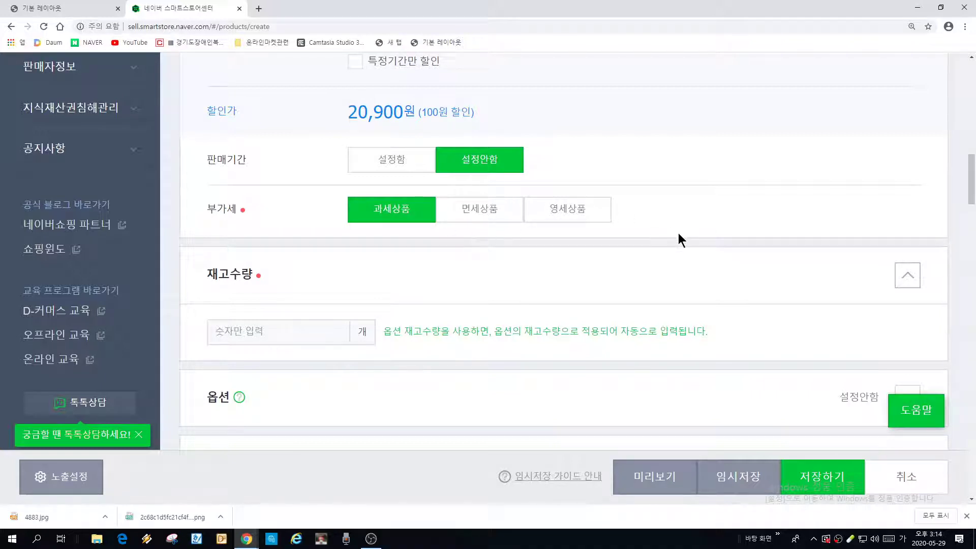
scroll(399, 257, "down", 2)
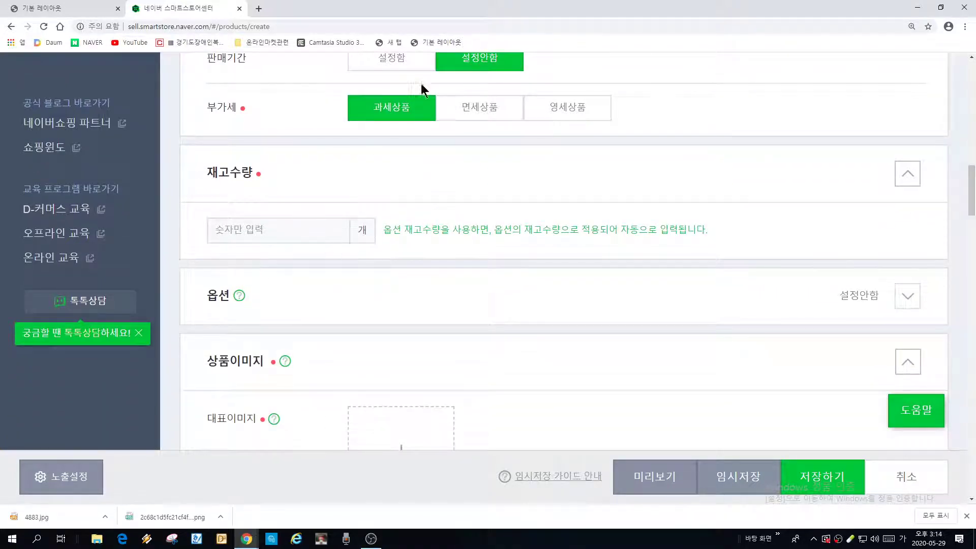
left_click(292, 230)
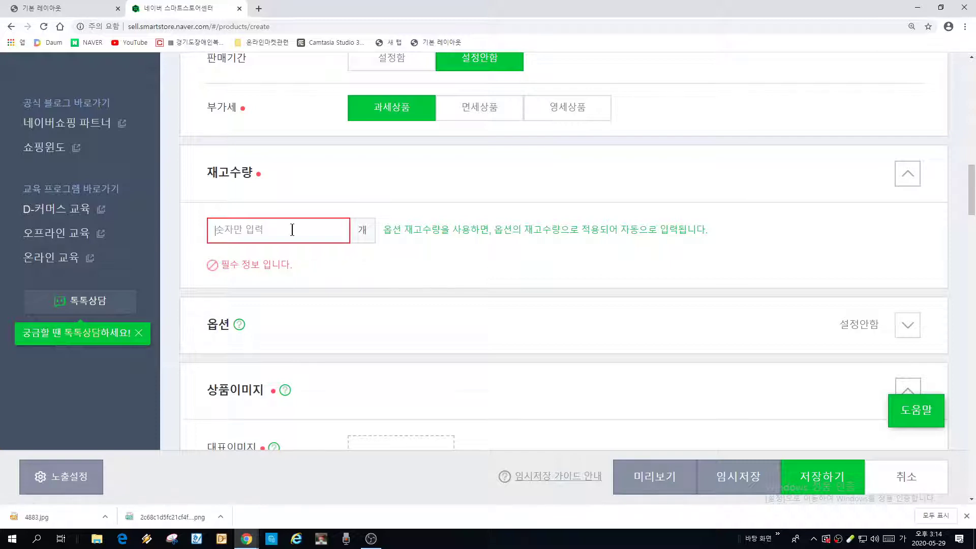
type("99888")
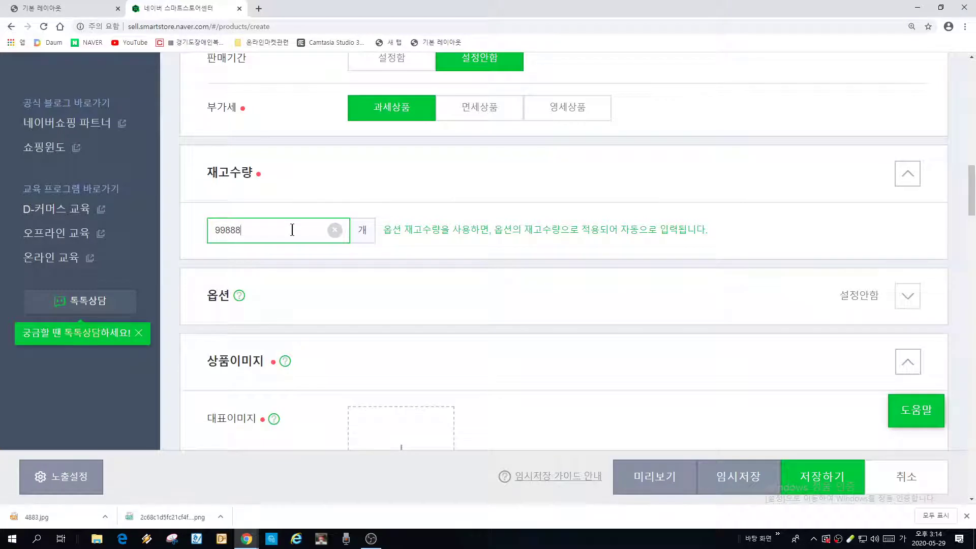
key("BackSpace")
left_click(534, 174)
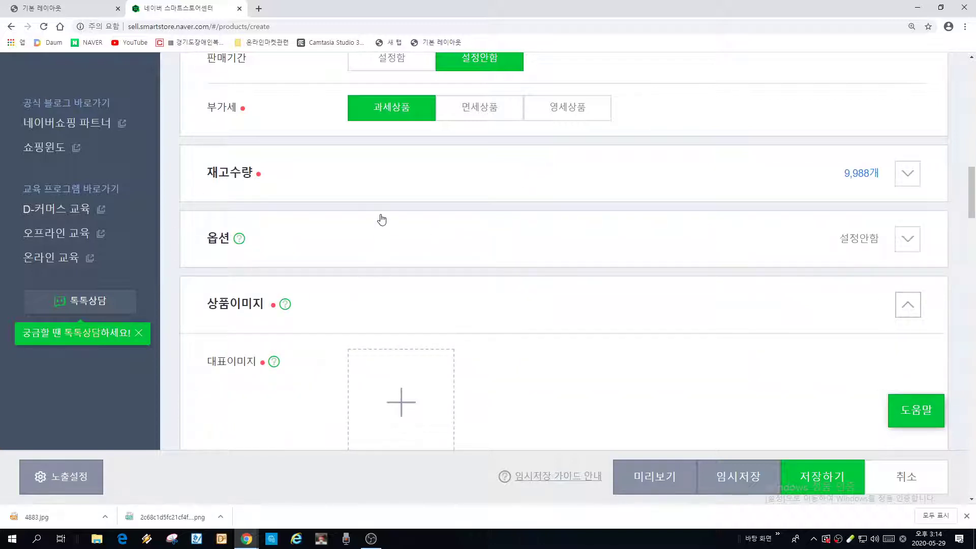
left_click(406, 188)
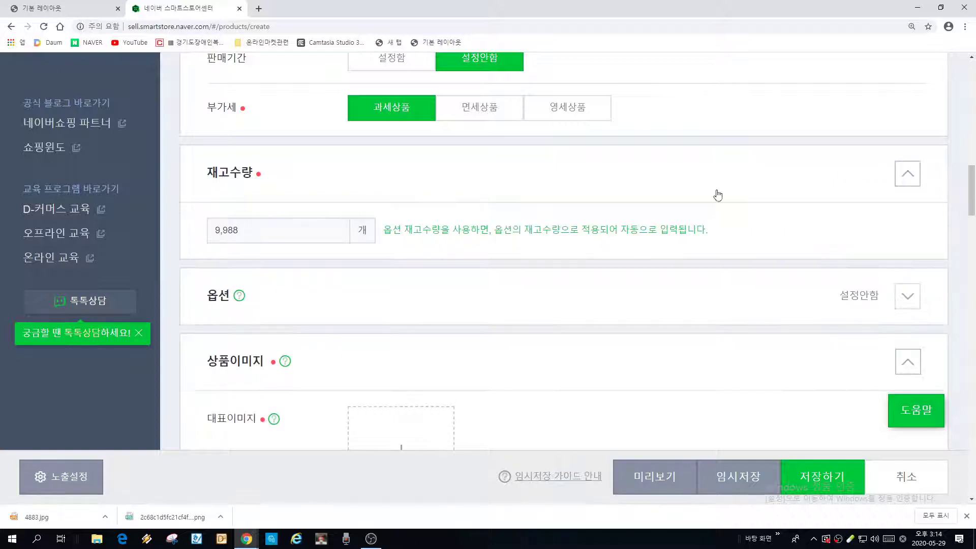
Upload 2c68c1d5fc21cf4fa354e0b942be052f.png from the desktop as the product's main image (대표이미지)
scroll(760, 188, "down", 1)
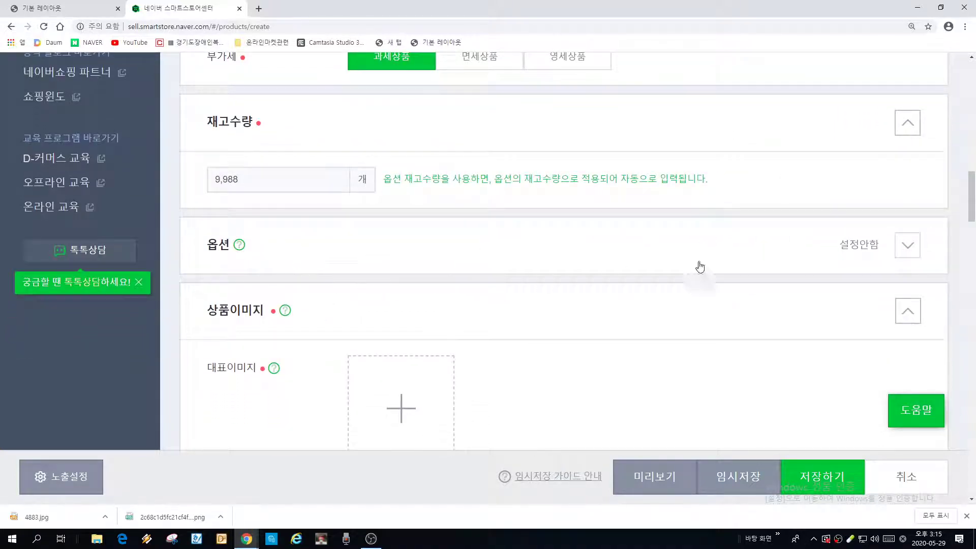
left_click_drag(973, 206, 973, 225)
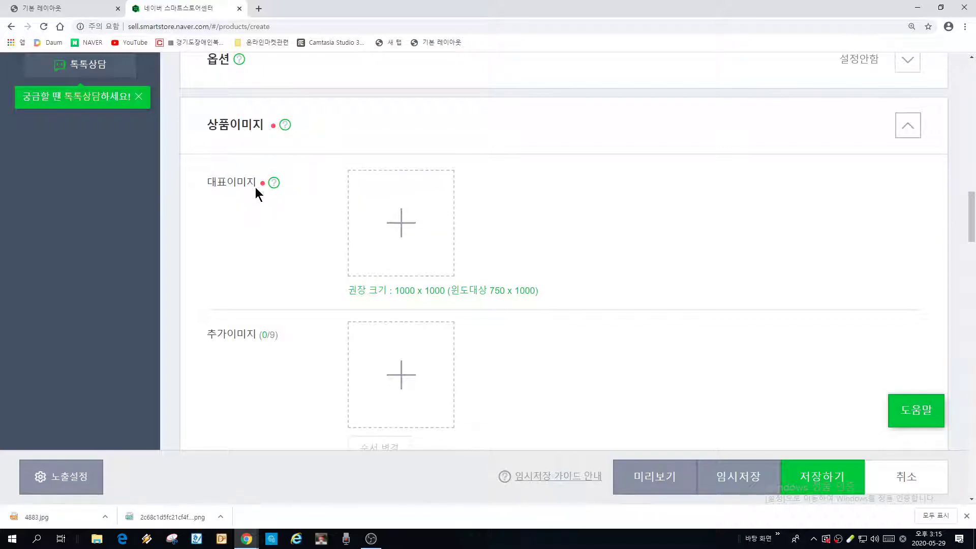
left_click(402, 227)
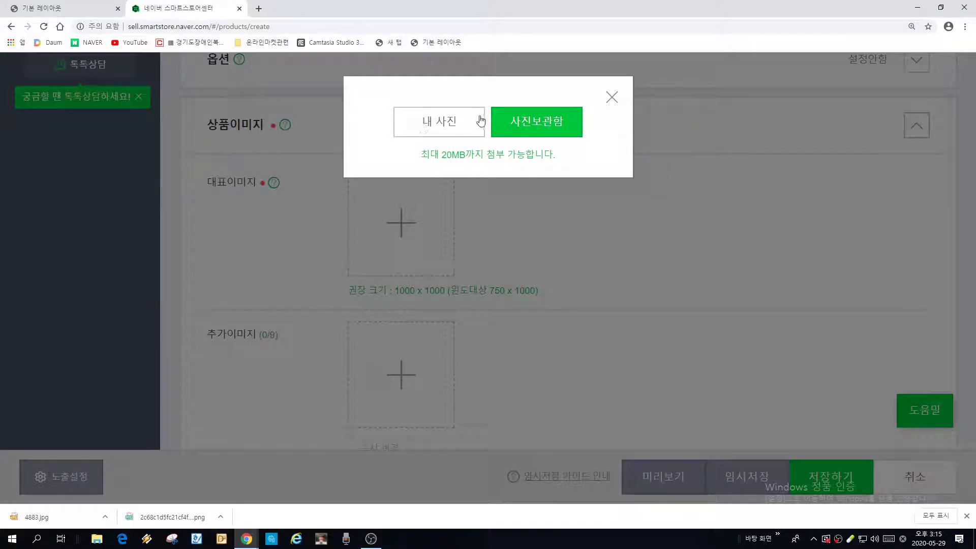
left_click(435, 125)
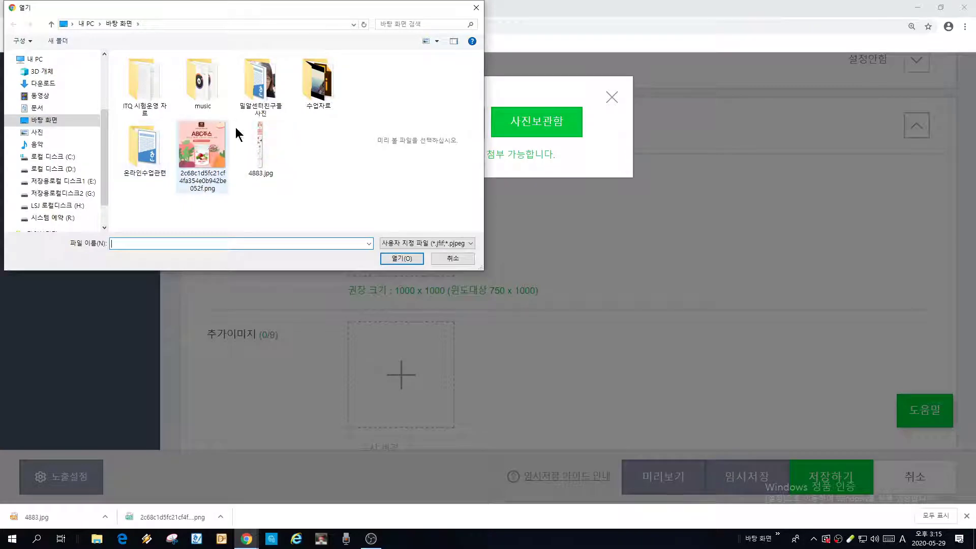
double_click(203, 156)
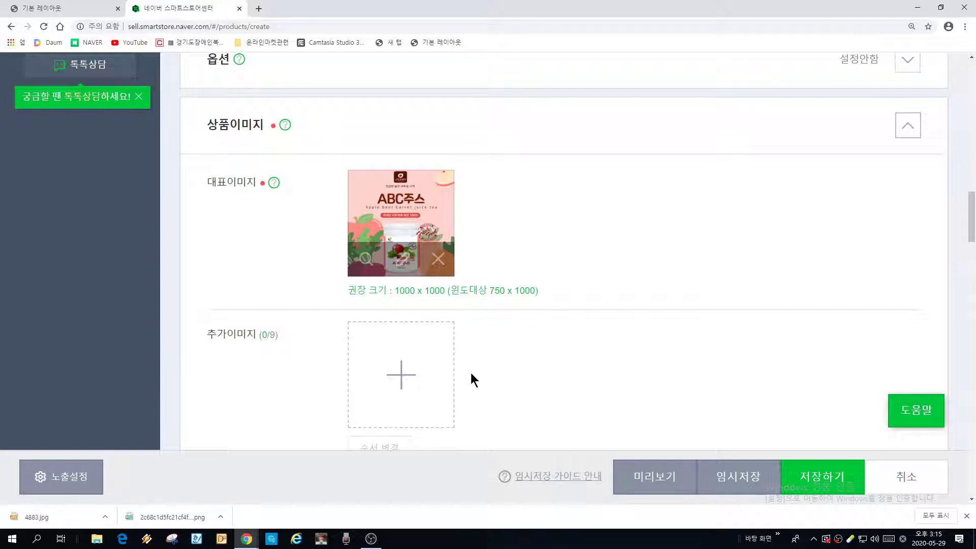
Upload 2c68c1d5fc21cf4fa354e0b942be052f.png from the desktop twice as additional product images (추가이미지)
left_click(402, 384)
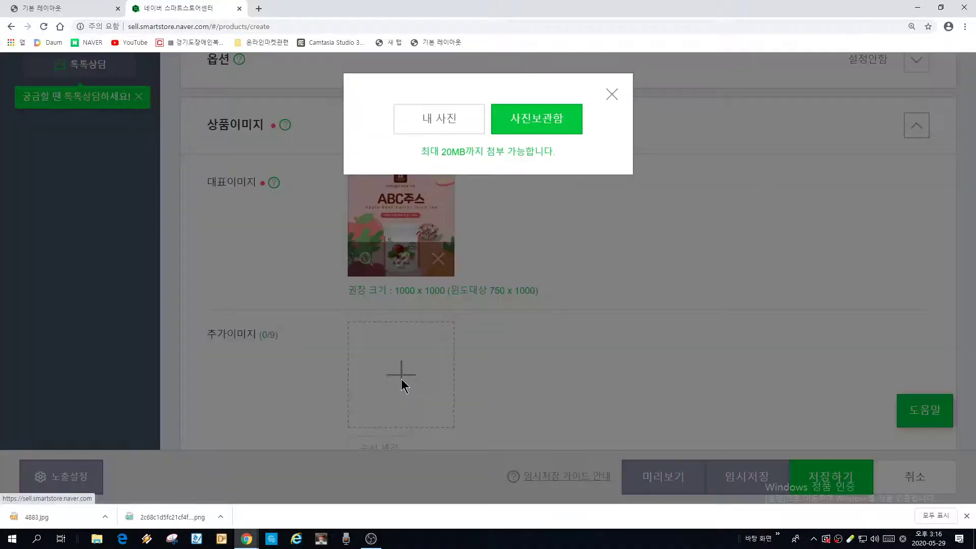
left_click(465, 132)
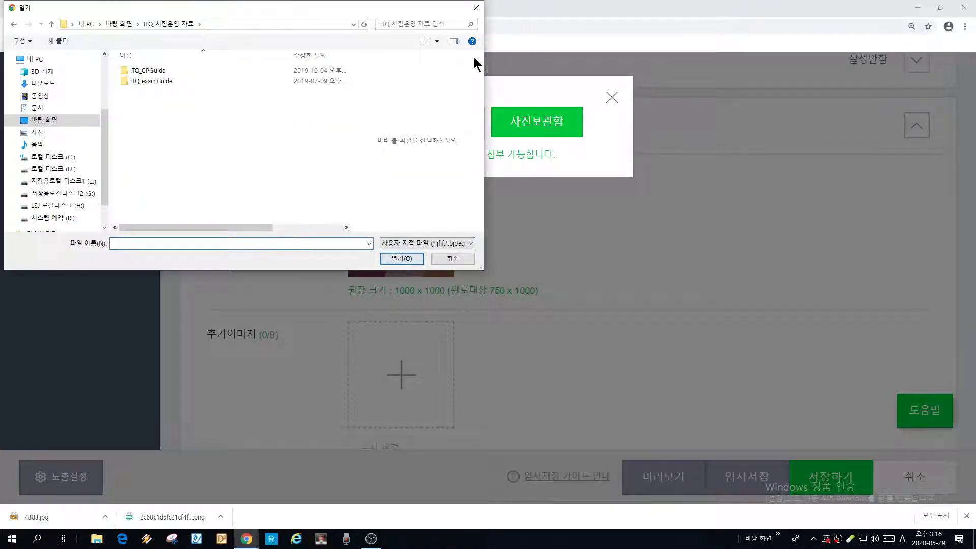
left_click(476, 7)
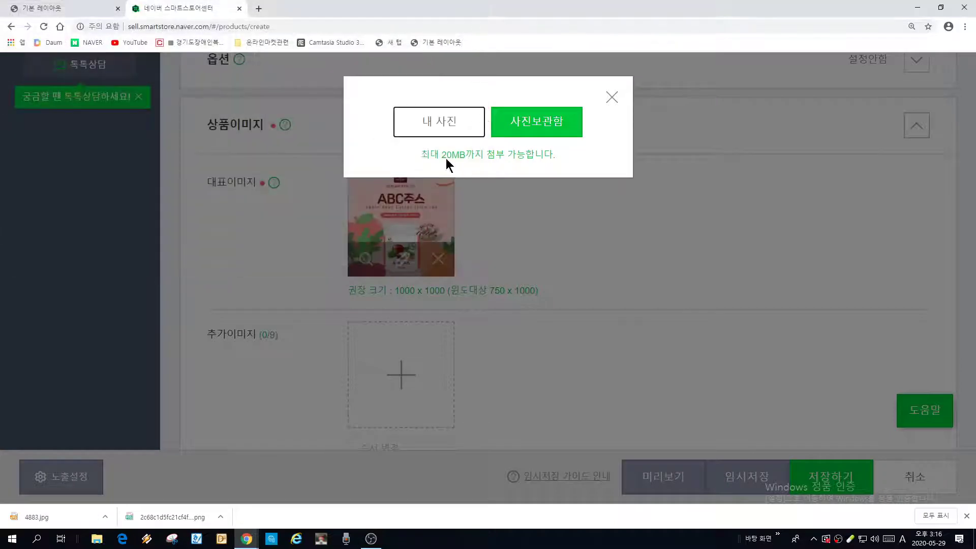
left_click(442, 128)
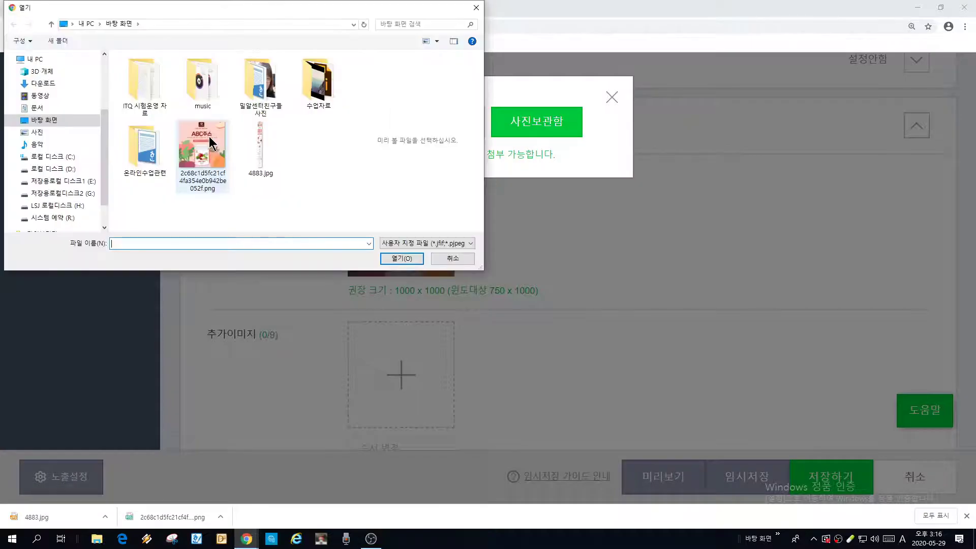
left_click(209, 136)
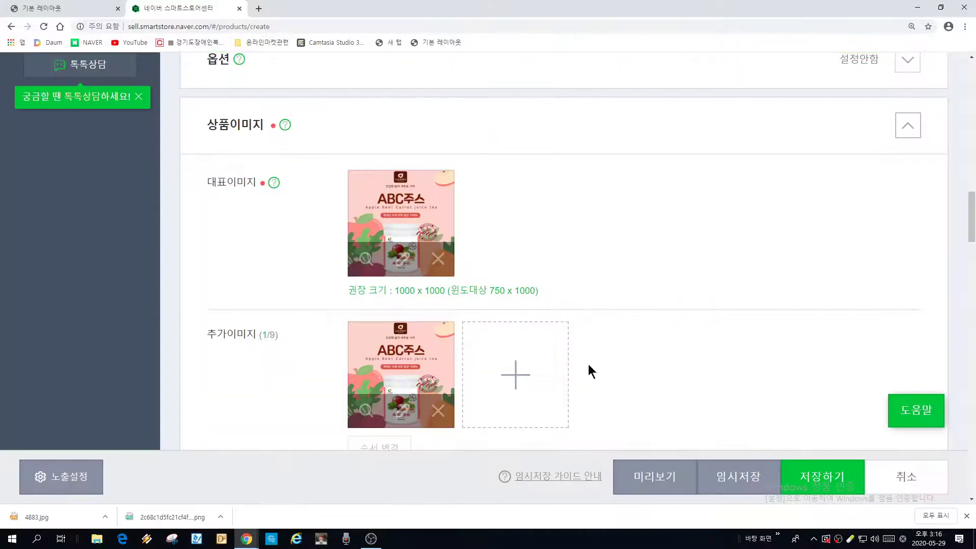
left_click(514, 376)
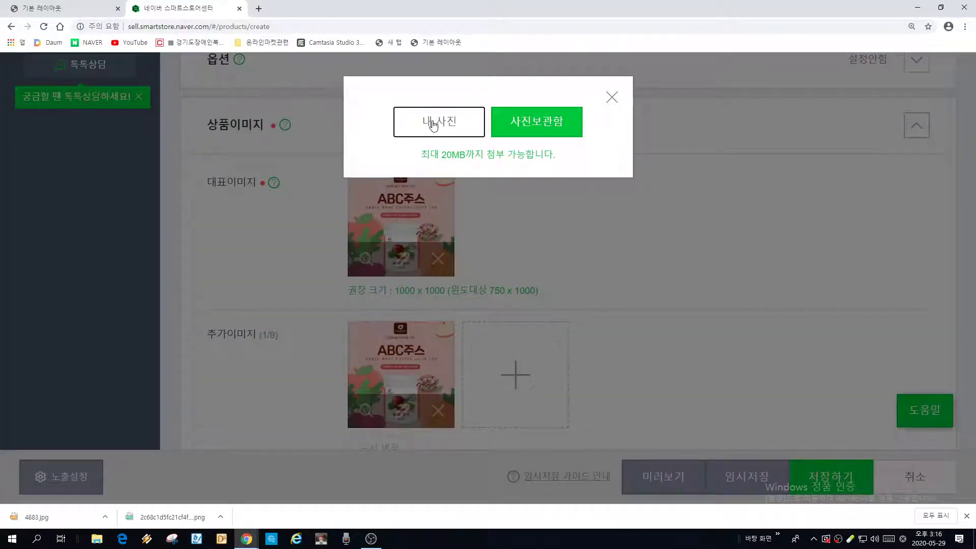
left_click(432, 121)
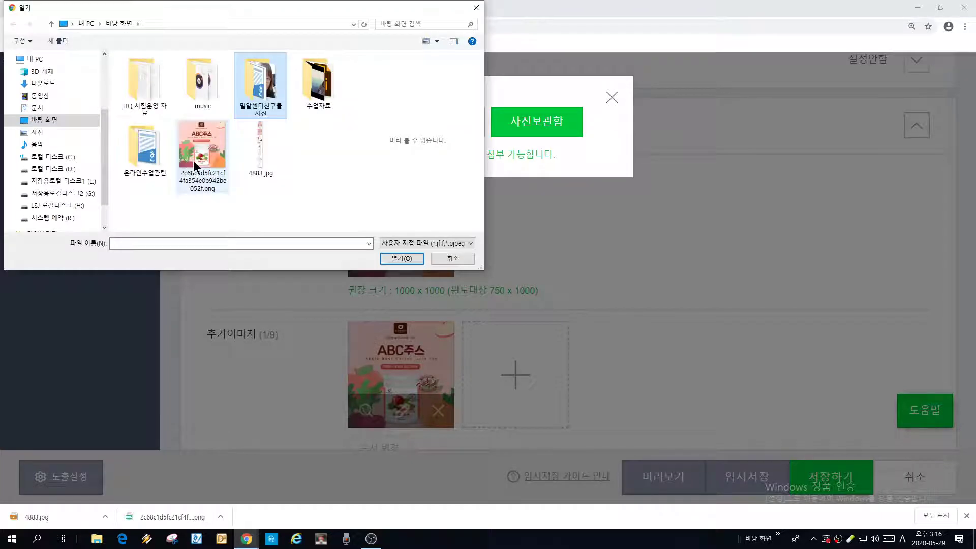
double_click(193, 160)
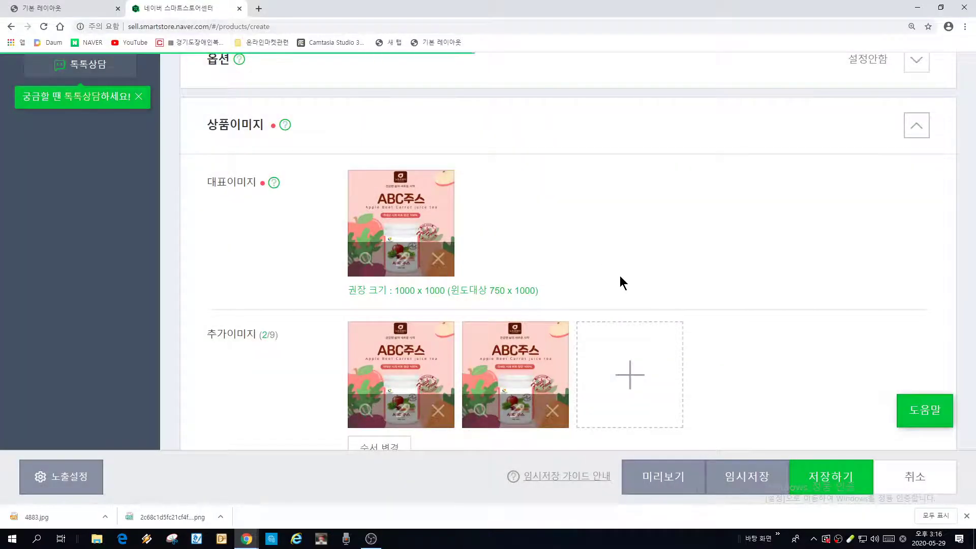
Upload 2c68c1d5fc21cf4fa354e0b942be052f.png from the desktop two more times as additional product images (추가이미지)
left_click(628, 377)
left_click(445, 128)
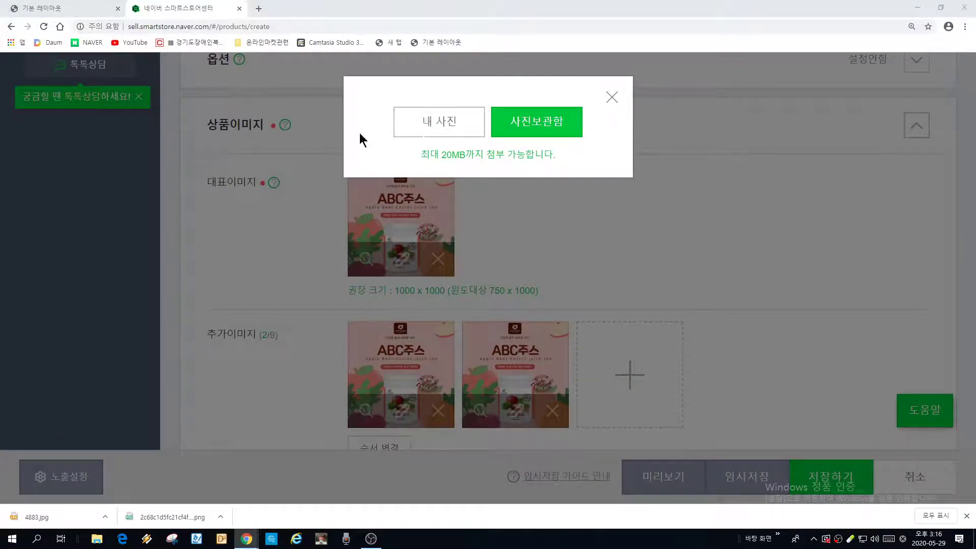
double_click(246, 129)
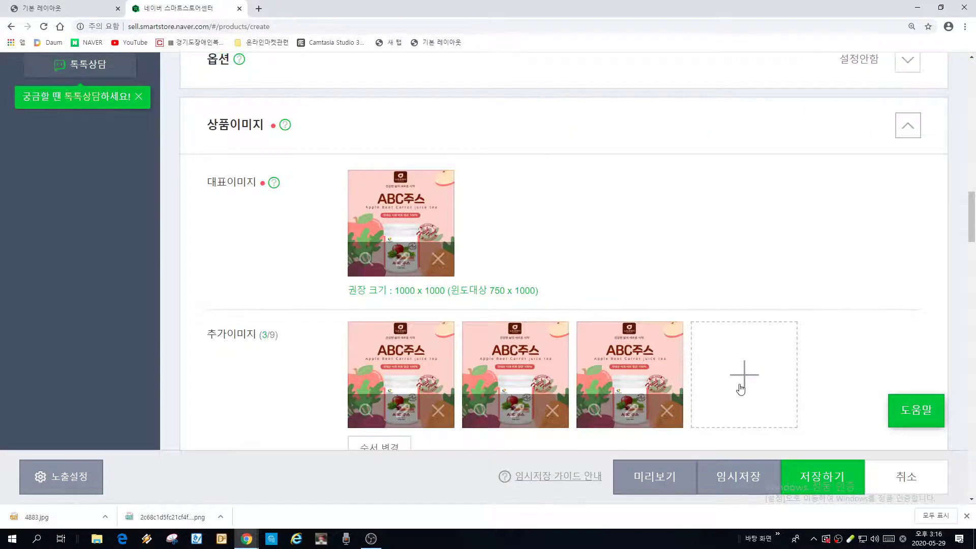
left_click(743, 377)
left_click(427, 131)
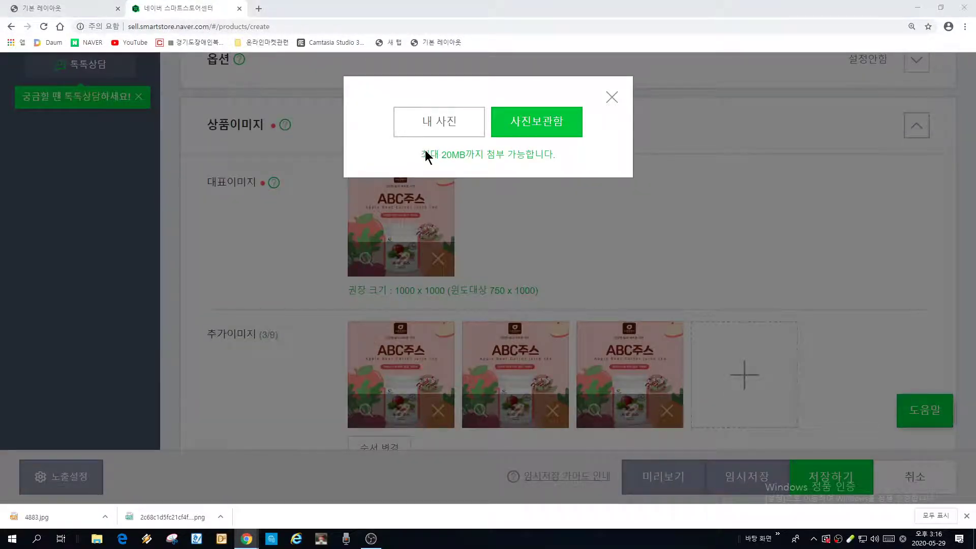
double_click(190, 153)
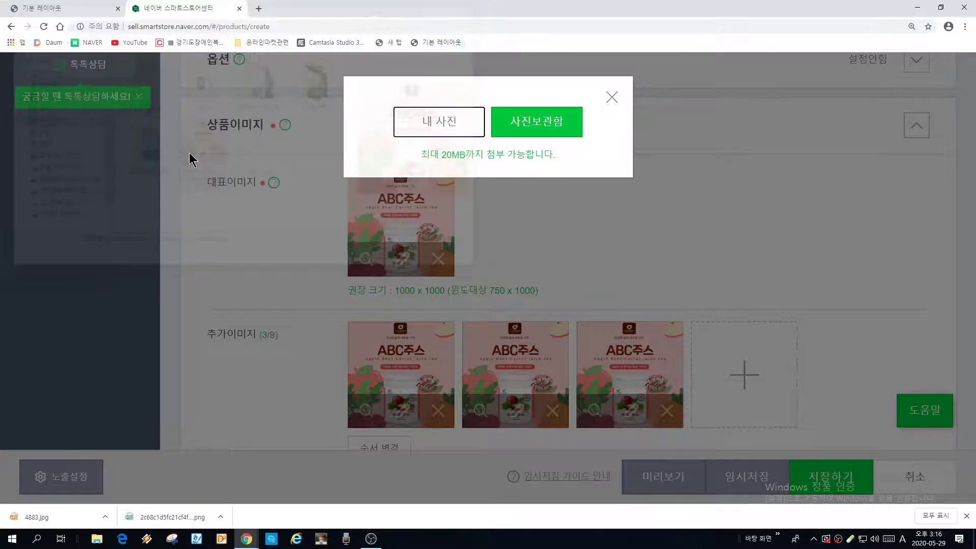
scroll(907, 251, "down", 3)
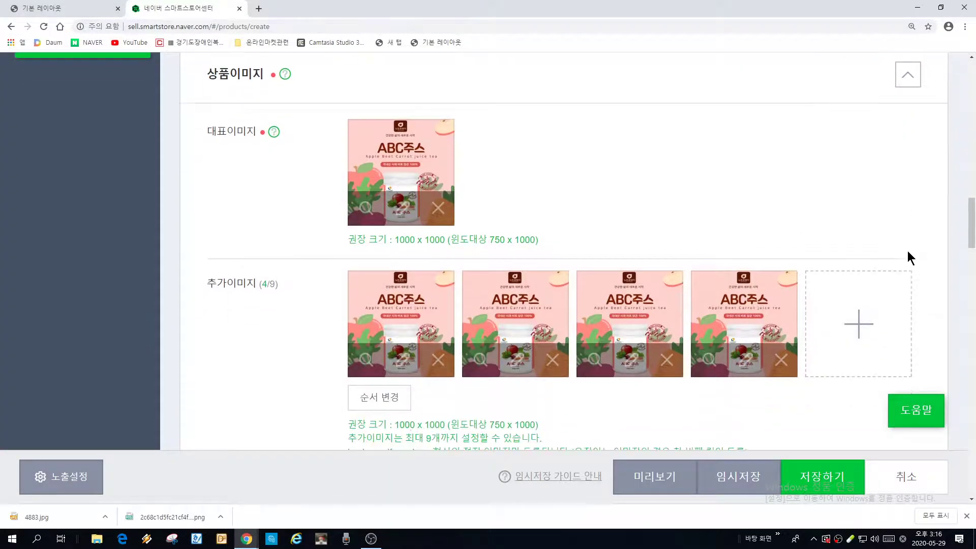
scroll(910, 255, "down", 3)
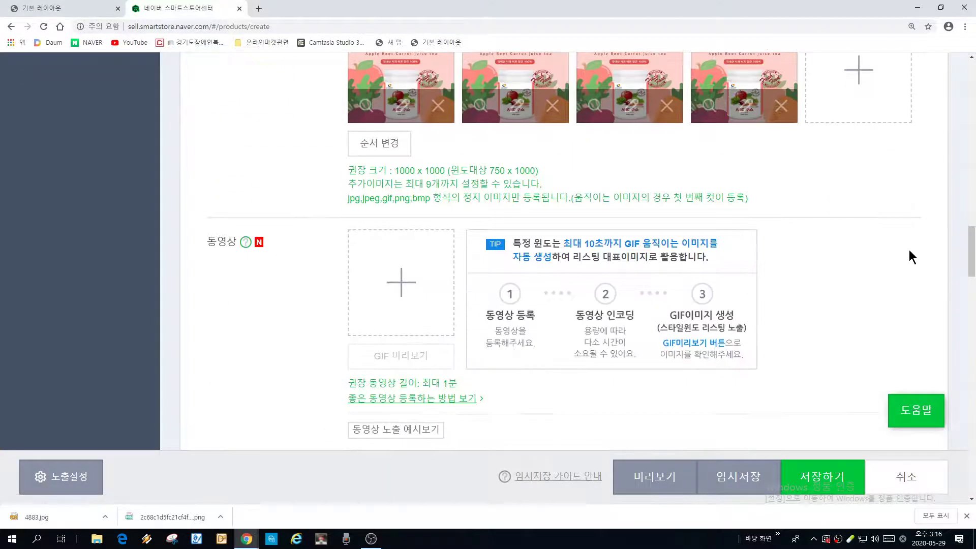
scroll(911, 249, "up", 2)
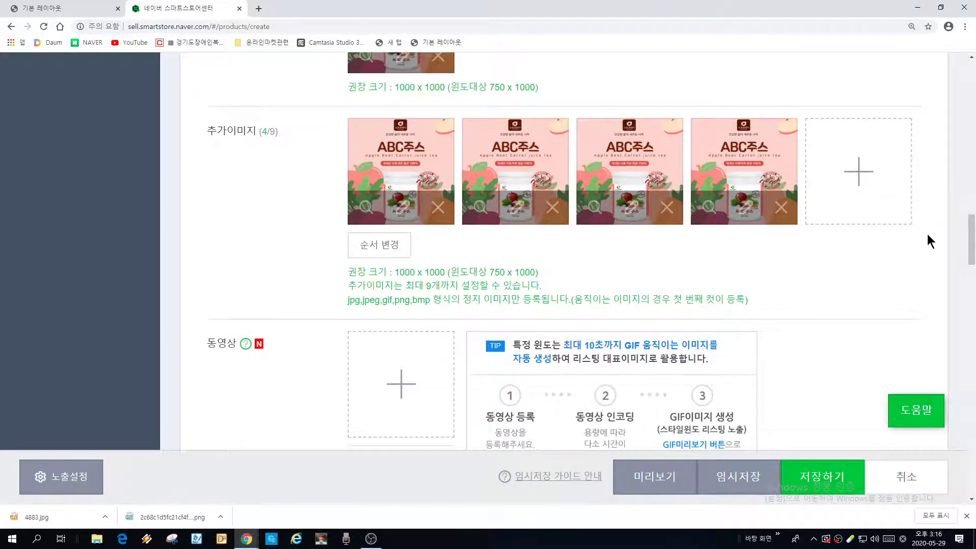
Start writing the product detail description in SmartEditor ONE and insert the photo 4883.jpg from the desktop
left_click_drag(973, 246, 973, 322)
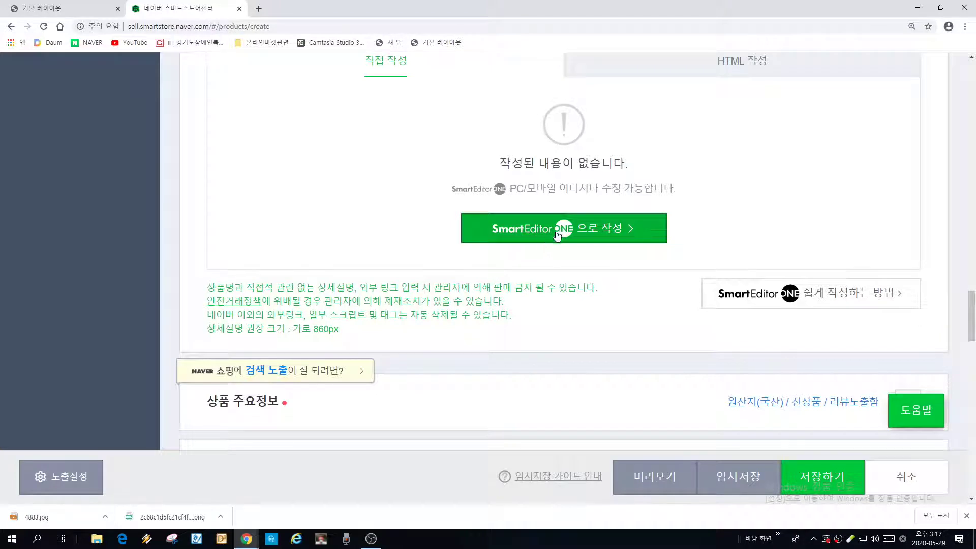
left_click(532, 235)
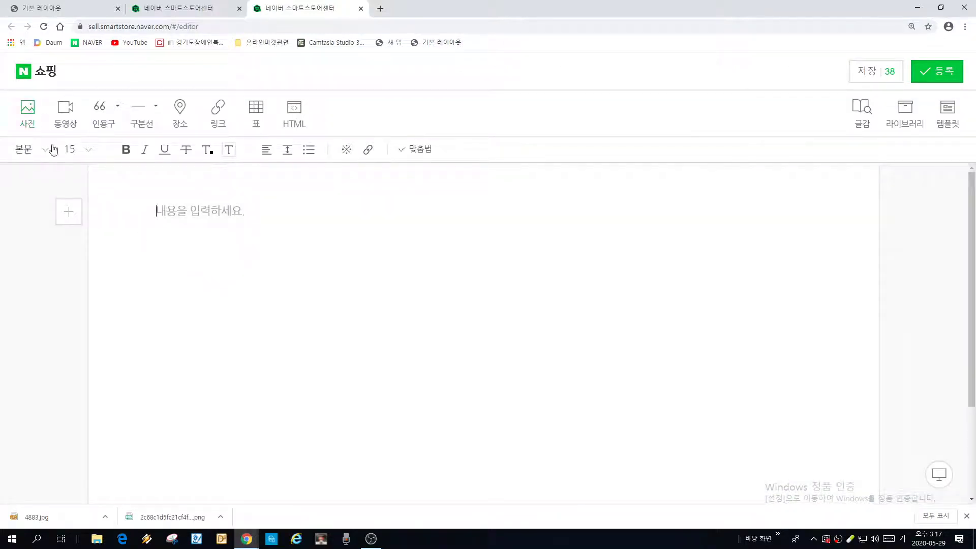
left_click(30, 108)
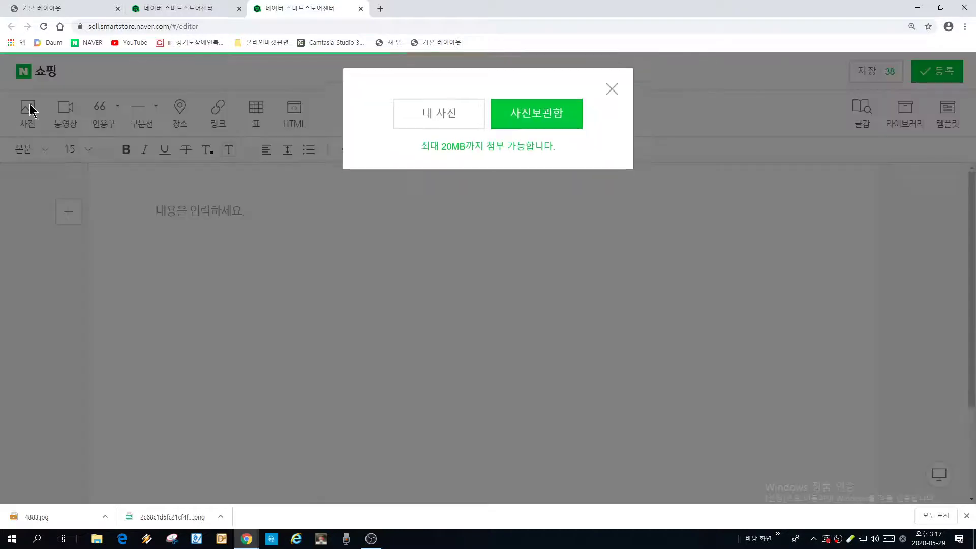
left_click(426, 126)
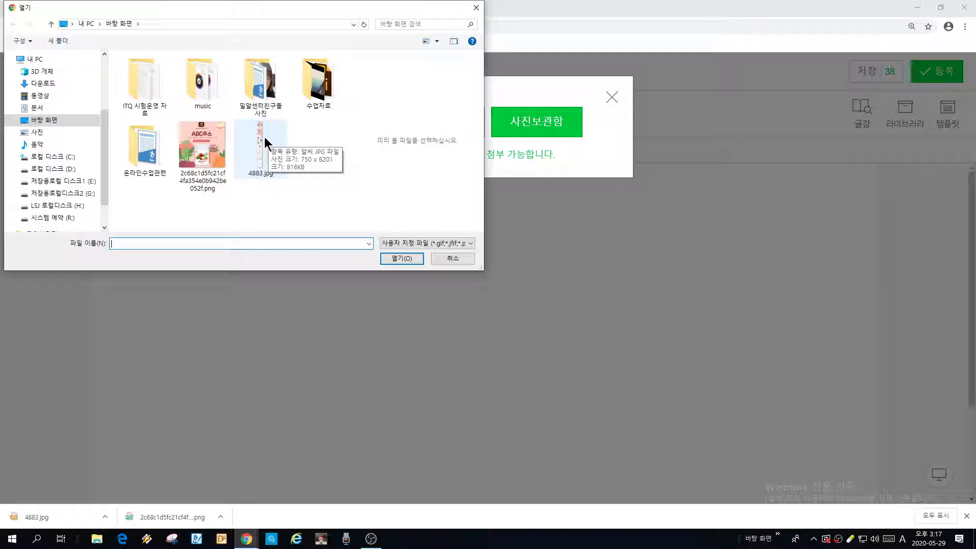
left_click(265, 138)
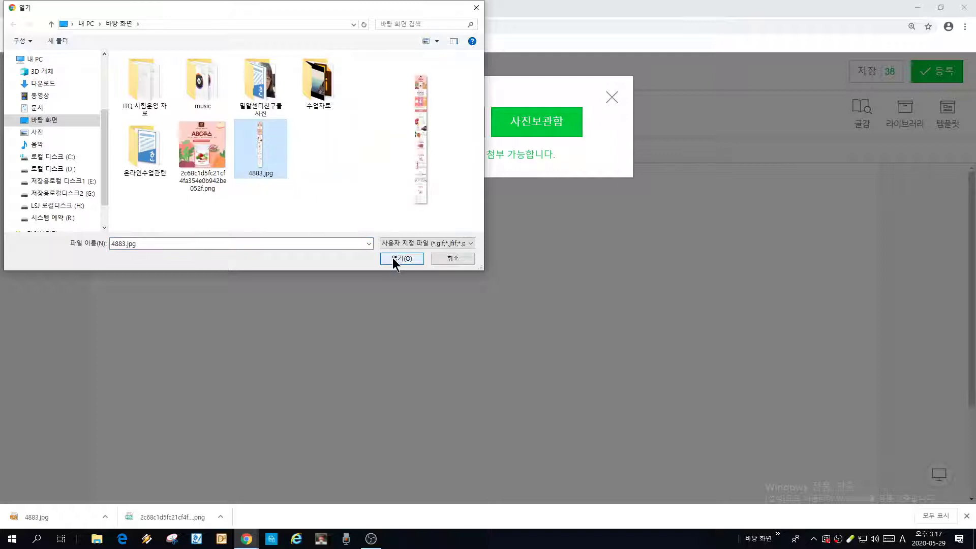
double_click(272, 150)
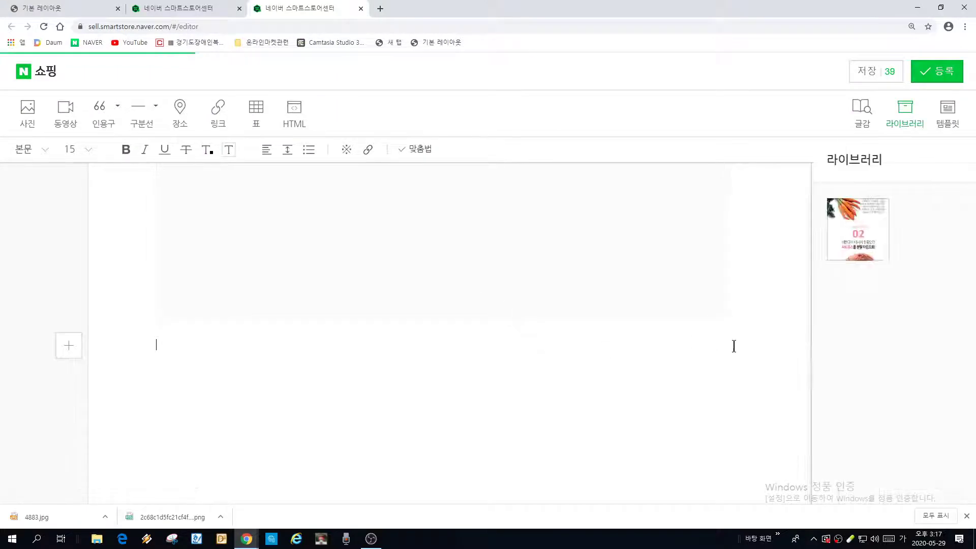
Review the inserted detail image and register the description to the product form
scroll(712, 344, "up", 15)
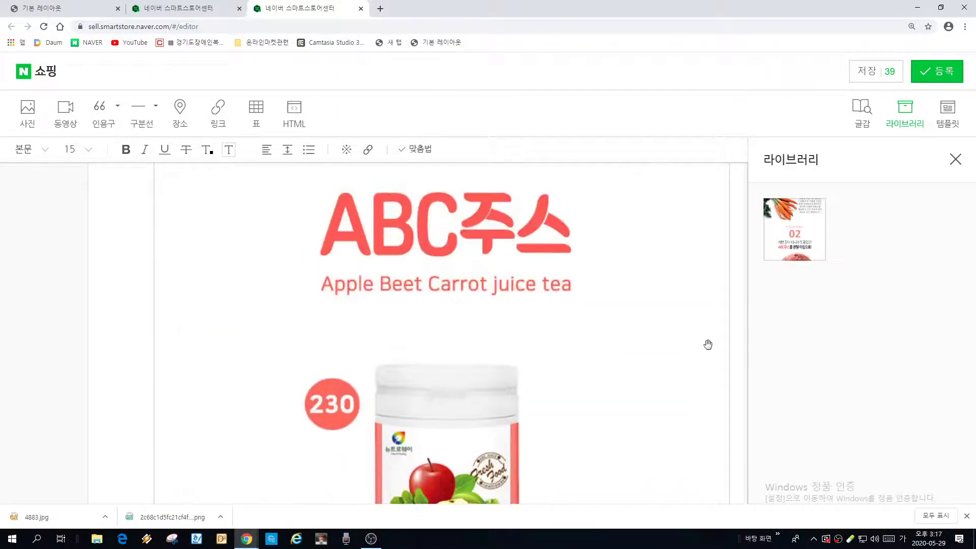
scroll(707, 345, "up", 15)
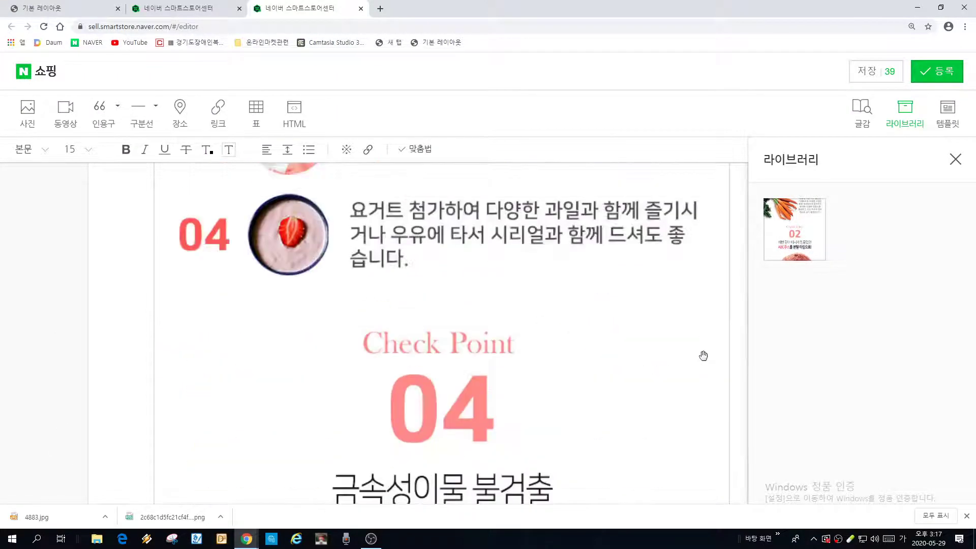
scroll(704, 355, "up", 8)
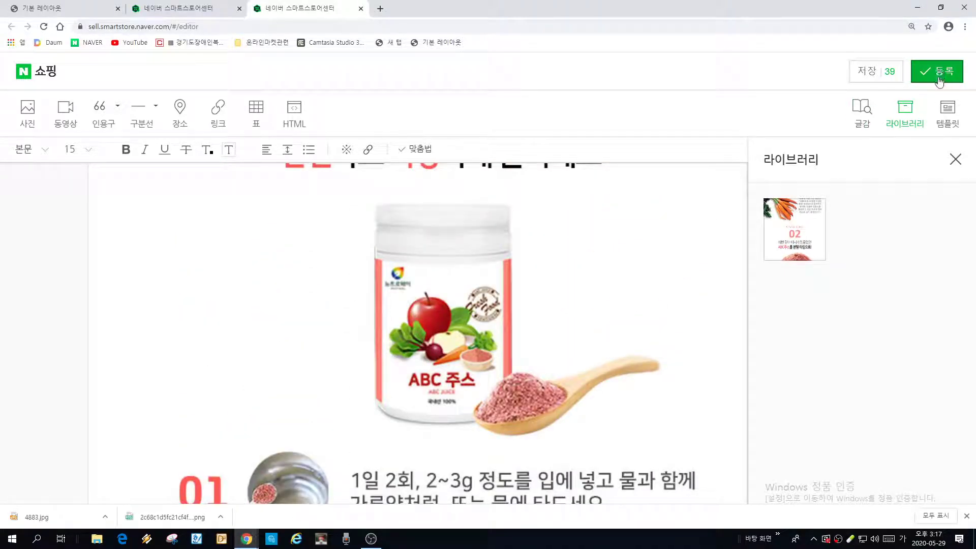
left_click(935, 76)
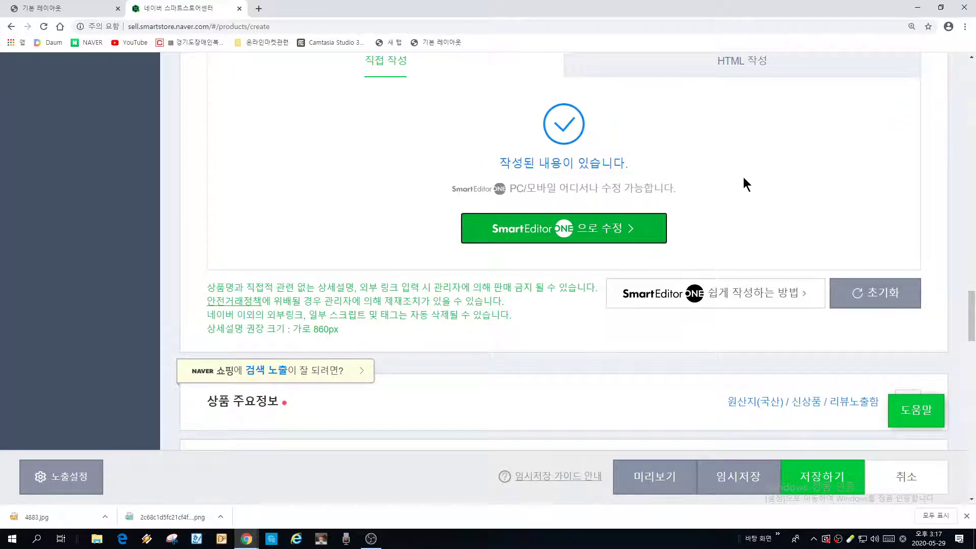
Expand the product main information section (상품 주요정보) and copy the brand name 뉴트로웨이 from the wholesale product page
scroll(743, 181, "down", 3)
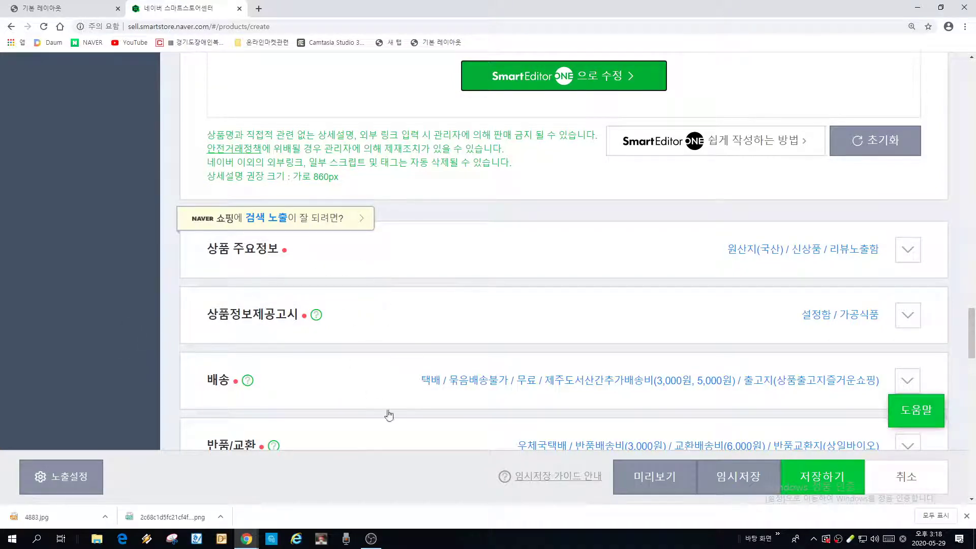
left_click(417, 253)
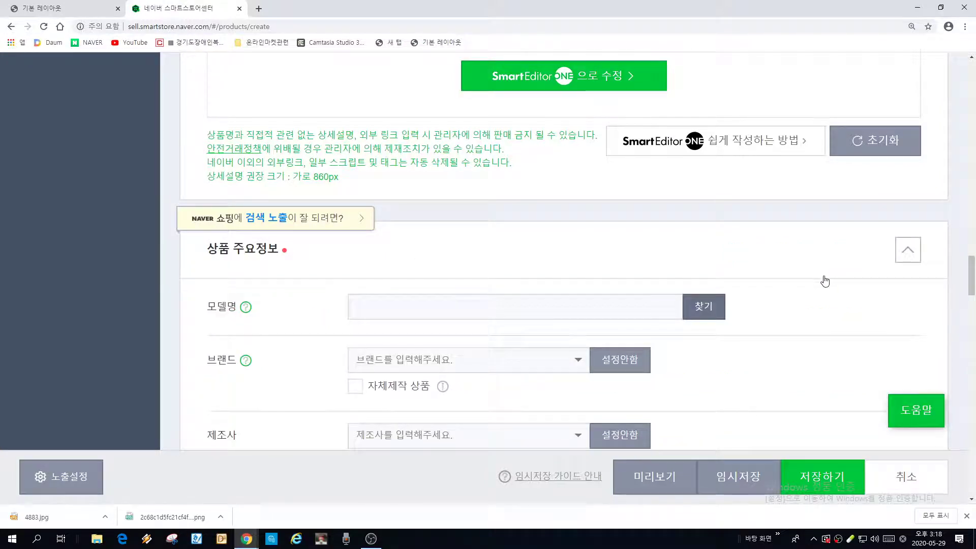
scroll(824, 280, "down", 2)
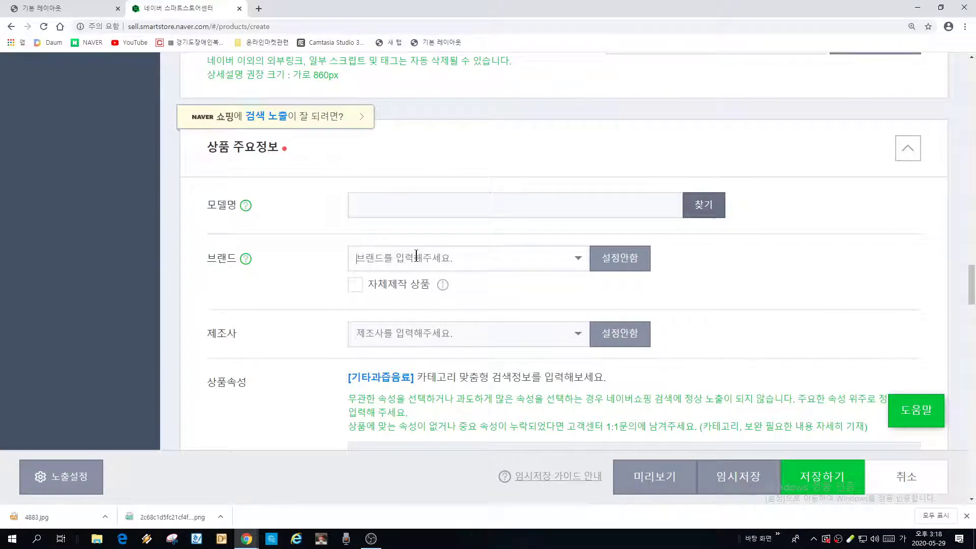
left_click(86, 15)
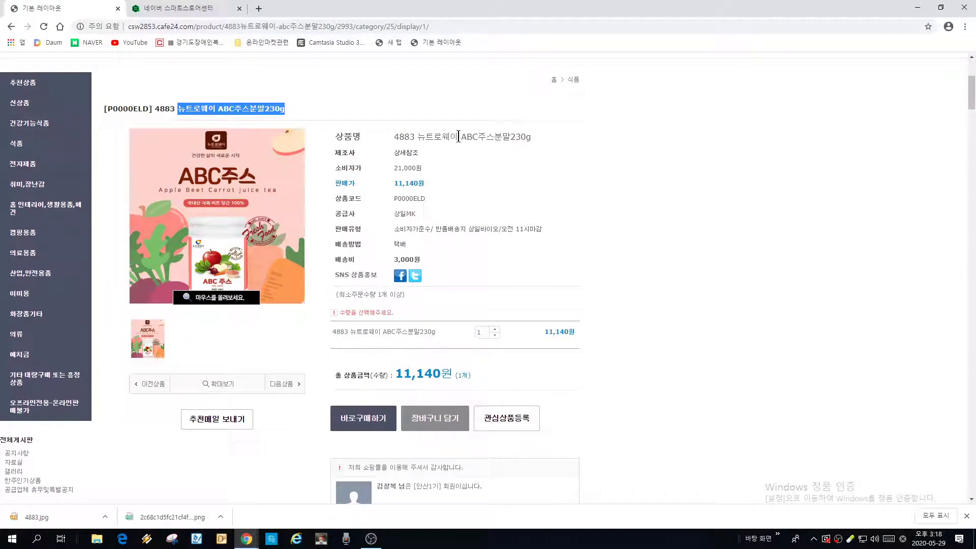
left_click_drag(458, 136, 417, 137)
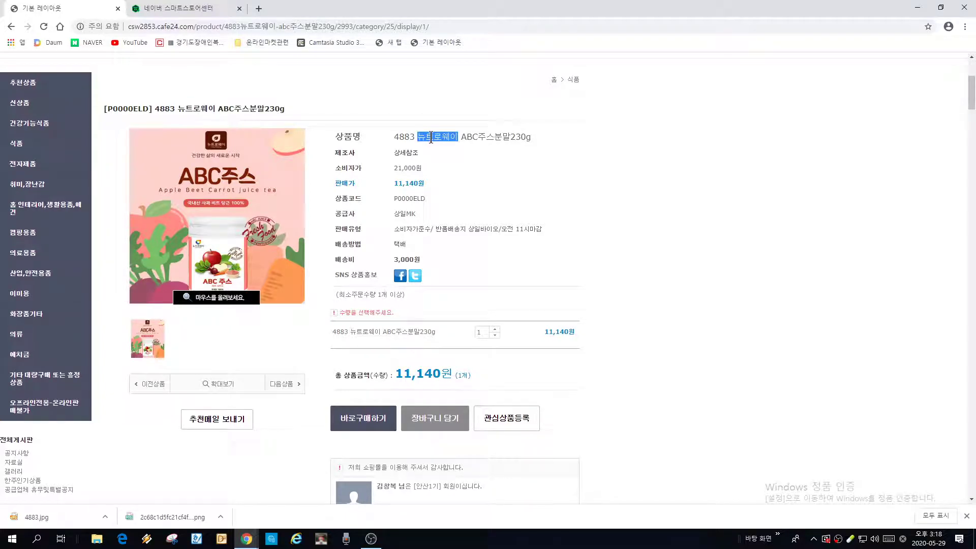
right_click(431, 137)
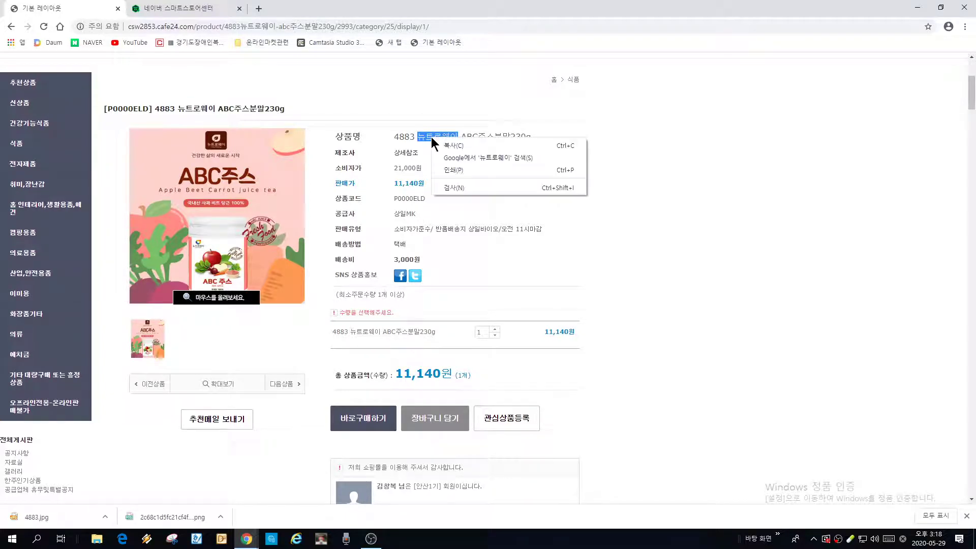
left_click(457, 148)
Paste 뉴트로웨이 as the product's brand (브랜드) in the Smart Store product form
left_click(173, 9)
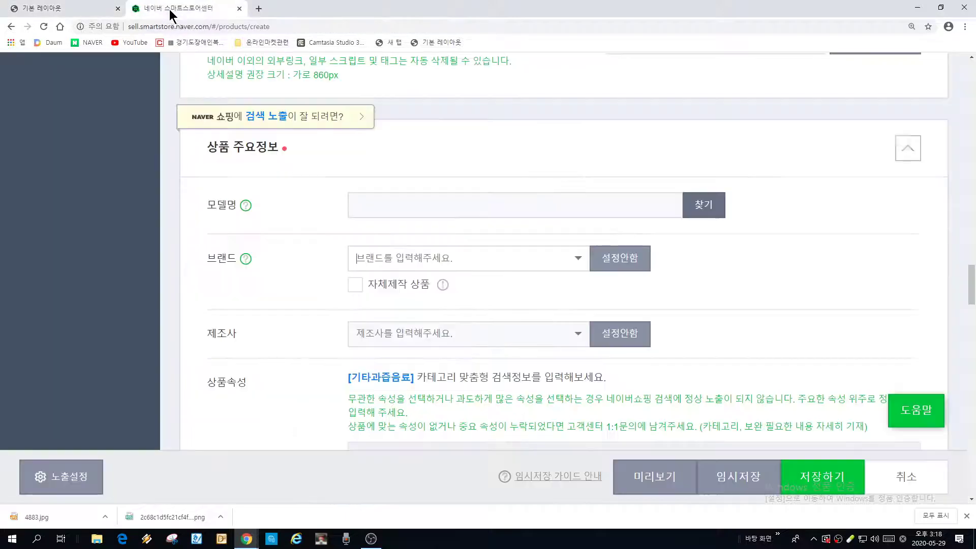
right_click(377, 256)
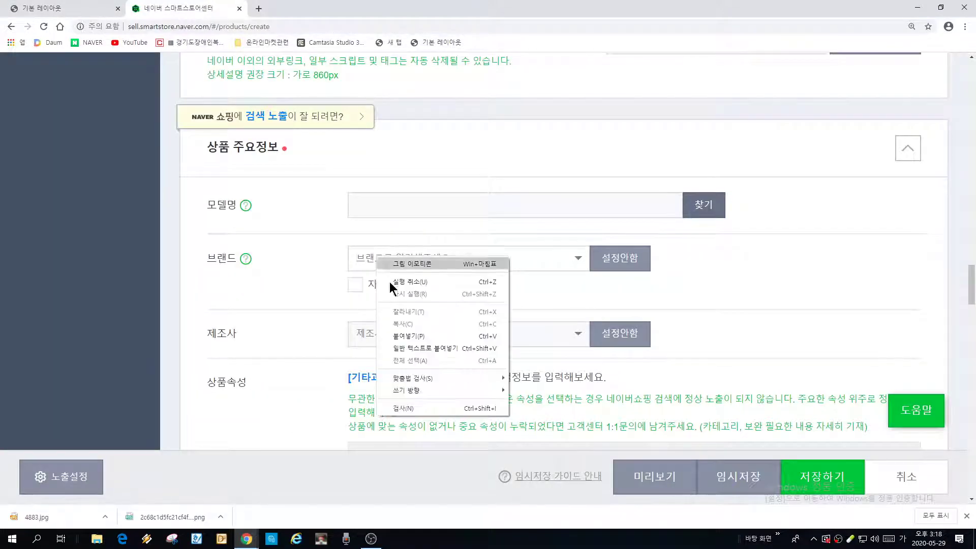
left_click(404, 335)
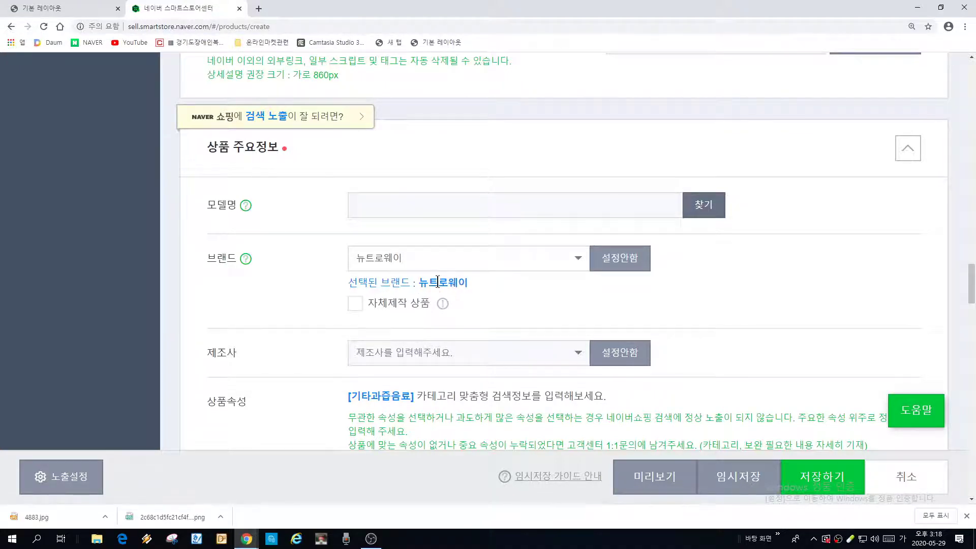
double_click(424, 261)
left_click(424, 260)
Look up the manufacturer (제조원) in the product specification table on the wholesale product page
left_click(90, 14)
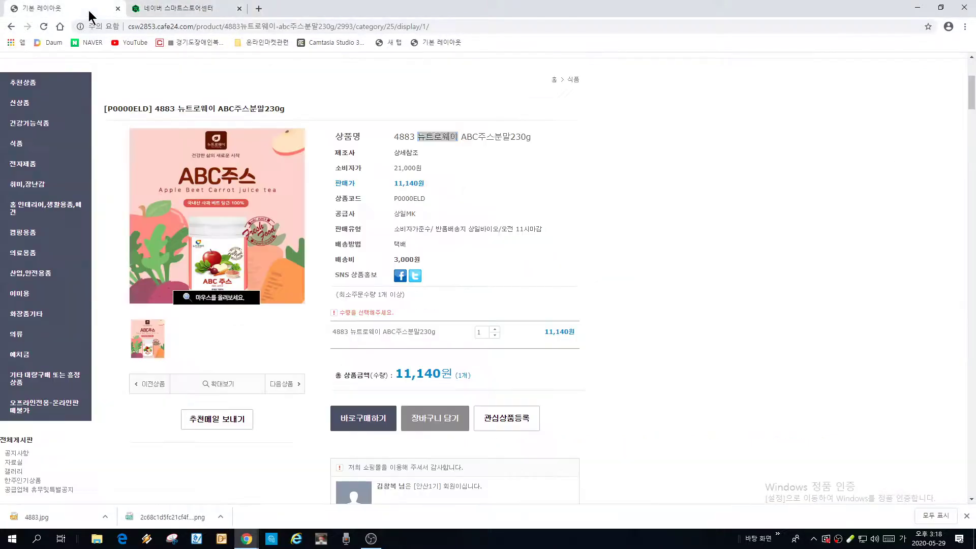
scroll(597, 326, "down", 9)
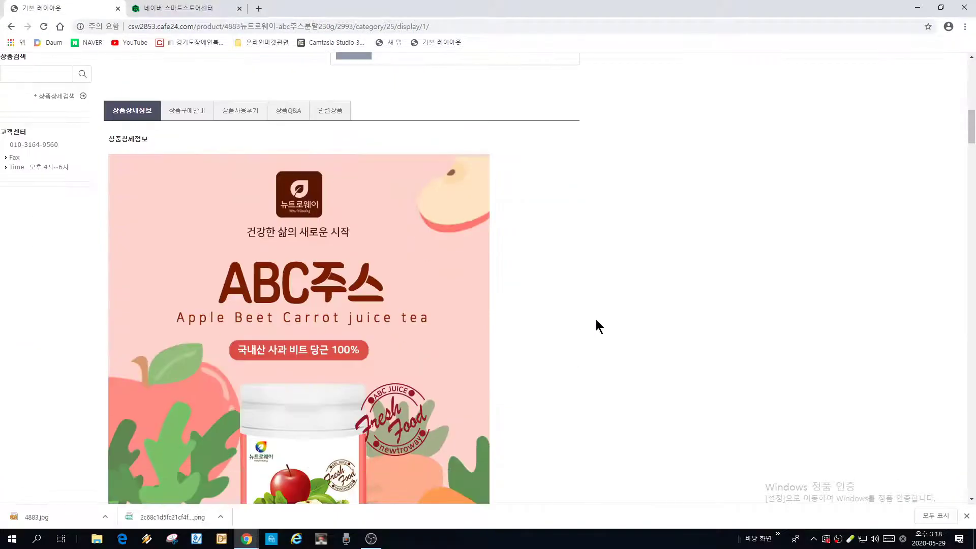
scroll(596, 319, "down", 10)
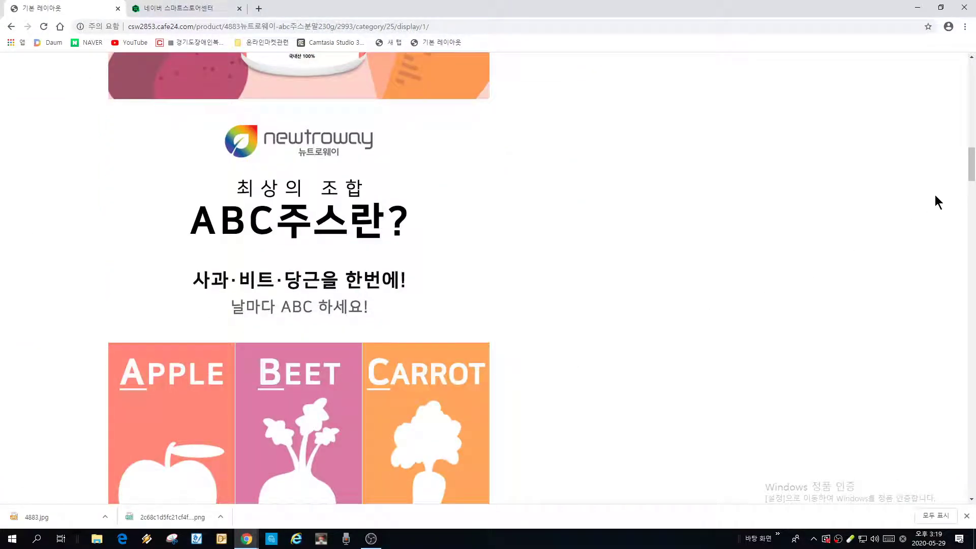
left_click_drag(971, 175, 952, 426)
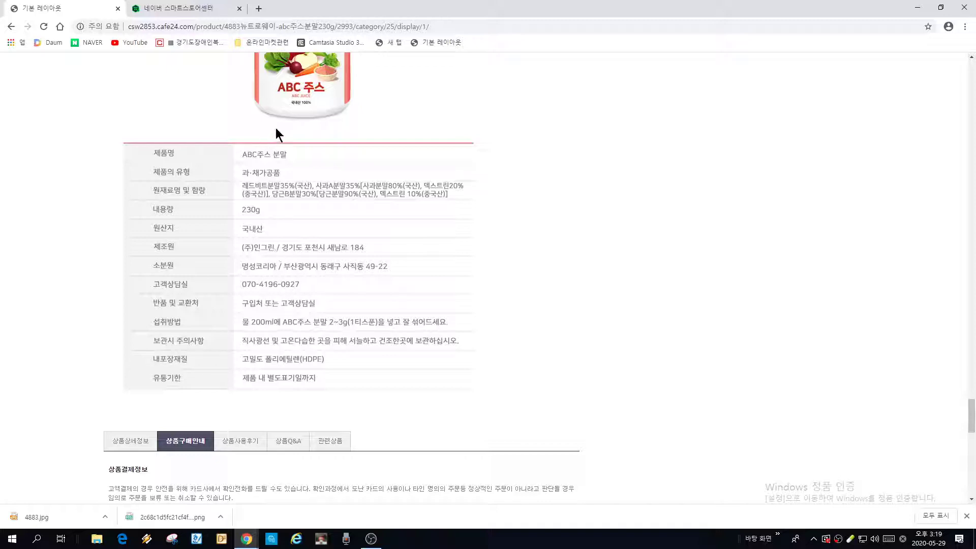
Set the manufacturer (제조사) to 인그린 in the Smart Store product form
left_click(171, 10)
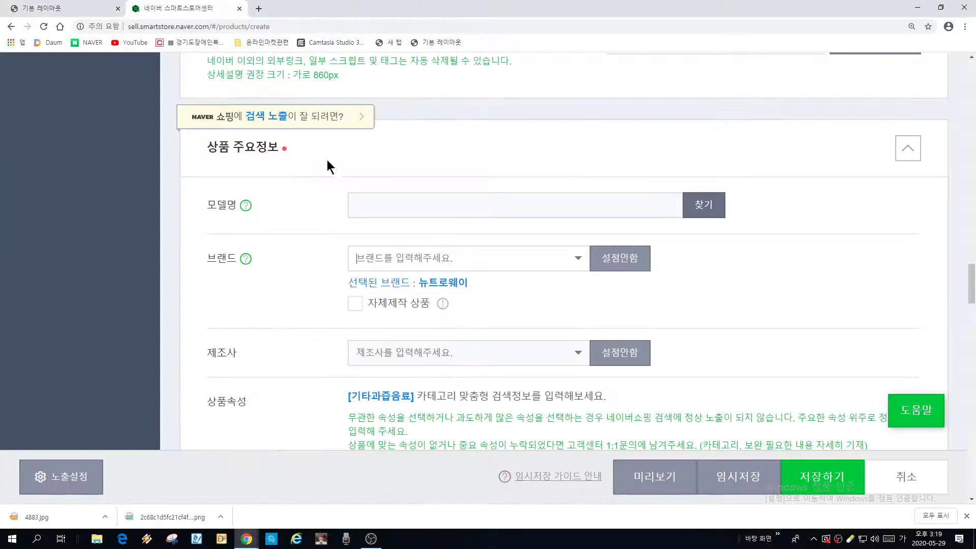
left_click(430, 346)
type("인그린")
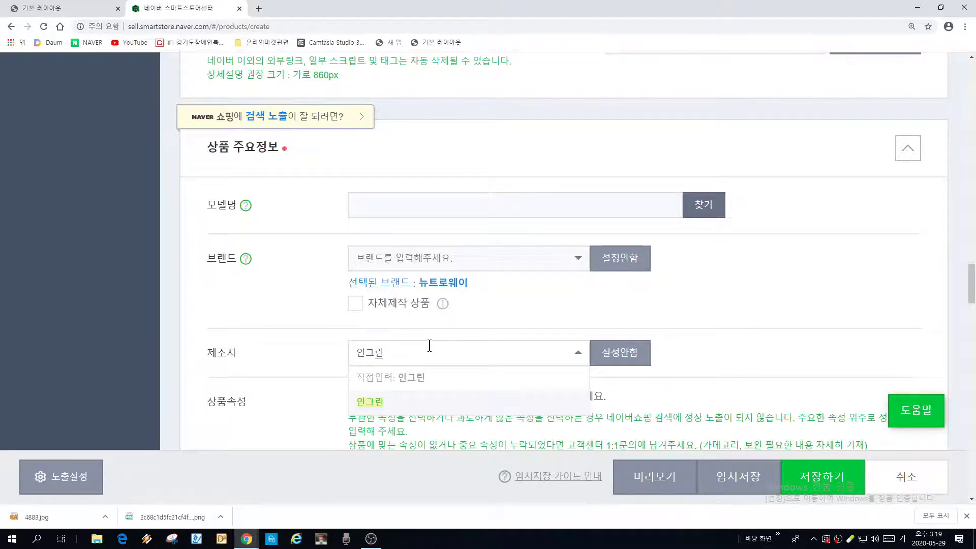
key("Return")
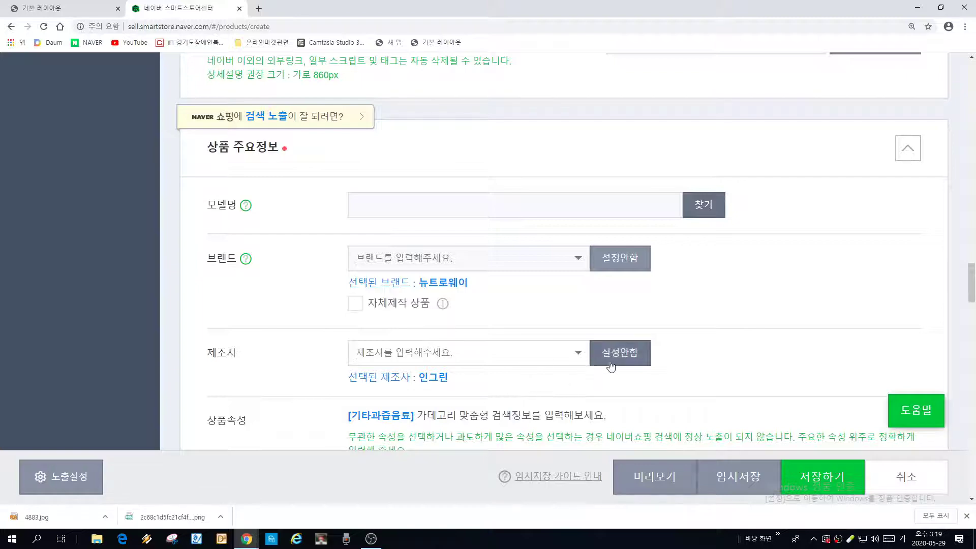
scroll(770, 226, "down", 3)
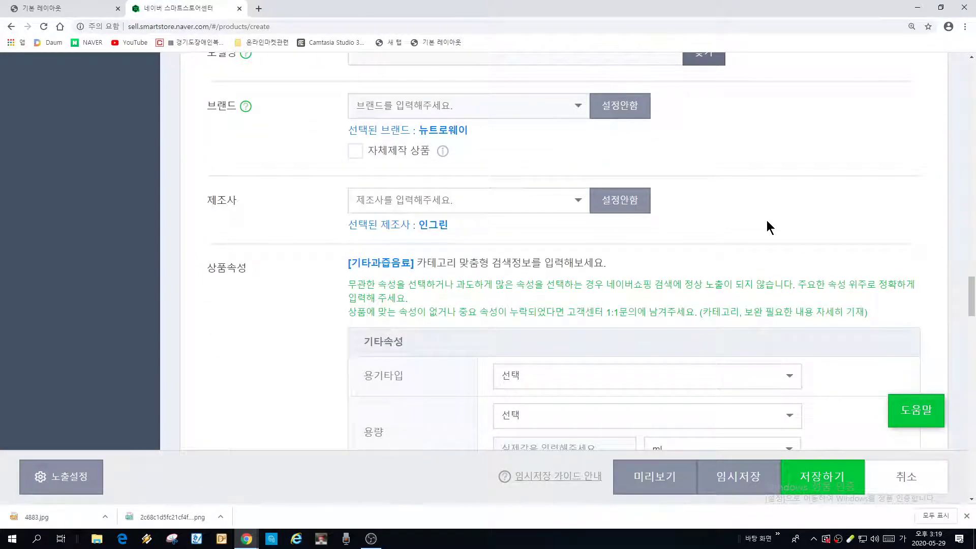
scroll(771, 226, "down", 2)
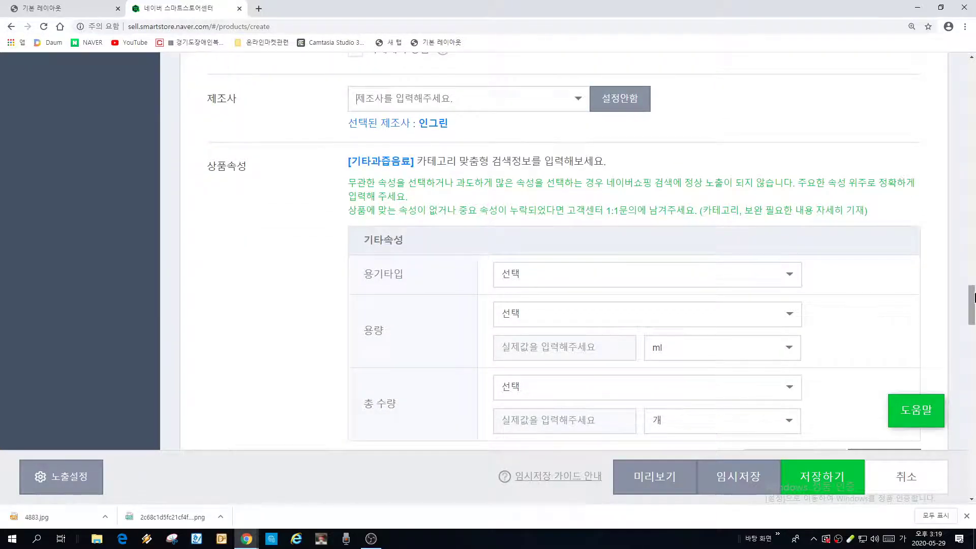
Review the container type (용기타입) options among the product attributes without choosing one
scroll(975, 297, "down", 2)
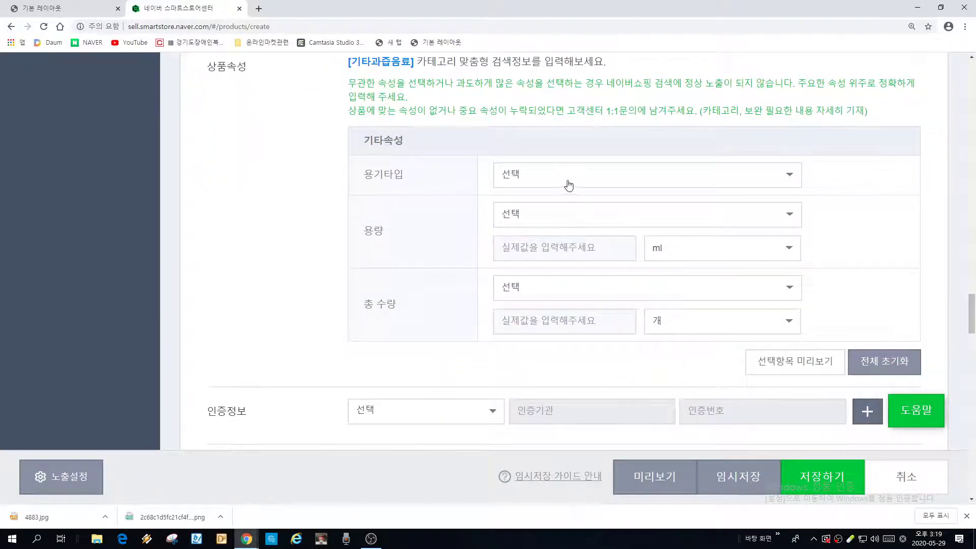
left_click(567, 180)
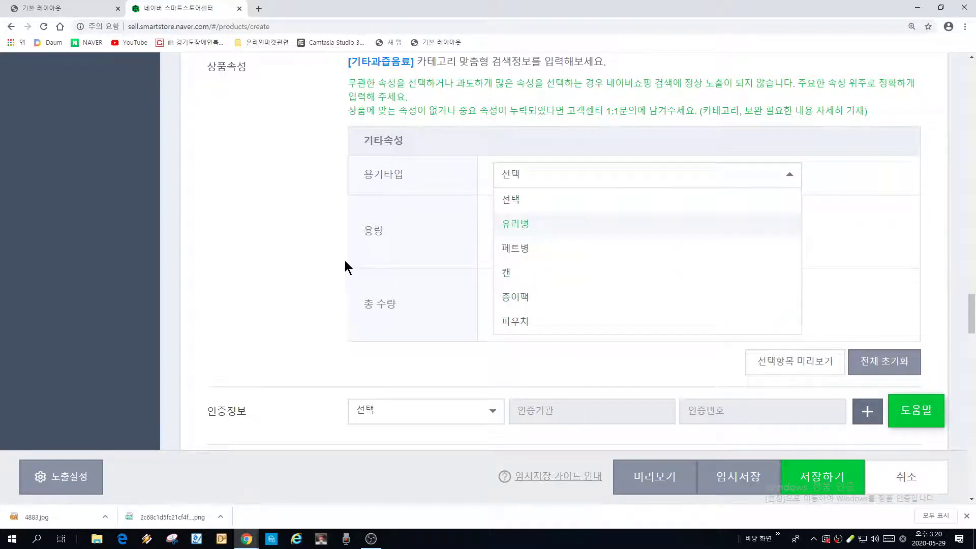
left_click(270, 257)
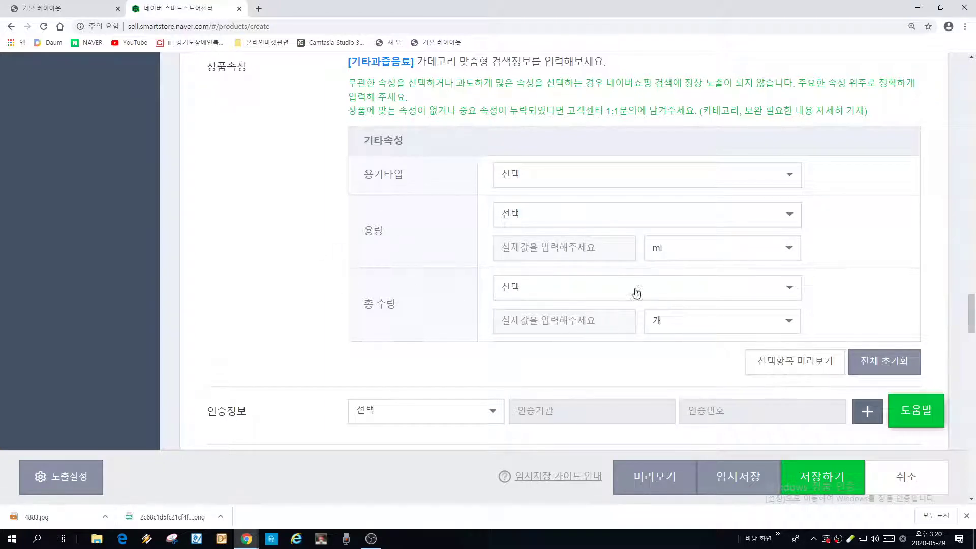
Check the wholesale product page's specification table and purchase information for details matching the product attributes, and return to the Smart Store form
left_click(71, 8)
scroll(367, 245, "up", 3)
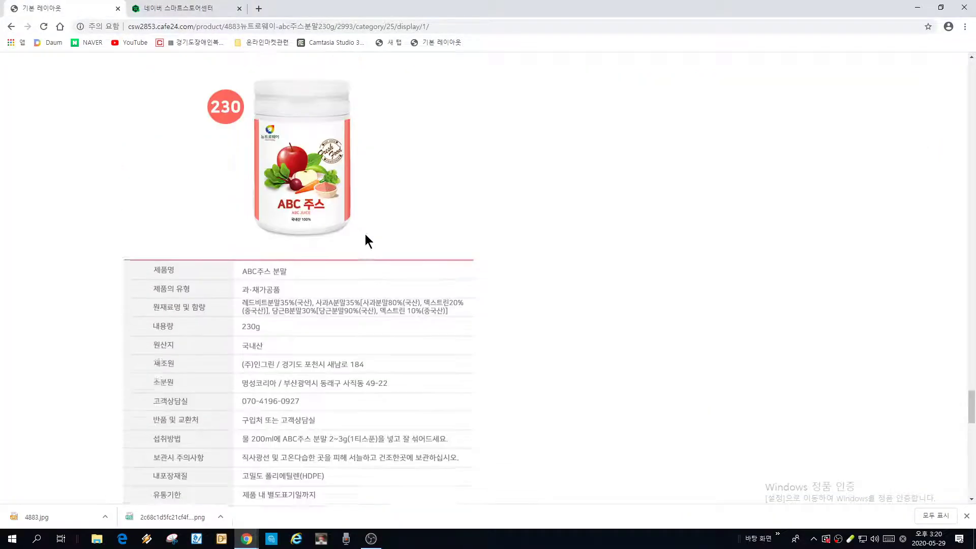
scroll(372, 238, "down", 15)
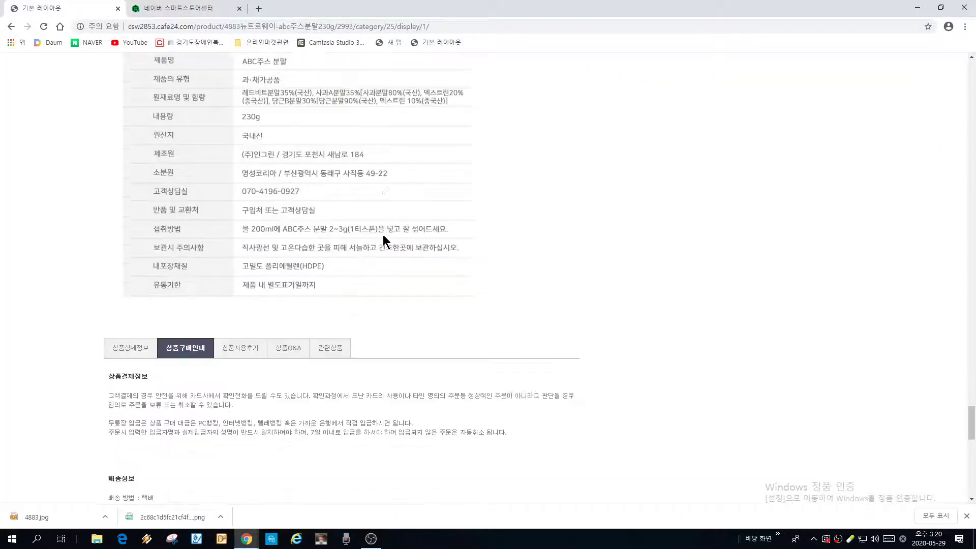
scroll(404, 235, "up", 15)
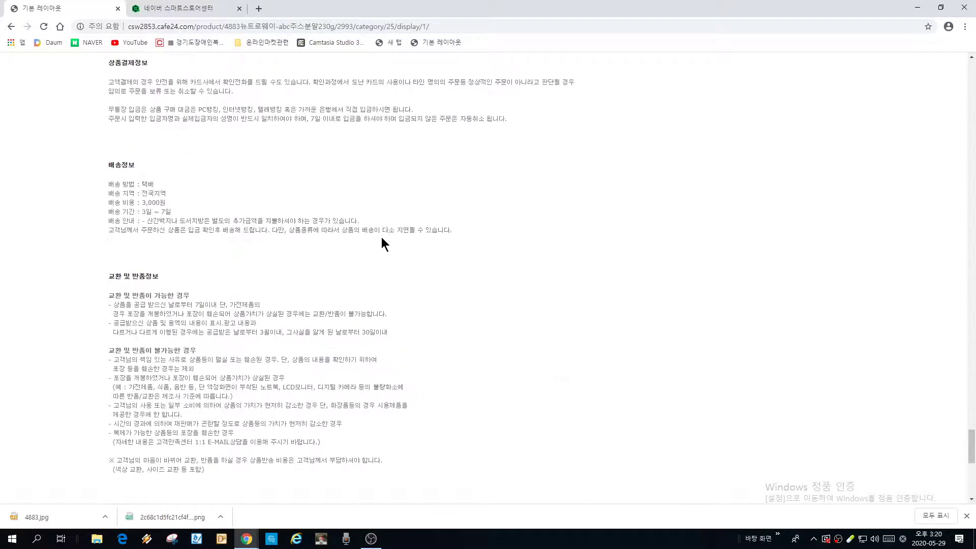
scroll(390, 246, "up", 3)
left_click(205, 9)
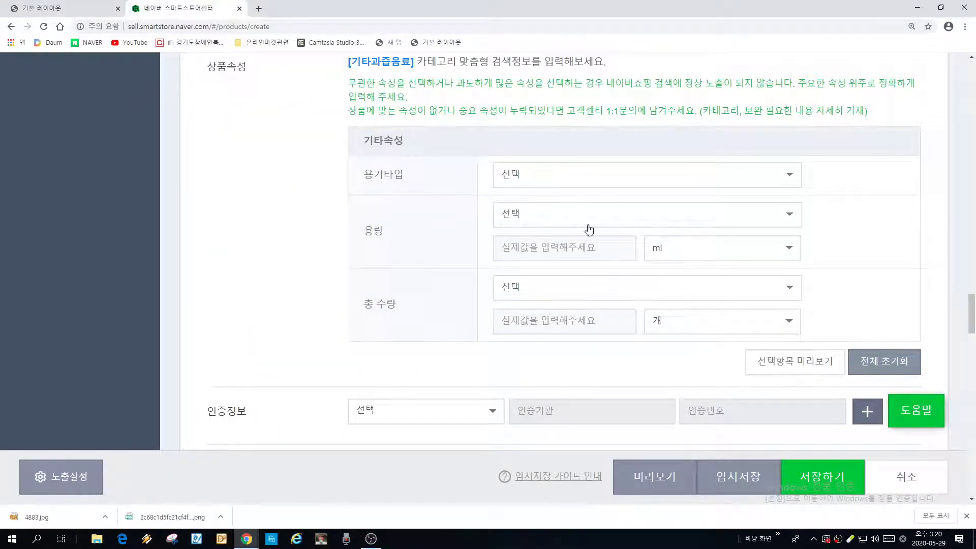
Look up the product's origin (원산지) and ingredient sources on the wholesale product page for the origin field in the Smart Store form
scroll(271, 297, "down", 3)
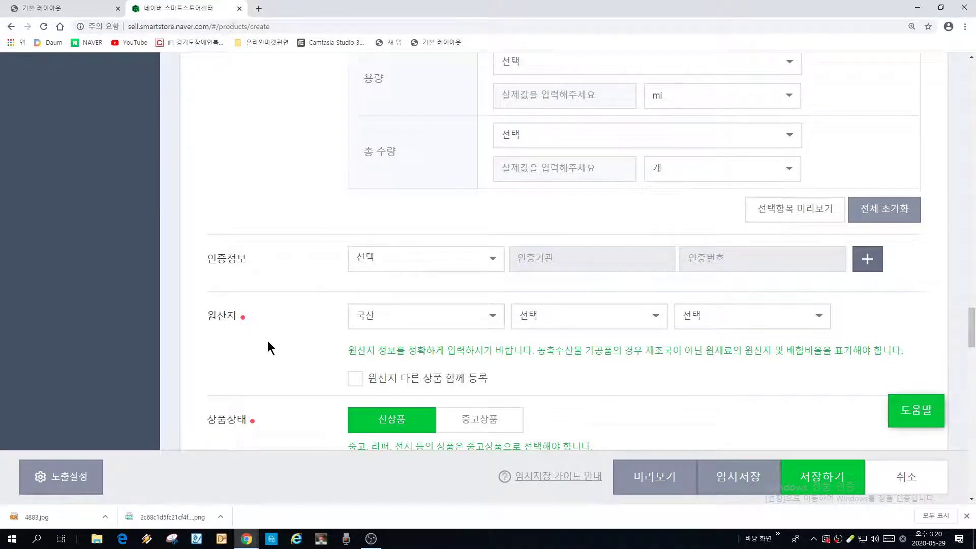
left_click(88, 15)
scroll(475, 310, "up", 12)
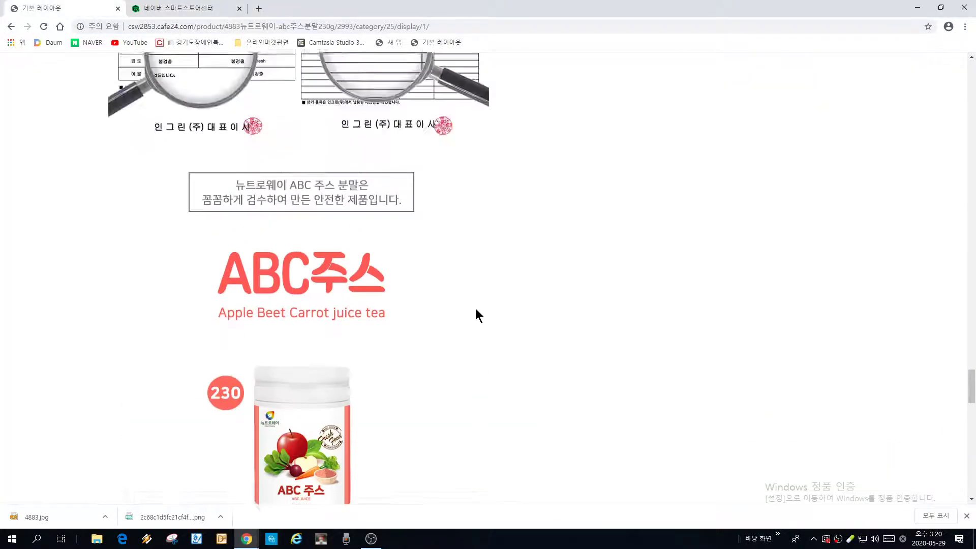
scroll(491, 313, "up", 3)
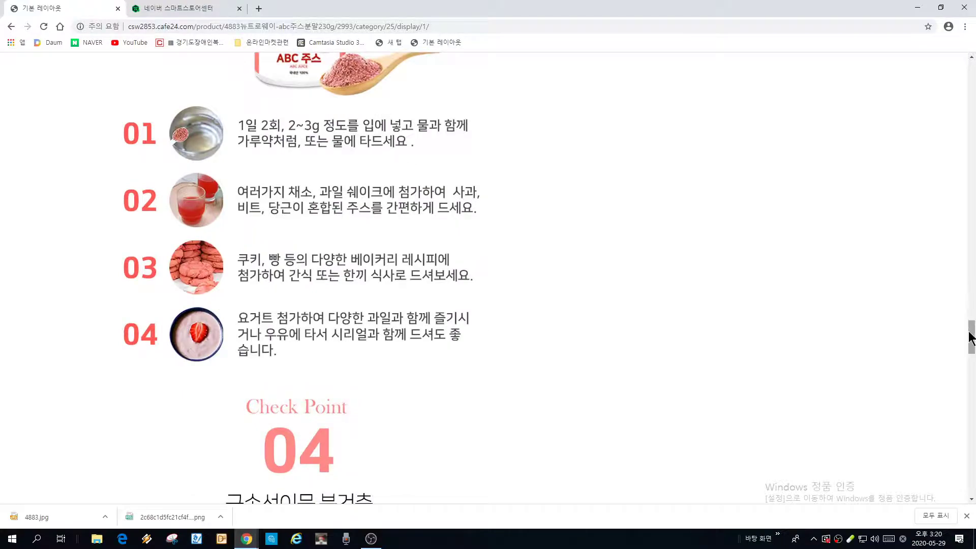
left_click_drag(972, 333, 972, 71)
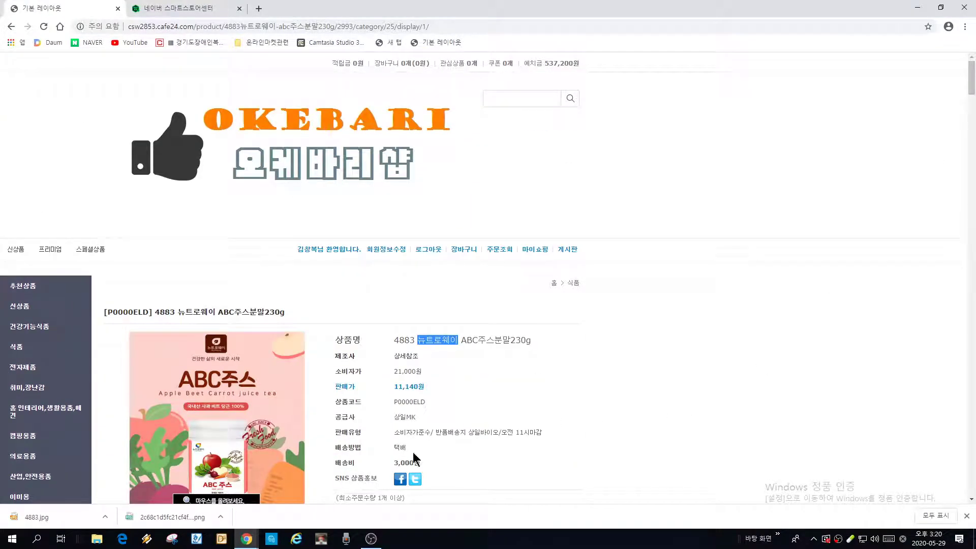
left_click(973, 128)
left_click_drag(973, 128, 966, 439)
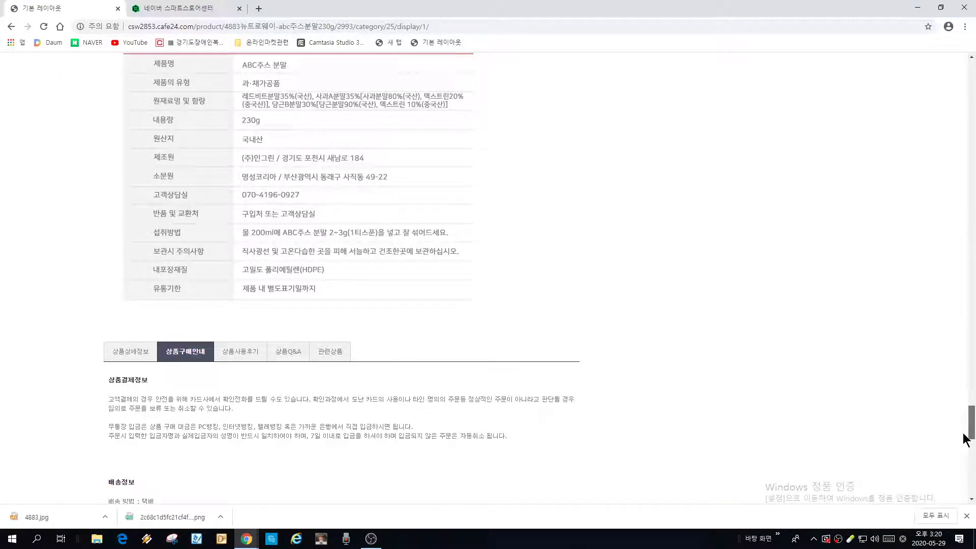
left_click_drag(963, 433, 964, 430)
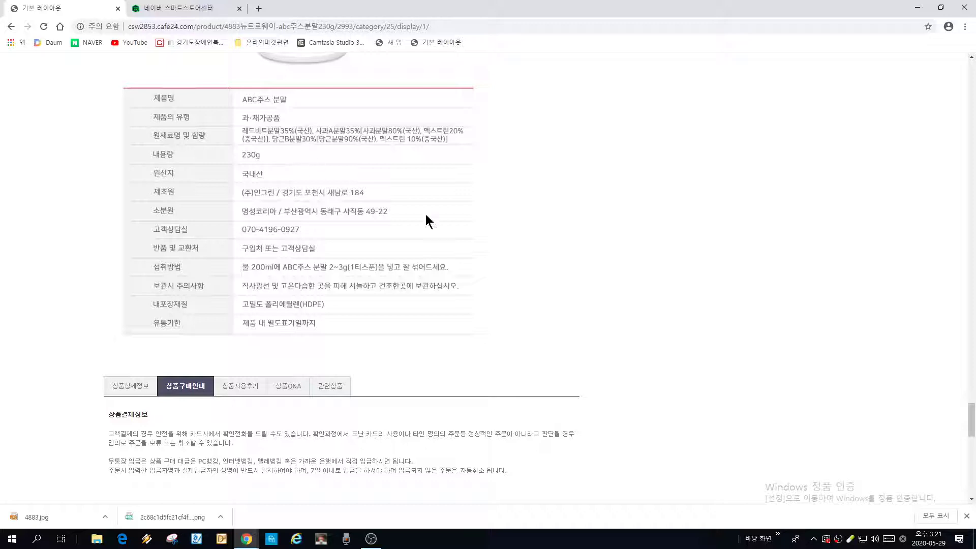
left_click(209, 9)
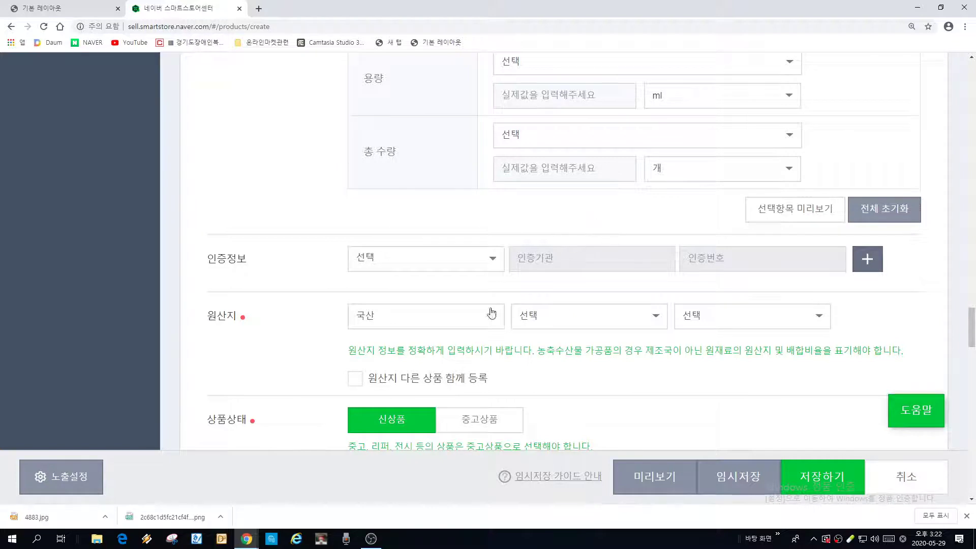
Try the origin (원산지) as 기타 with 중국 entered through 직접입력, and return the selection to 국산
left_click(392, 319)
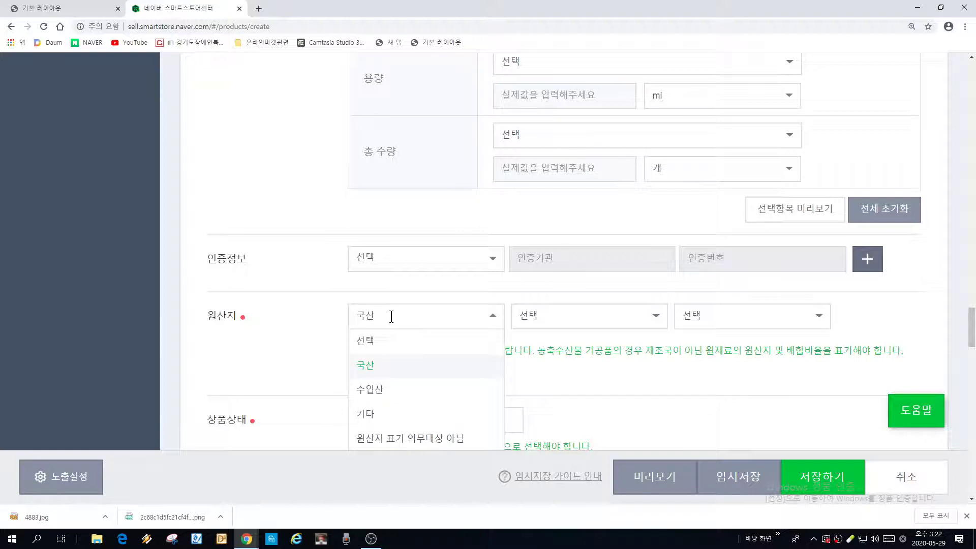
left_click(390, 422)
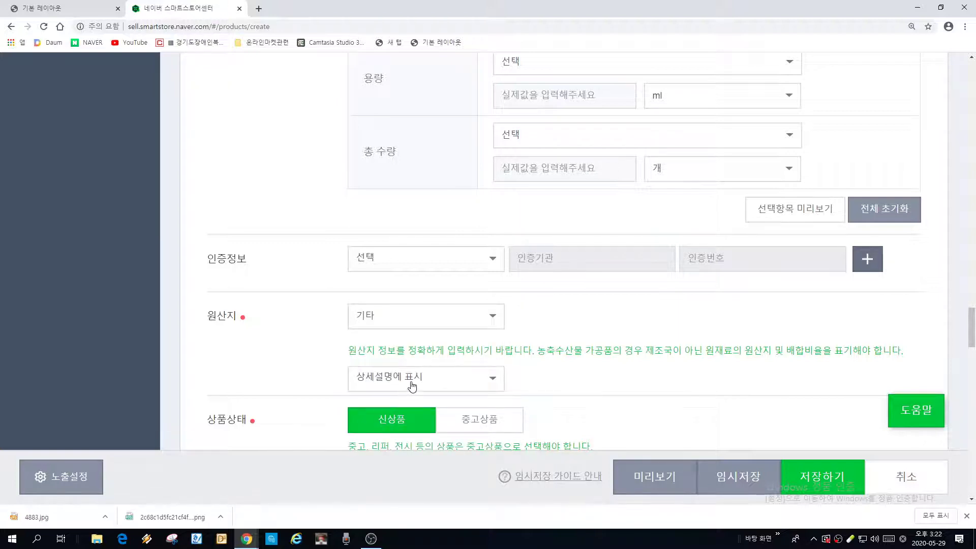
left_click(412, 387)
left_click(394, 427)
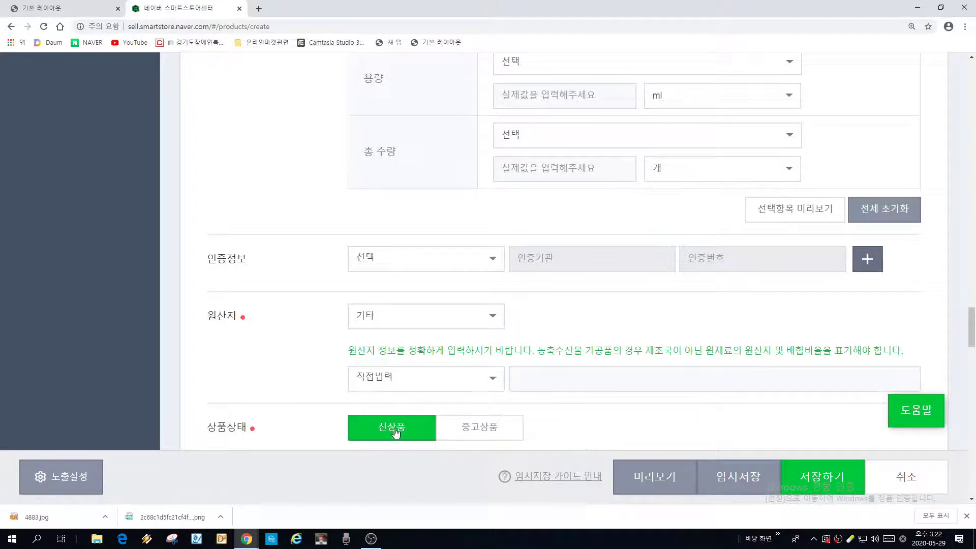
left_click(545, 376)
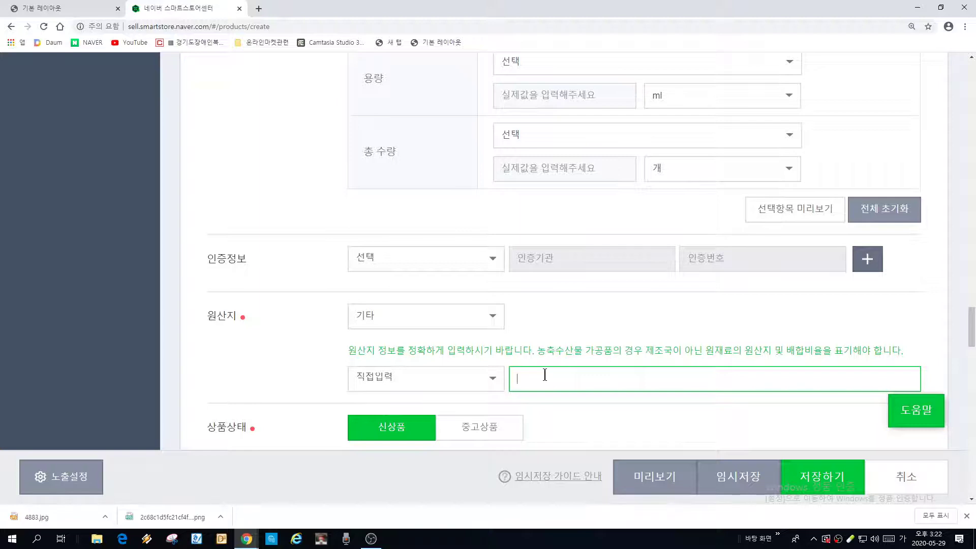
type("중국")
left_click(492, 316)
left_click(435, 366)
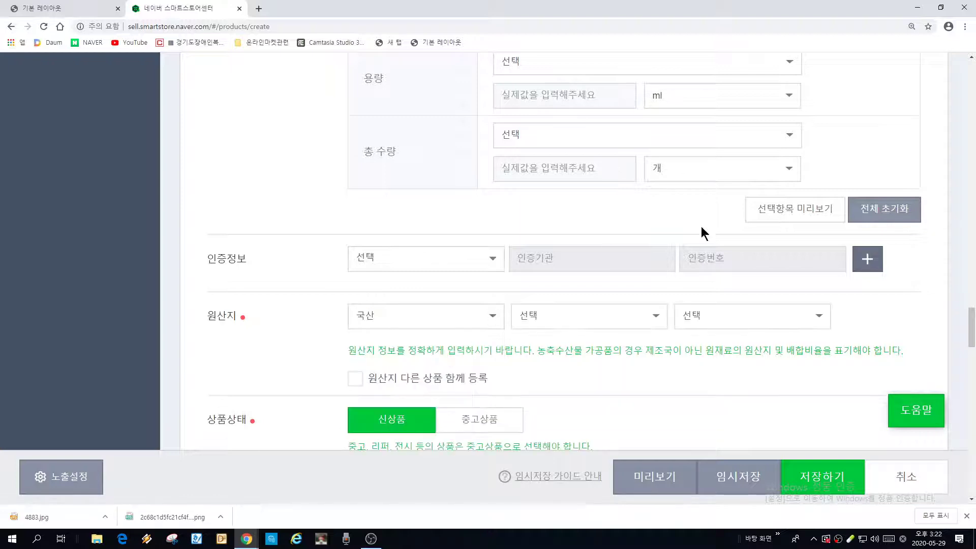
Try the 중고상품 option for the product condition (상품상태) and switch it back to 신상품
scroll(606, 290, "down", 4)
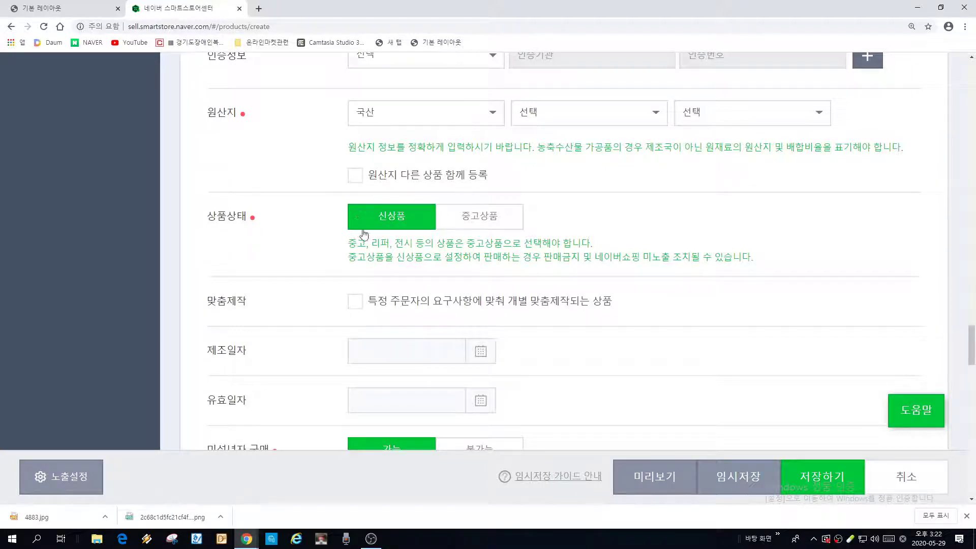
left_click(492, 220)
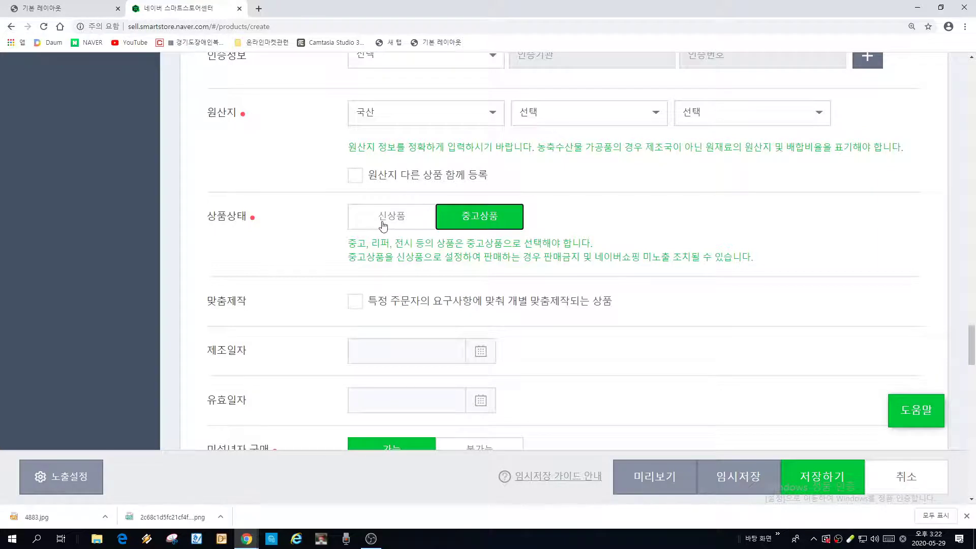
left_click(383, 226)
left_click(486, 220)
left_click(407, 223)
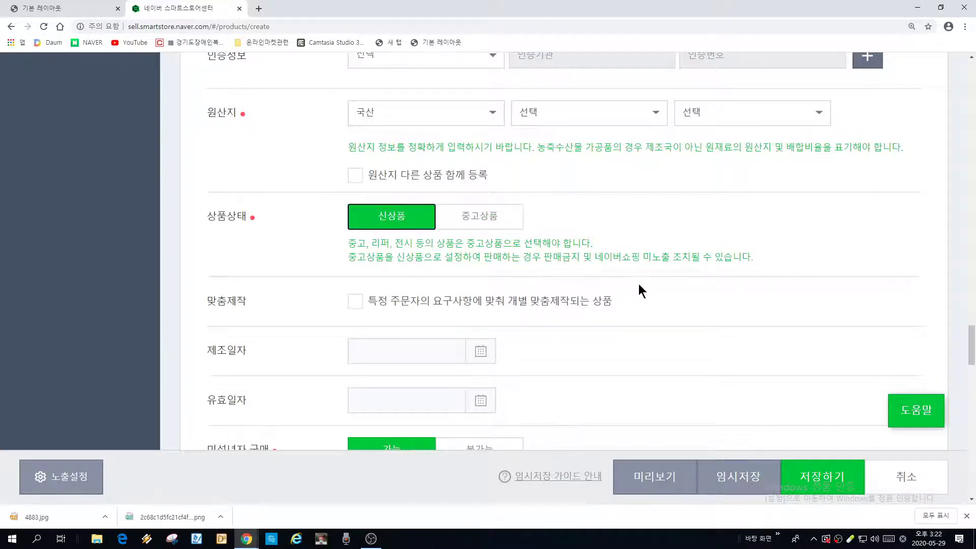
Review the date, minor purchase and review display settings, and expand the product information notice section (상품정보제공고시)
scroll(686, 259, "down", 2)
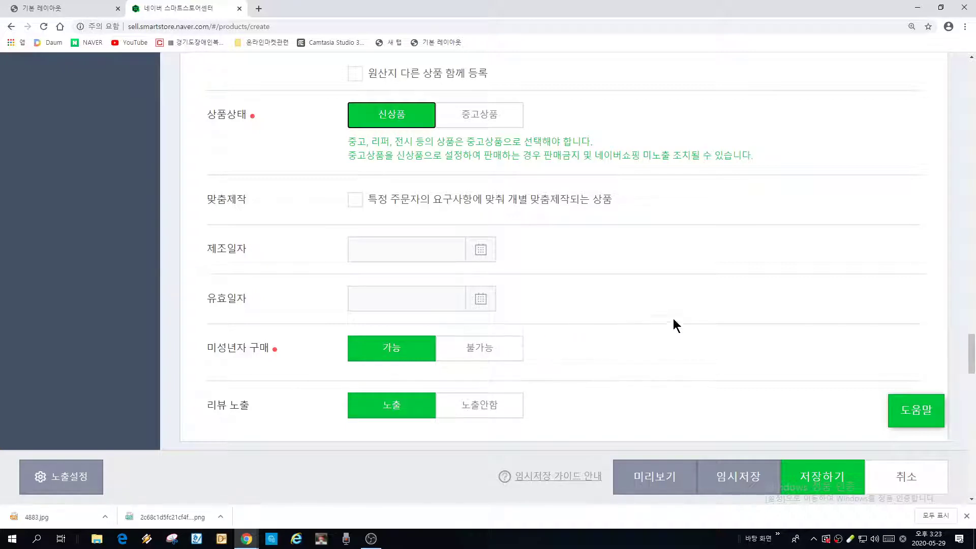
scroll(749, 330, "down", 2)
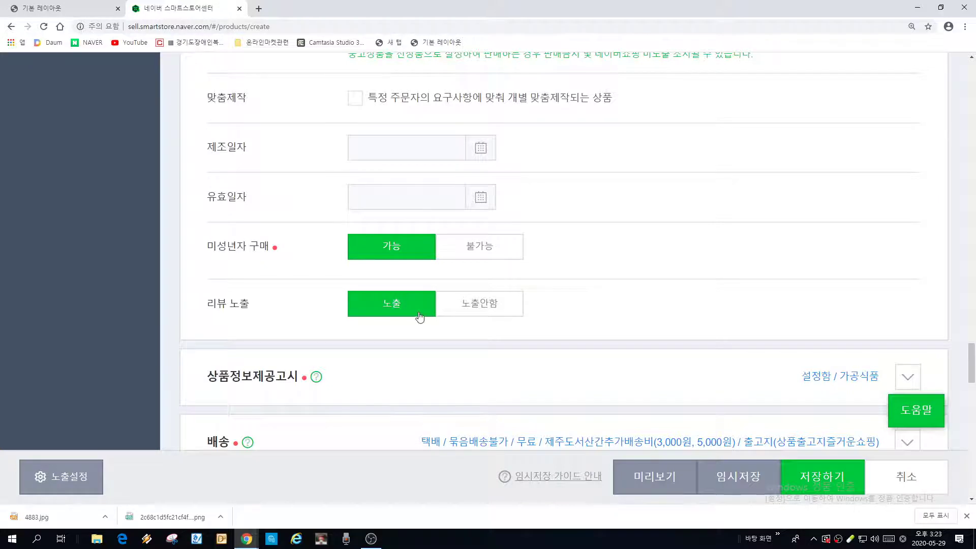
scroll(634, 321, "down", 2)
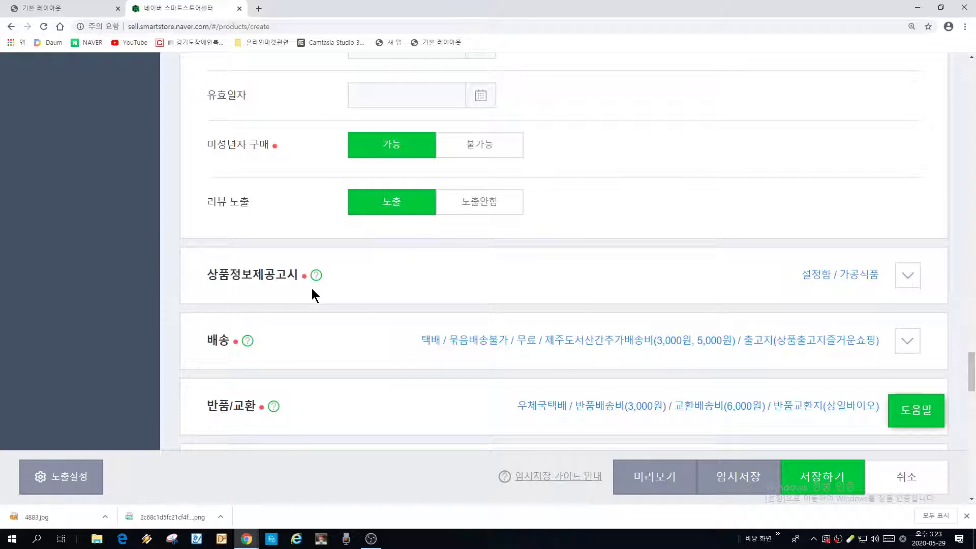
left_click(470, 280)
scroll(702, 270, "down", 4)
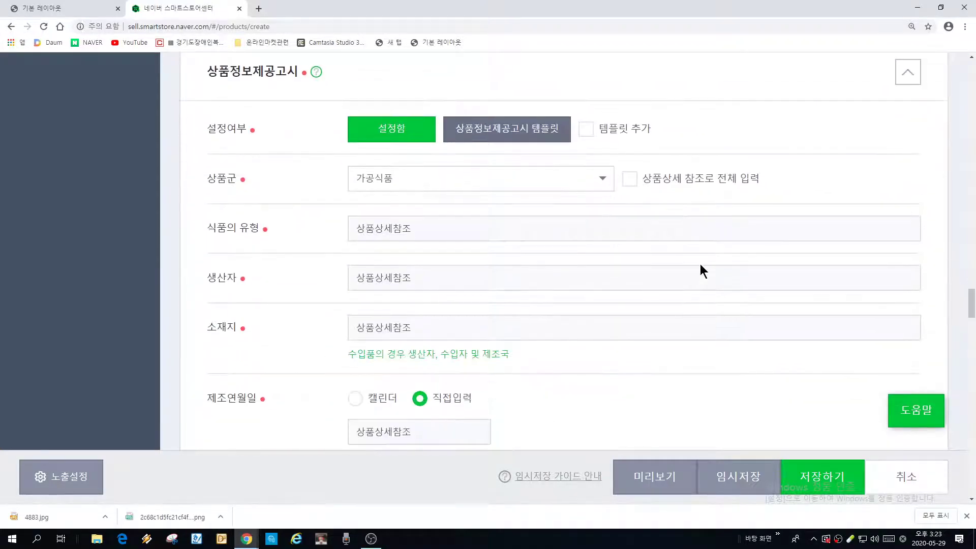
Browse the product group (상품군) options in the product information notice and choose 가공식품
left_click(603, 182)
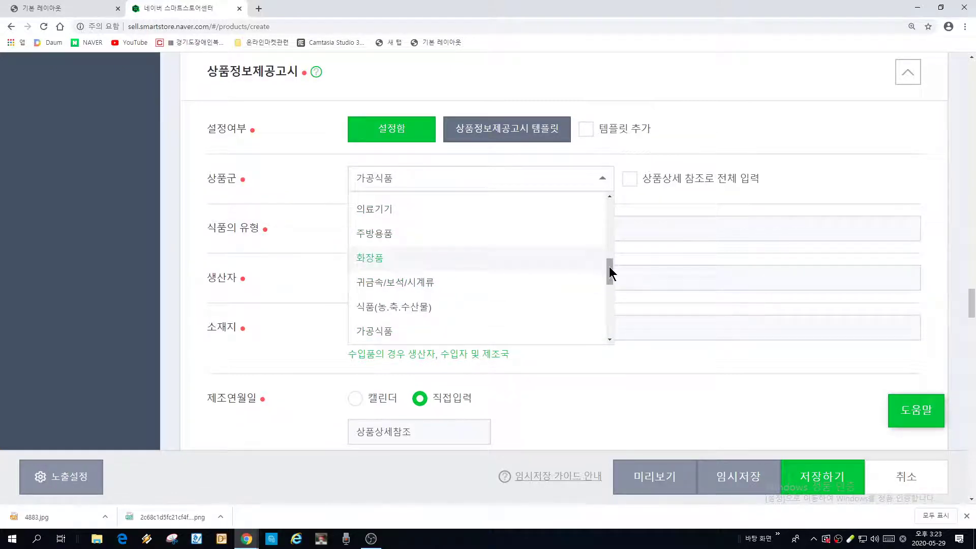
left_click_drag(609, 267, 608, 202)
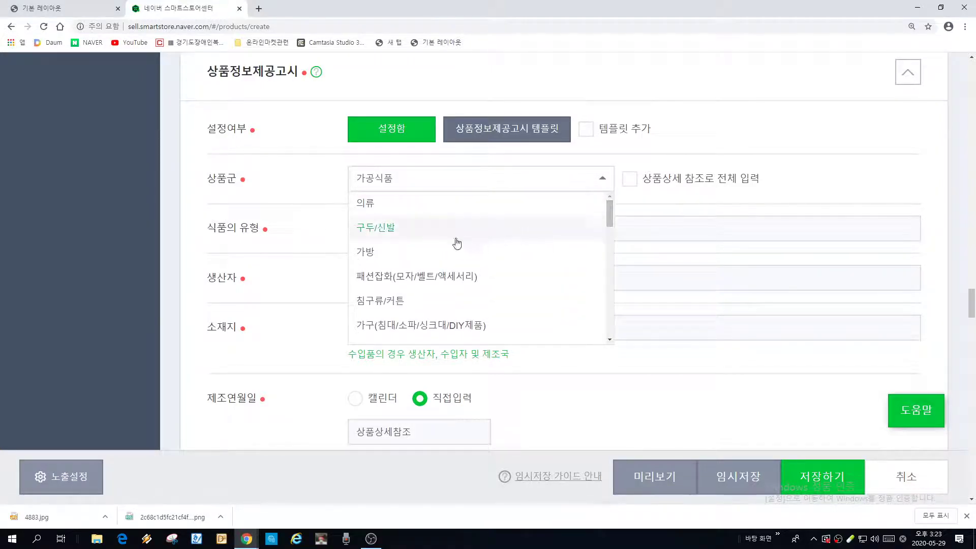
left_click(405, 180)
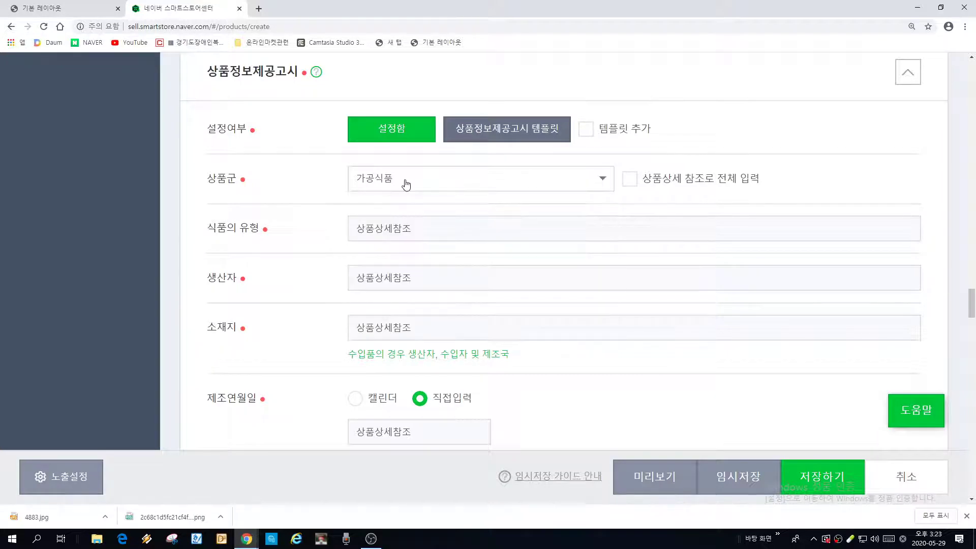
left_click(601, 181)
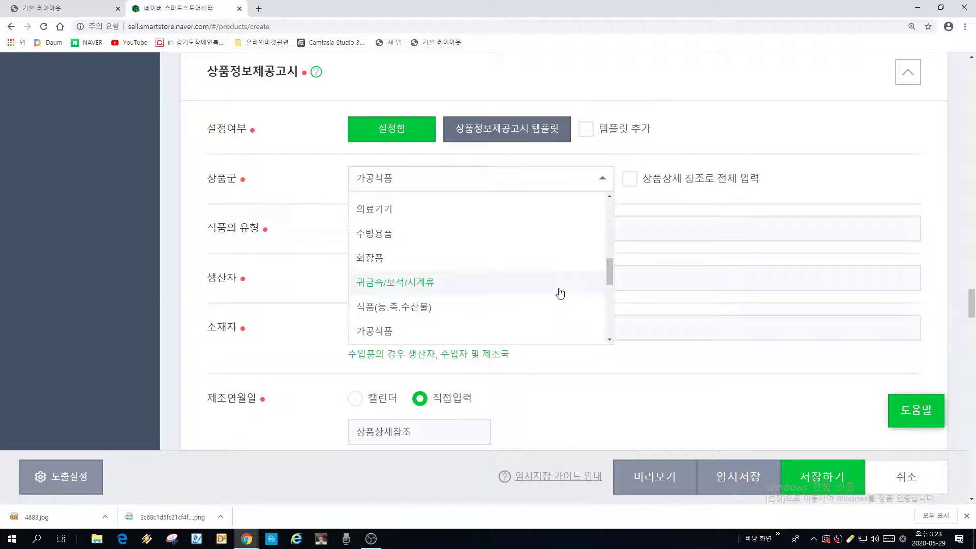
scroll(560, 293, "down", 2)
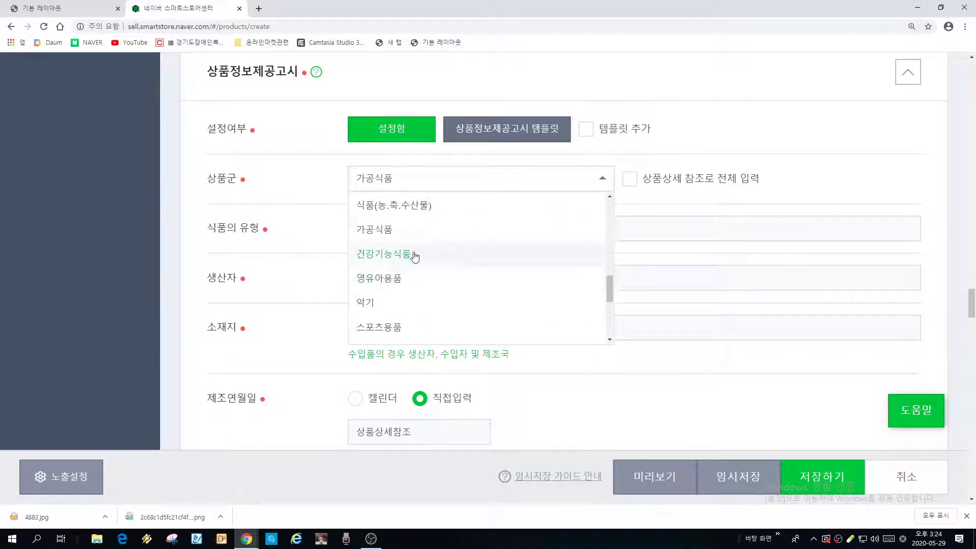
left_click(386, 234)
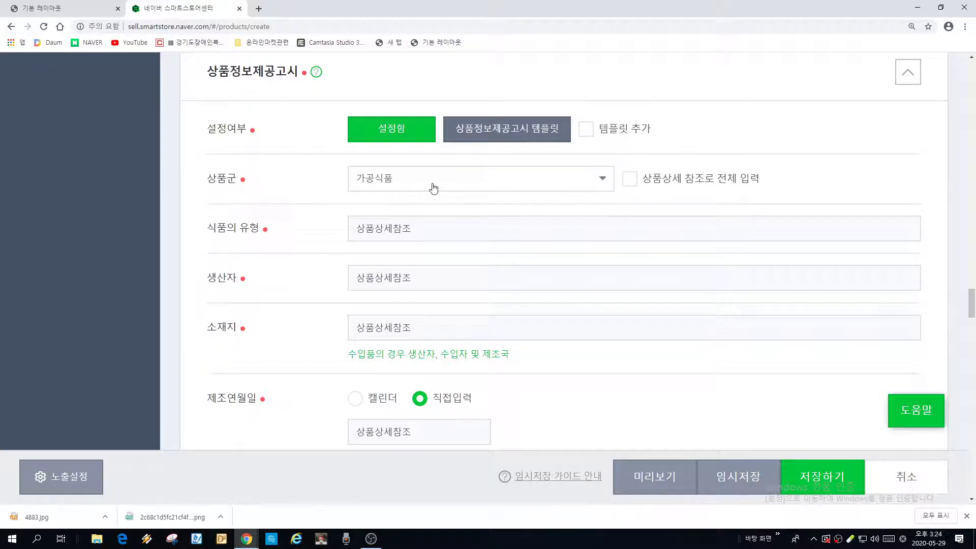
Enable 상품상세 참조로 전체 입력 for the product information notice and review the rest of its entries
left_click(630, 178)
scroll(796, 213, "down", 15)
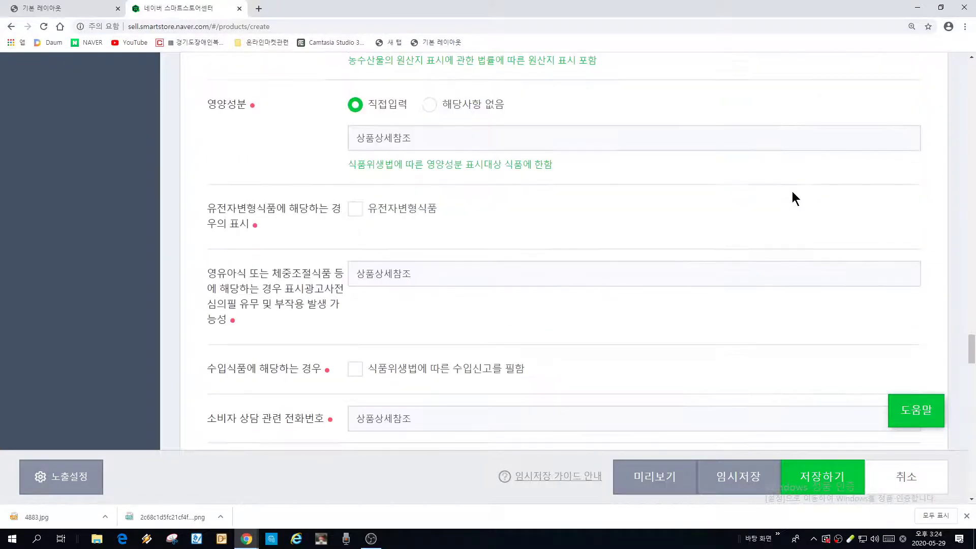
scroll(791, 191, "down", 15)
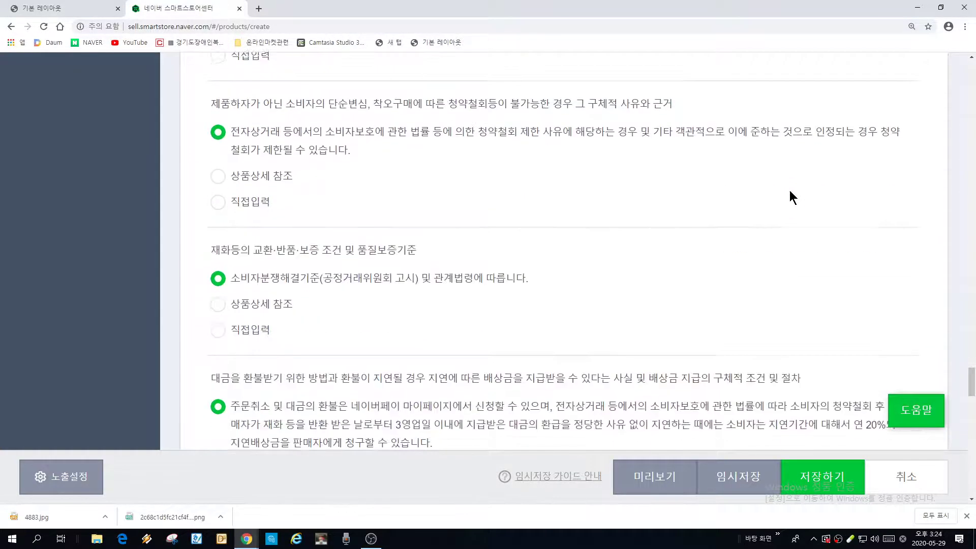
scroll(791, 194, "down", 4)
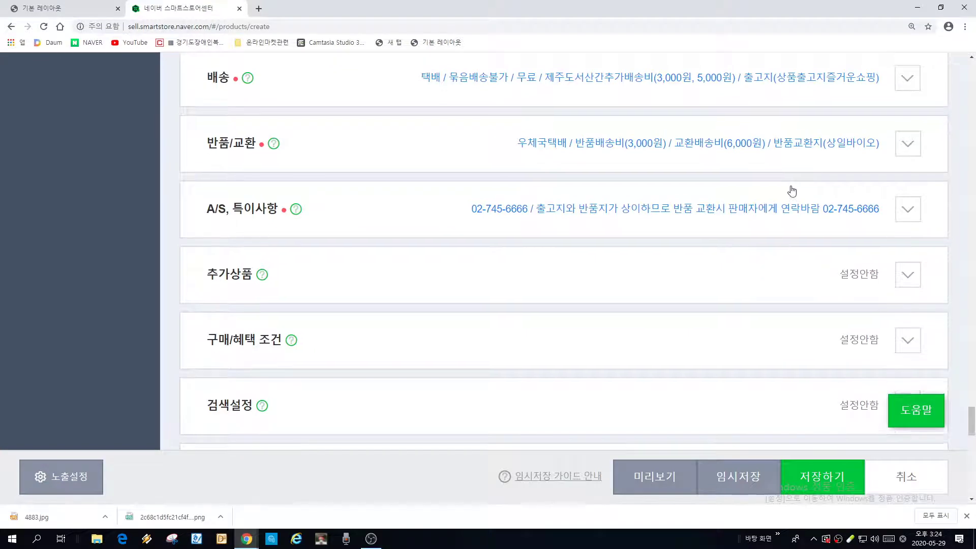
Expand the delivery section (배송) of the product form and review its delivery method and attribute settings
scroll(791, 192, "up", 1)
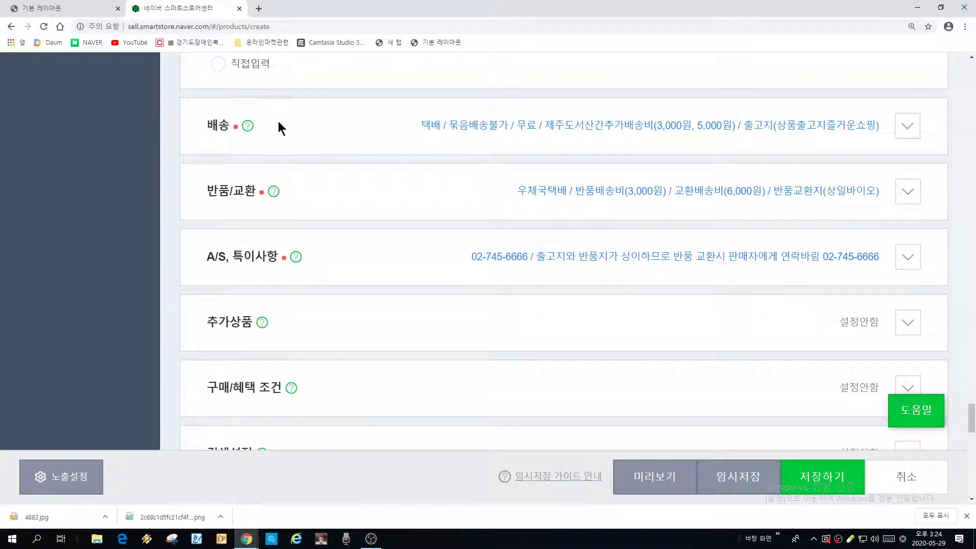
left_click(321, 131)
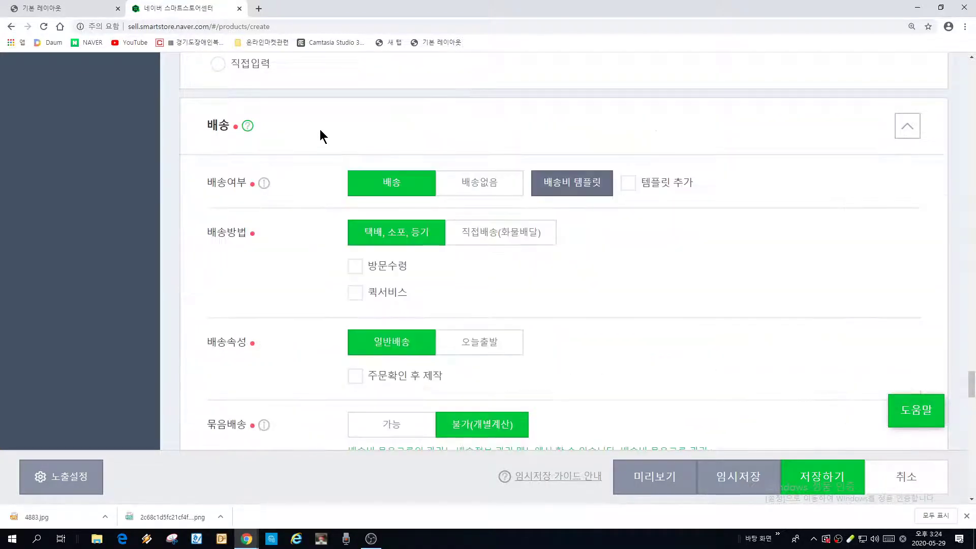
scroll(765, 246, "down", 3)
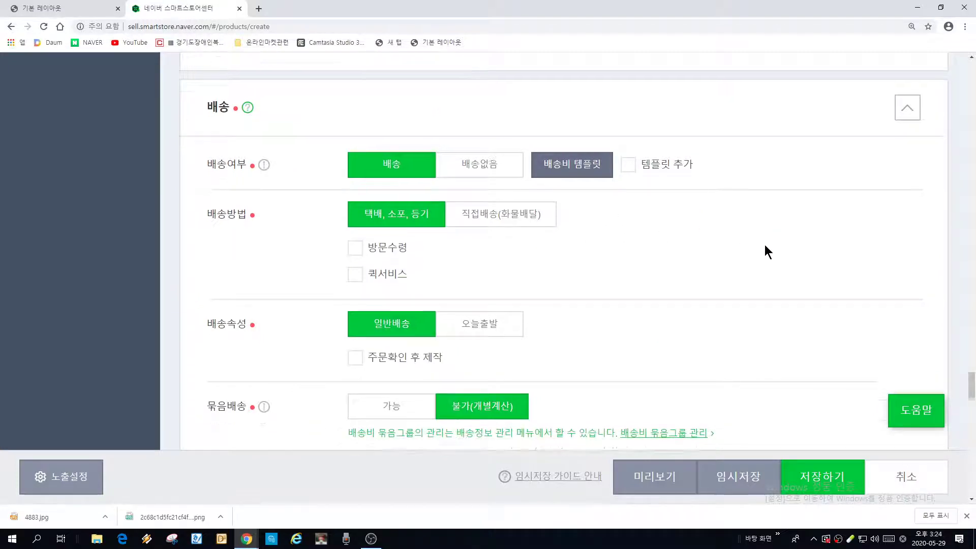
Switch to the wholesale shop's product page and check the sales type, delivery method and delivery fee of ABC주스분말230g
left_click(88, 11)
scroll(539, 338, "up", 6)
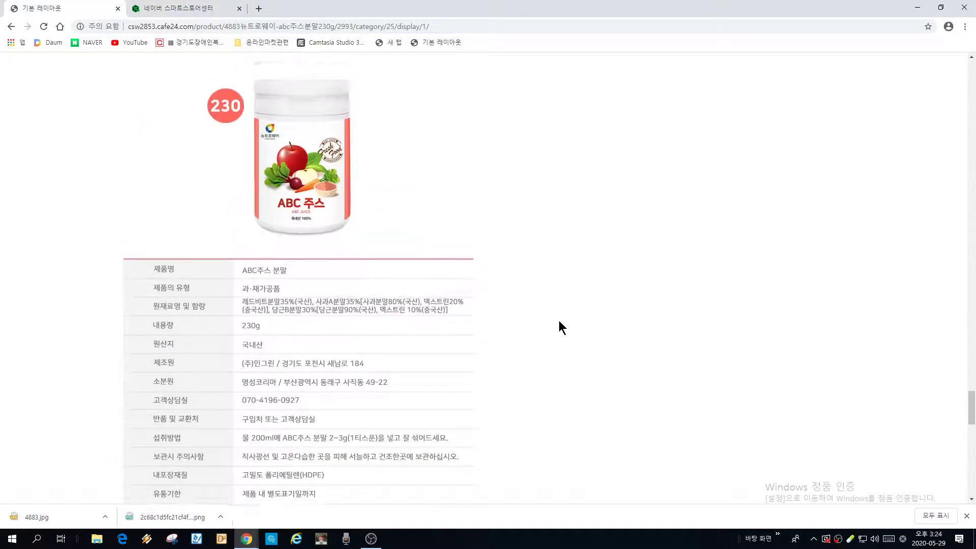
left_click_drag(972, 396, 952, 71)
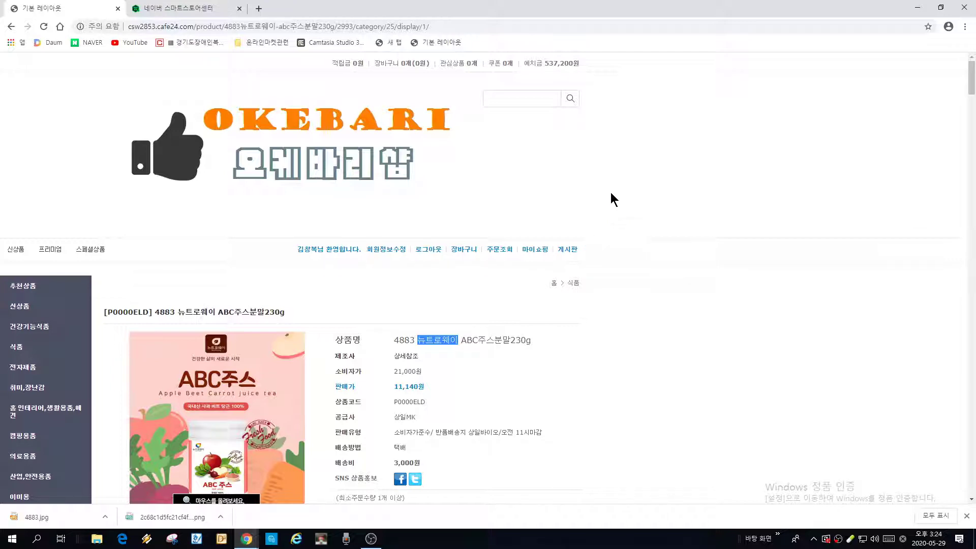
scroll(608, 204, "down", 2)
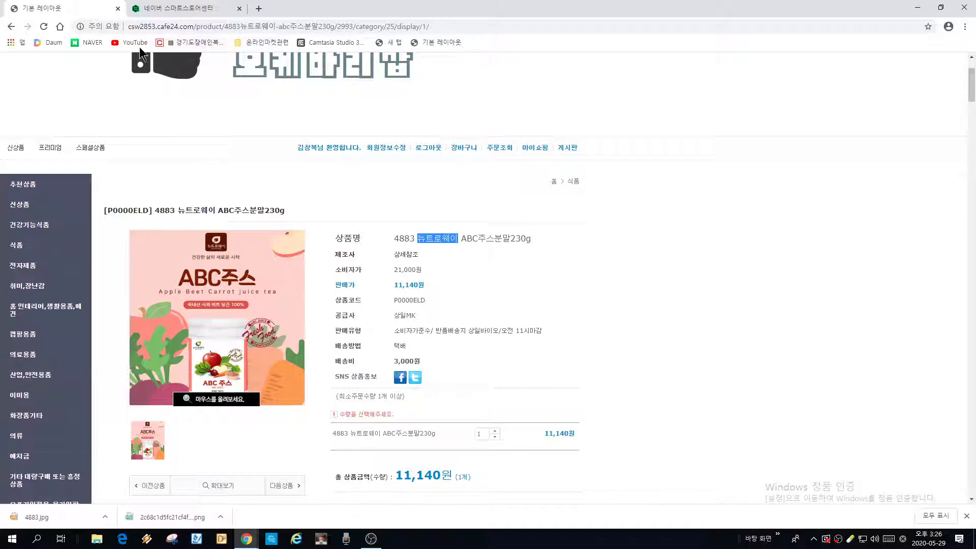
Return to the Smart Store product form, set 상품별 배송비 to 조건부 무료 and enter a basic delivery fee of 2,500 won
left_click(161, 11)
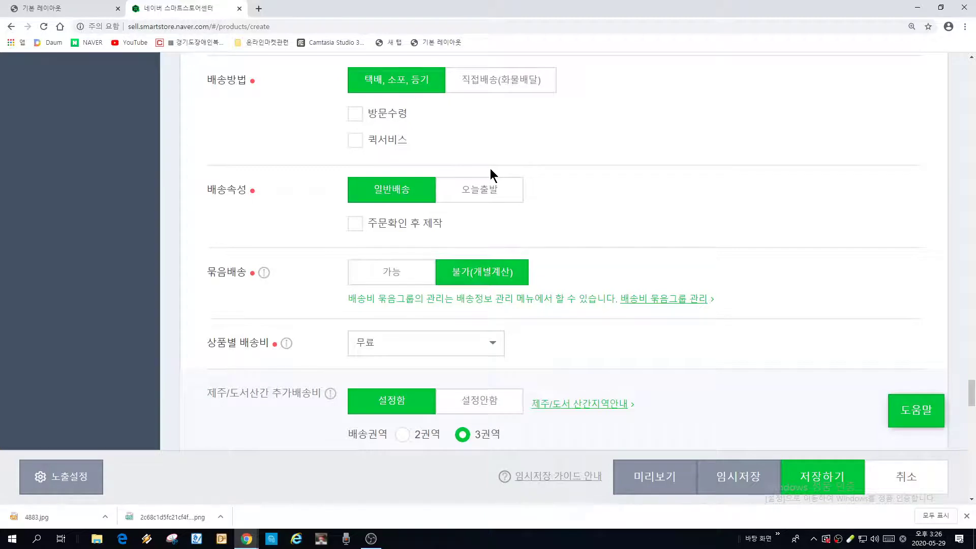
left_click(432, 348)
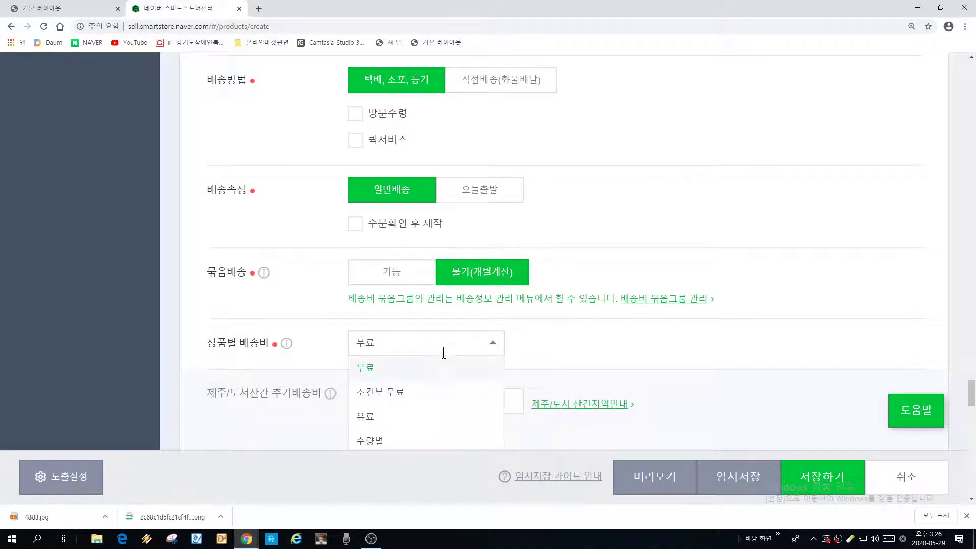
left_click(427, 399)
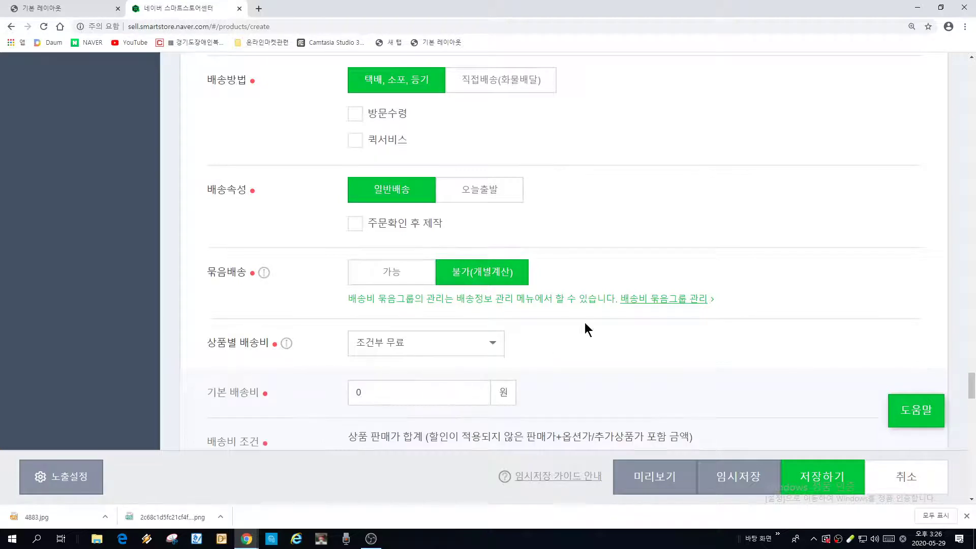
left_click(371, 395)
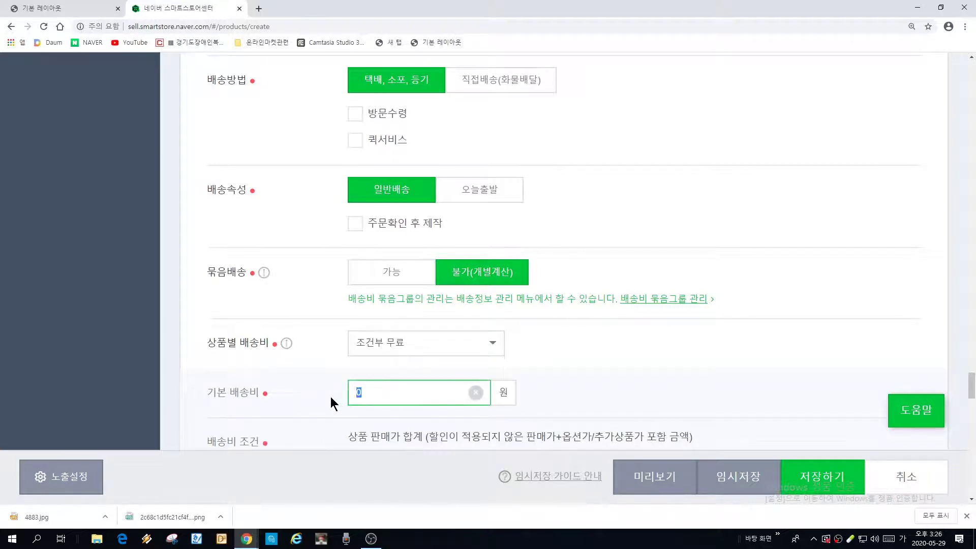
type("2500")
left_click(531, 395)
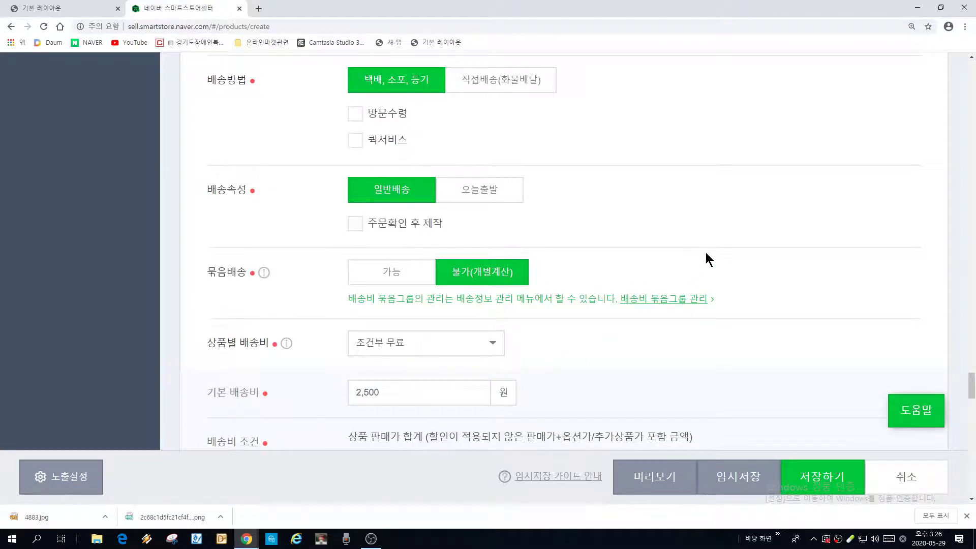
Set the delivery fee condition (배송비 조건) to free delivery for orders of 30,000 won or more
scroll(707, 254, "down", 3)
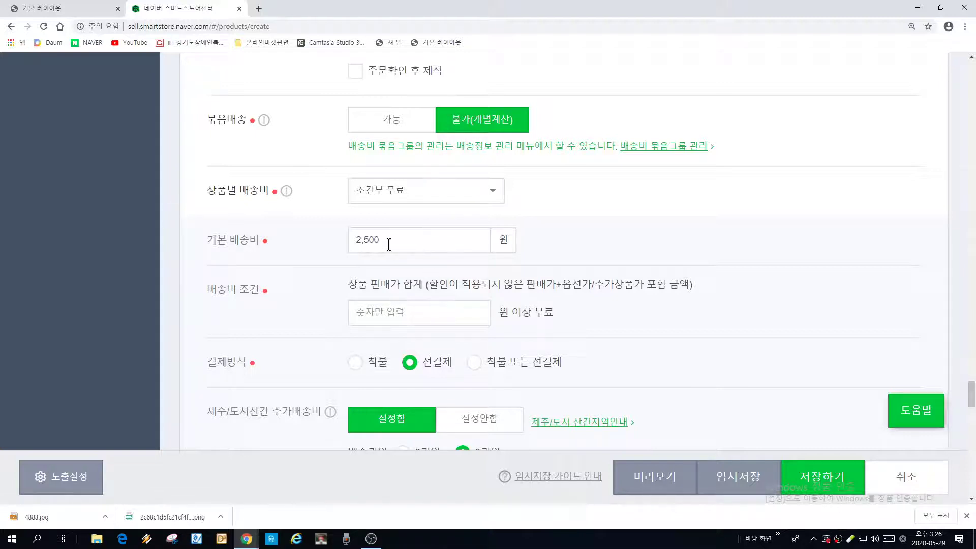
left_click(398, 315)
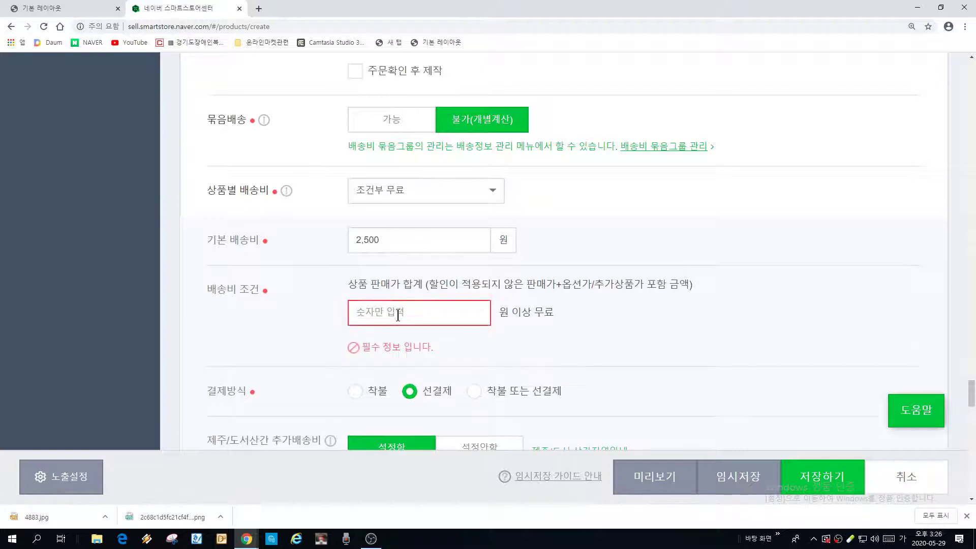
type("30000")
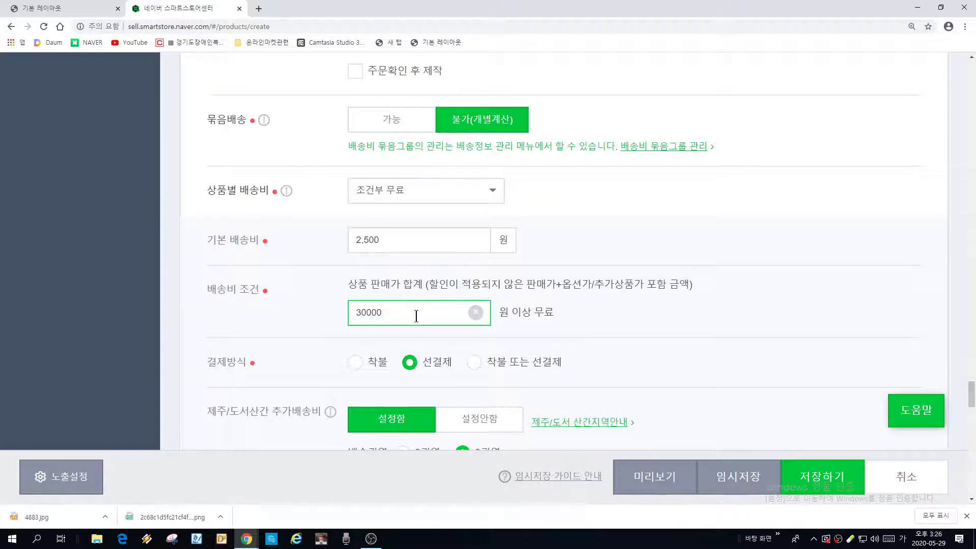
left_click(607, 307)
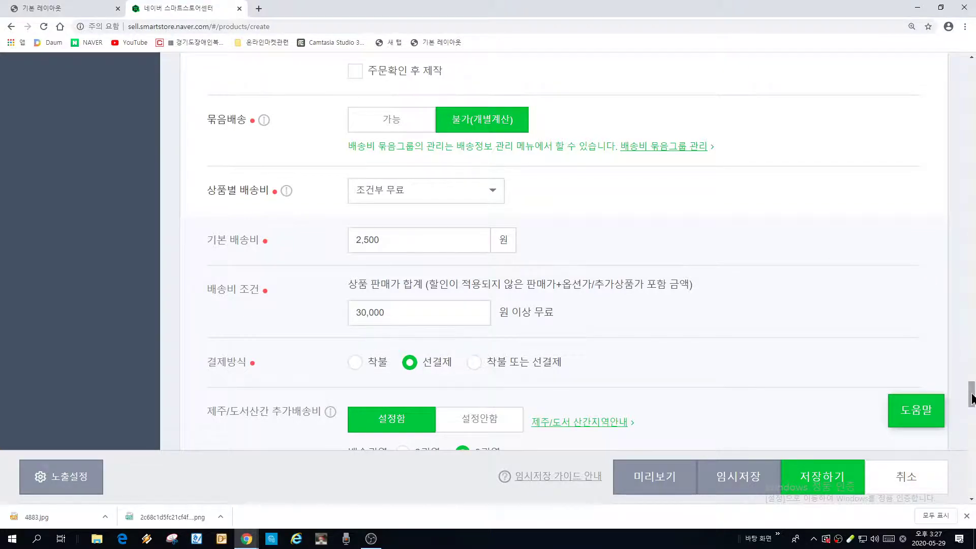
Try the 가능 option for bundled delivery (묶음배송) and switch it back to 불가(개별계산)
left_click_drag(973, 398, 972, 425)
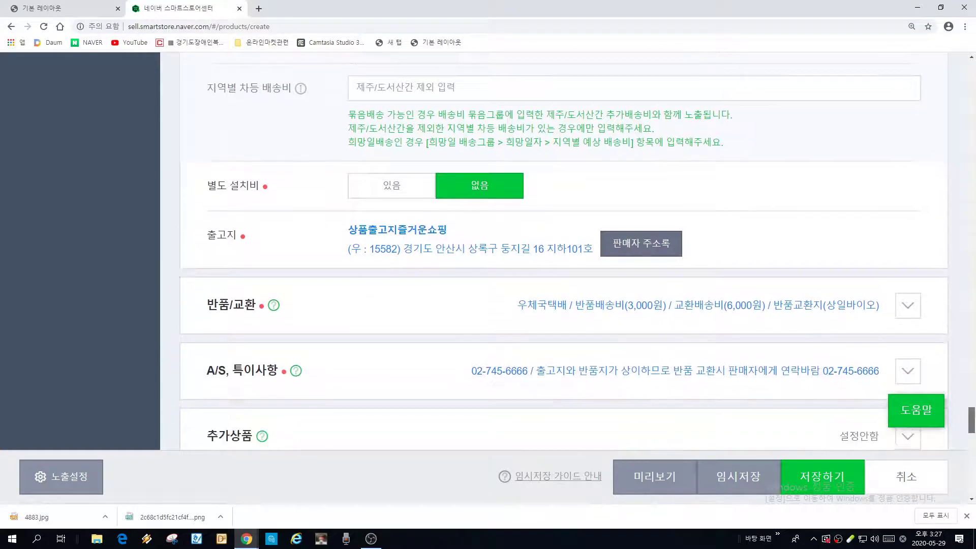
scroll(420, 338, "up", 1)
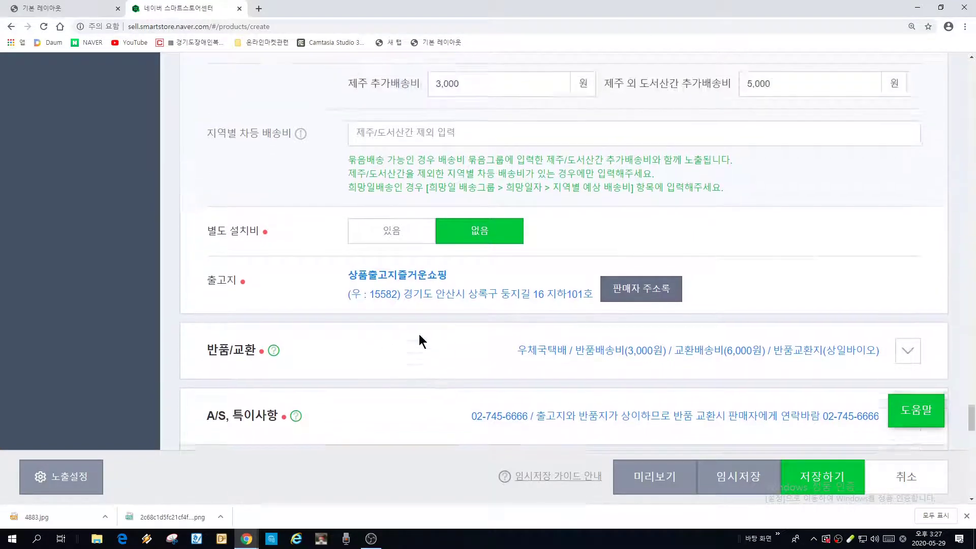
scroll(447, 341, "up", 2)
scroll(460, 345, "up", 2)
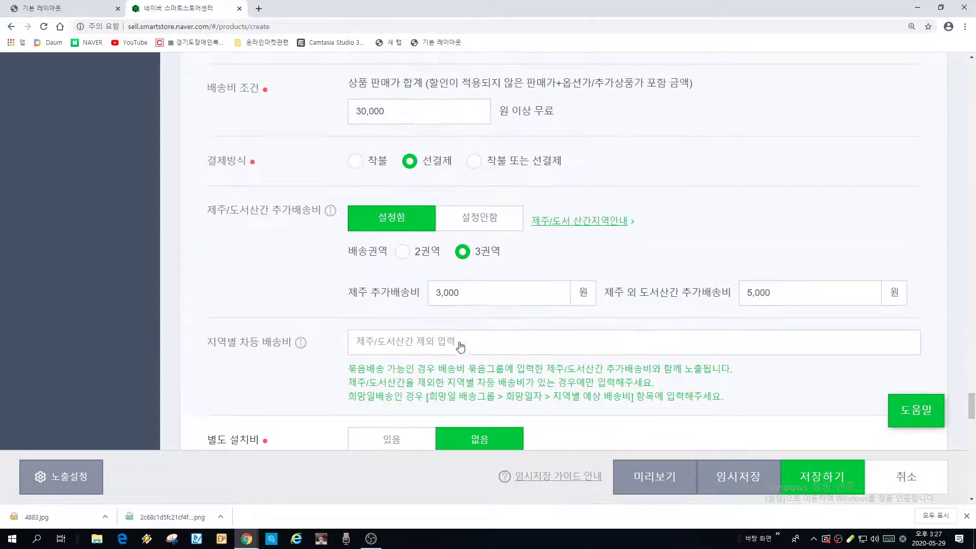
scroll(360, 314, "up", 3)
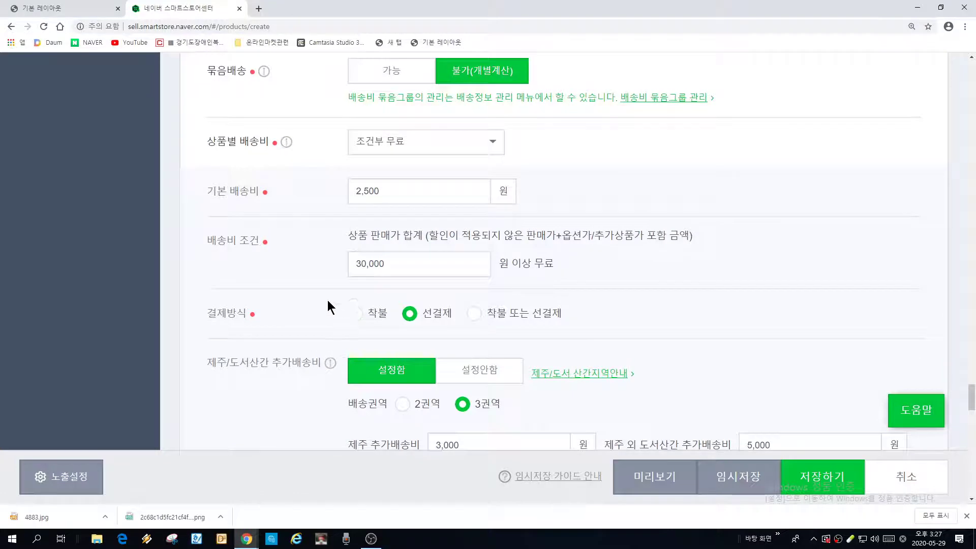
scroll(274, 336, "up", 1)
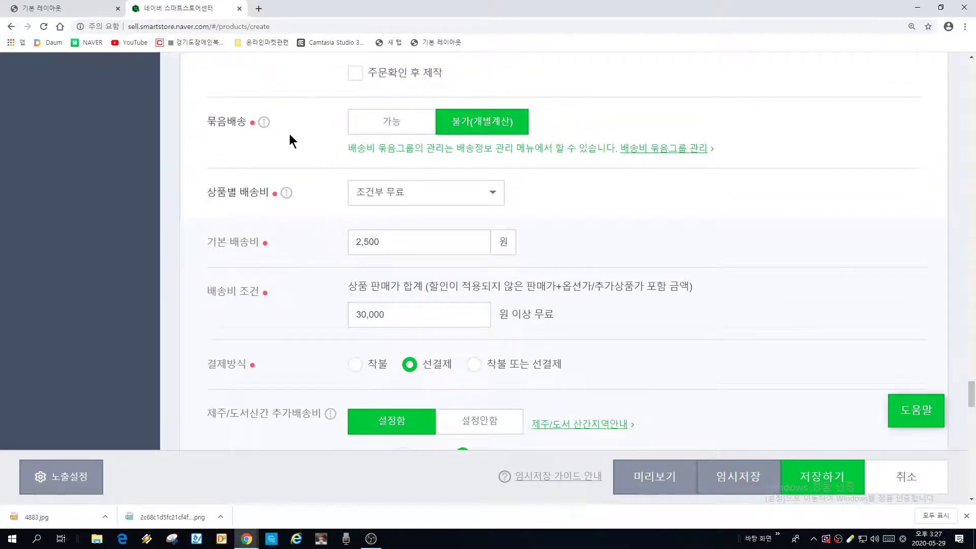
left_click(406, 127)
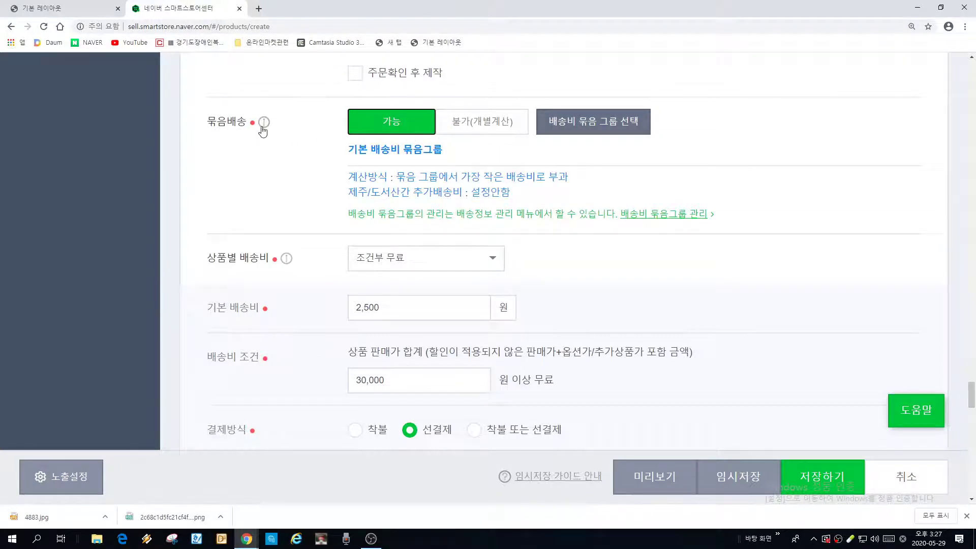
left_click(473, 128)
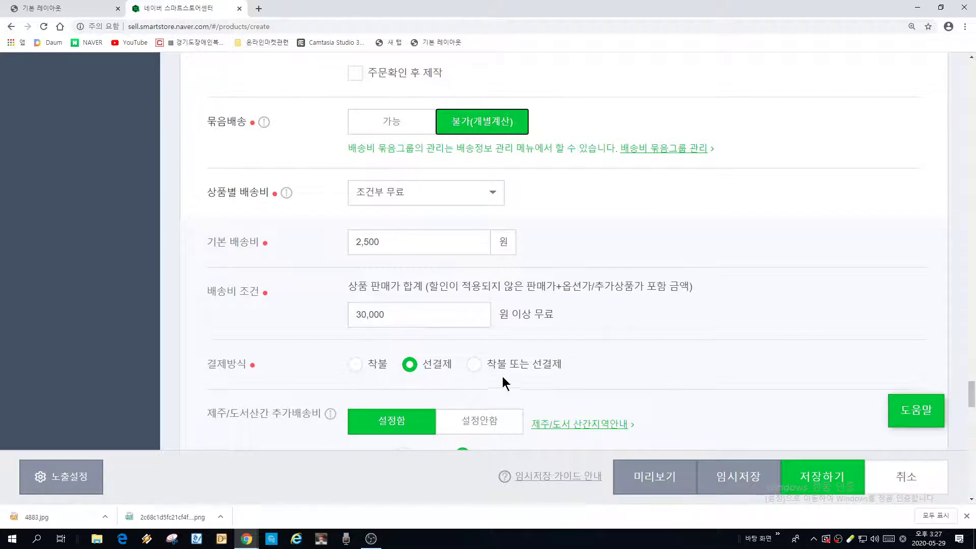
Try 설정안함 for the Jeju and remote-island surcharge (제주/도서산간 추가배송비) and switch it back to 설정함
scroll(502, 375, "down", 4)
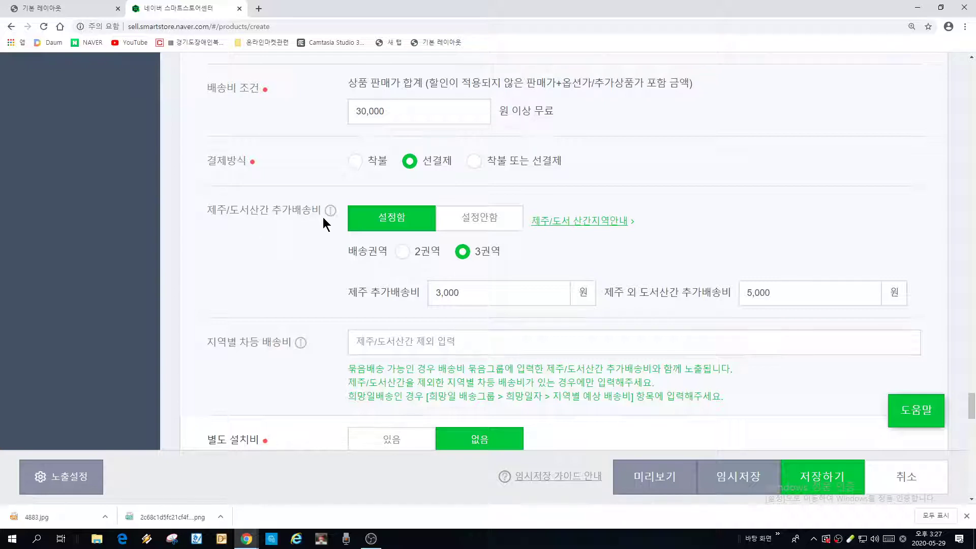
left_click(488, 224)
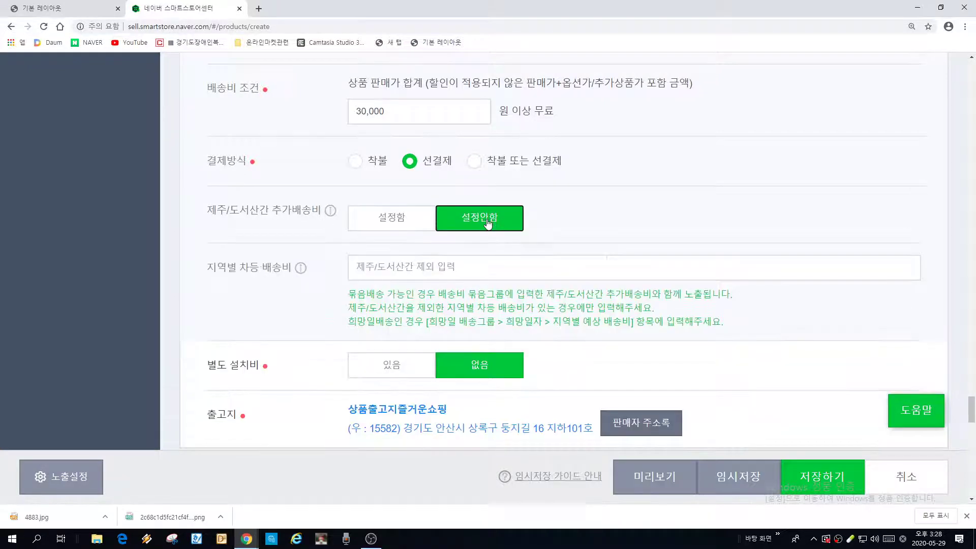
left_click(405, 222)
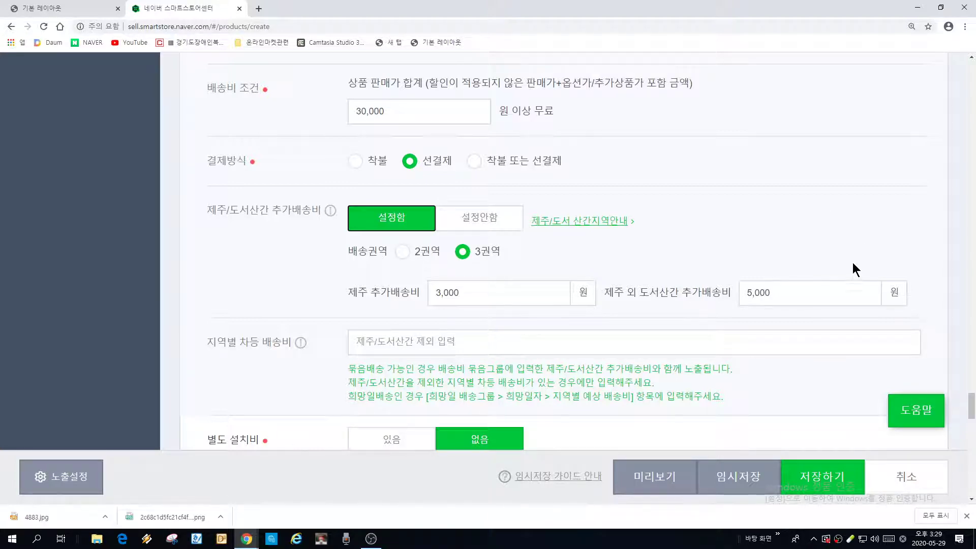
Check the dispatch location (출고지), expand the return/exchange section (반품/교환) and review its courier, fees and return location
scroll(900, 209, "down", 3)
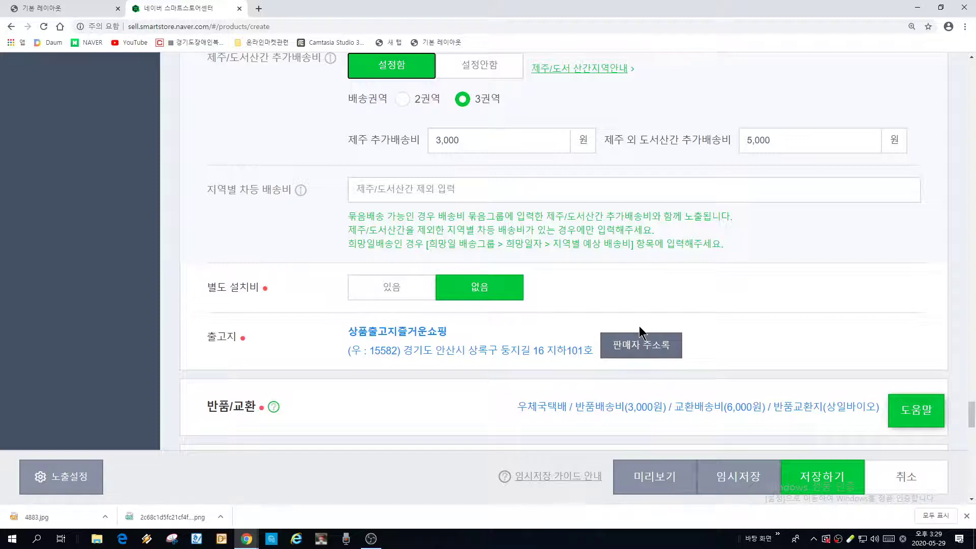
scroll(662, 295, "down", 2)
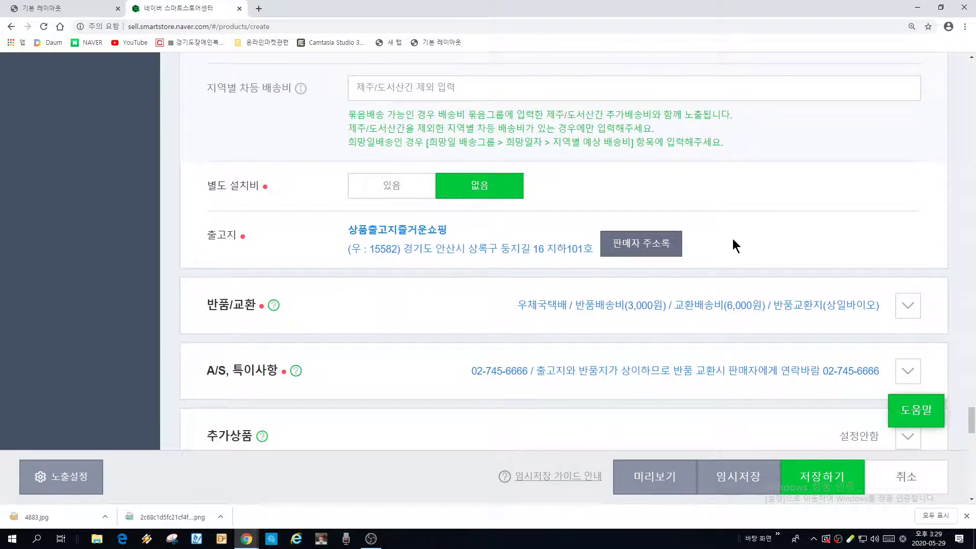
left_click(419, 319)
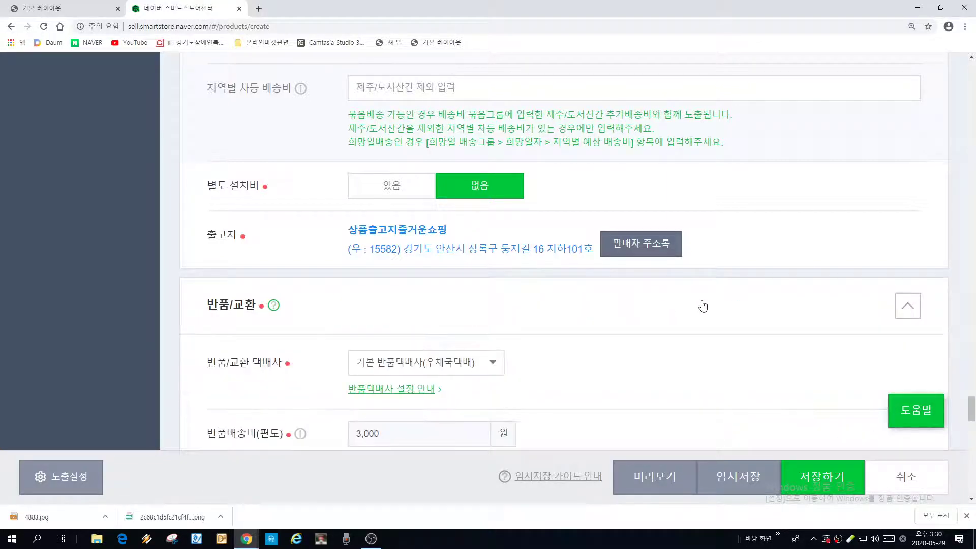
scroll(718, 293, "down", 2)
scroll(718, 293, "down", 1)
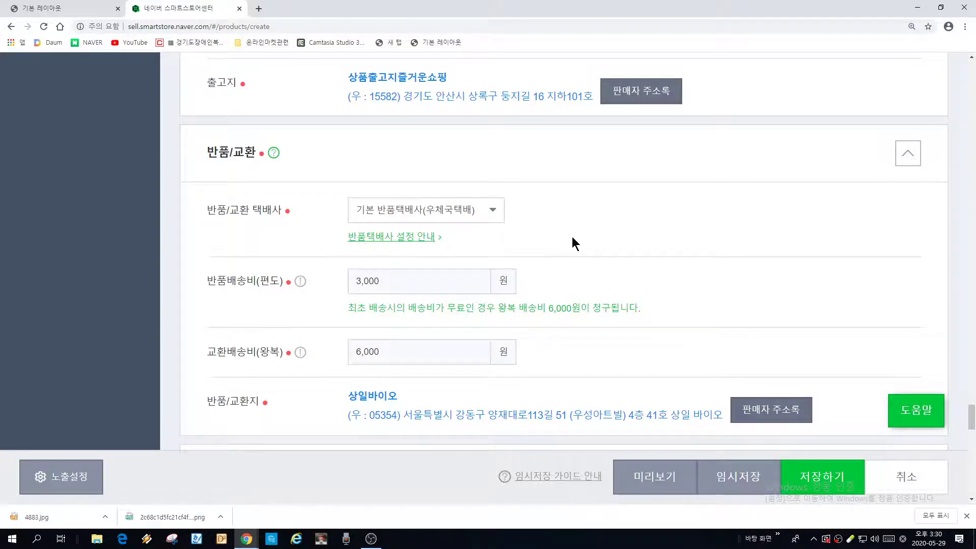
scroll(574, 243, "down", 2)
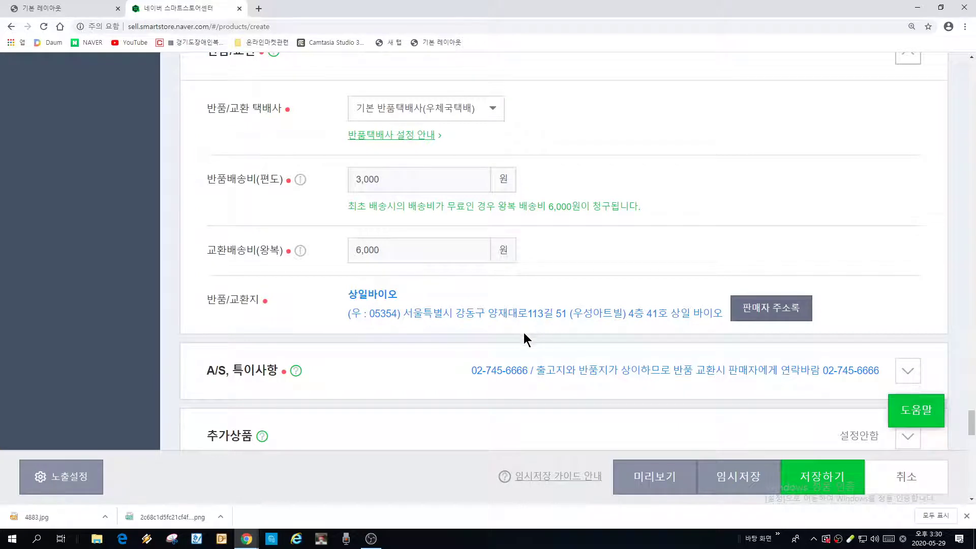
scroll(525, 321, "down", 2)
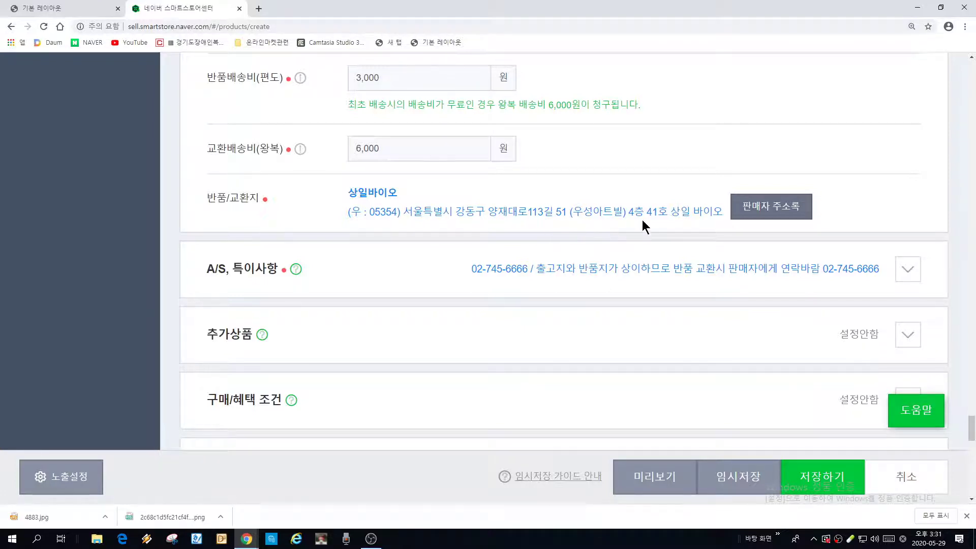
Open the seller address book (판매자 주소록) for the return/exchange location and look through the registered addresses
left_click(777, 209)
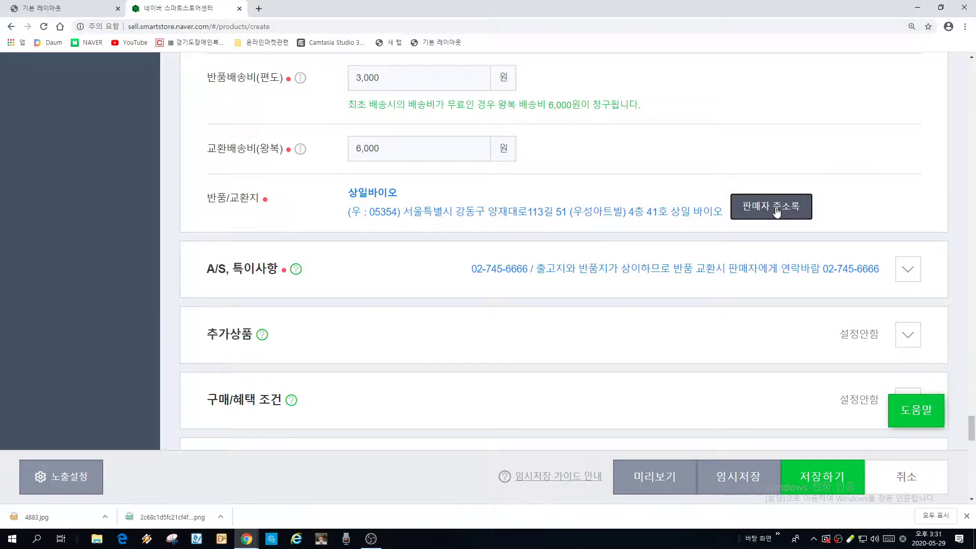
scroll(661, 279, "down", 5)
scroll(654, 287, "down", 4)
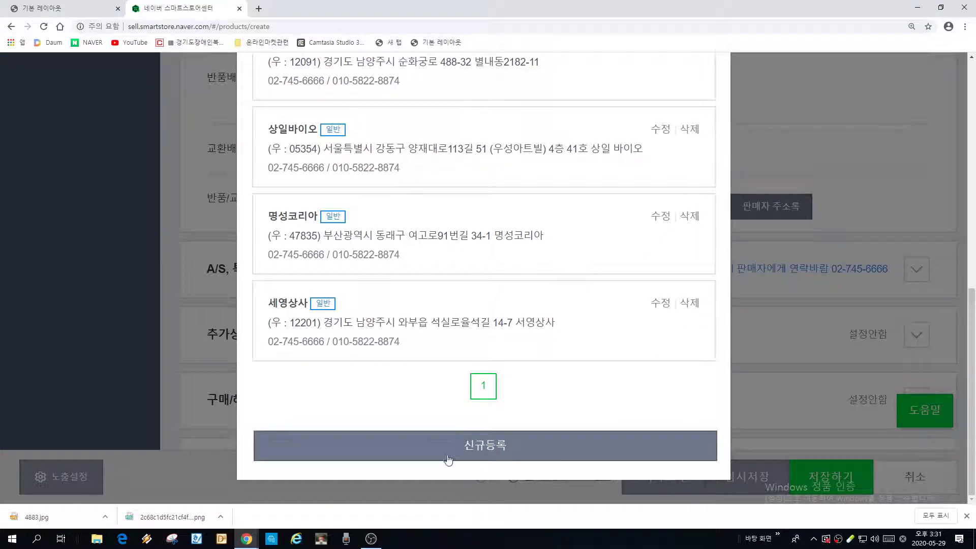
scroll(428, 279, "up", 10)
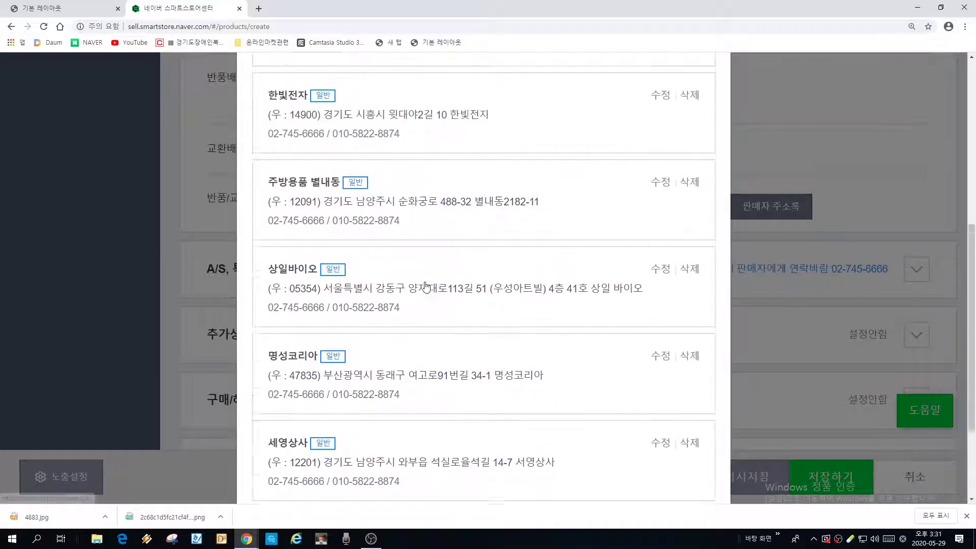
scroll(428, 279, "down", 5)
scroll(431, 288, "down", 5)
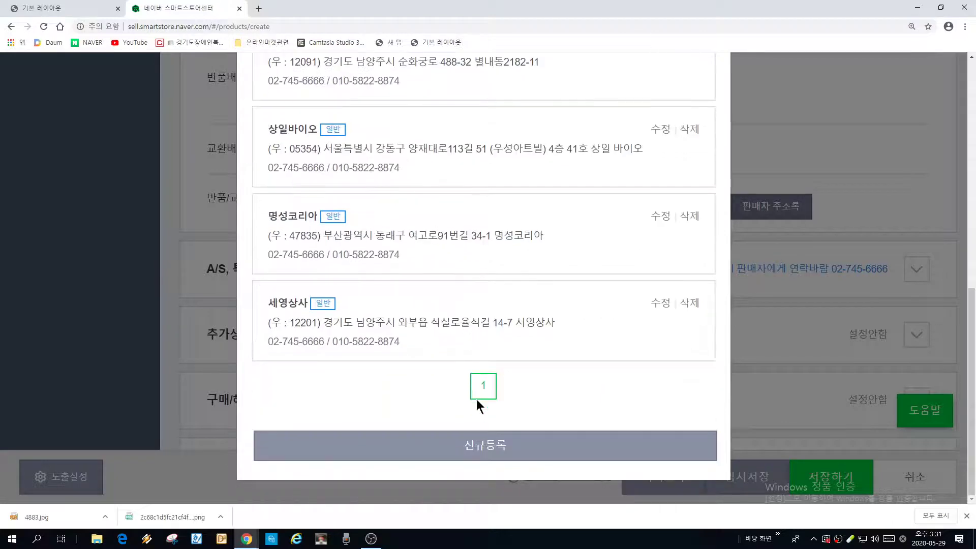
Start a new seller address entry (신규등록), check the return location on the wholesale product page, and enter 상일바이로 as the address name (이름)
left_click(499, 445)
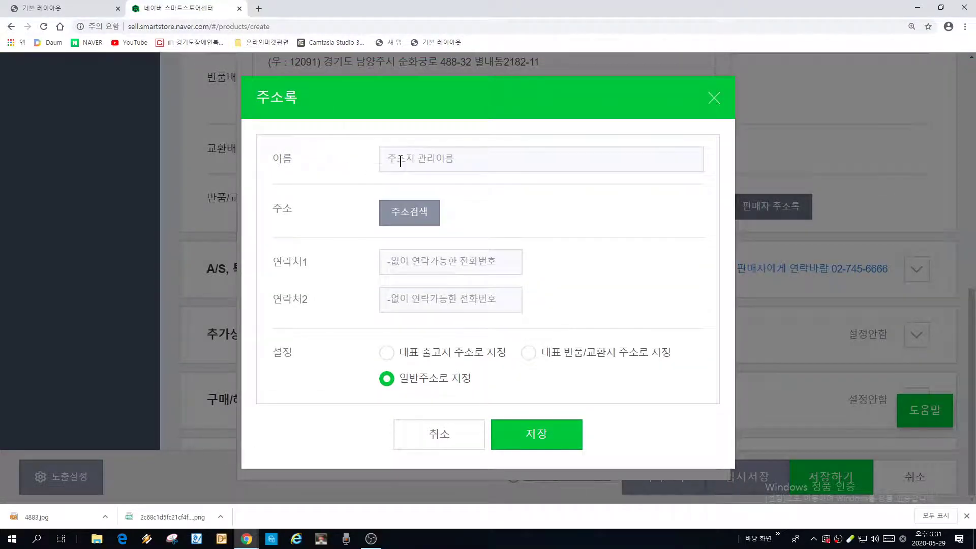
left_click(426, 159)
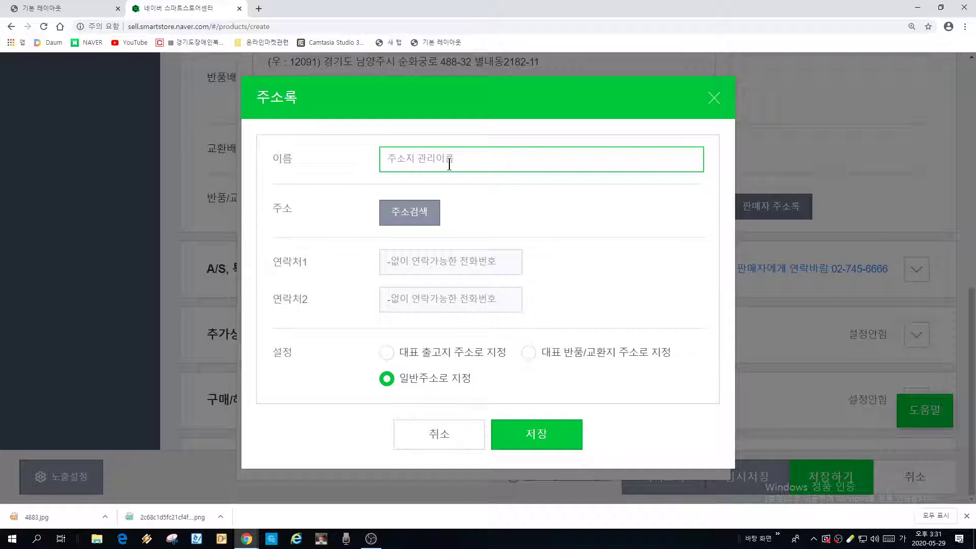
left_click(94, 13)
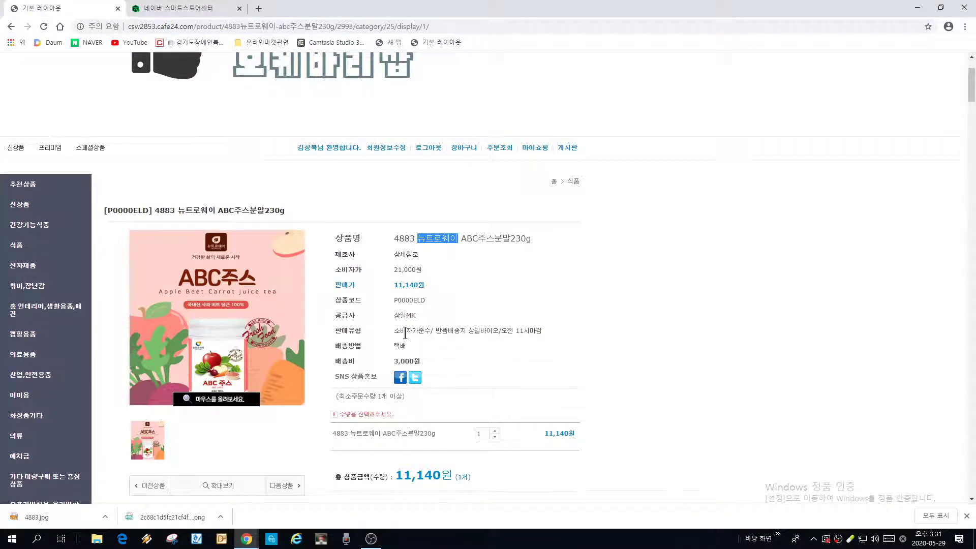
left_click(178, 9)
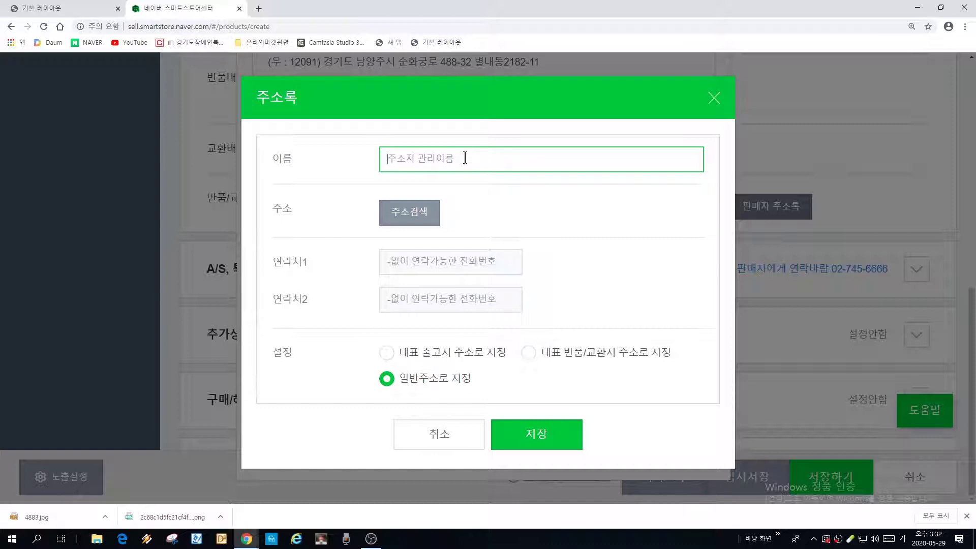
type("상일")
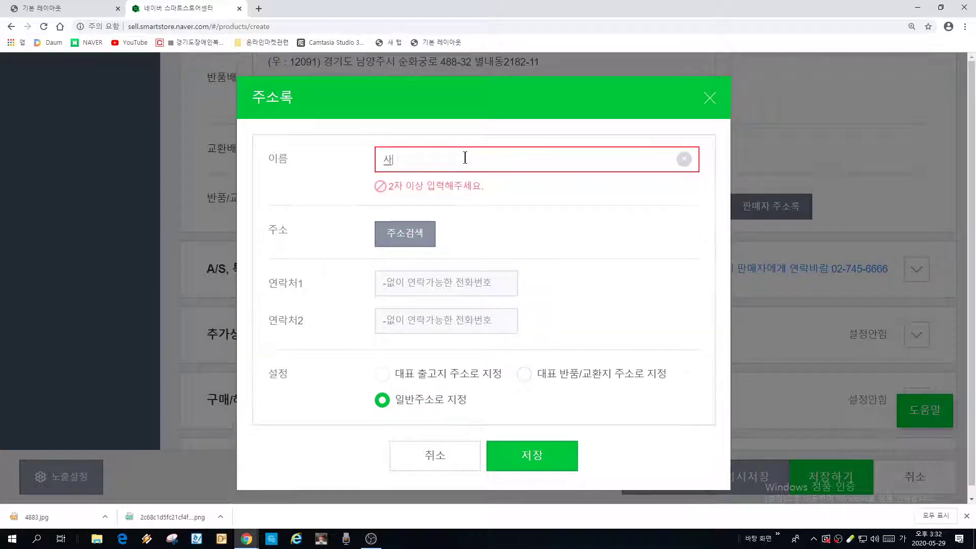
type("바이로")
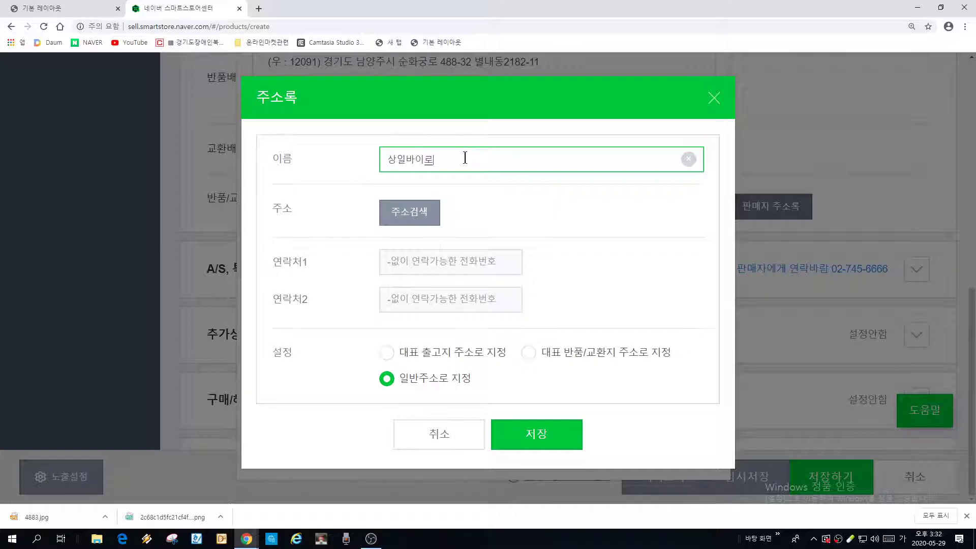
Search for the supplier's street address for the new address book entry and select the first matching lot address
left_click(408, 216)
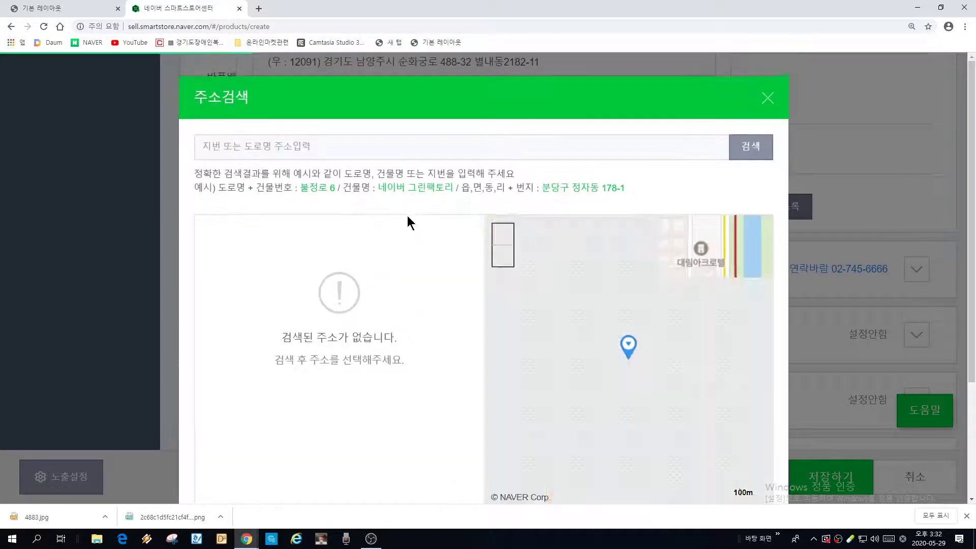
left_click(349, 148)
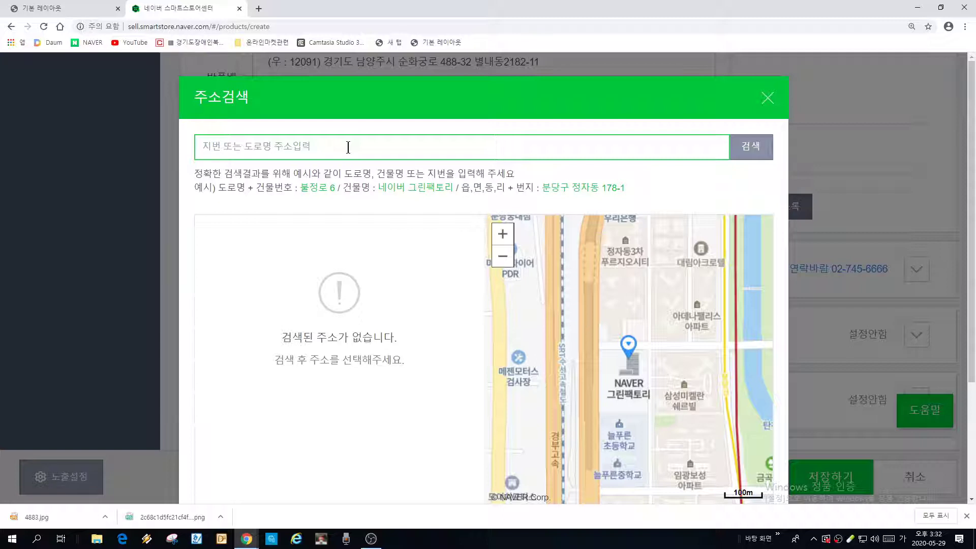
type("양재대로113")
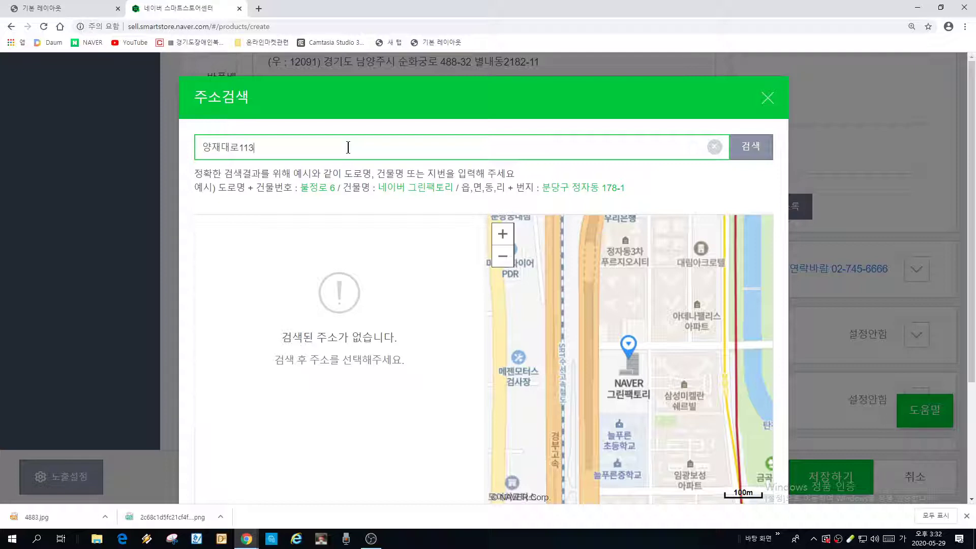
type("기")
key("Return")
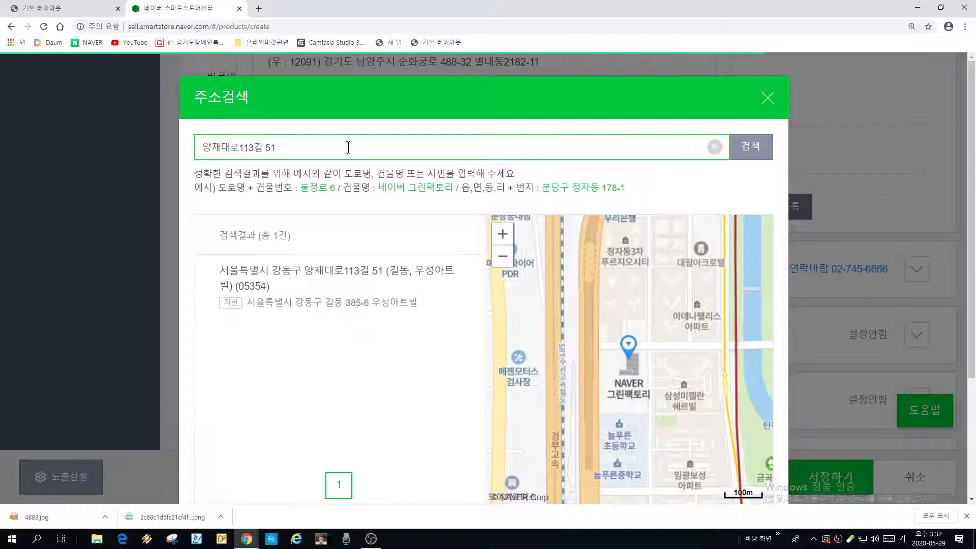
left_click(349, 271)
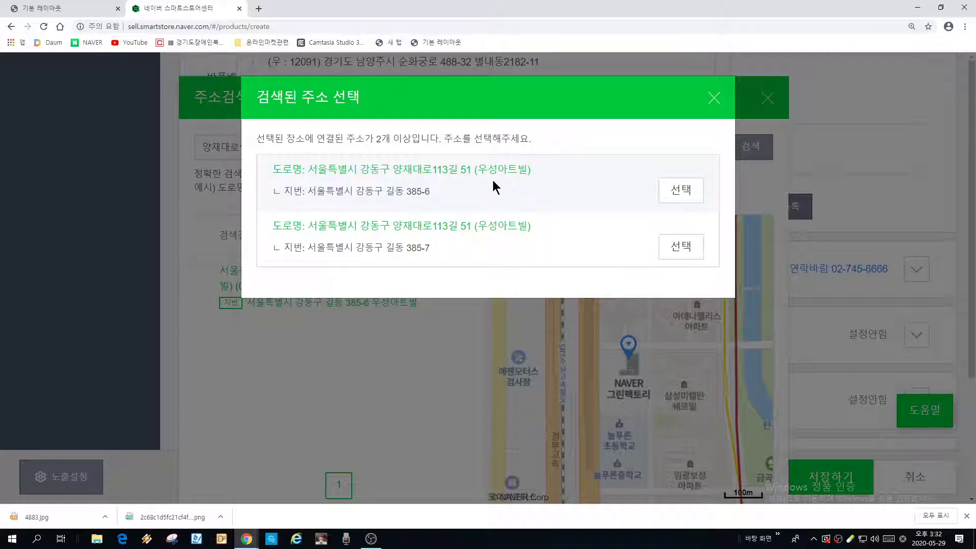
left_click(666, 189)
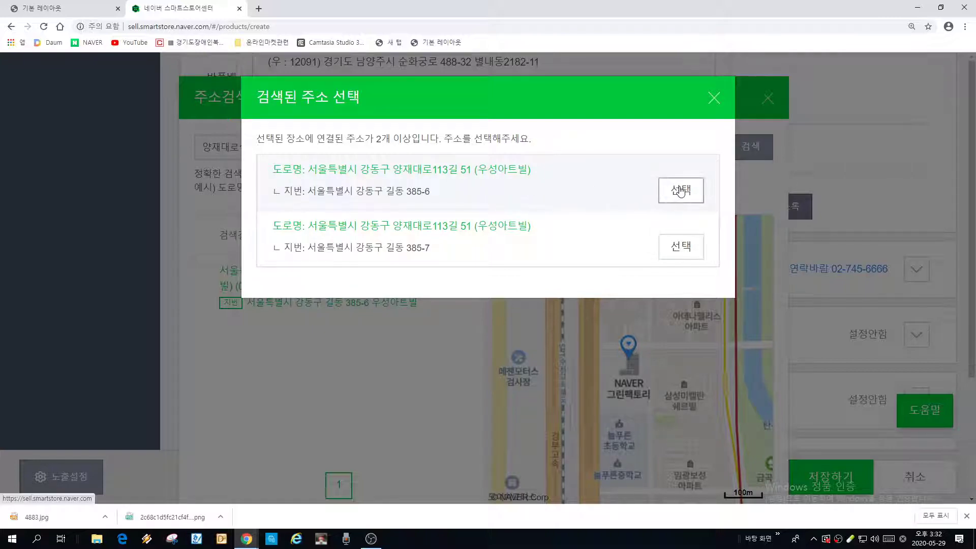
scroll(386, 330, "down", 3)
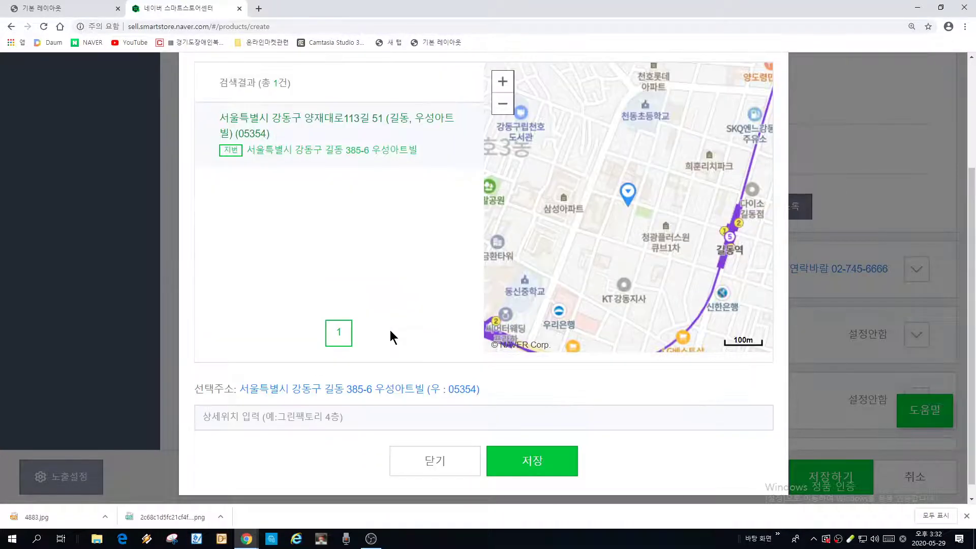
Enter the supplier's floor, unit and company name as the detailed location, and run the address search again
left_click(375, 418)
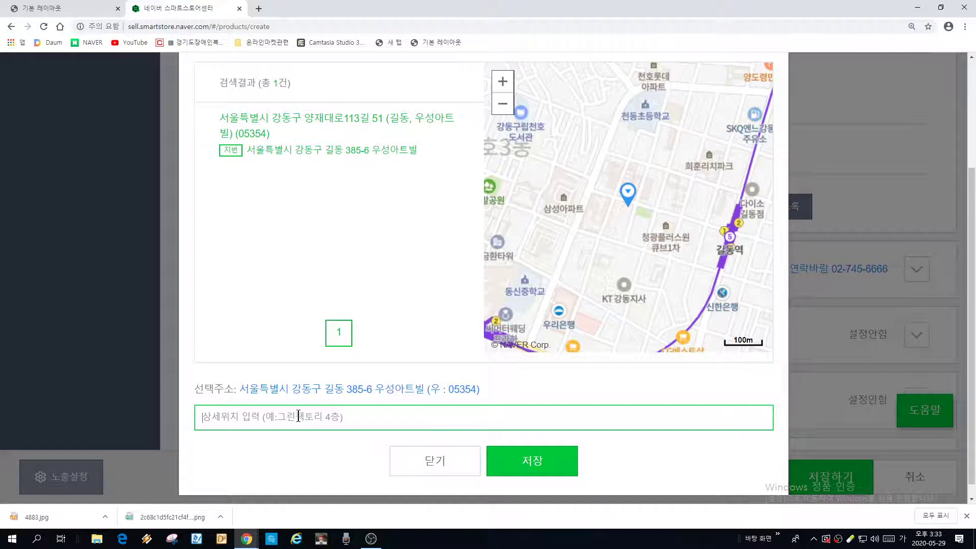
type("4층 41")
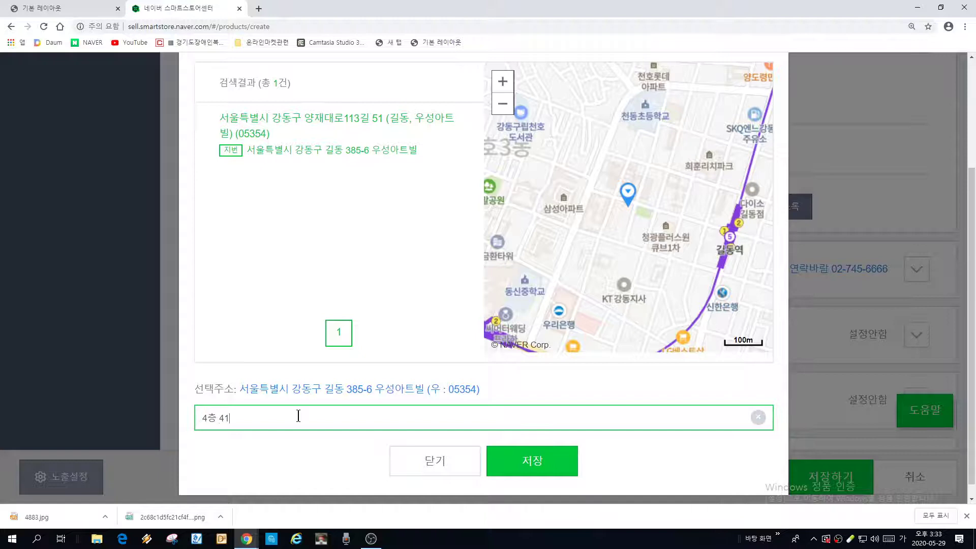
type("호 상일바이오")
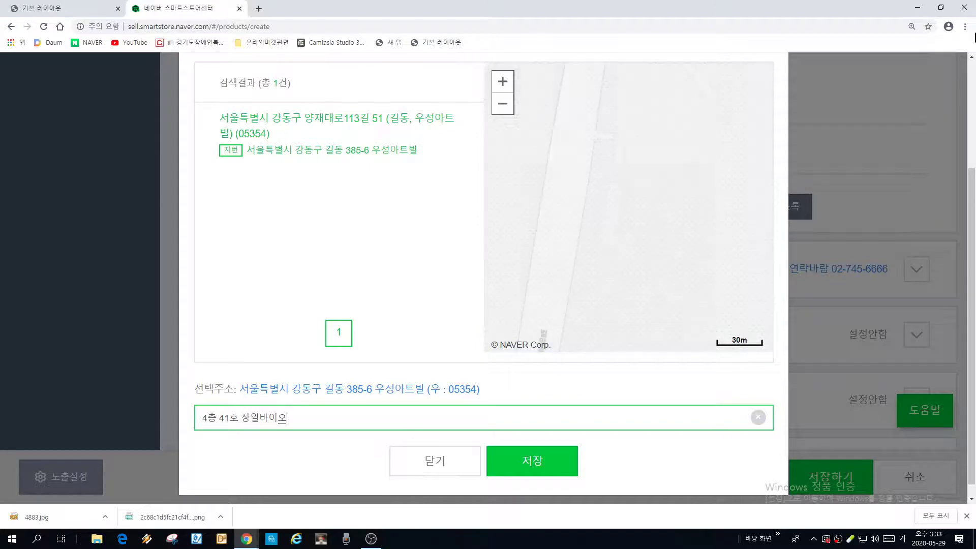
scroll(430, 260, "up", 1)
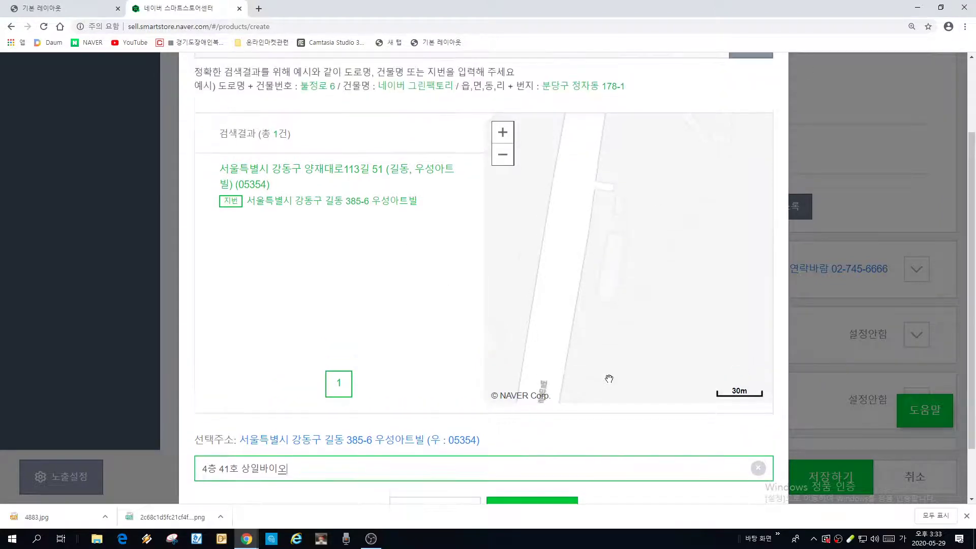
left_click(761, 55)
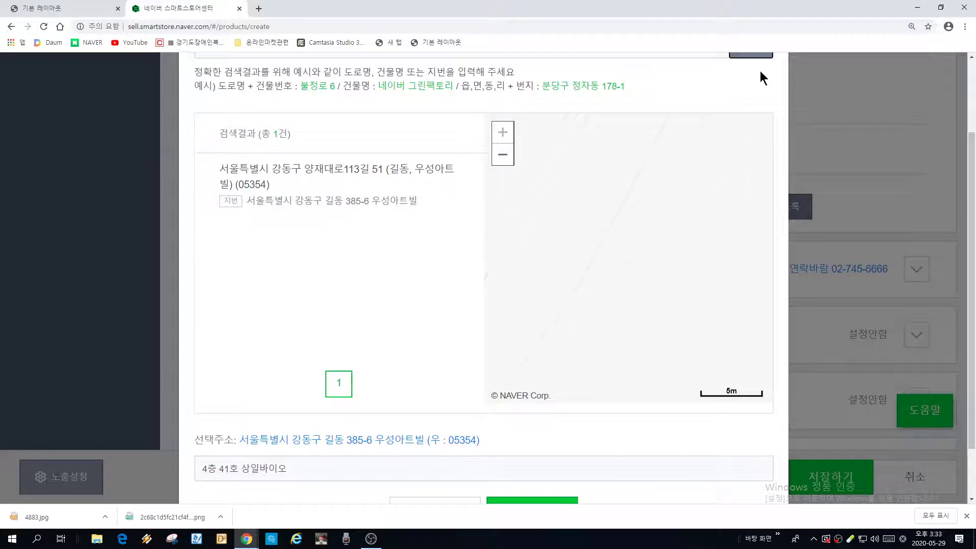
left_click(754, 57)
scroll(972, 373, "up", 2)
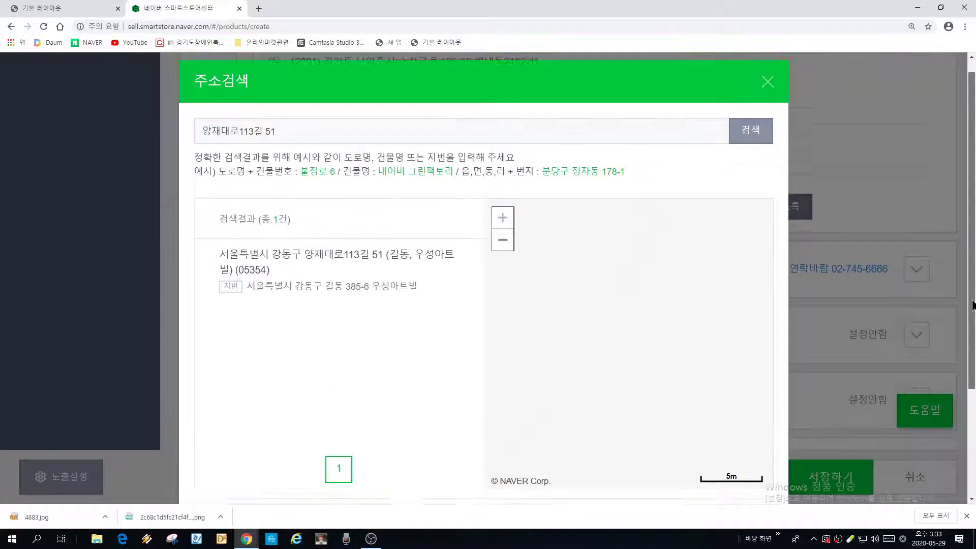
Abandon the unsaved new address and choose the saved 상일바이오 entry as the return/exchange address
left_click(769, 100)
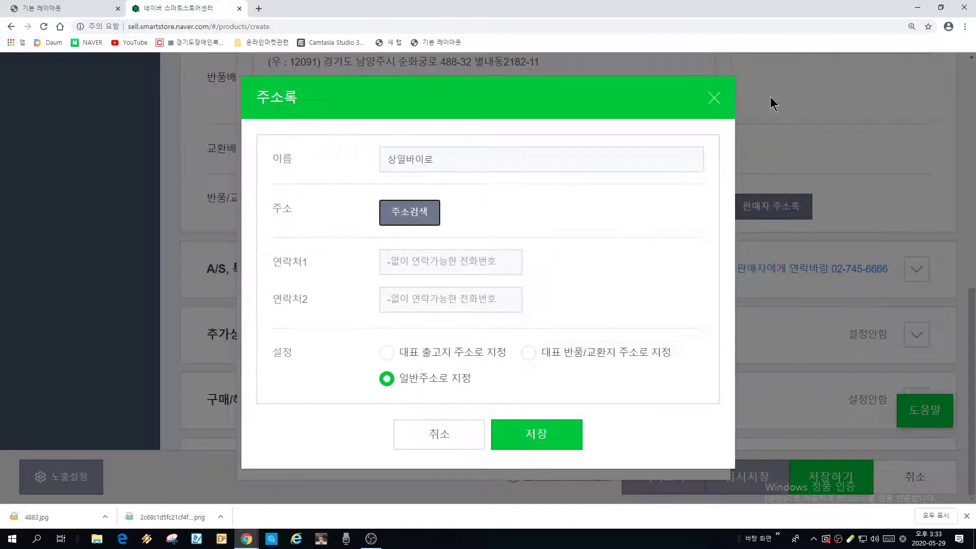
left_click(714, 97)
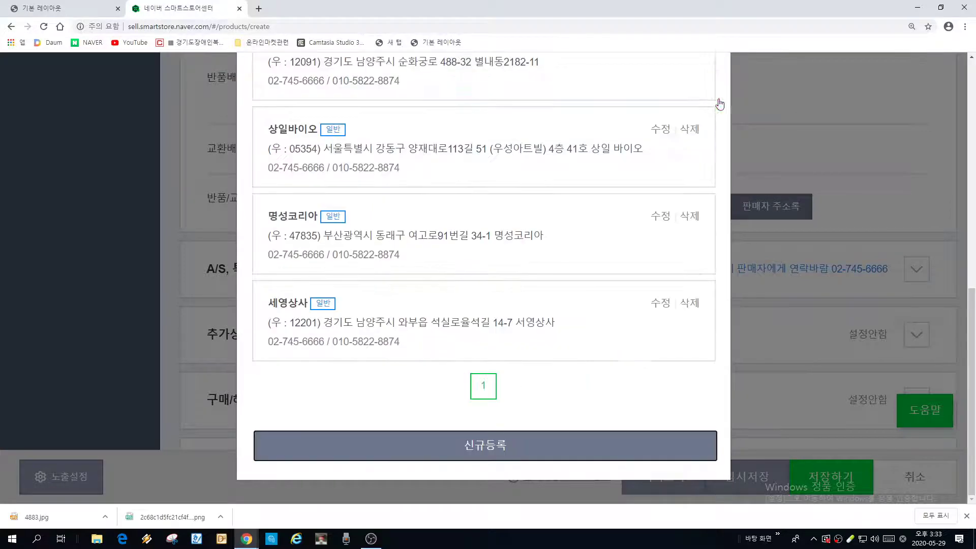
left_click(447, 157)
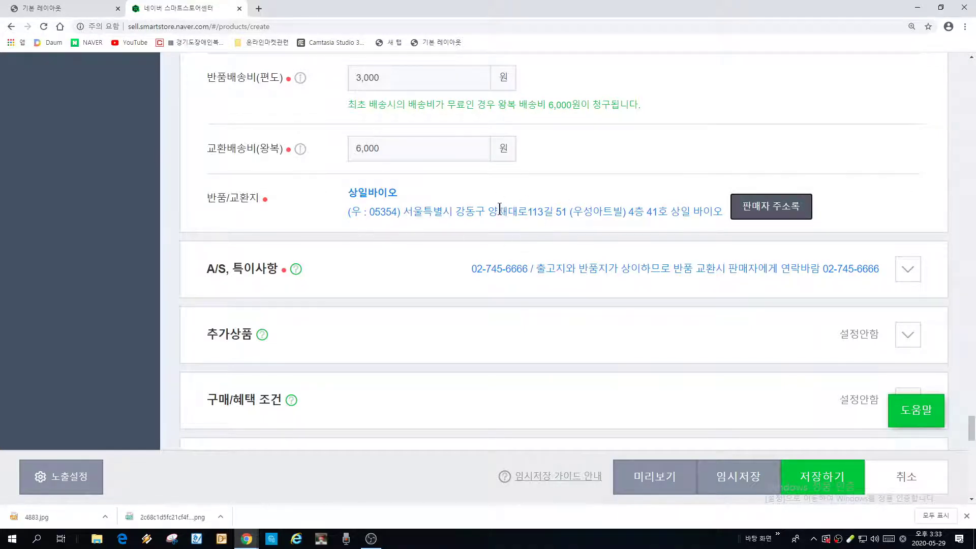
Reopen the seller address book and look through the saved shipping, return and general addresses
left_click(773, 213)
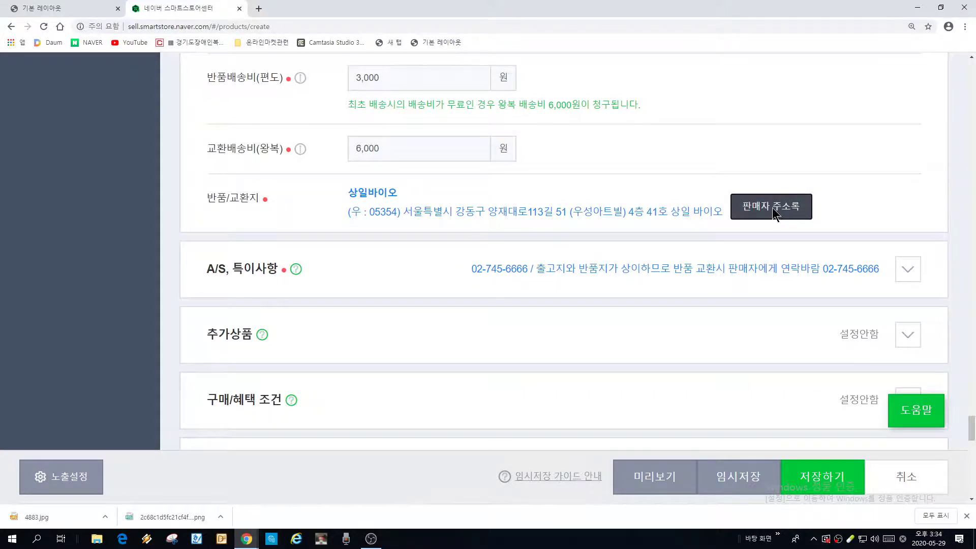
scroll(570, 307, "down", 3)
scroll(570, 307, "down", 5)
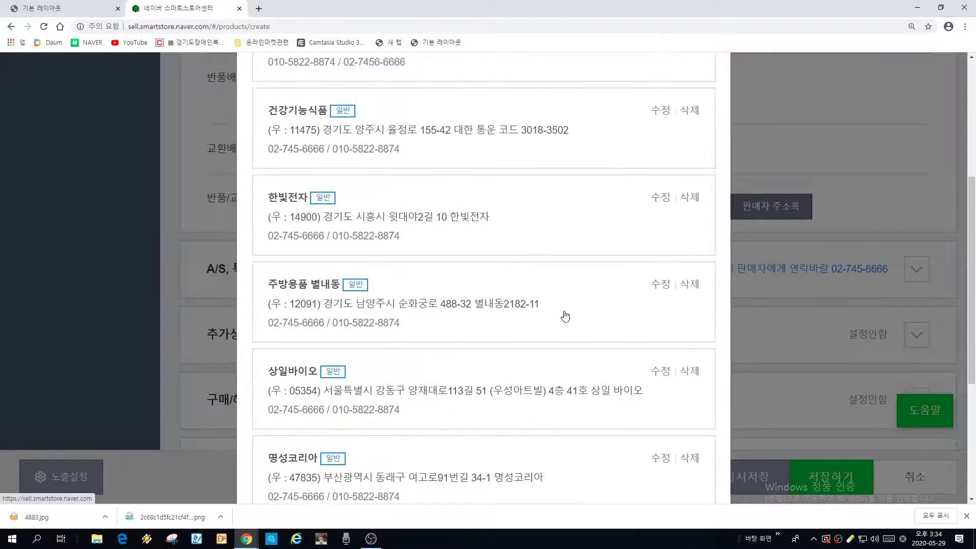
scroll(557, 319, "up", 8)
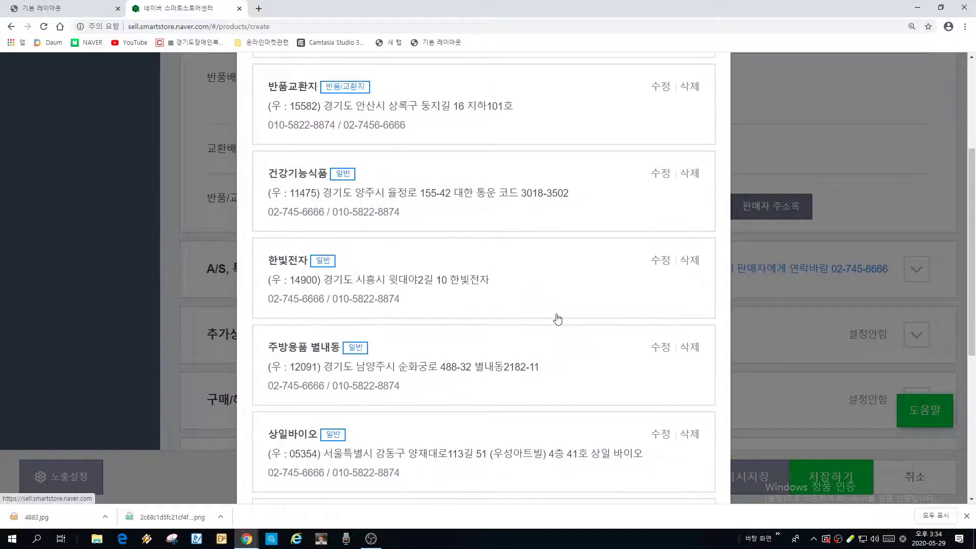
scroll(555, 305, "down", 9)
scroll(543, 311, "down", 2)
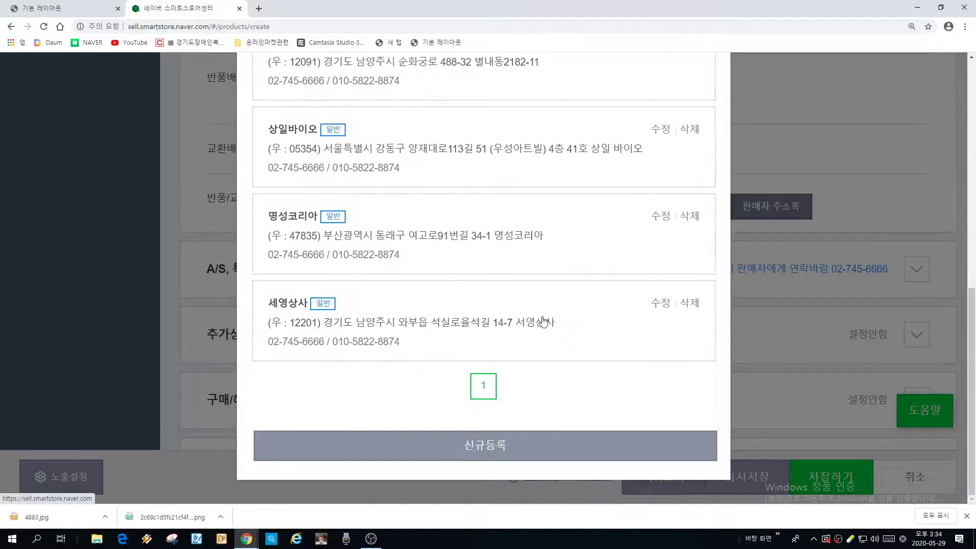
scroll(545, 319, "up", 6)
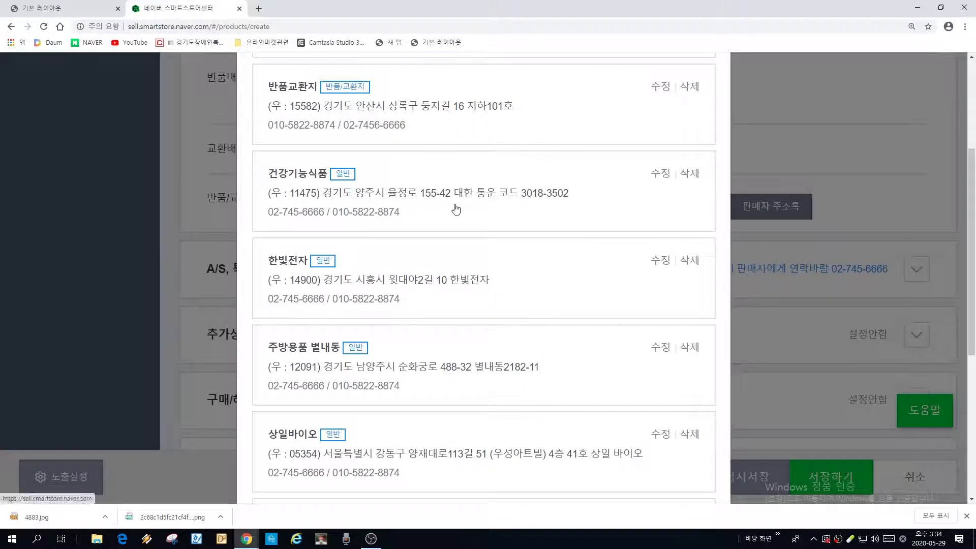
scroll(456, 213, "up", 4)
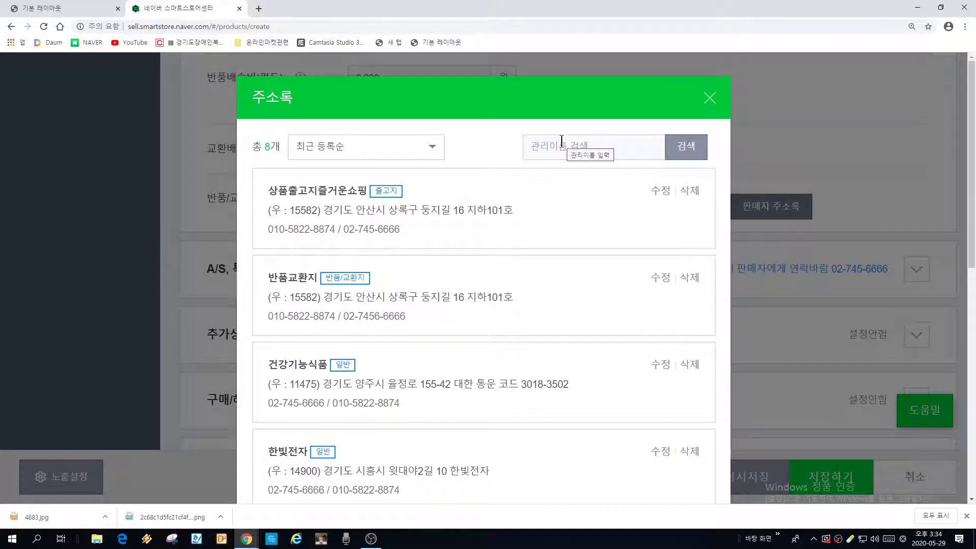
Search the address book by management name for 상일바이오 and select that entry as the return/exchange address
left_click(563, 147)
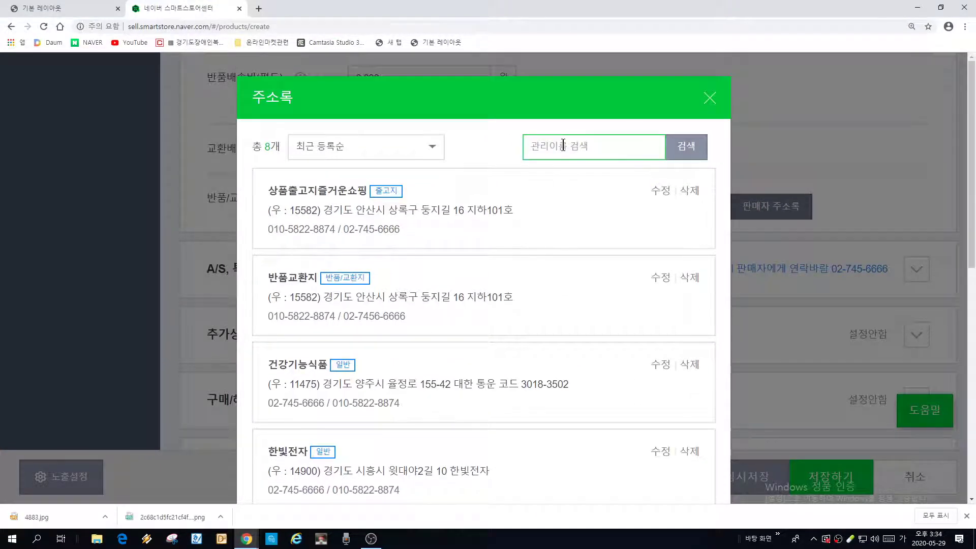
type("상리")
key("BackSpace")
key("BackSpace")
key("BackSpace")
key("BackSpace")
type("생")
type("이")
type("엘")
key("BackSpace")
key("BackSpace")
key("BackSpace")
type("생일바이오")
key("Return")
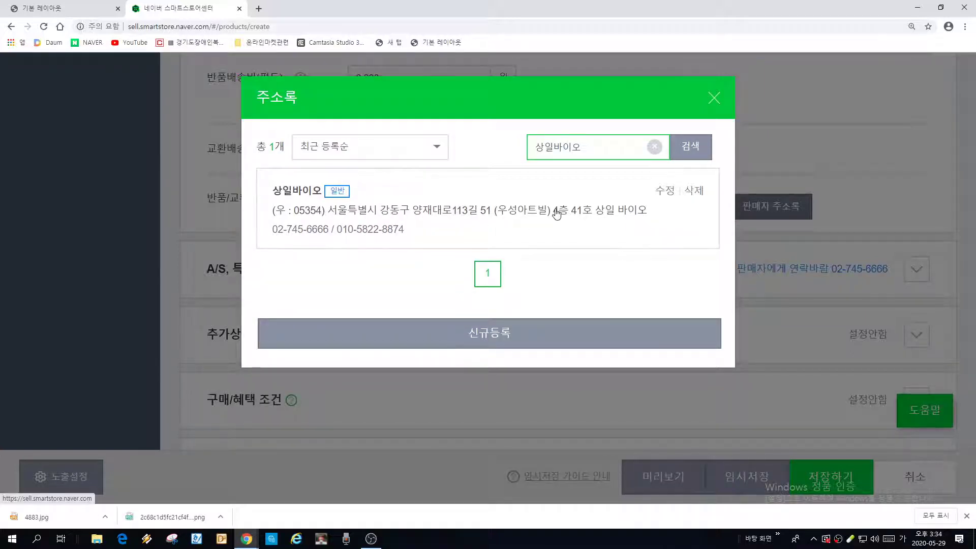
left_click(557, 214)
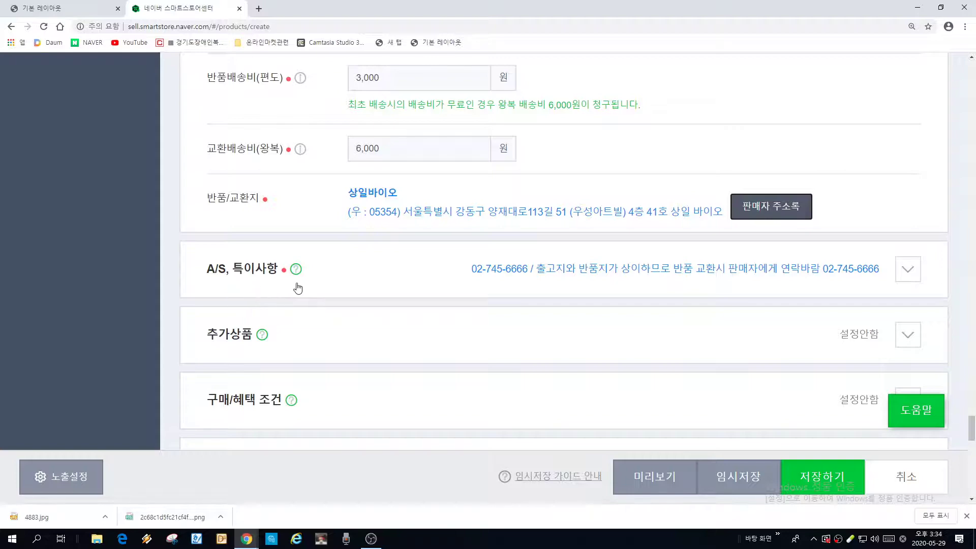
Expand the A/S, 특이사항 section and activate the A/S phone number field
left_click(353, 268)
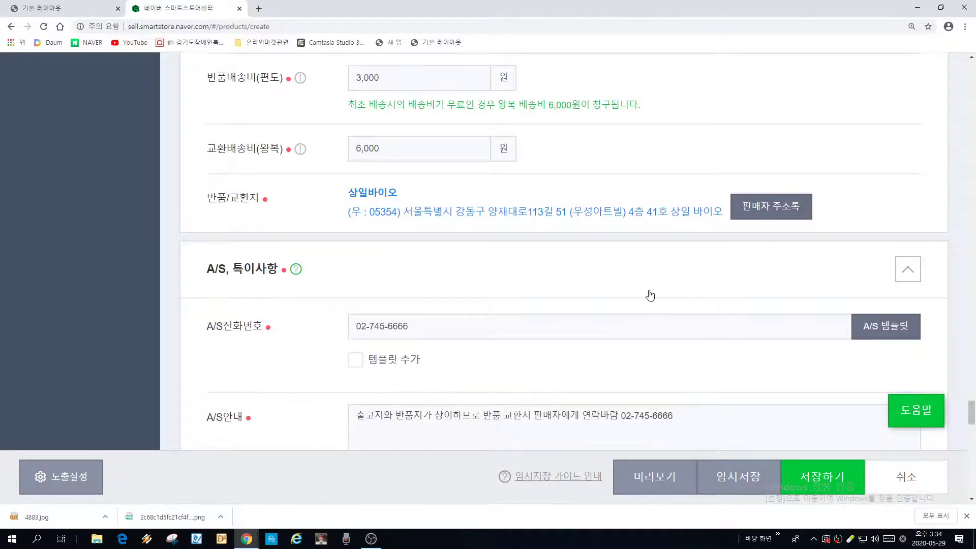
scroll(651, 305, "down", 4)
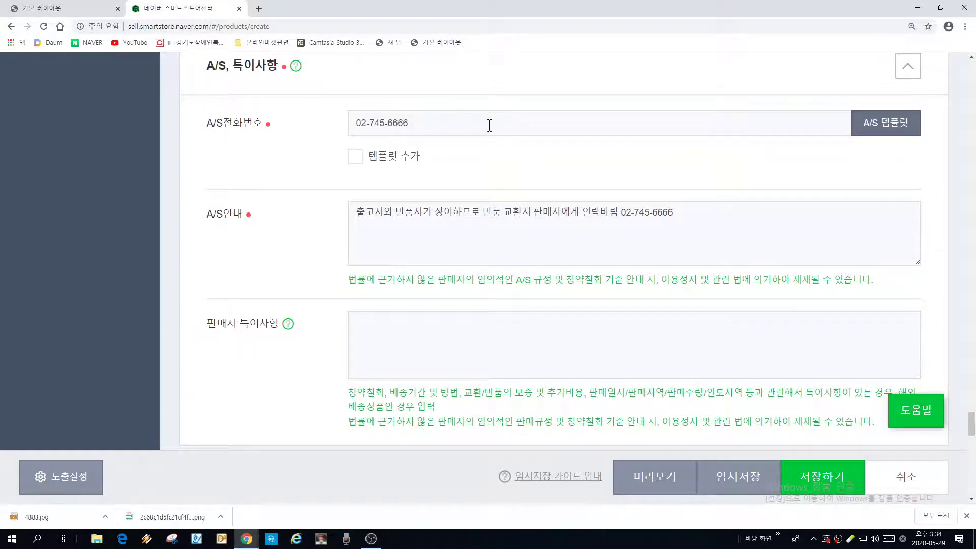
left_click(412, 123)
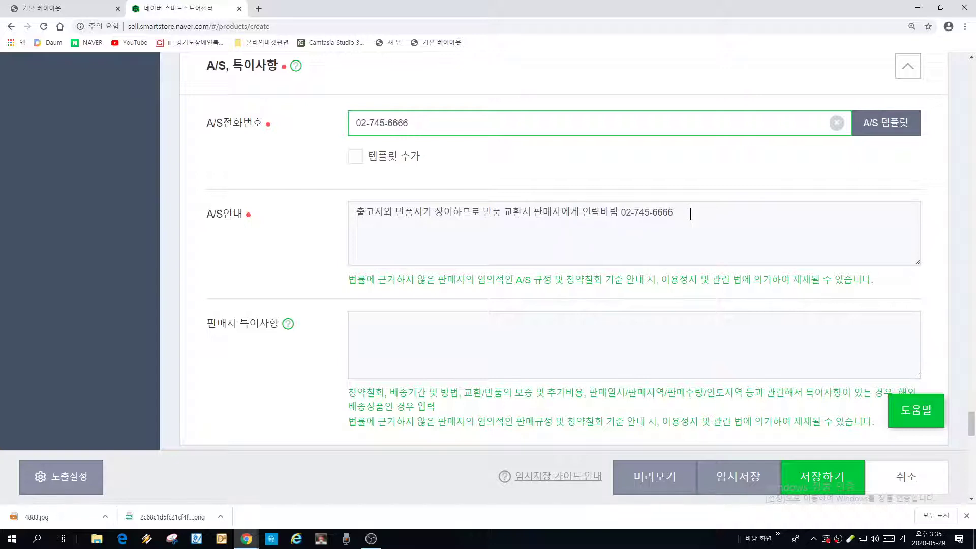
Enter "제품하자시 왕복배송비 업체부담" in the seller's special notes (판매자 특이사항)
left_click(432, 339)
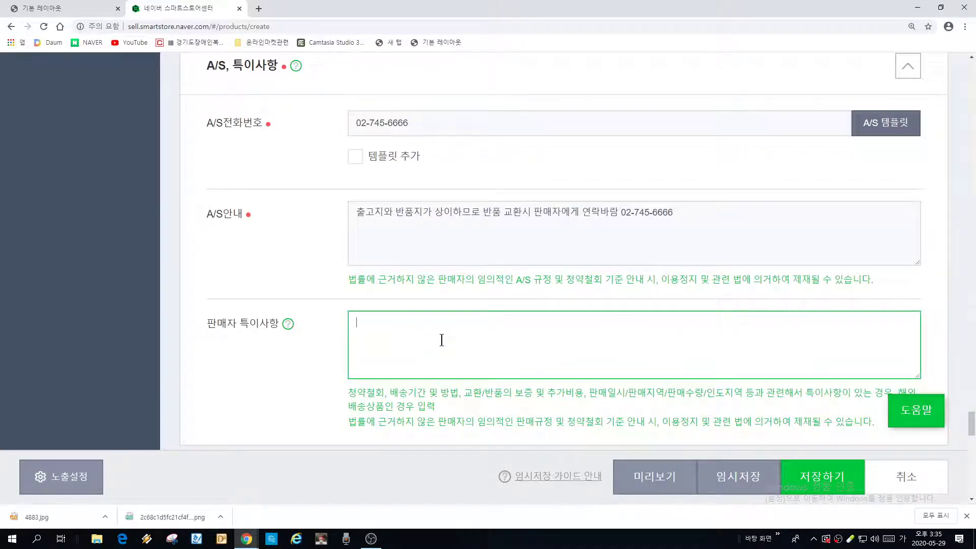
type("상")
type("이")
key("BackSpace")
key("BackSpace")
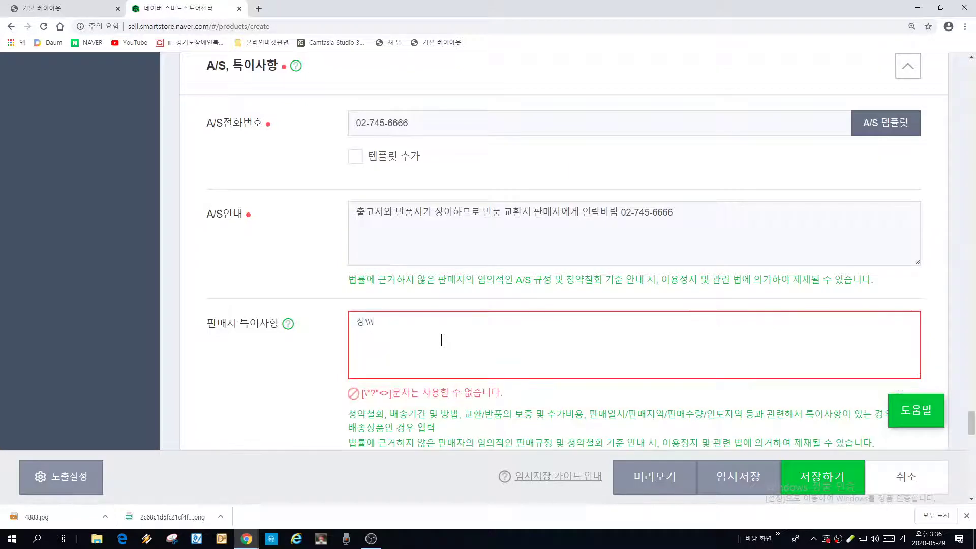
key("BackSpace")
type("제품")
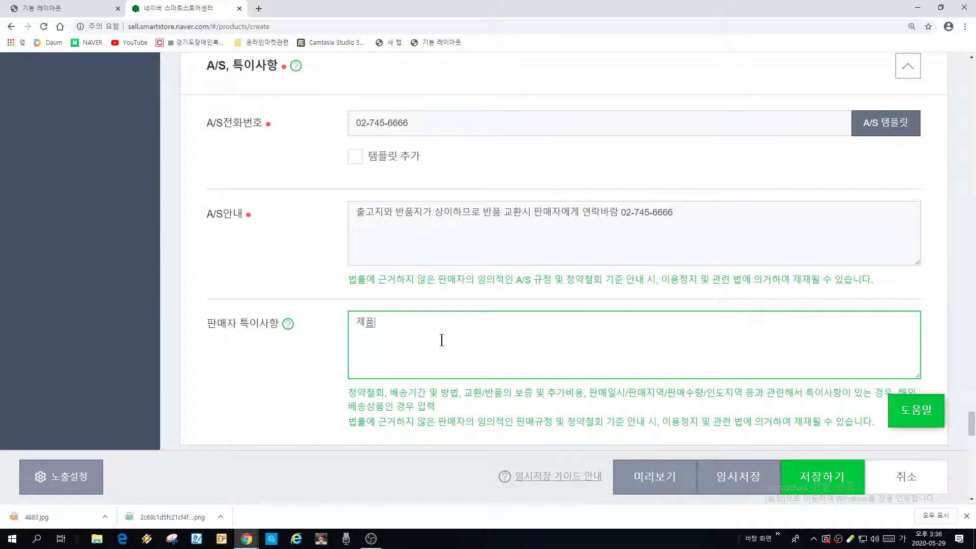
type("하자시 왕복배송비 업체부담")
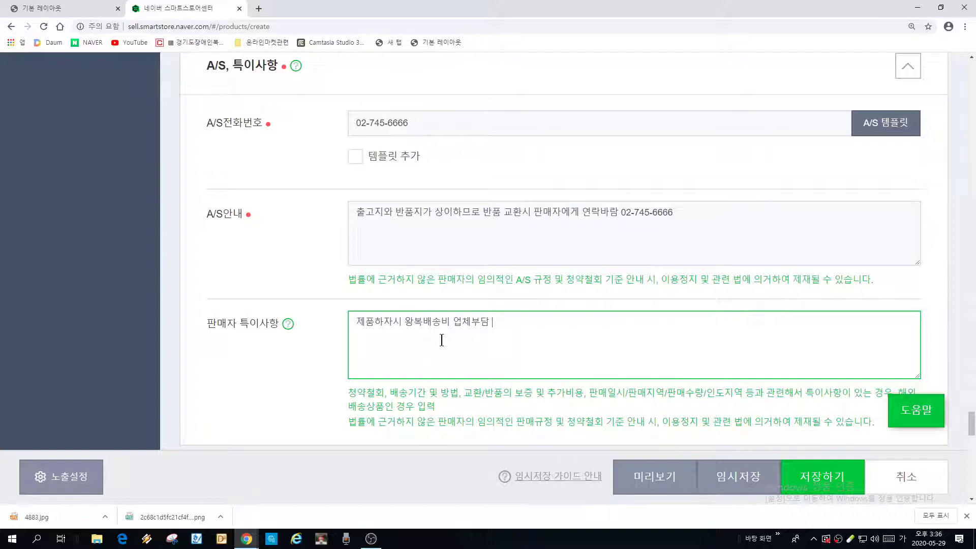
Add "고객단순변심시 왕복배송비 고객부담" to the end of the seller's special notes
type("고객")
type("단수")
type("변심시")
type(" 왕복")
type("배송비")
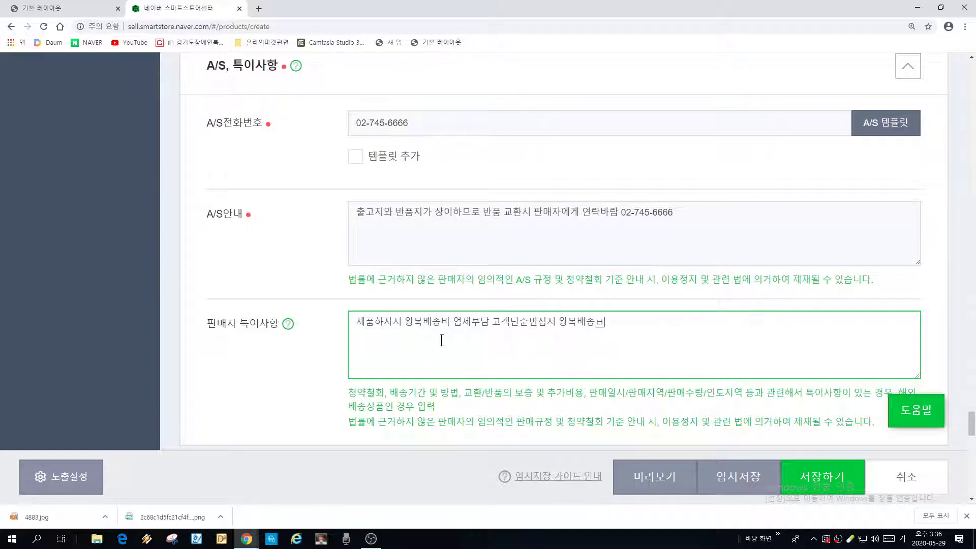
type(" 고객부담")
scroll(684, 337, "down", 3)
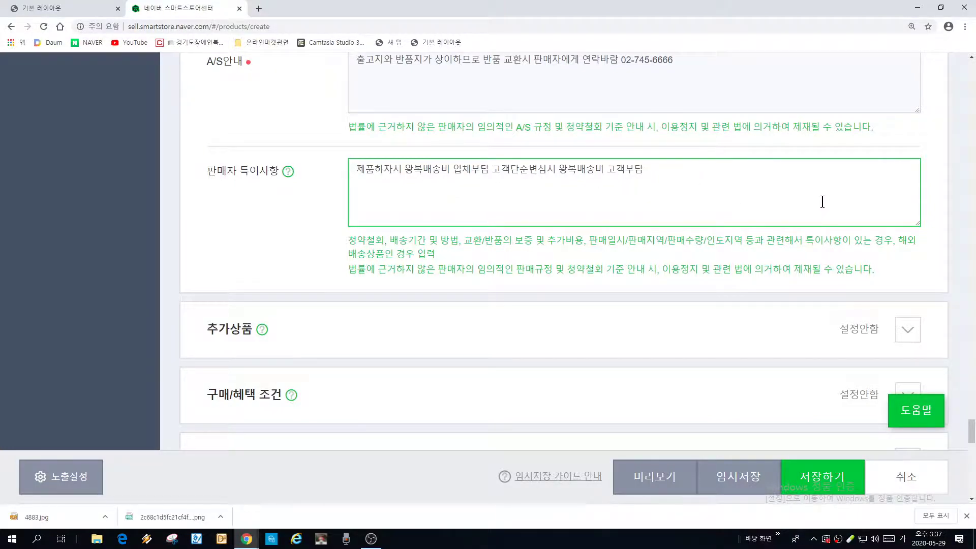
scroll(824, 203, "down", 3)
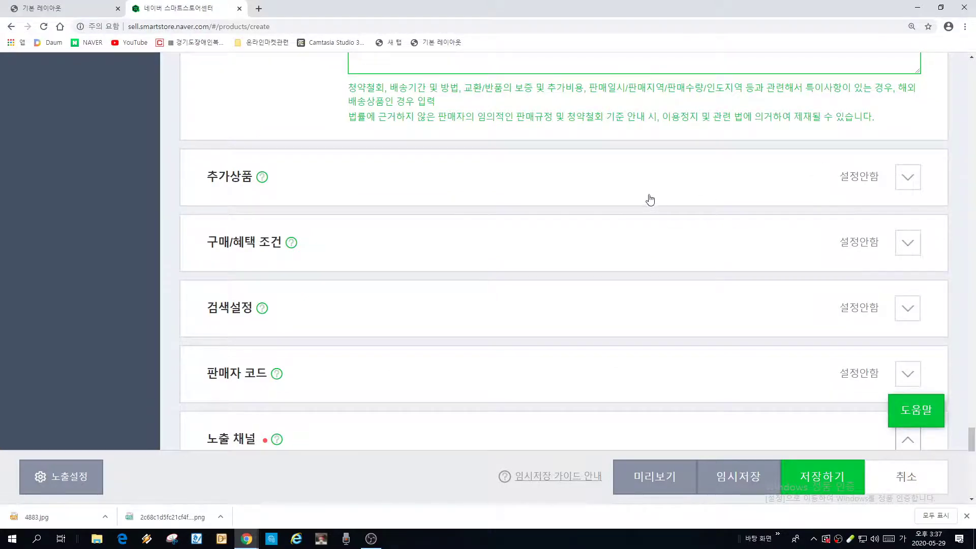
Expand the purchase/benefit conditions section (구매/혜택 조건) and activate the minimum purchase quantity field
scroll(645, 202, "down", 2)
scroll(627, 232, "up", 1)
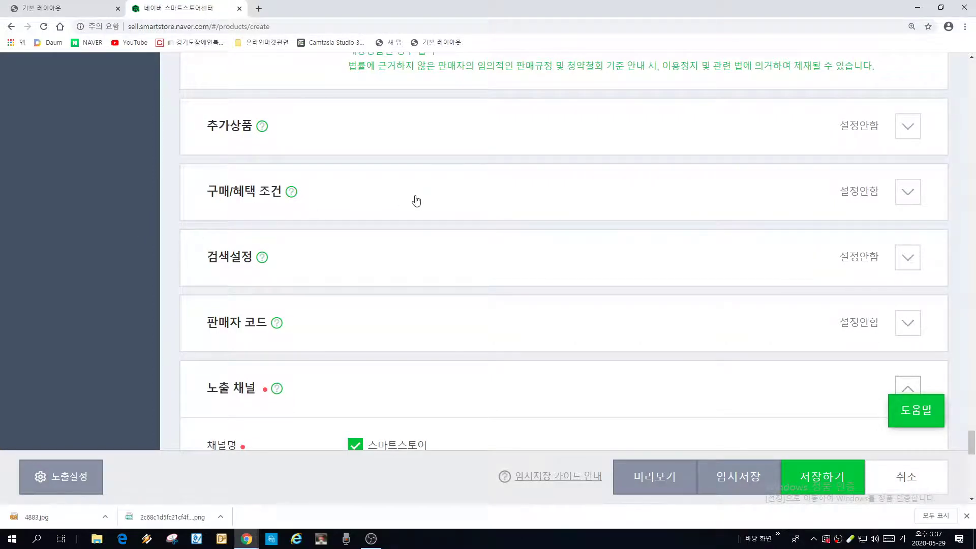
left_click(432, 208)
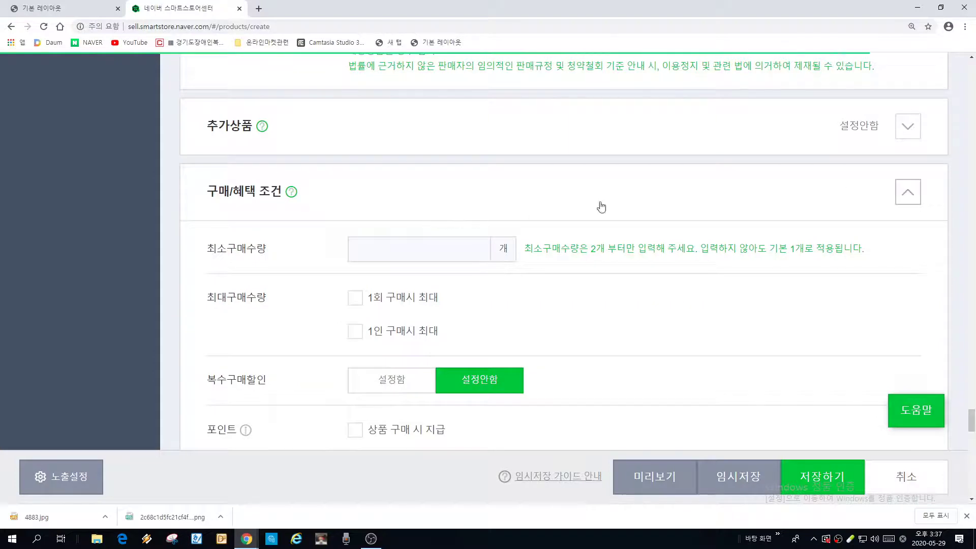
scroll(706, 206, "down", 3)
scroll(704, 201, "down", 2)
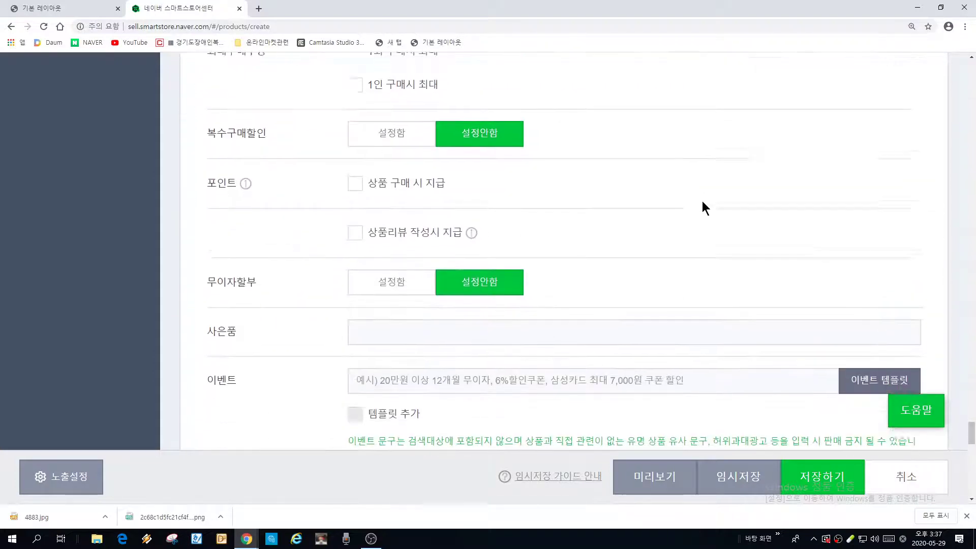
scroll(702, 200, "up", 4)
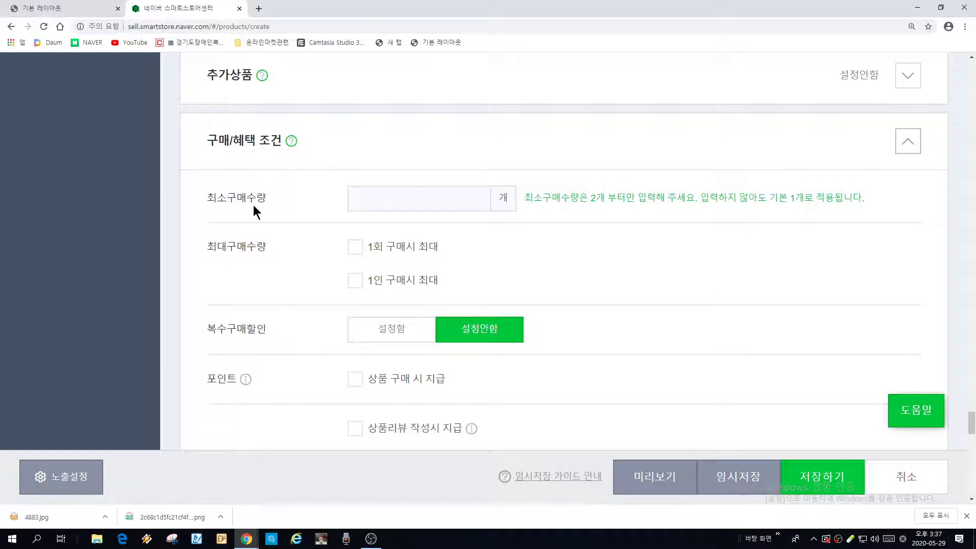
left_click(391, 198)
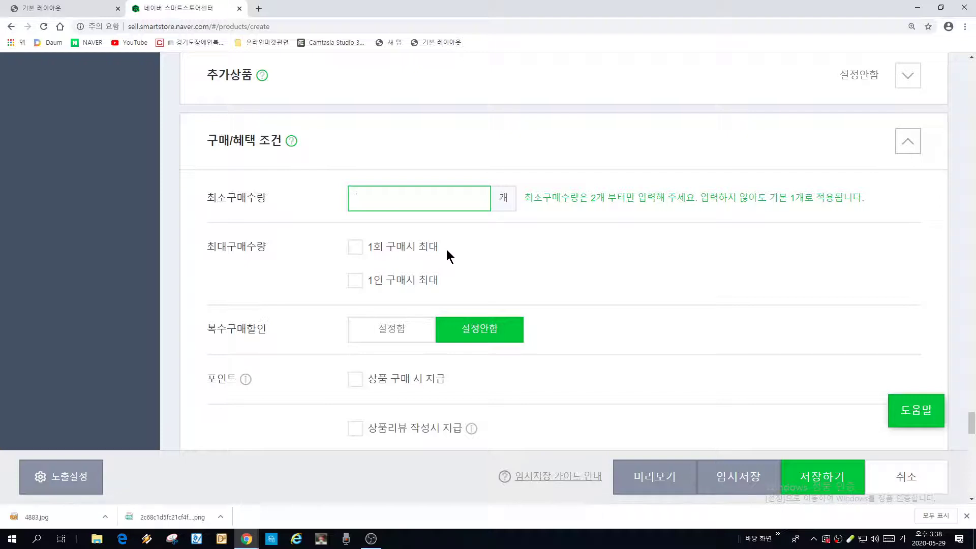
Enable the maximum quantity per purchase (1회 구매시 최대) and set it to 10000
left_click(365, 246)
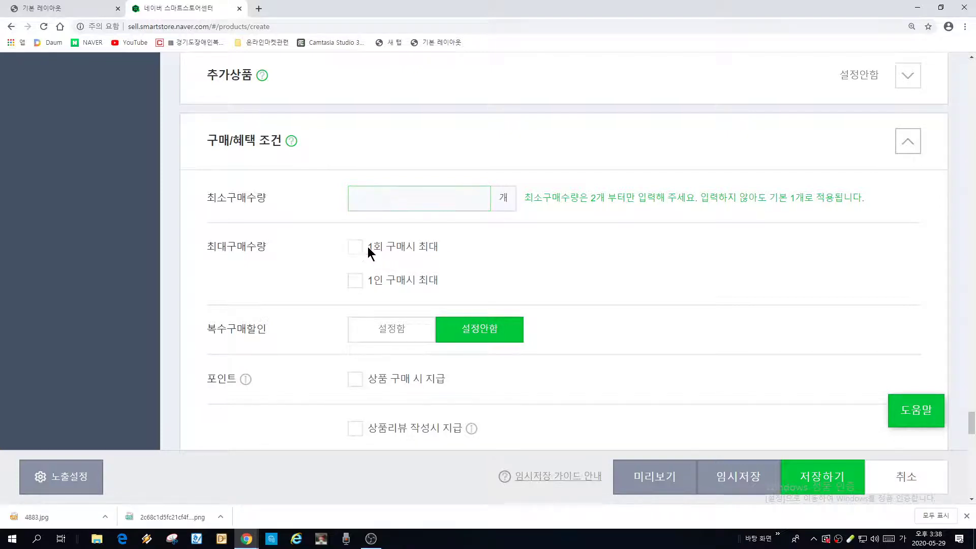
left_click(464, 243)
type("10000")
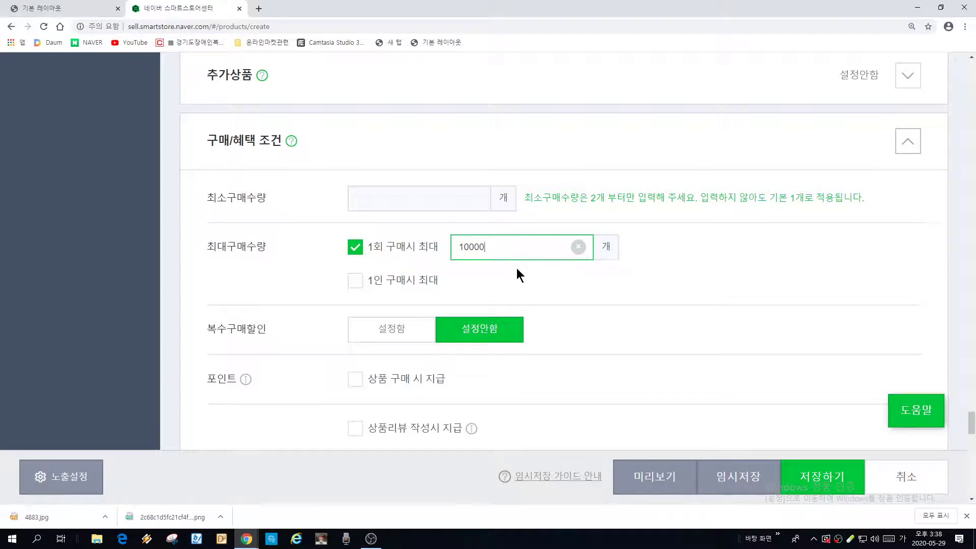
Enable the maximum quantity per person (1인 구매시 최대) and set it to 100,000
left_click(356, 281)
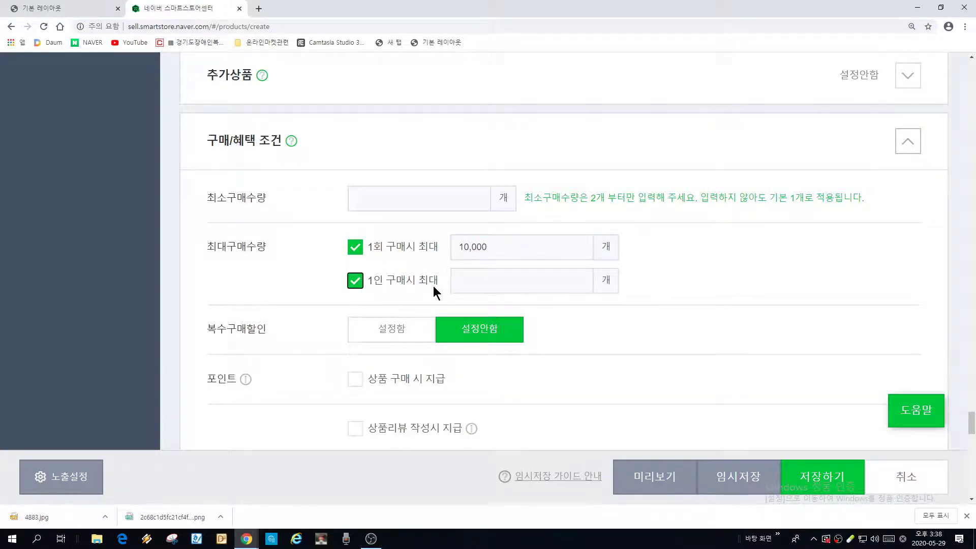
left_click(479, 289)
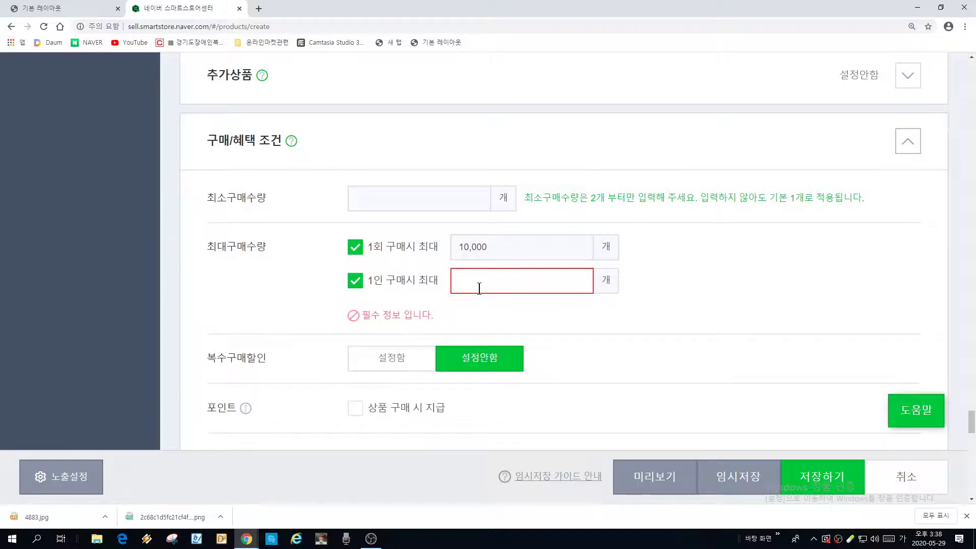
type("10000")
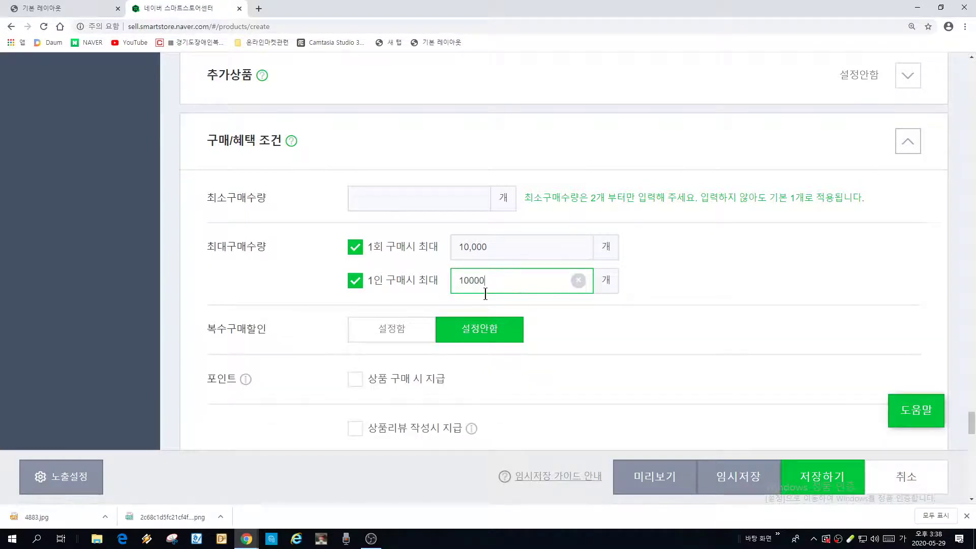
type("0")
left_click(686, 267)
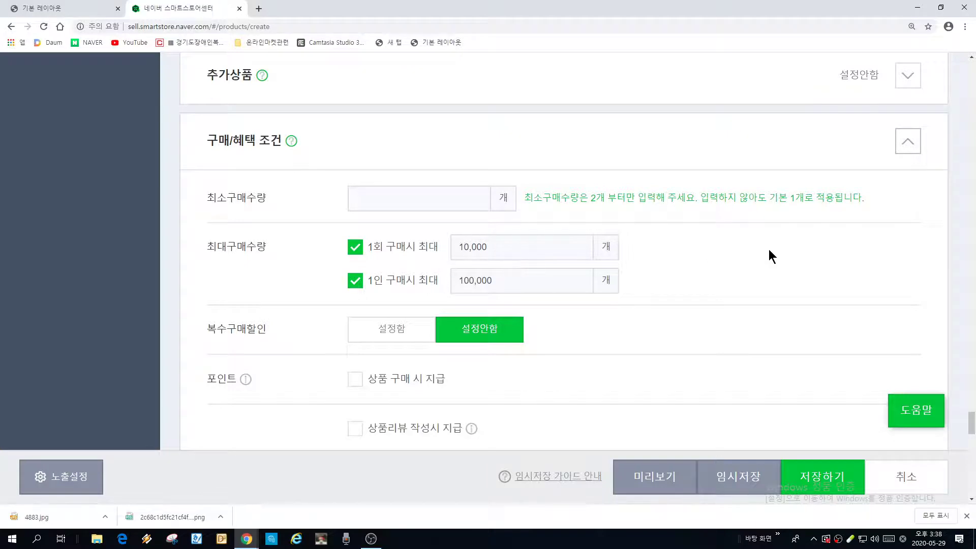
Enable the multiple-purchase discount (복수구매할인) with 200원 off for purchases of 2개 or more
scroll(777, 267, "down", 1)
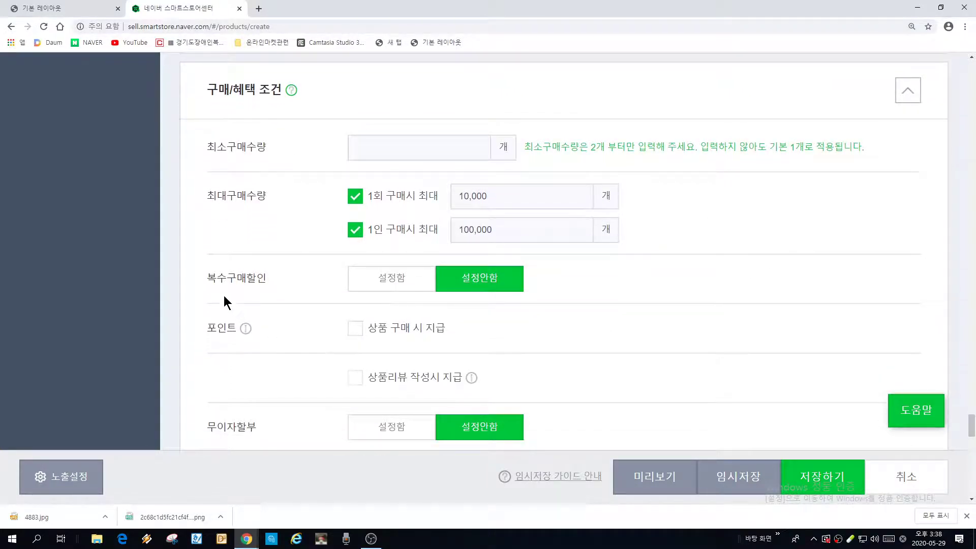
left_click(410, 283)
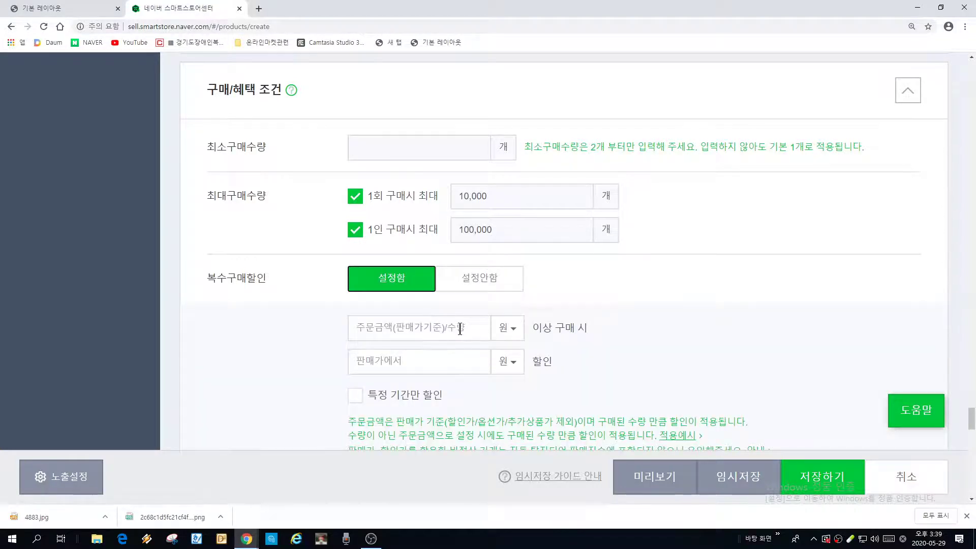
left_click(514, 330)
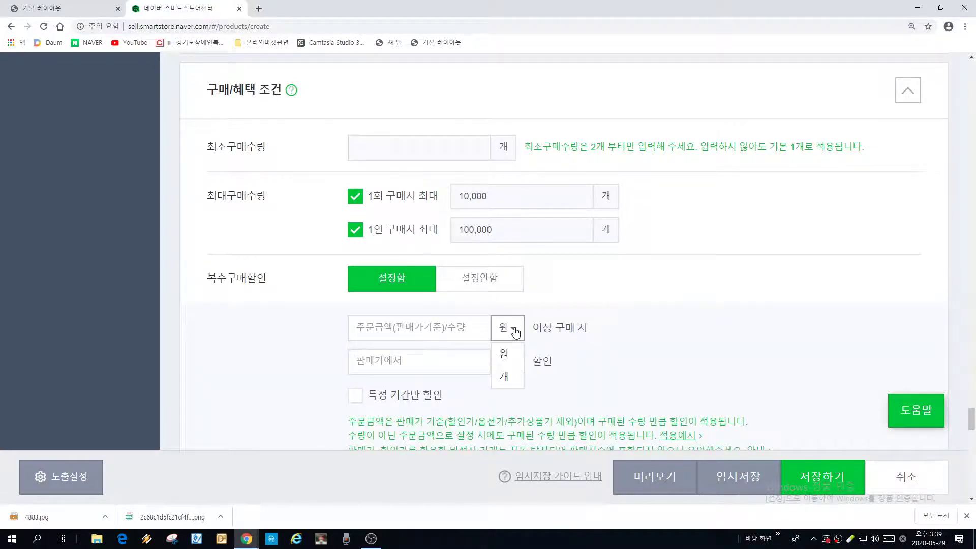
left_click(504, 377)
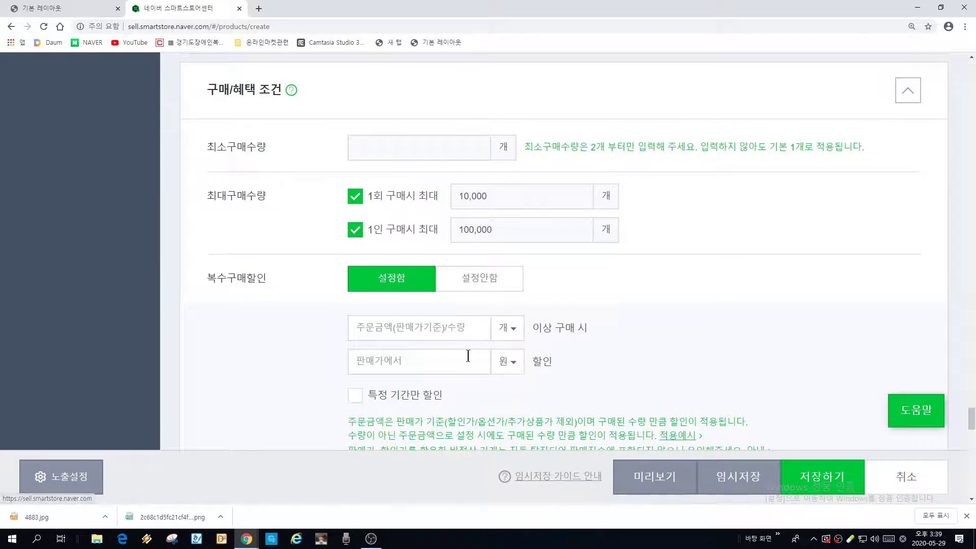
left_click(426, 334)
type("2")
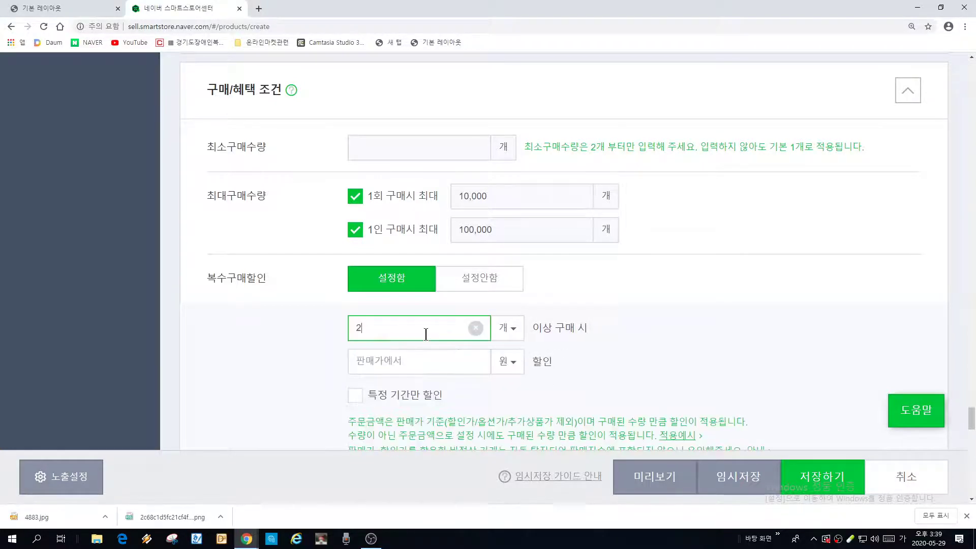
left_click(412, 361)
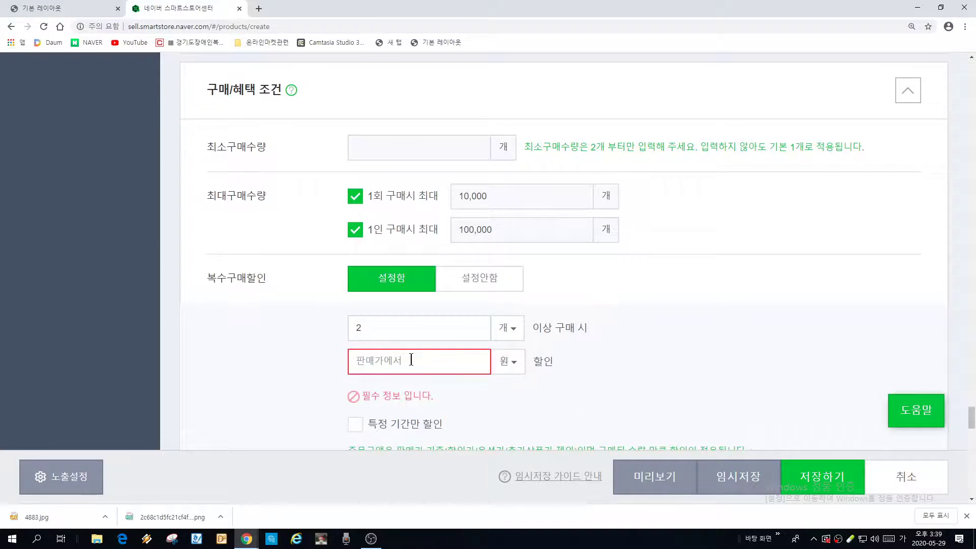
type("200")
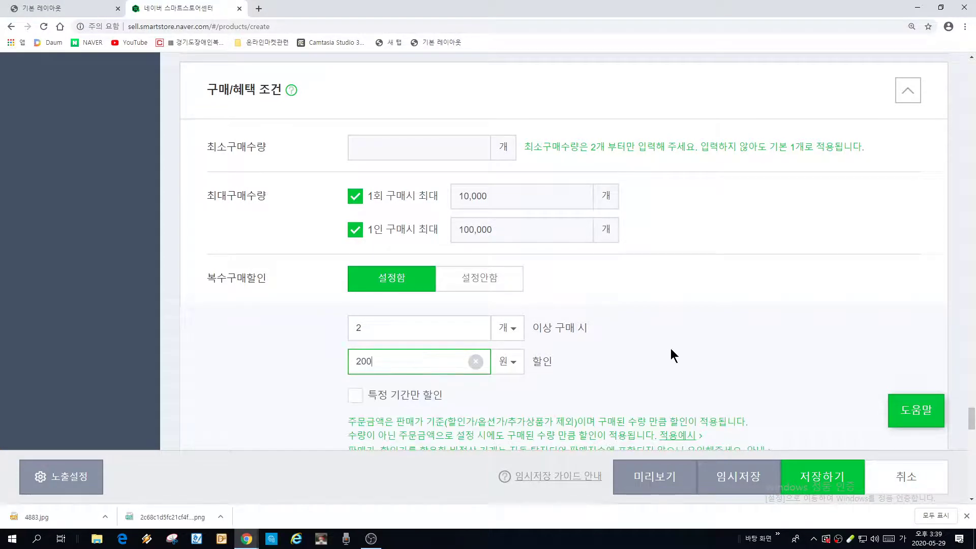
Enable points on product purchase (상품 구매 시 지급) and set the amount to 100원
scroll(720, 331, "down", 2)
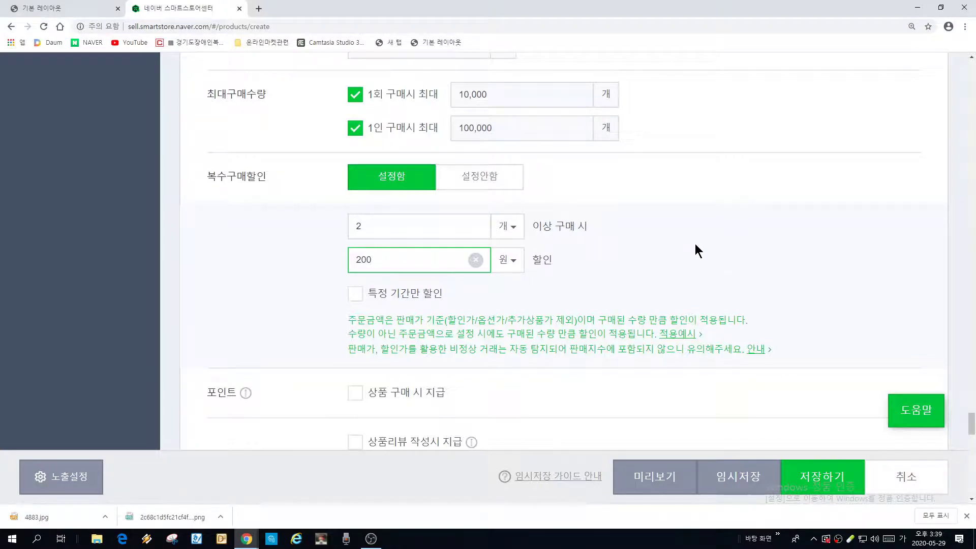
scroll(694, 243, "down", 2)
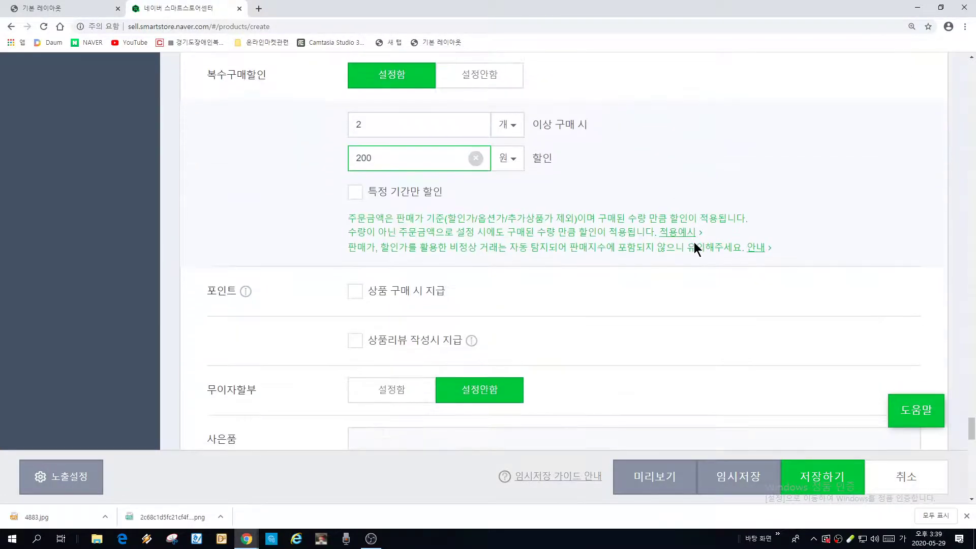
left_click(355, 292)
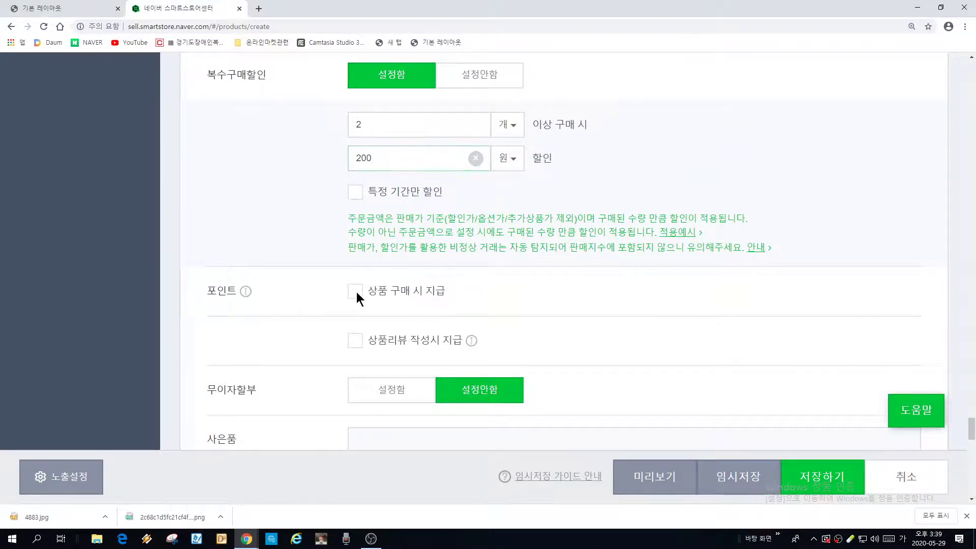
left_click(377, 339)
type("100")
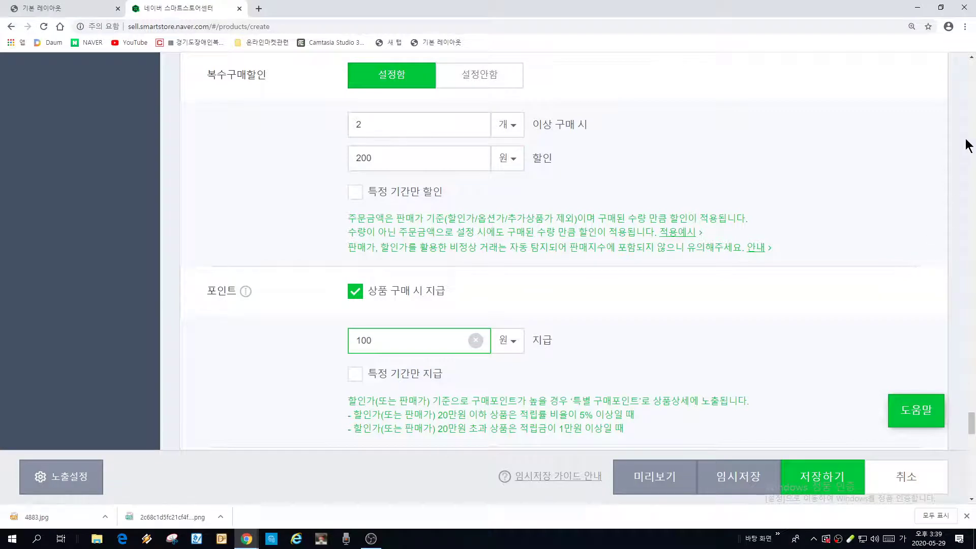
left_click(261, 364)
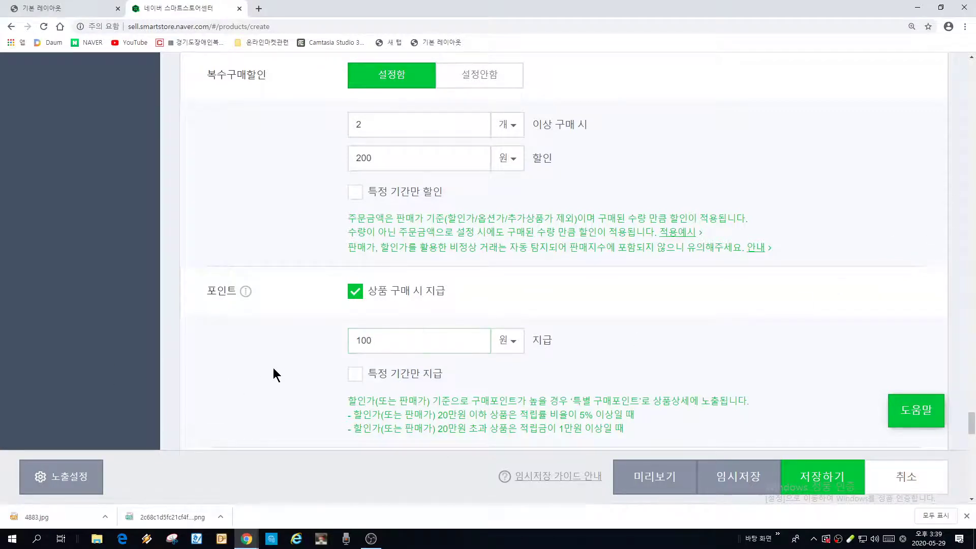
Enable product review points (상품리뷰 작성시 지급), with 50원 for text reviews and 50원 for photo/video reviews
scroll(749, 184, "down", 4)
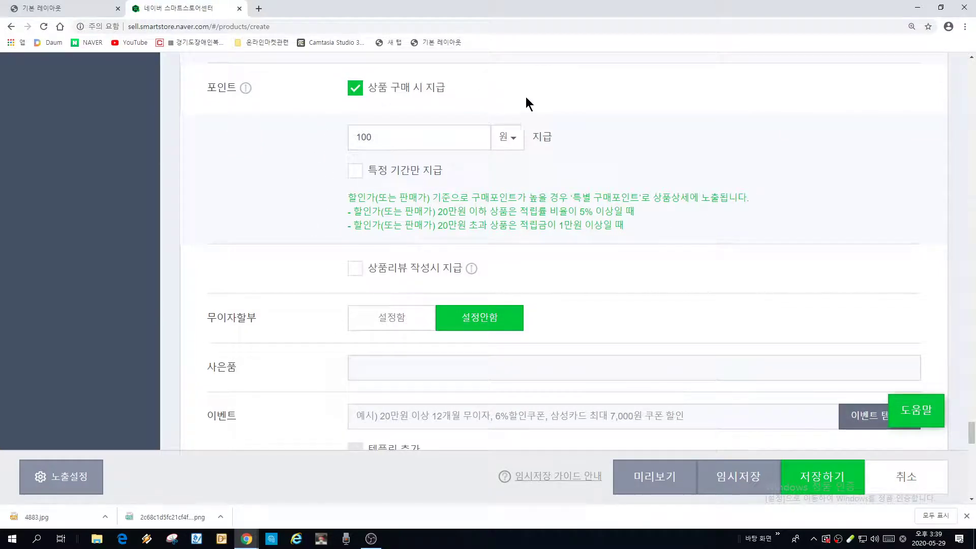
left_click(356, 271)
scroll(675, 275, "down", 5)
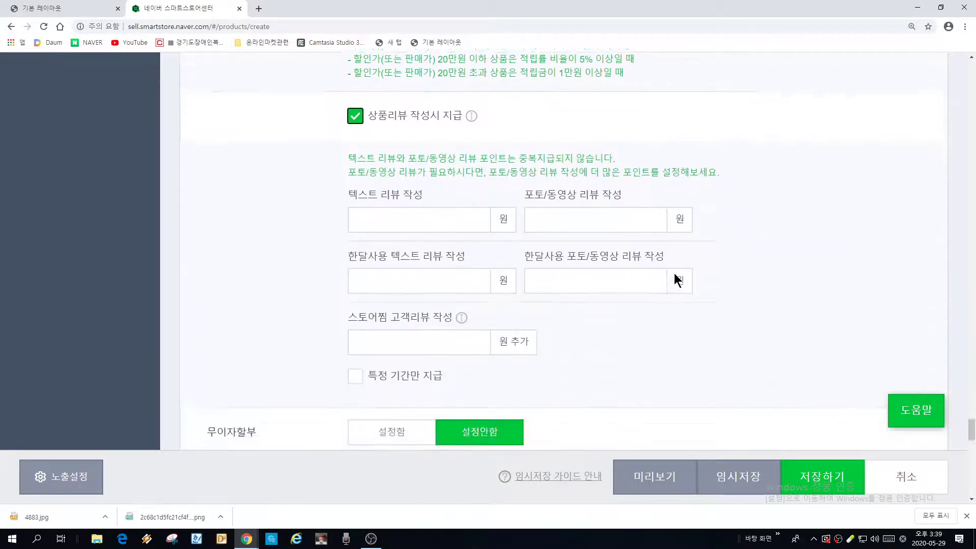
scroll(652, 283, "up", 2)
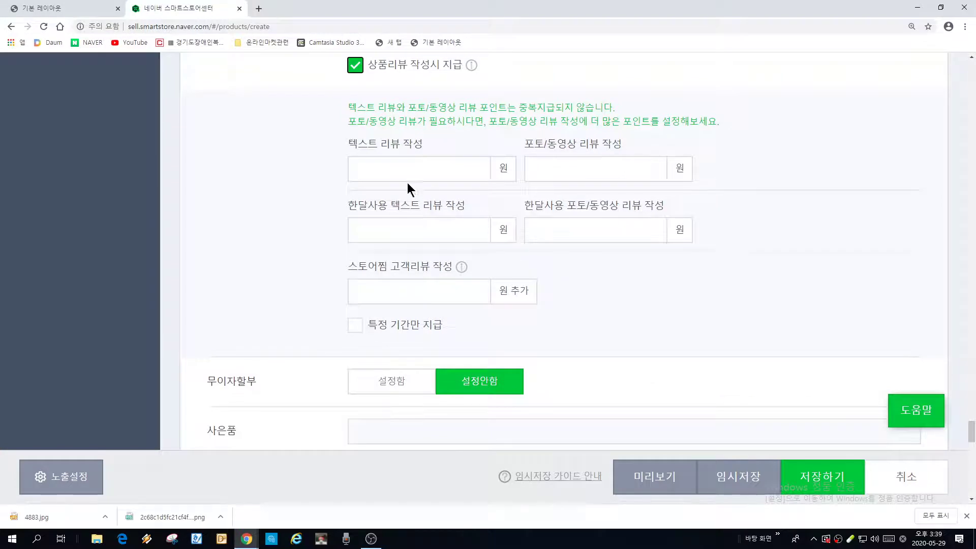
left_click(365, 168)
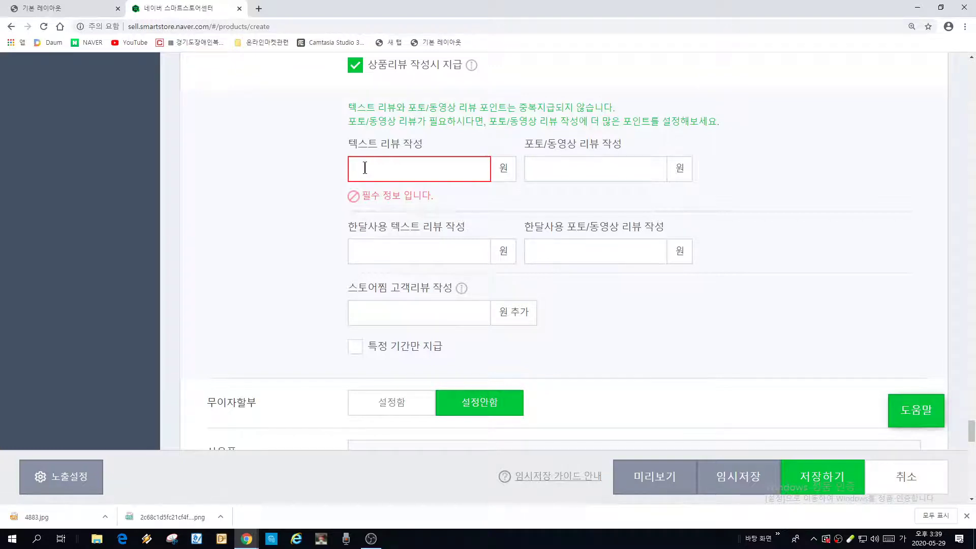
type("50")
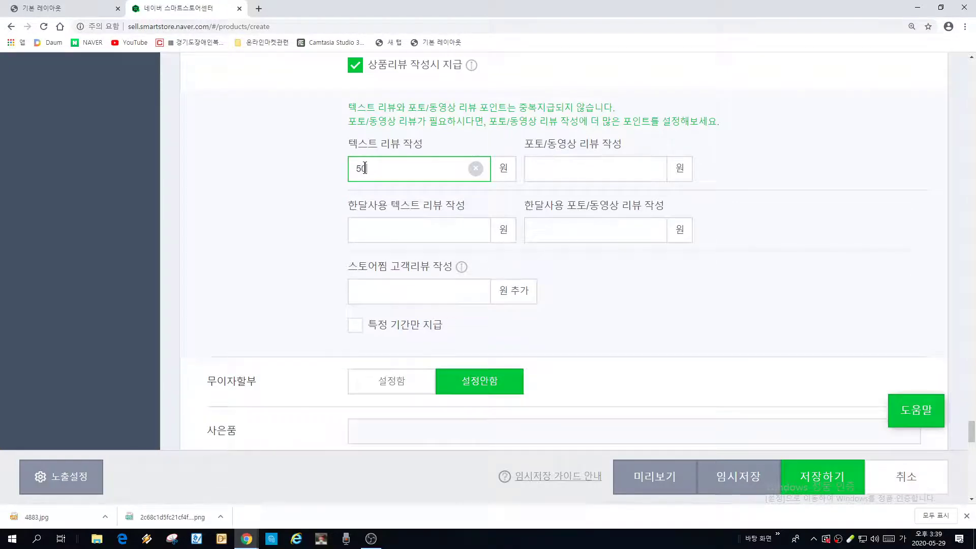
key("Tab")
type("50")
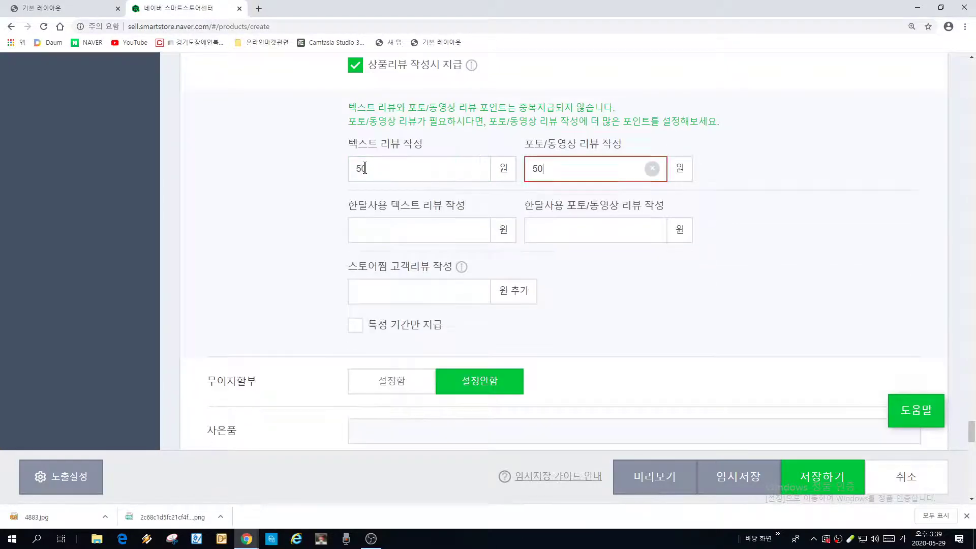
Set the one-month-use review points to 50원 for text and 100원 for photo/video, and the 스토어찜 customer review bonus to 150원
key("Tab")
type("50")
key("Tab")
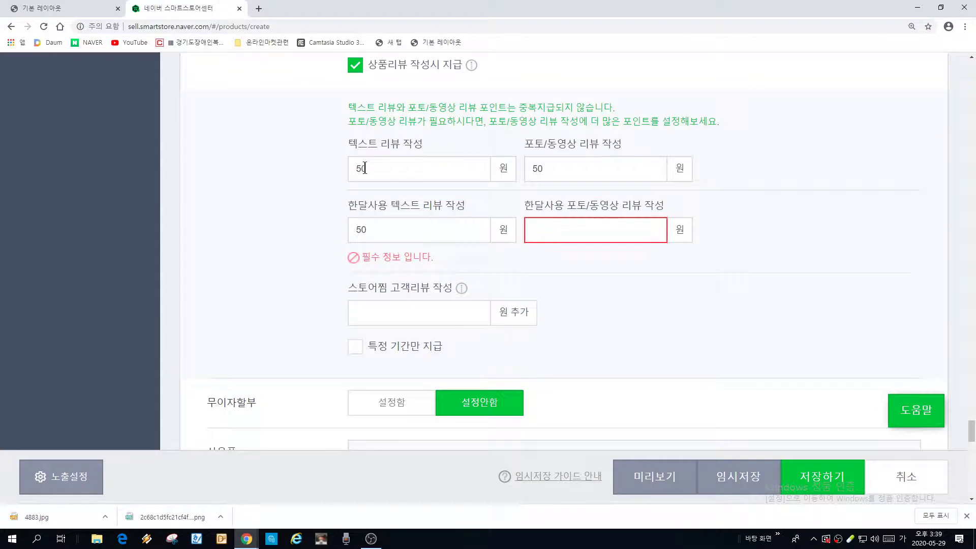
type("100")
key("Tab")
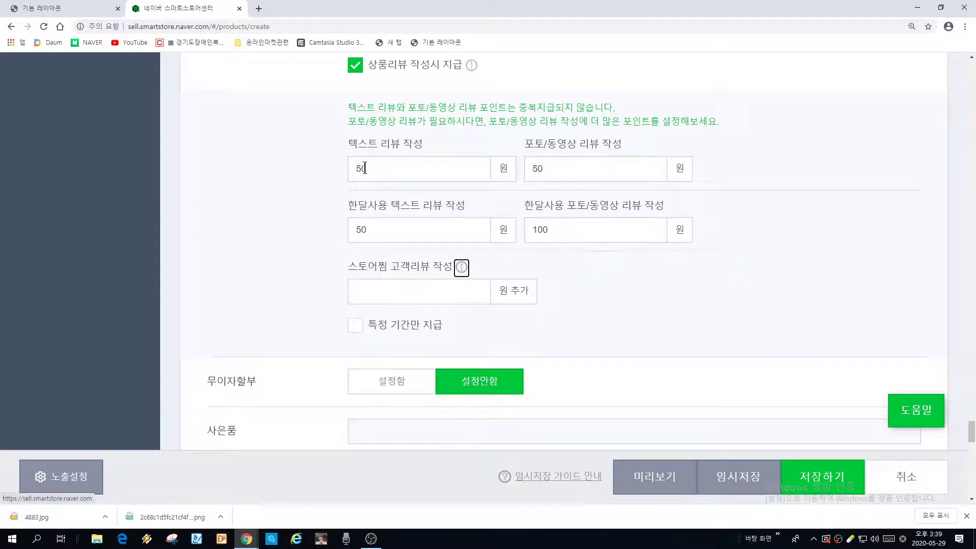
key("Tab")
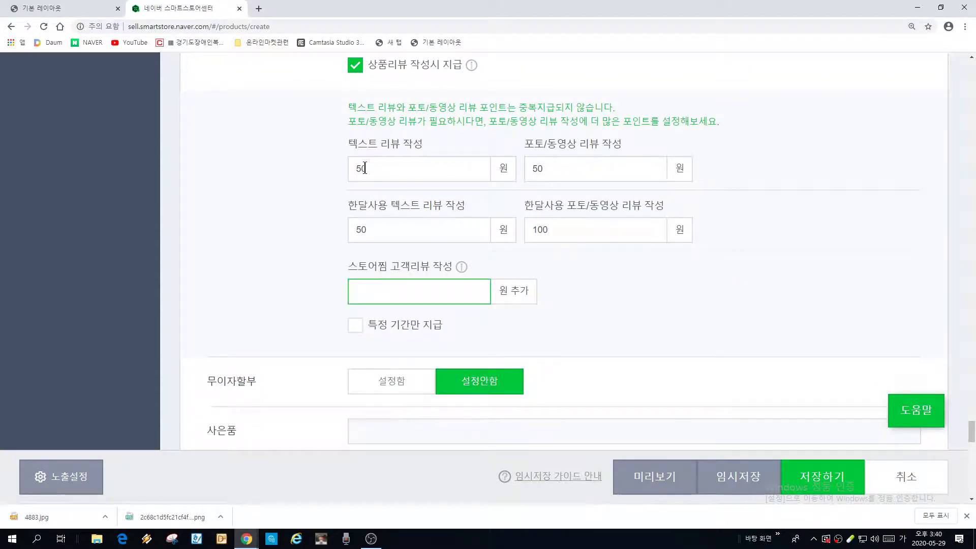
type("150")
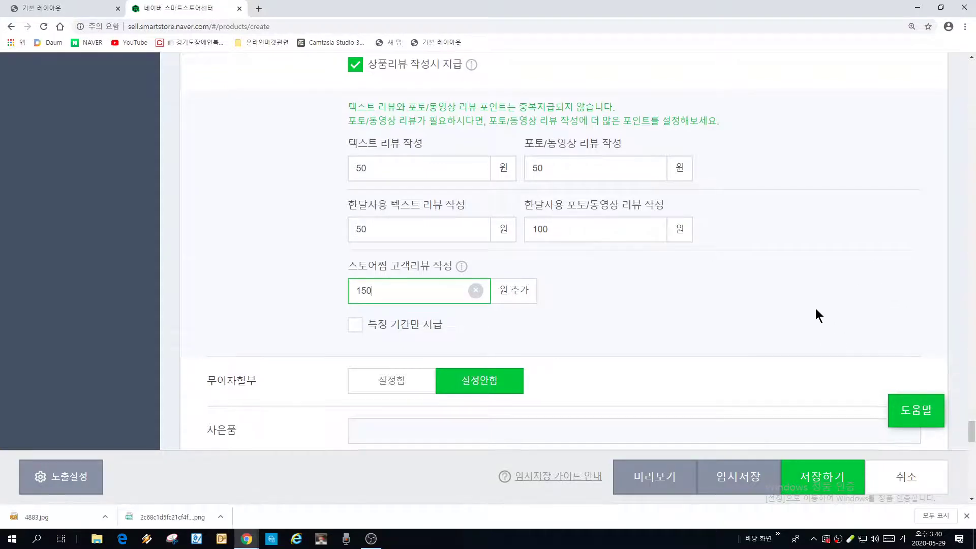
Enable interest-free installments (무이자할부) for the product
scroll(793, 312, "down", 2)
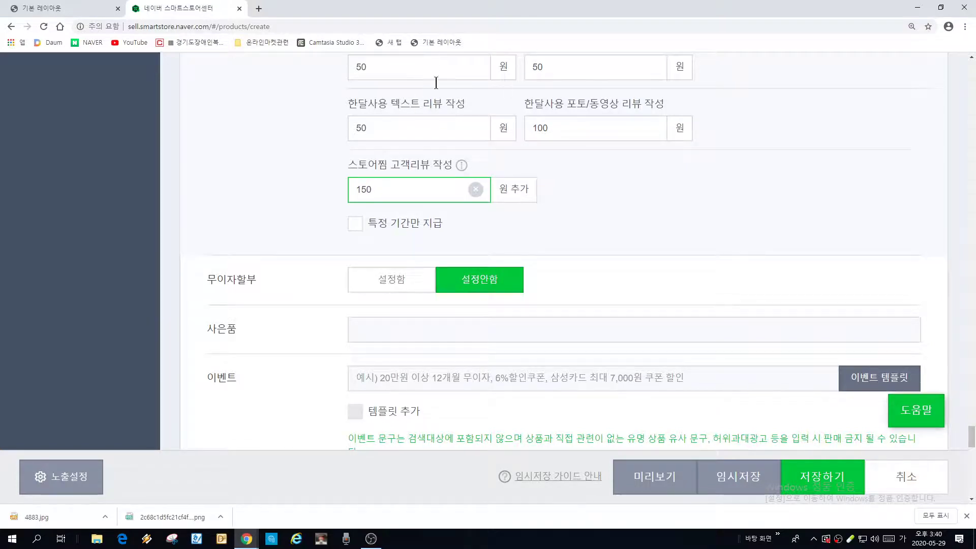
left_click(364, 286)
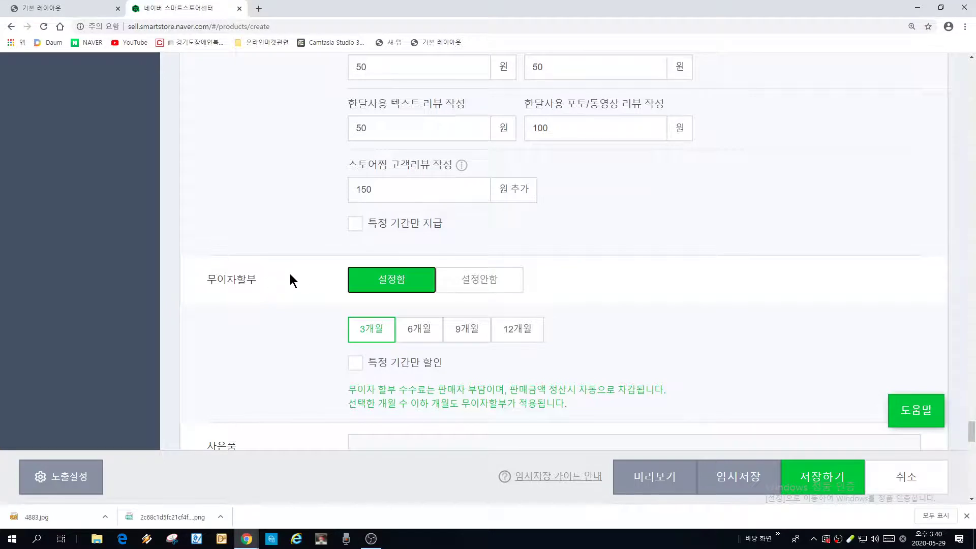
Set interest-free installments (무이자할부) to 설정안함 for the product
left_click(471, 284)
left_click(402, 278)
left_click(481, 285)
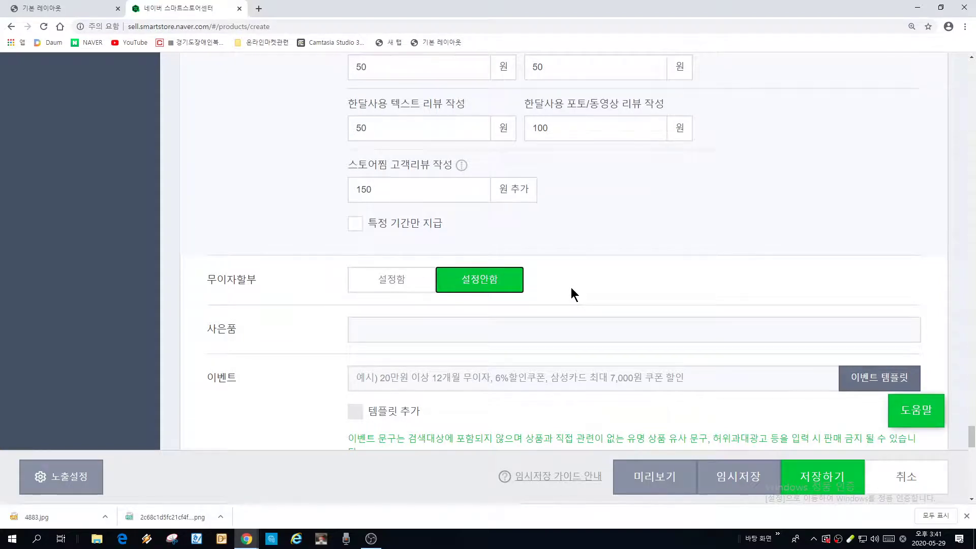
Enter "성심 배송합니당." as the free gift text (사은품)
scroll(572, 289, "down", 1)
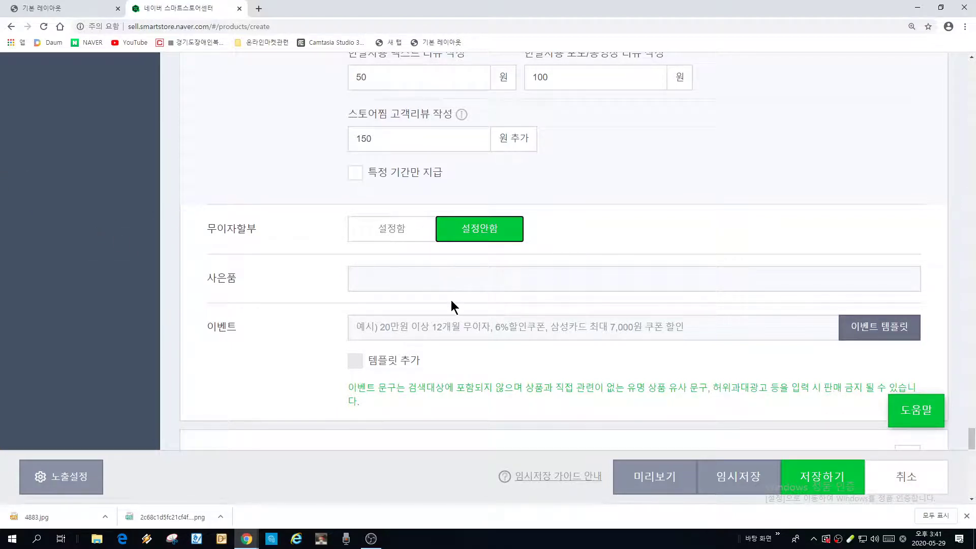
left_click(415, 275)
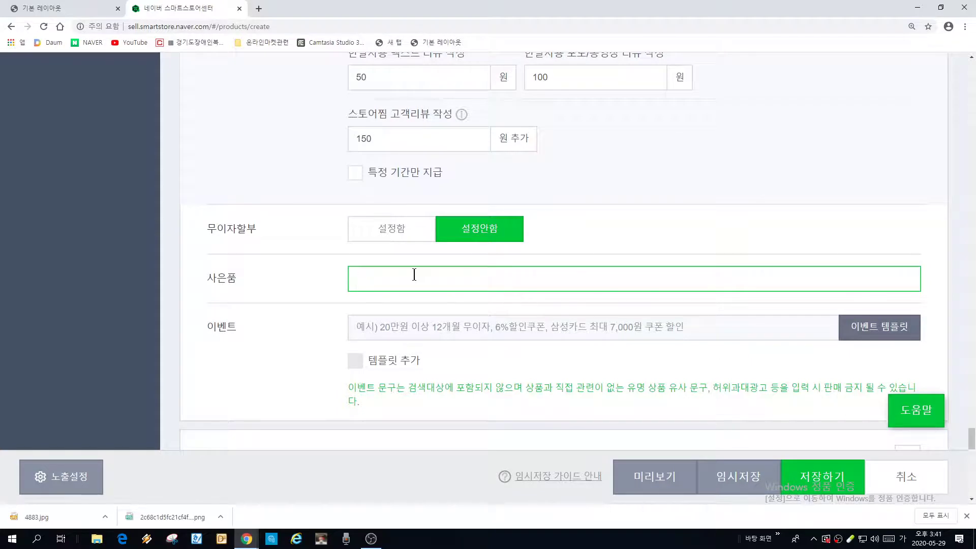
type("ㅓ")
key("BackSpace")
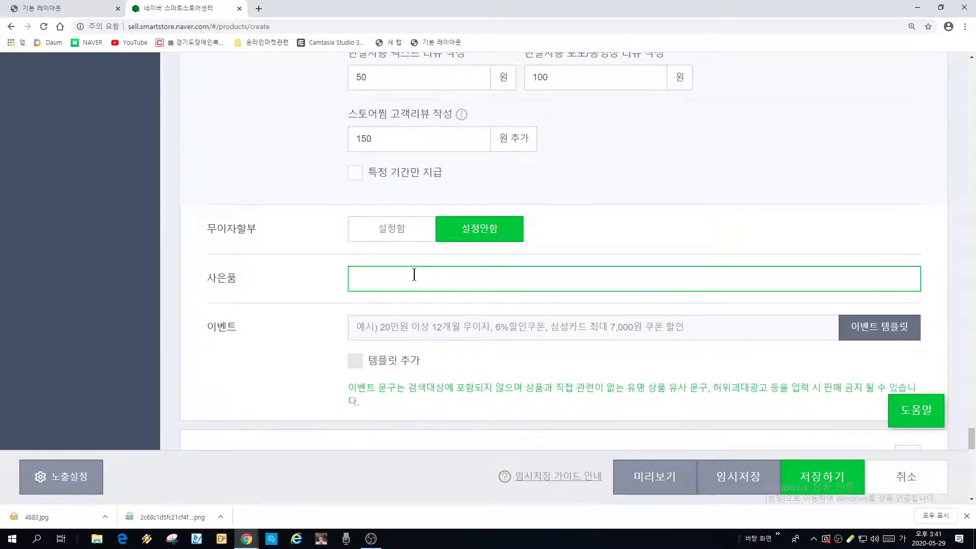
type("성심 씨")
type("\\\\")
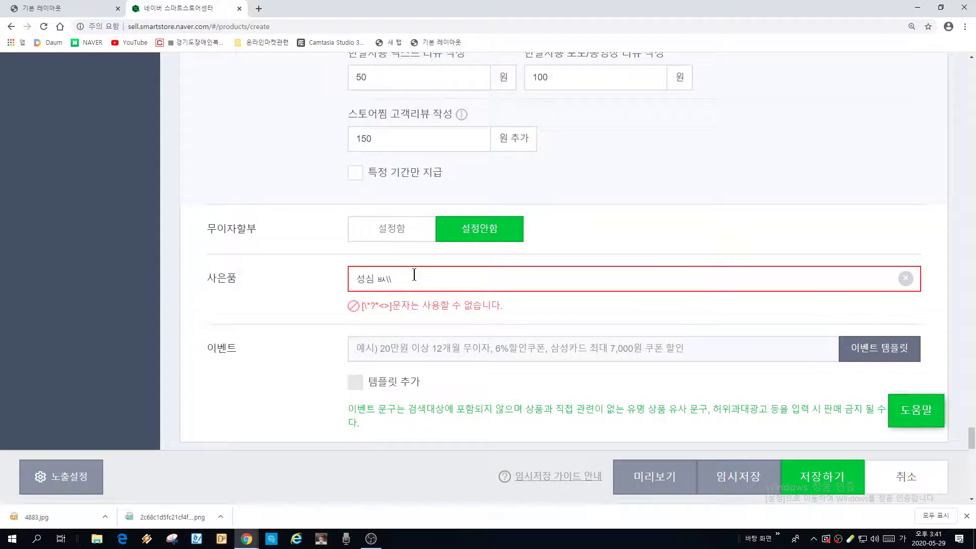
key("BackSpace")
key("BackSpace")
type("배")
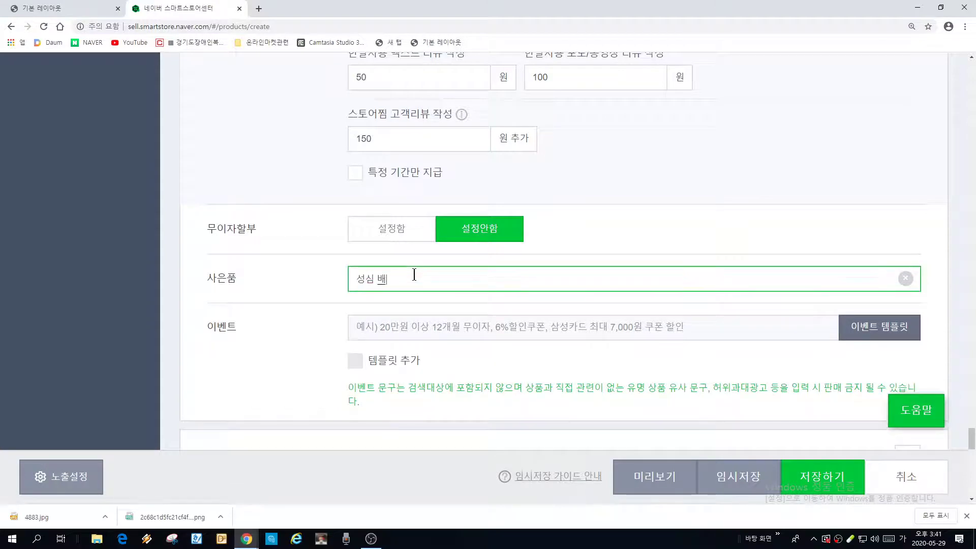
type("송합니당.")
Enter "체지방에 좋은 에비씨주스" as the event text (이벤트)
left_click(405, 325)
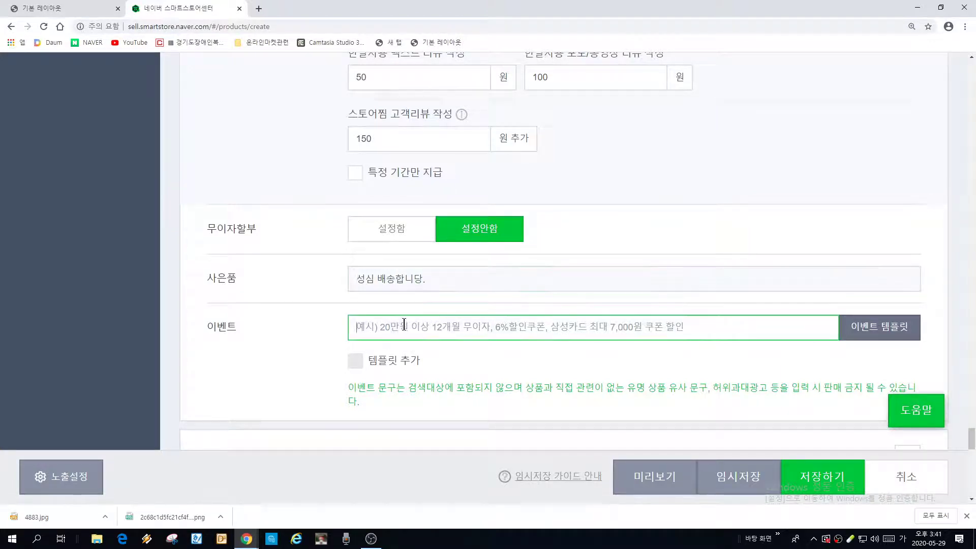
scroll(405, 324, "down", 1)
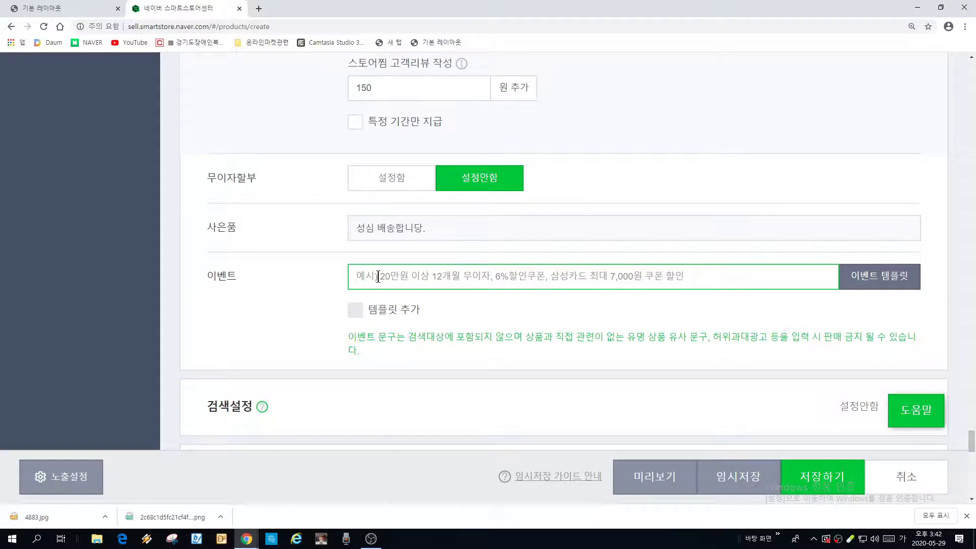
type("체")
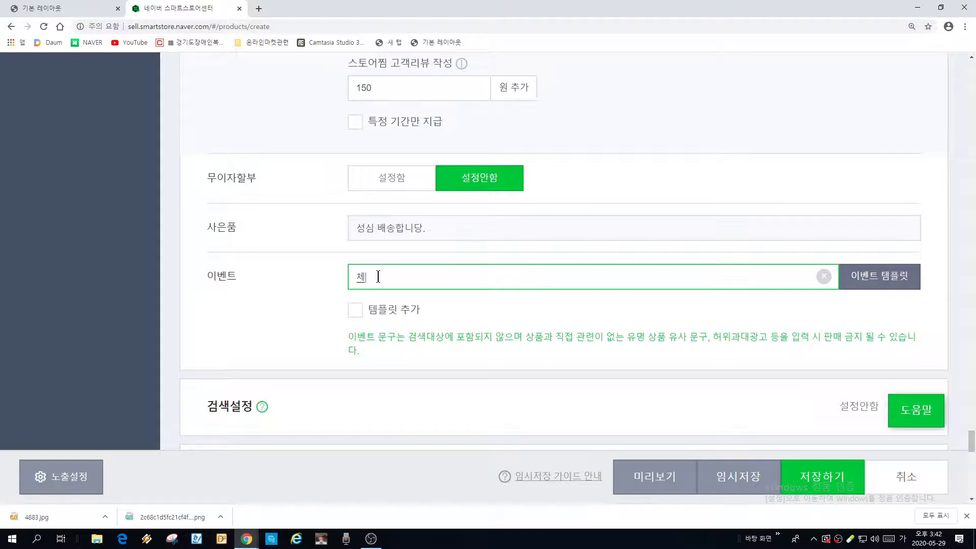
type("지방에 좋은 에비씨주스")
Expand the search settings (검색설정) section and enable direct tag entry (태그 직접 입력)
scroll(768, 176, "down", 2)
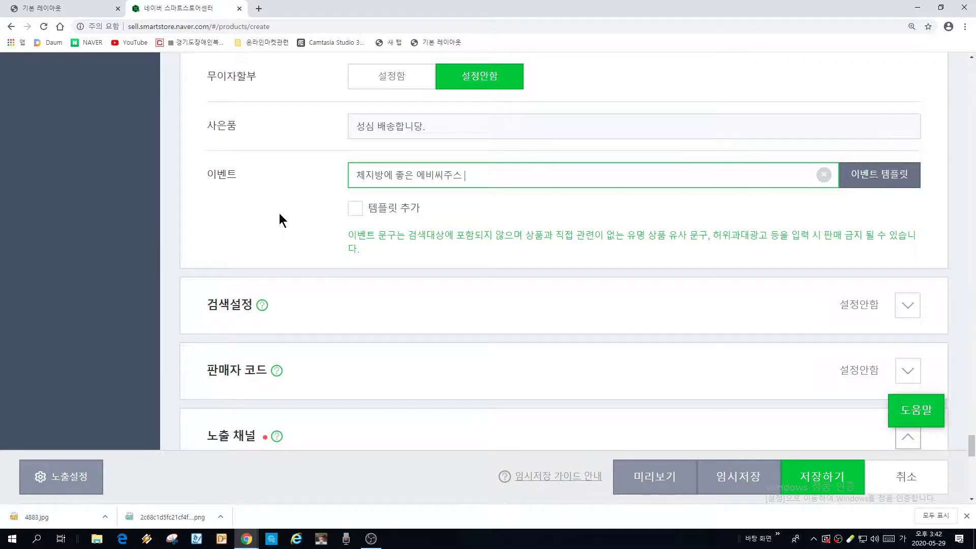
scroll(279, 211, "down", 1)
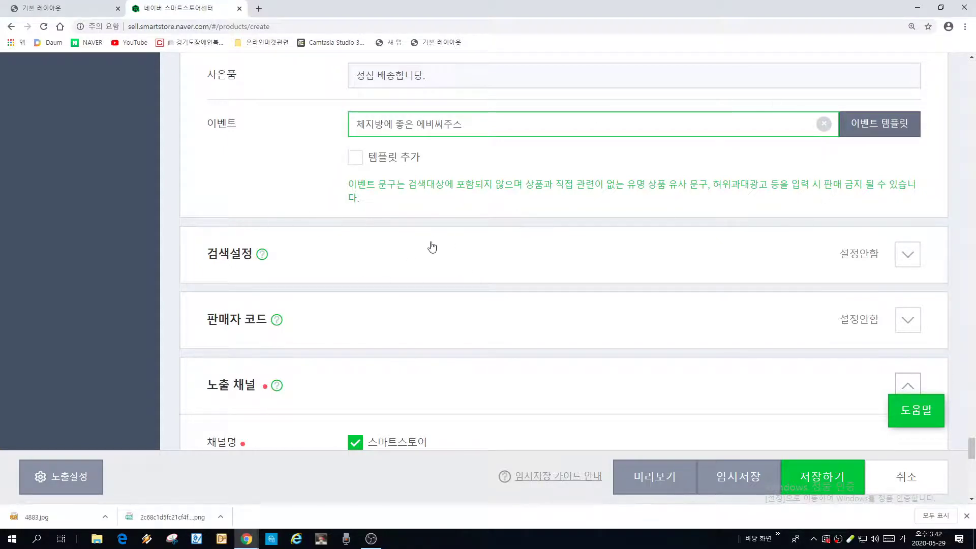
left_click(367, 264)
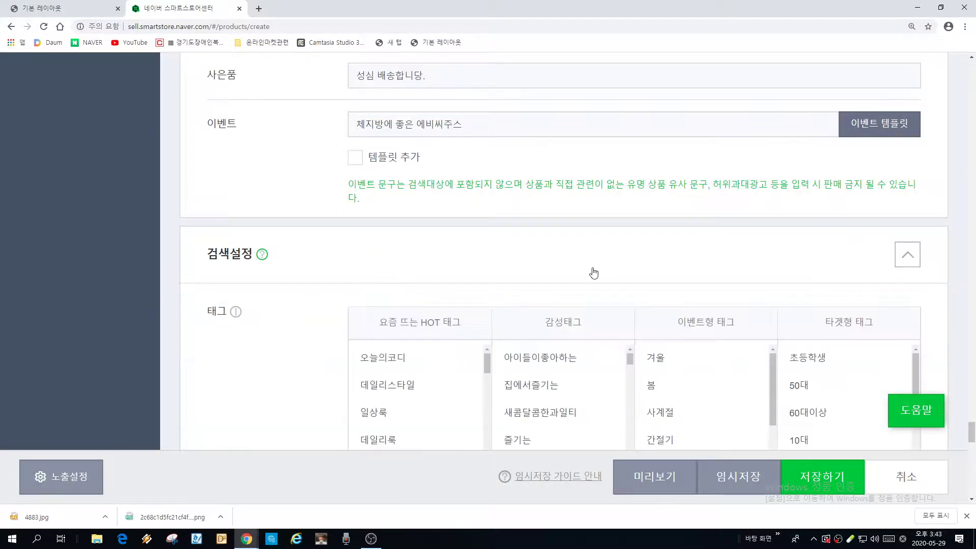
scroll(594, 273, "down", 2)
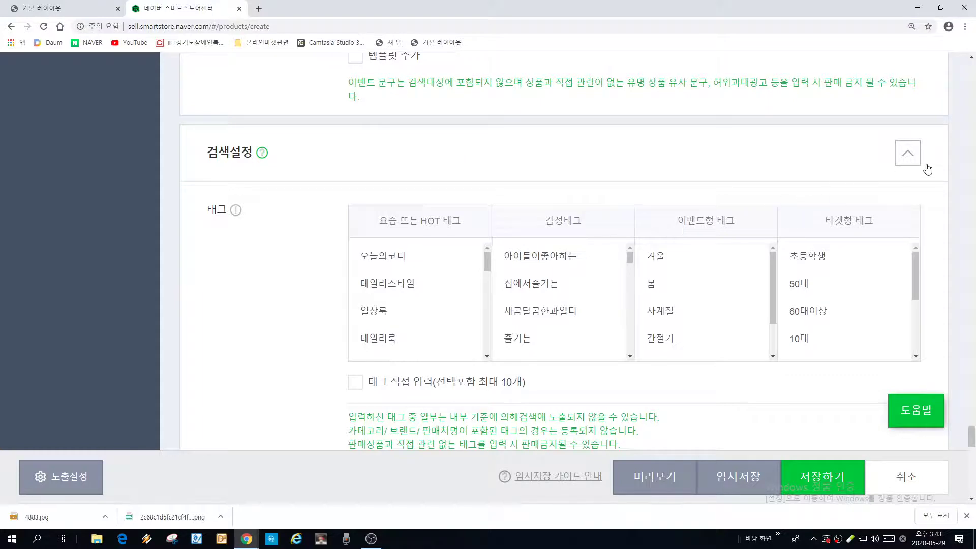
left_click_drag(972, 441, 971, 442)
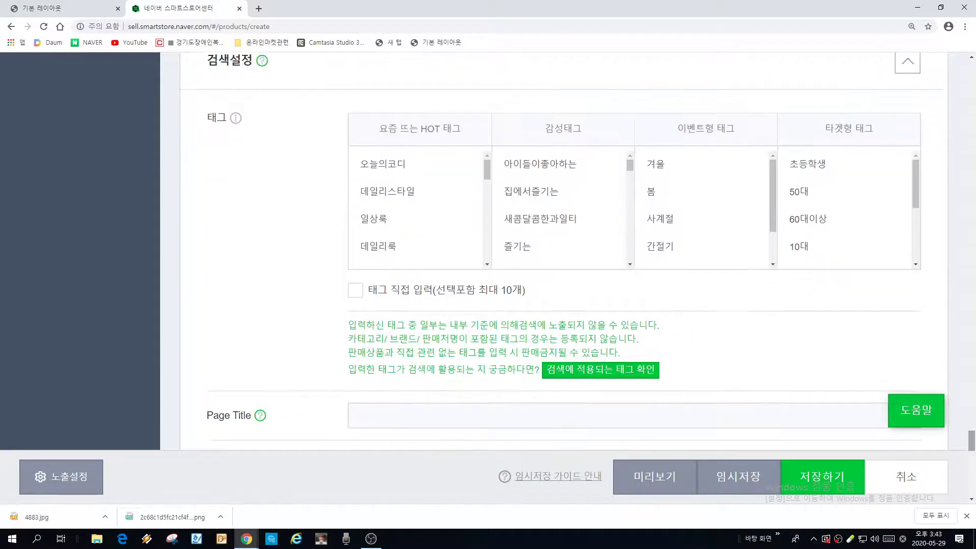
left_click(356, 291)
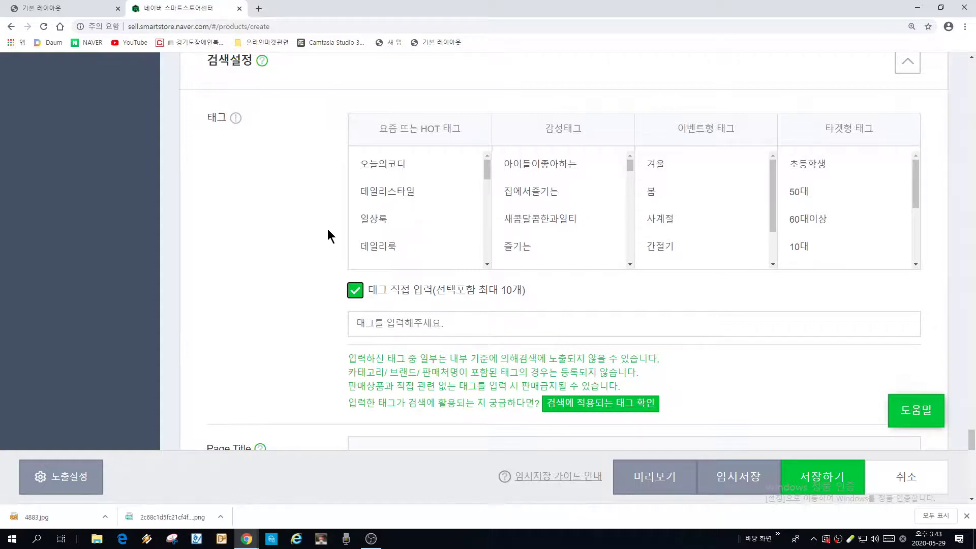
Look up 주스 in the direct tag entry and add the suggested tag 주스사과
left_click(412, 324)
type("주스")
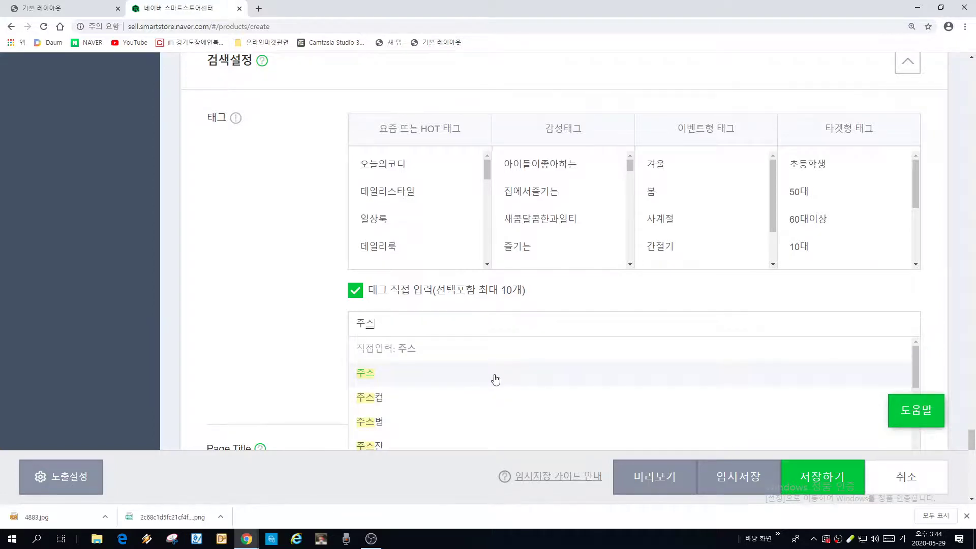
scroll(960, 310, "down", 1)
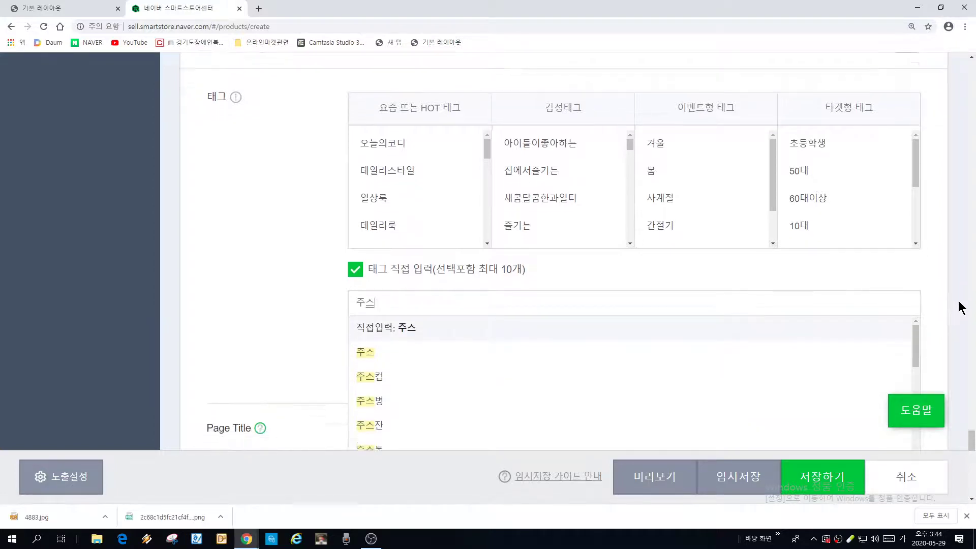
scroll(961, 307, "down", 3)
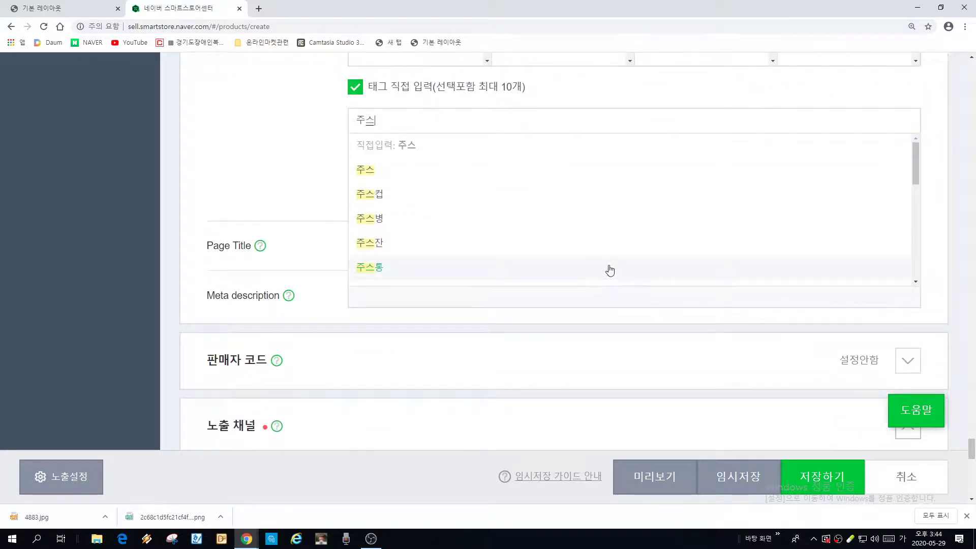
scroll(603, 246, "down", 1)
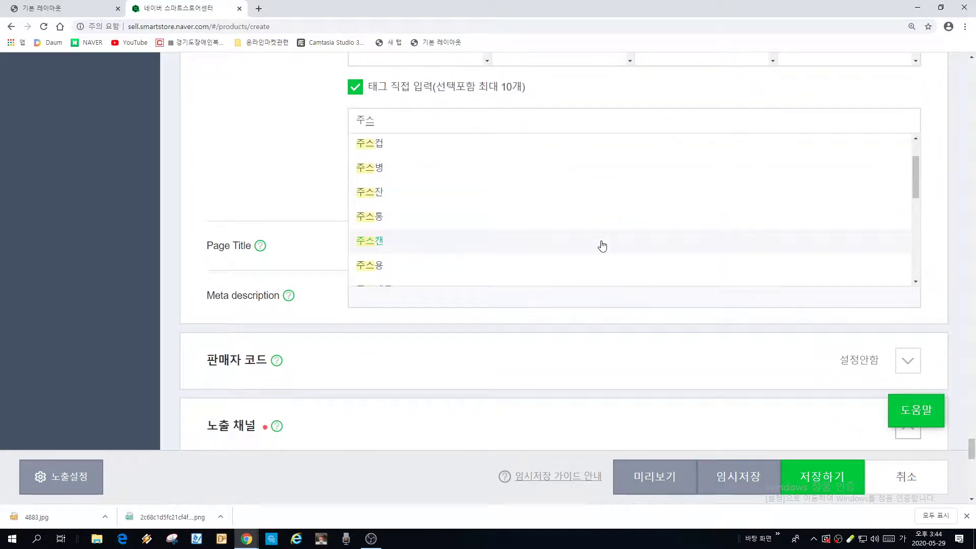
scroll(603, 246, "down", 1)
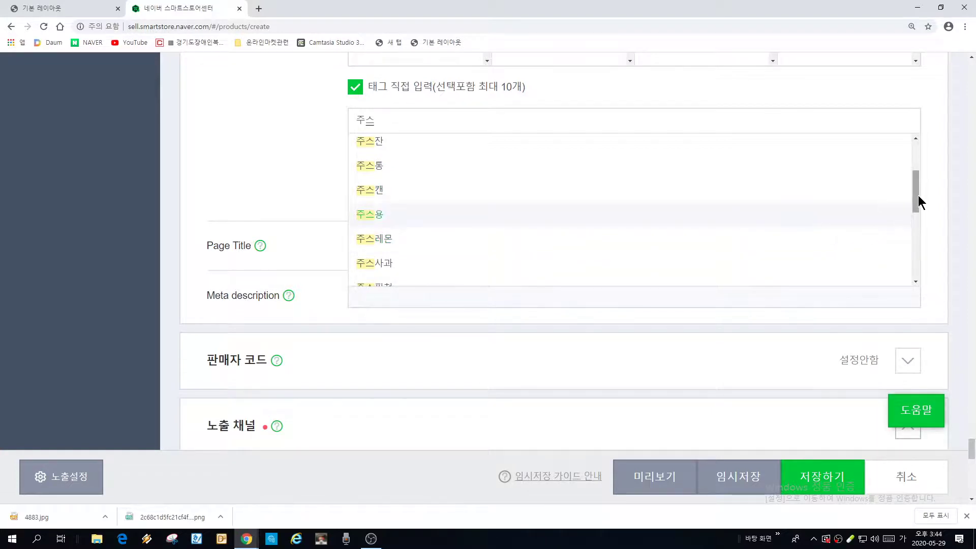
left_click_drag(918, 196, 920, 212)
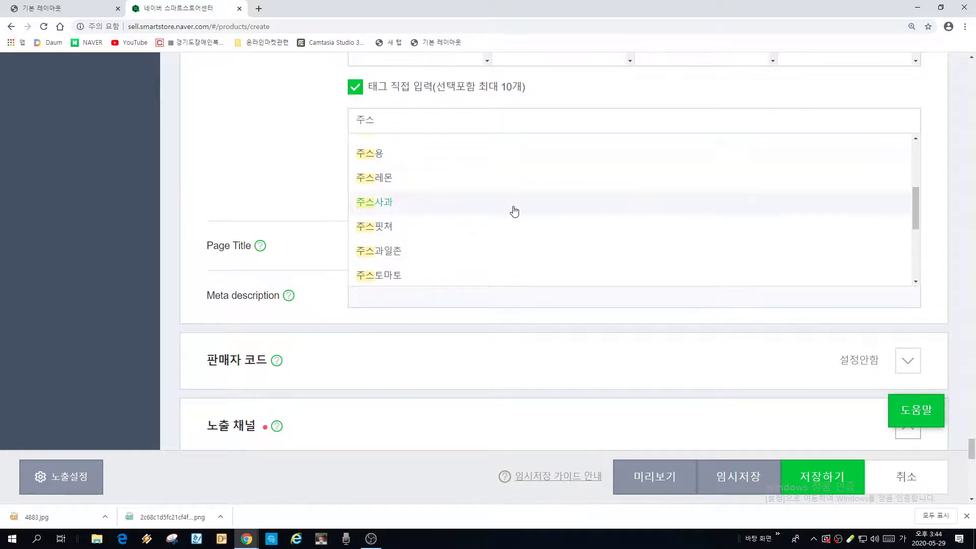
key("BackSpace")
type("식")
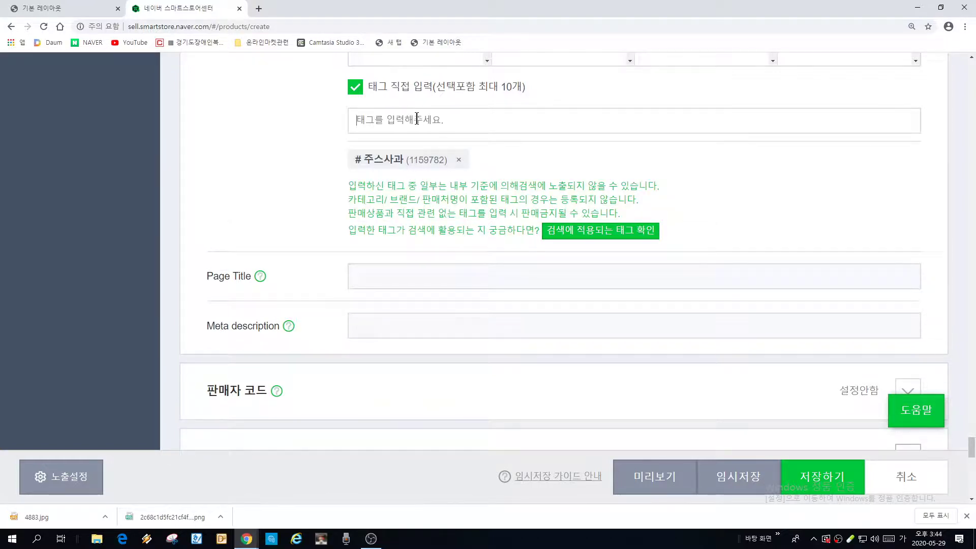
Browse the tag suggestions for 주스 again to find another suitable tag
type("주스")
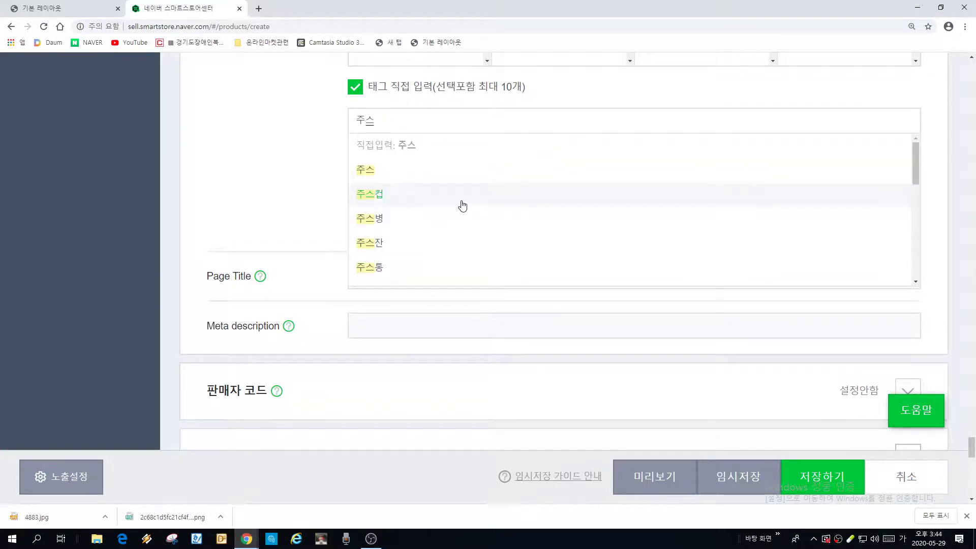
scroll(463, 204, "down", 2)
scroll(465, 203, "down", 2)
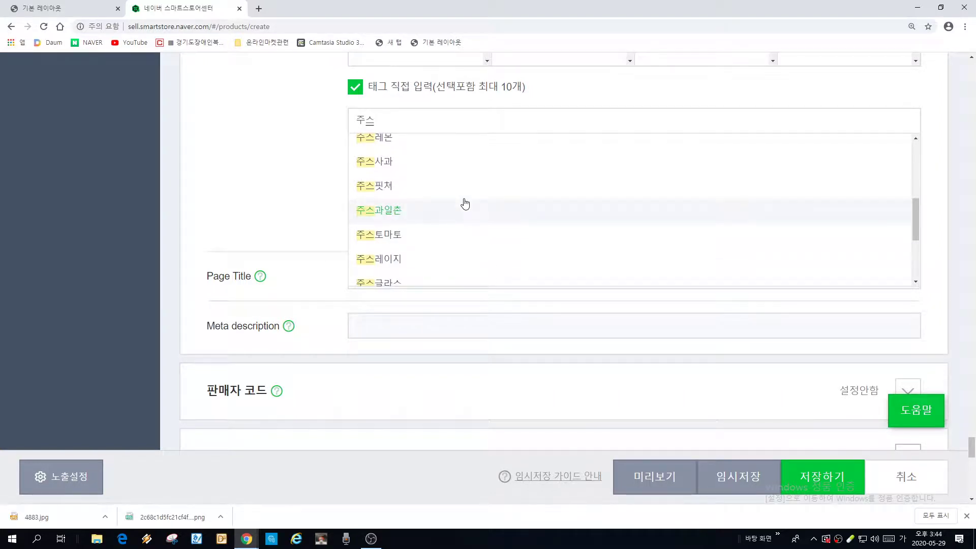
Switch to the source shop's ABC주스 product page and examine its product details and ingredients for tag ideas
left_click(60, 12)
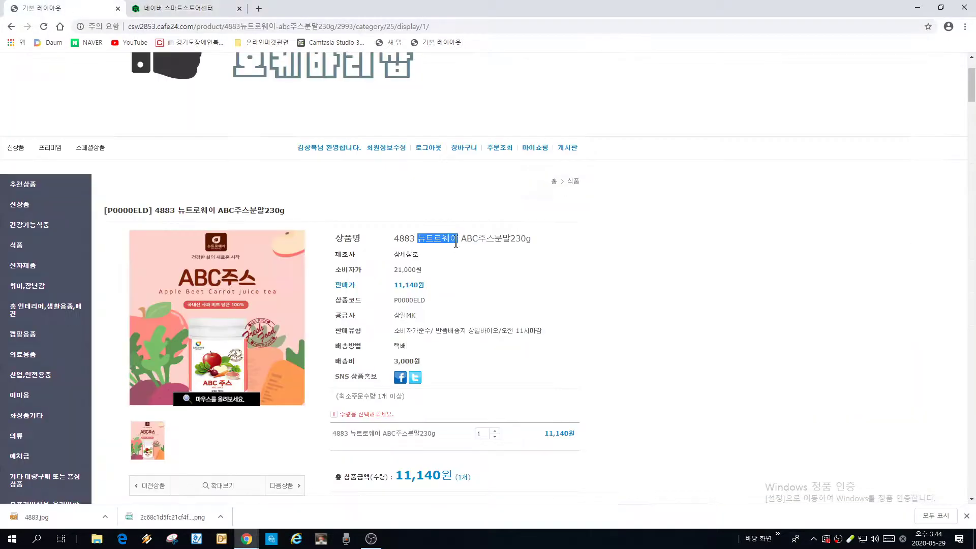
scroll(477, 242, "down", 10)
scroll(476, 242, "down", 3)
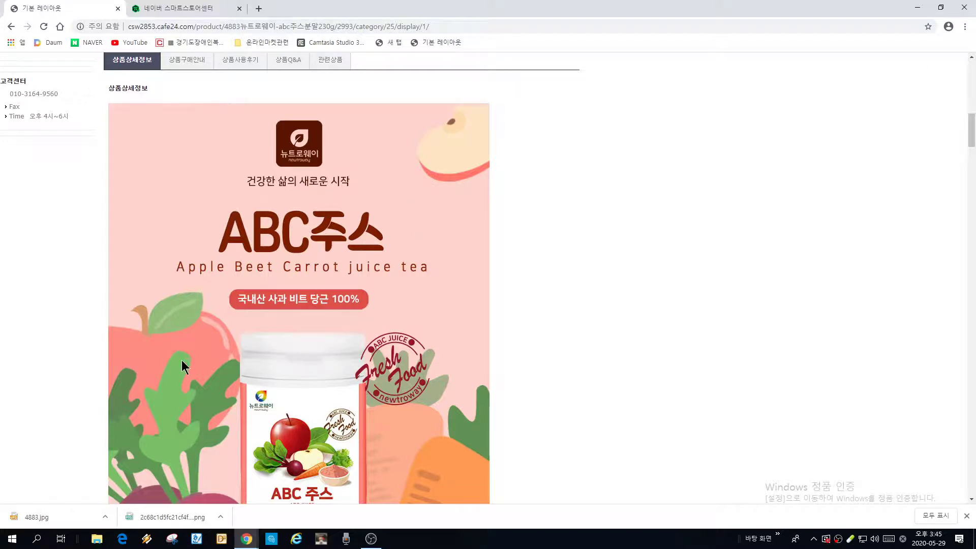
scroll(338, 328, "up", 7)
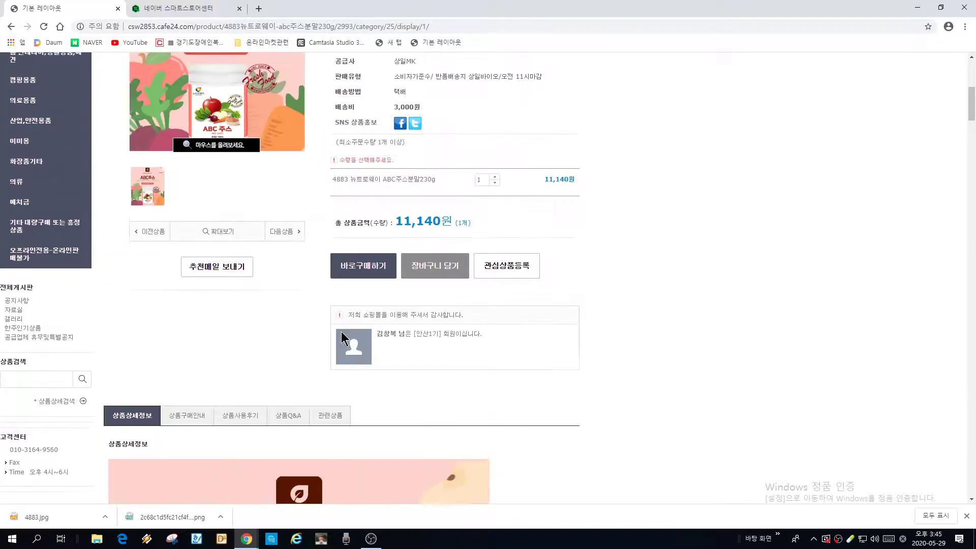
scroll(237, 210, "up", 6)
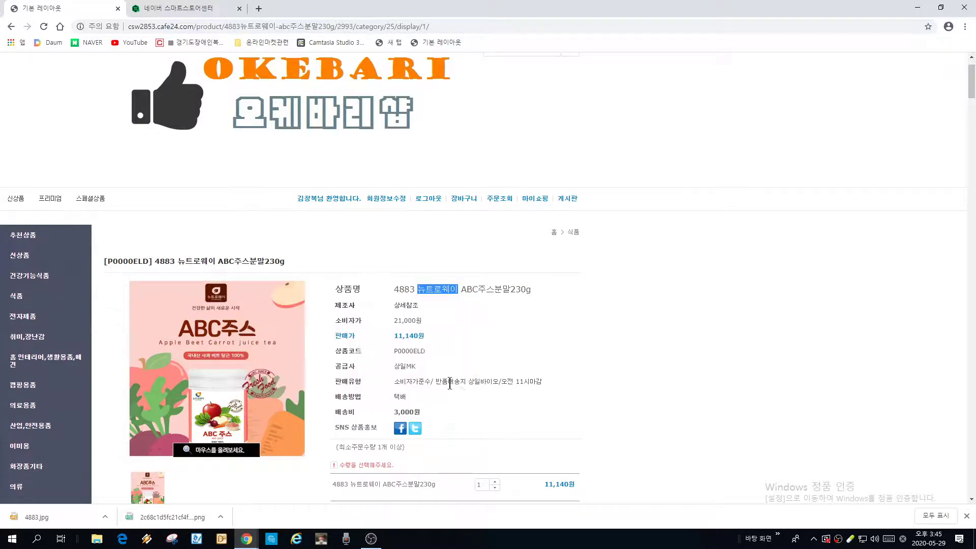
scroll(247, 389, "down", 12)
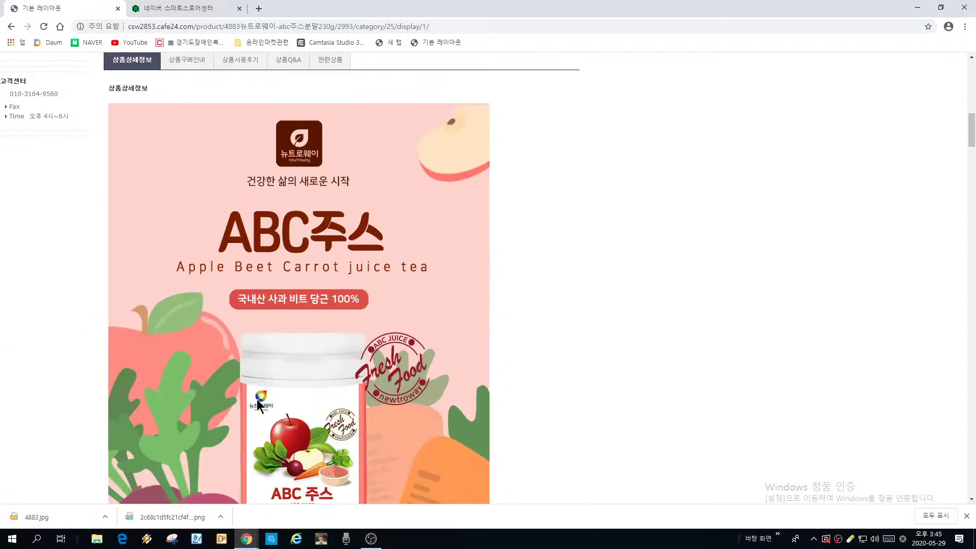
scroll(257, 398, "down", 14)
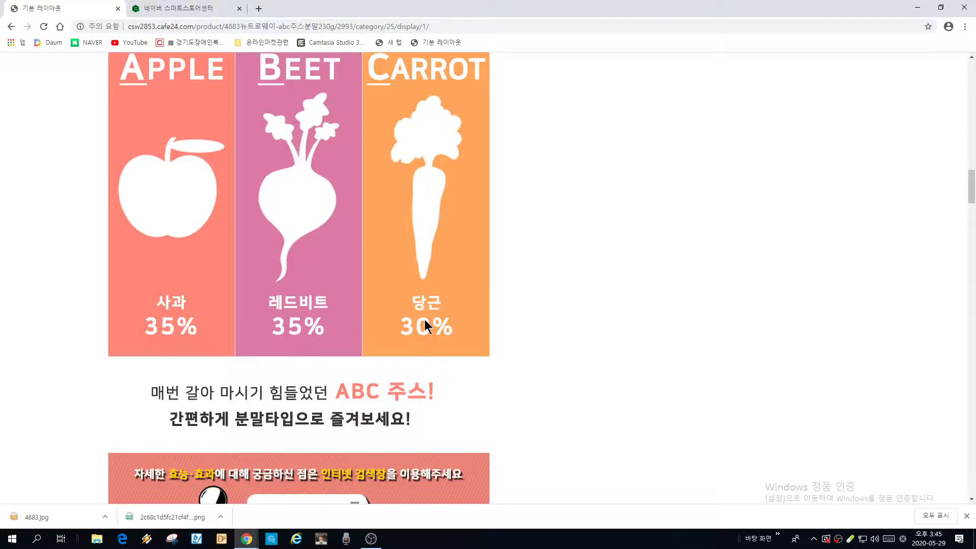
Switch back to the Smart Store product form, look up 주스 in the direct tag entry and add the suggested tag 주스과즙음료
left_click(169, 10)
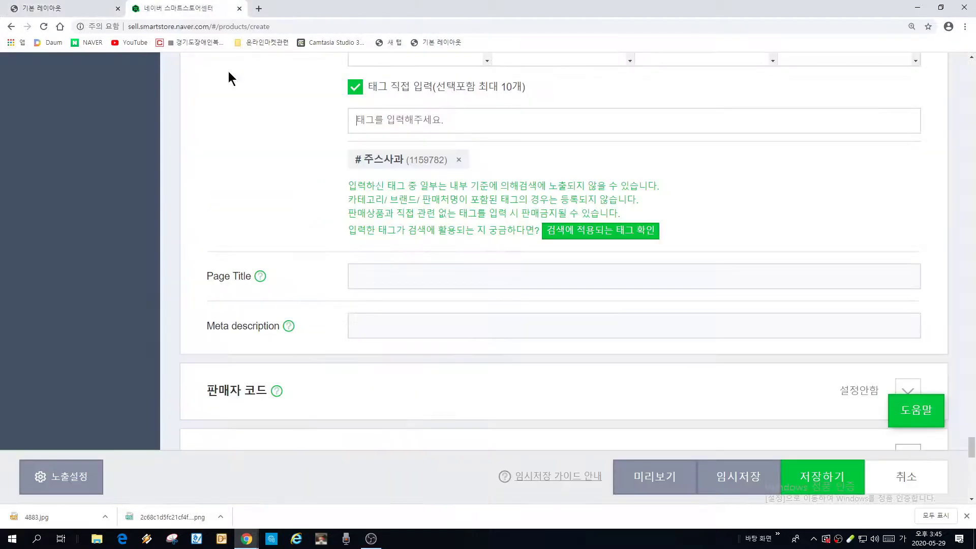
left_click(425, 114)
type("주스")
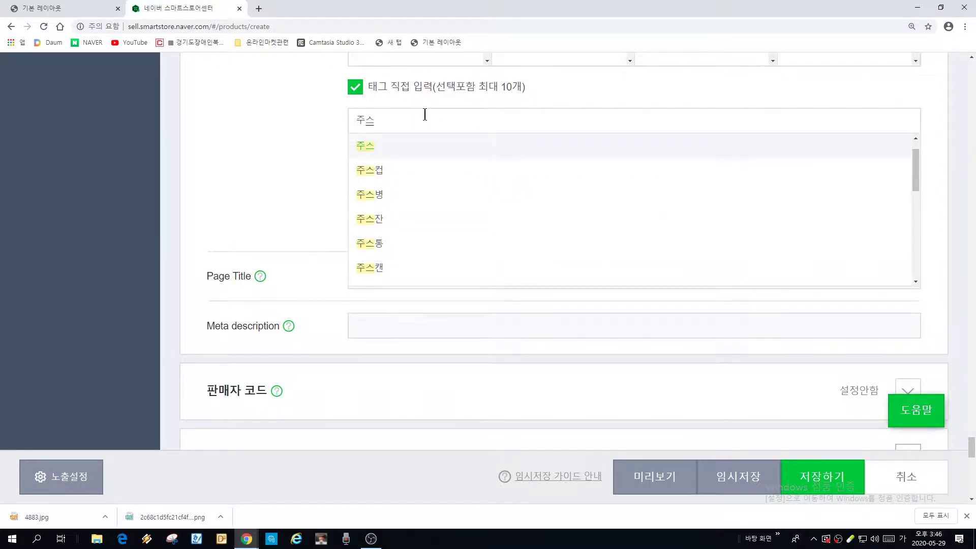
scroll(492, 241, "down", 3)
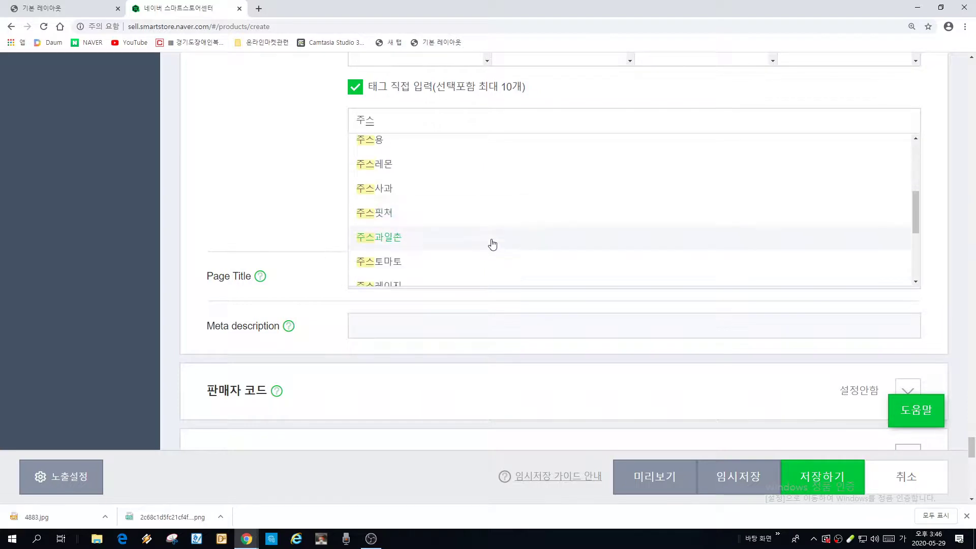
scroll(492, 244, "down", 3)
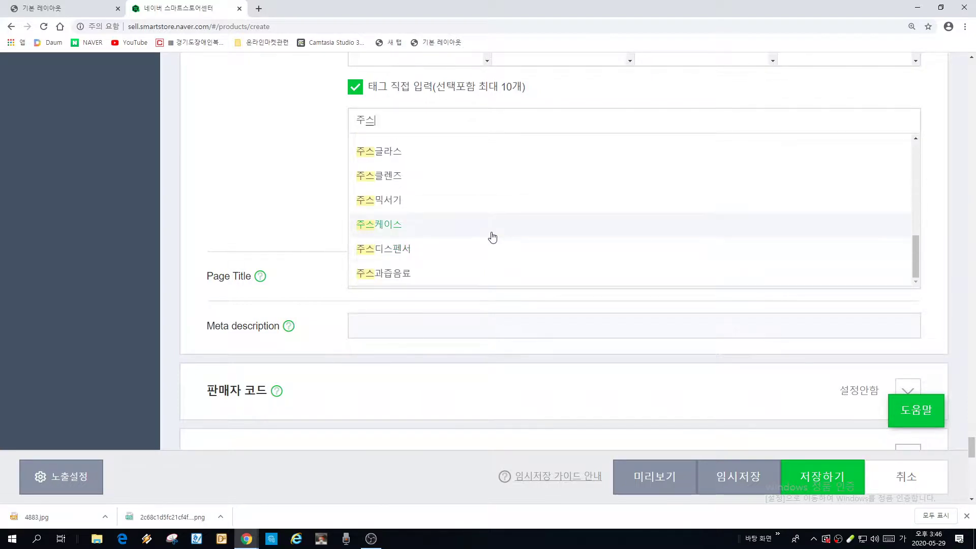
scroll(492, 237, "down", 2)
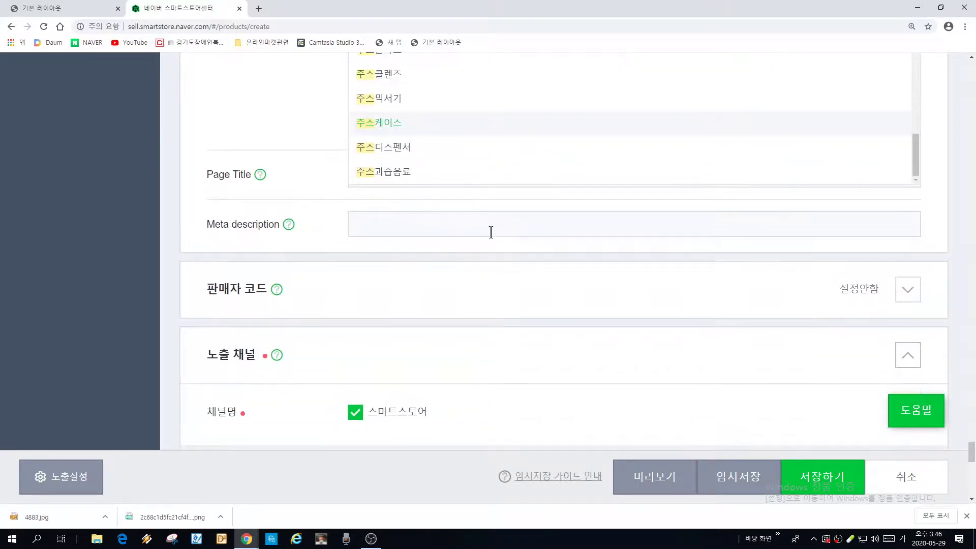
left_click(397, 177)
scroll(552, 295, "up", 2)
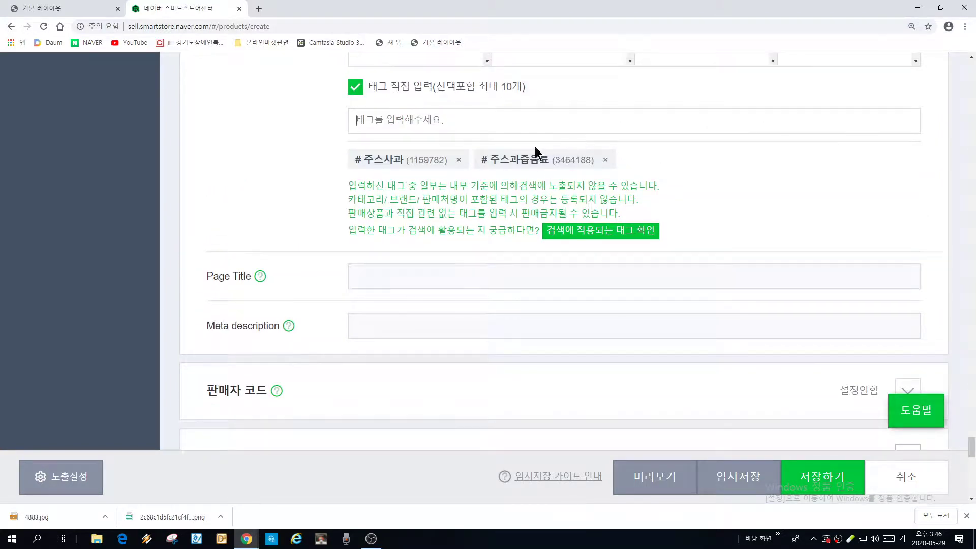
Browse the preset target tags (타겟형 태그) and emotional tags (감성태그) for ones that suit the product
scroll(584, 280, "up", 4)
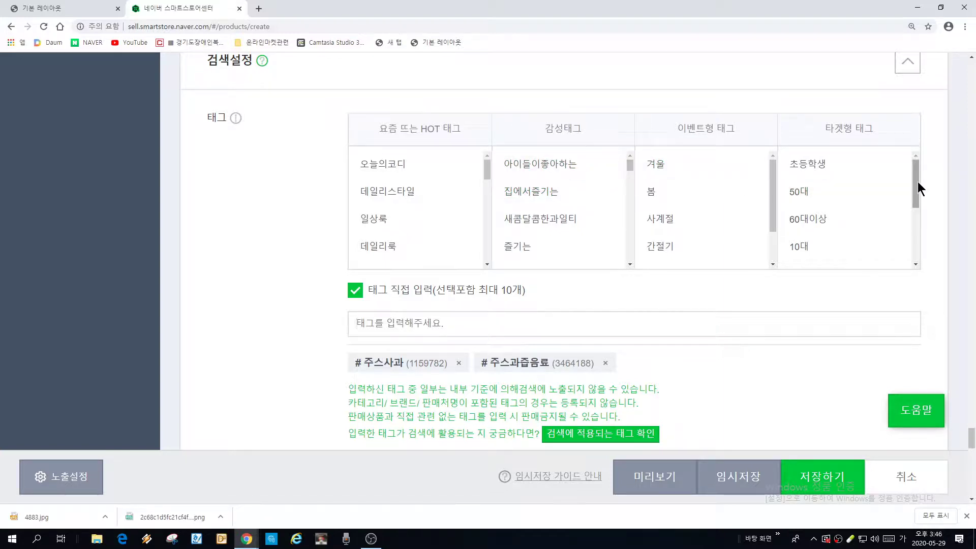
left_click_drag(917, 181, 920, 224)
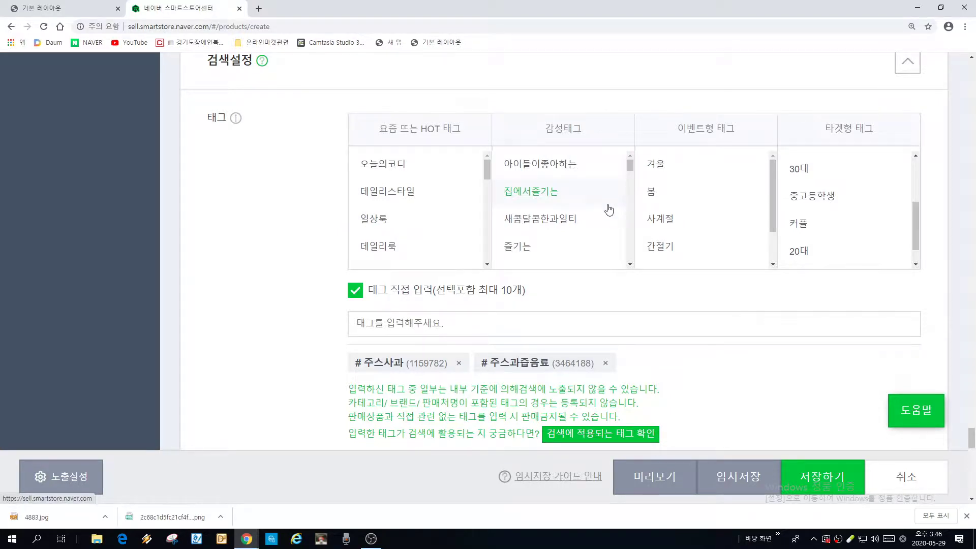
left_click_drag(631, 167, 633, 198)
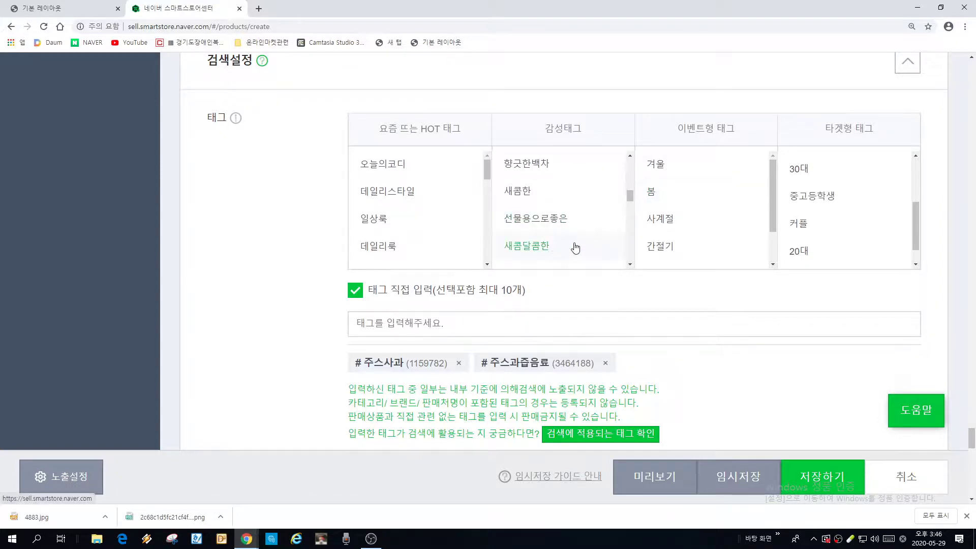
Look up 비트 in the direct tag entry and add the suggested tag 비트제품
left_click(497, 317)
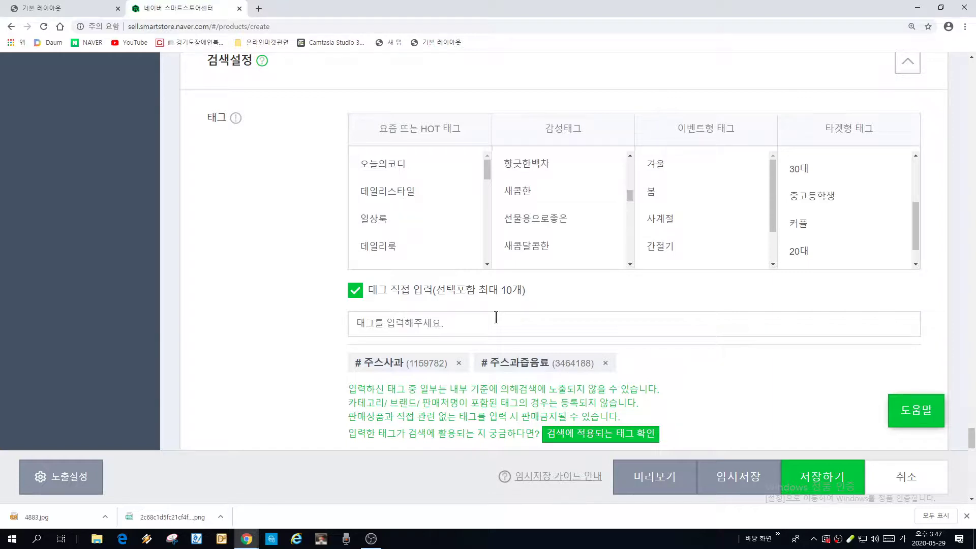
type("비트")
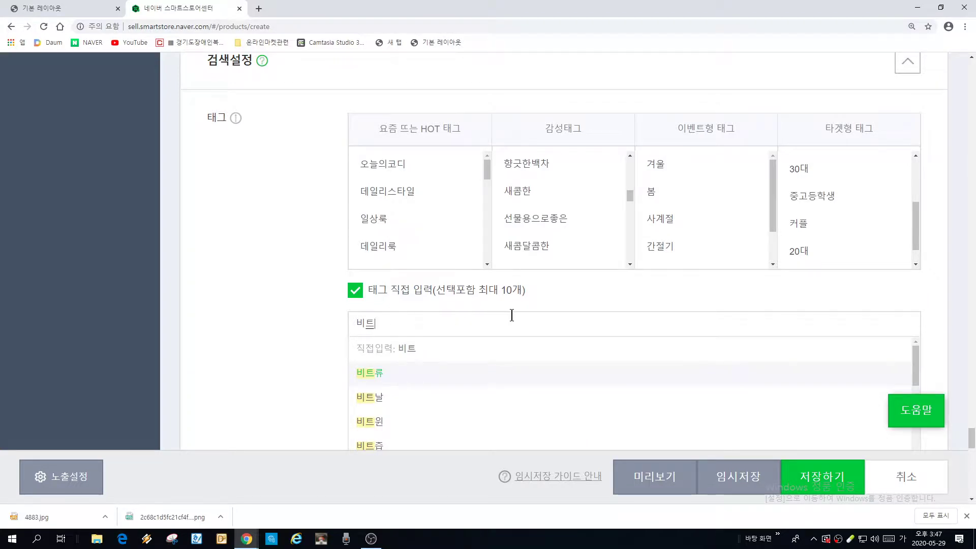
scroll(533, 359, "down", 3)
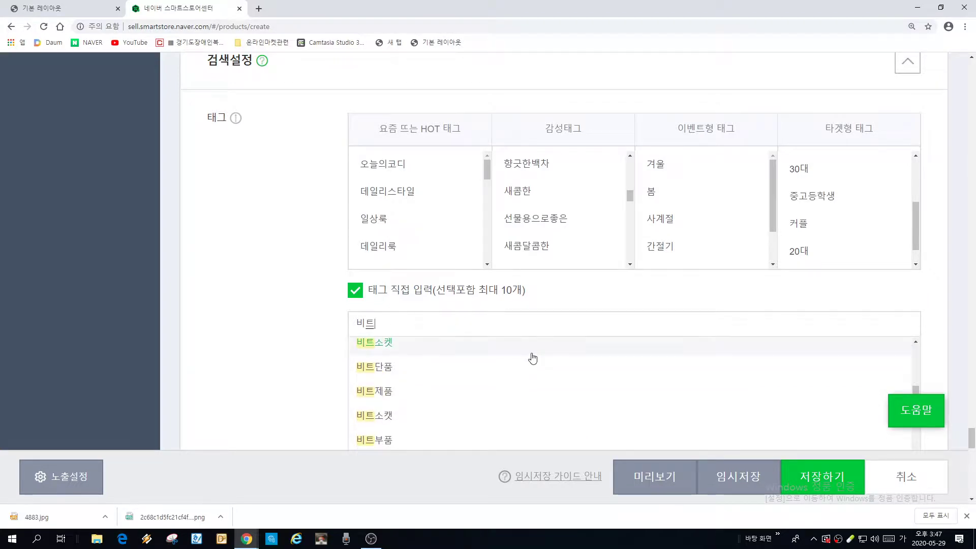
scroll(533, 359, "down", 2)
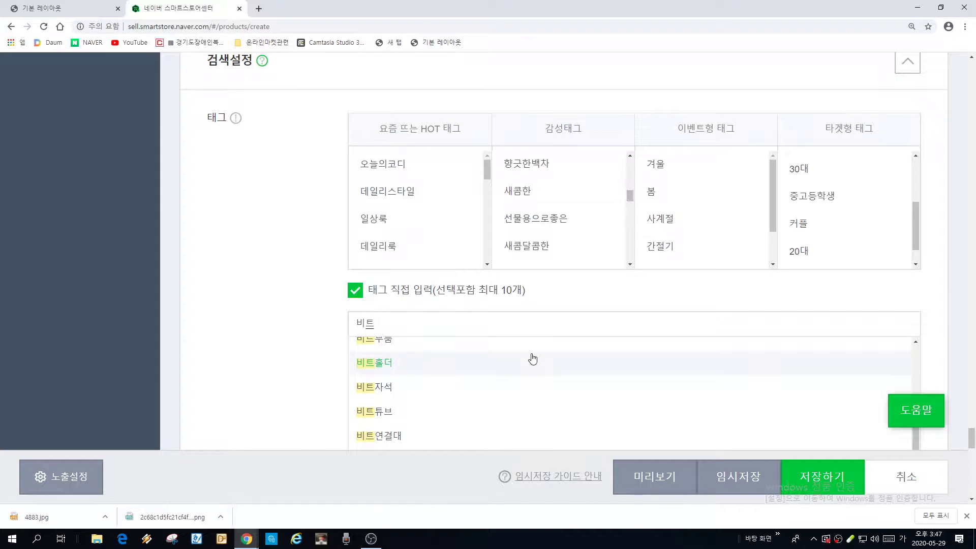
scroll(532, 359, "down", 3)
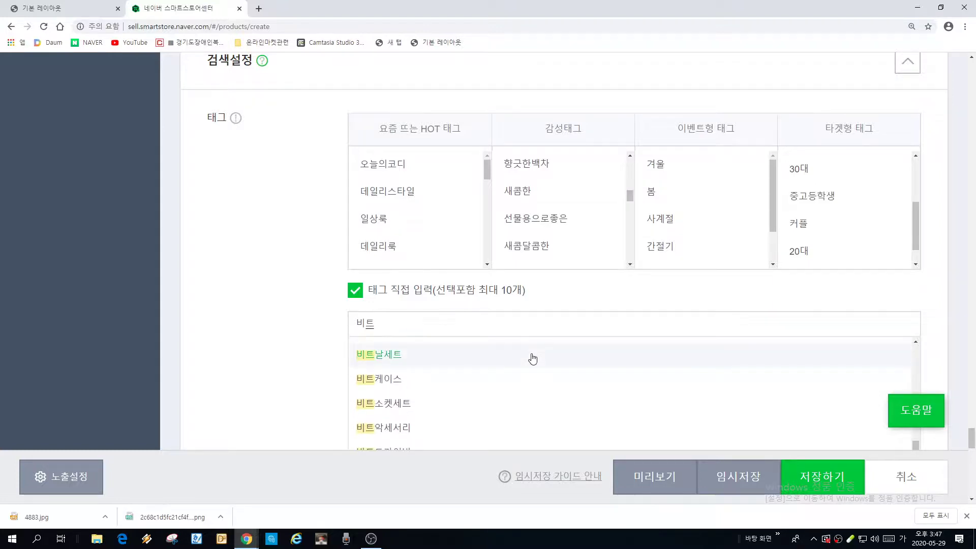
scroll(532, 359, "down", 1)
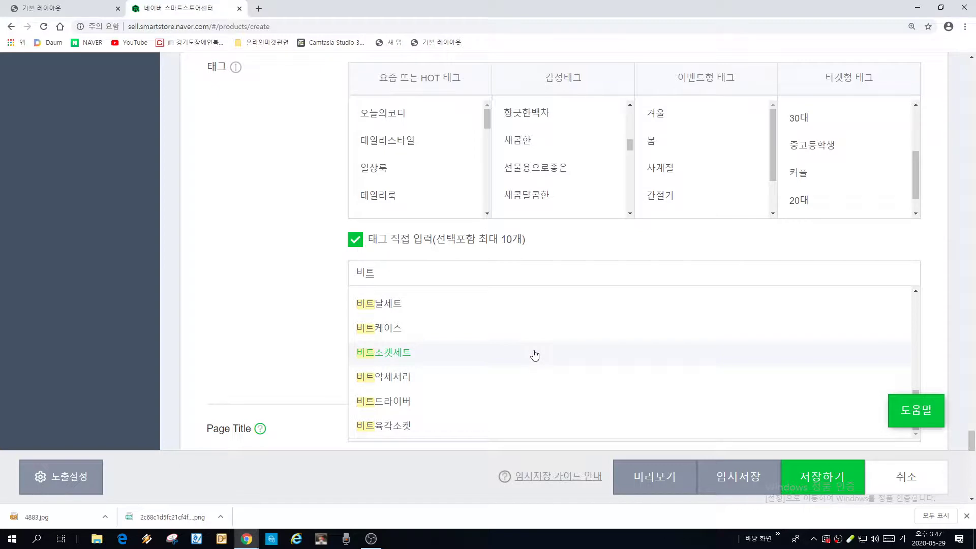
scroll(535, 356, "up", 5)
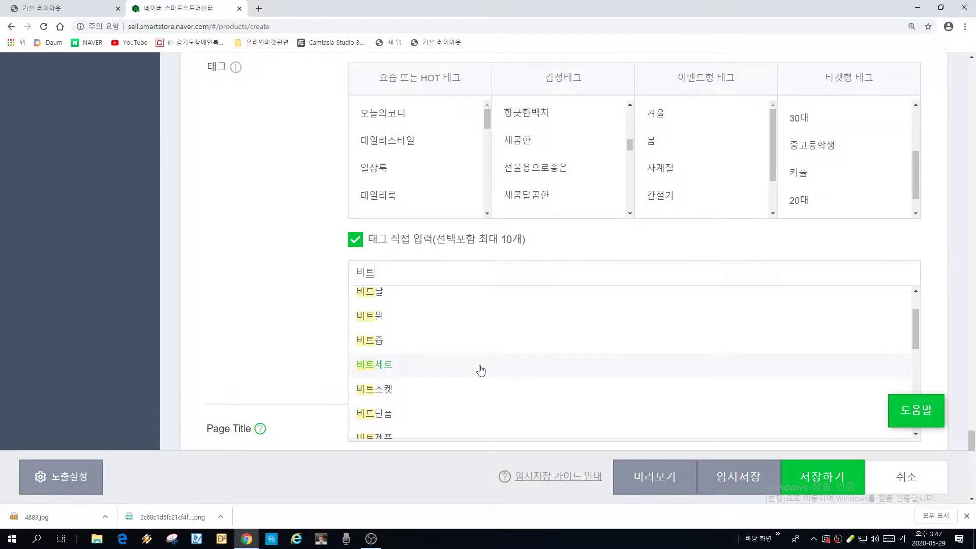
scroll(481, 370, "down", 2)
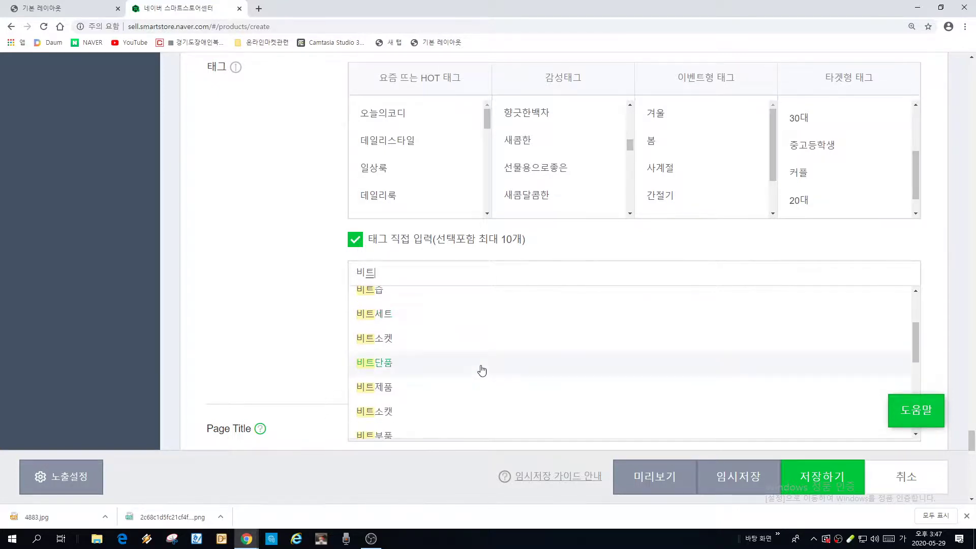
left_click(417, 390)
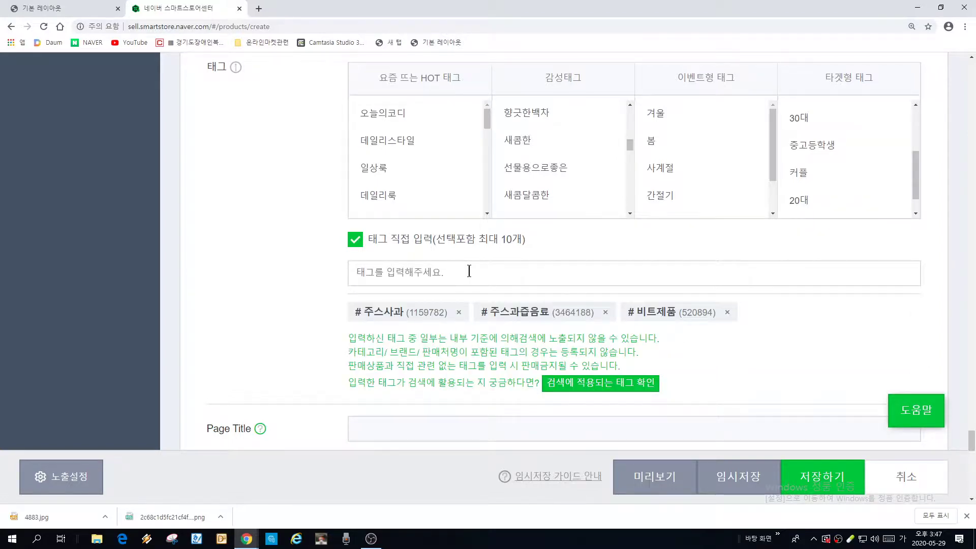
Browse the tag suggestions for 당근, and examine the Check Point sections of the source shop's ABC주스 product page for tag ideas
type("당근")
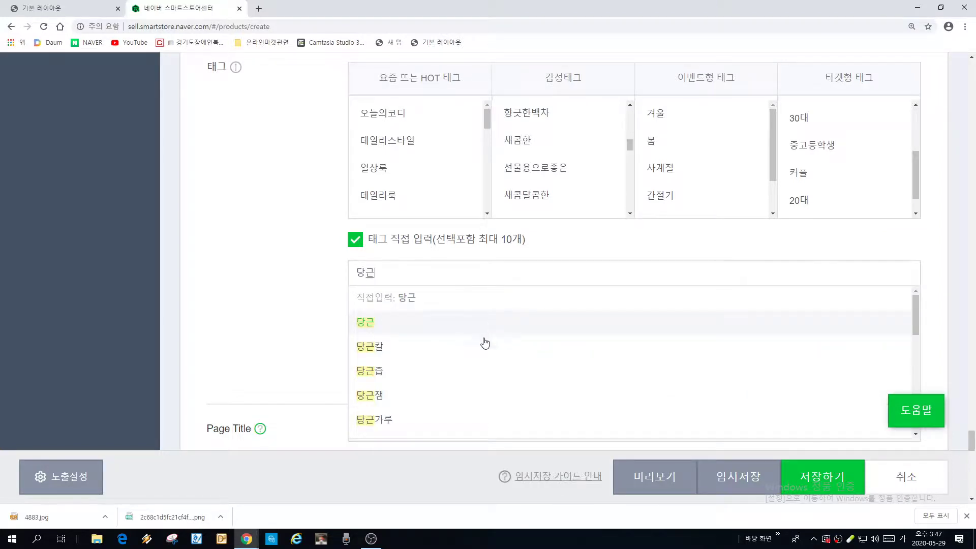
scroll(480, 349, "down", 2)
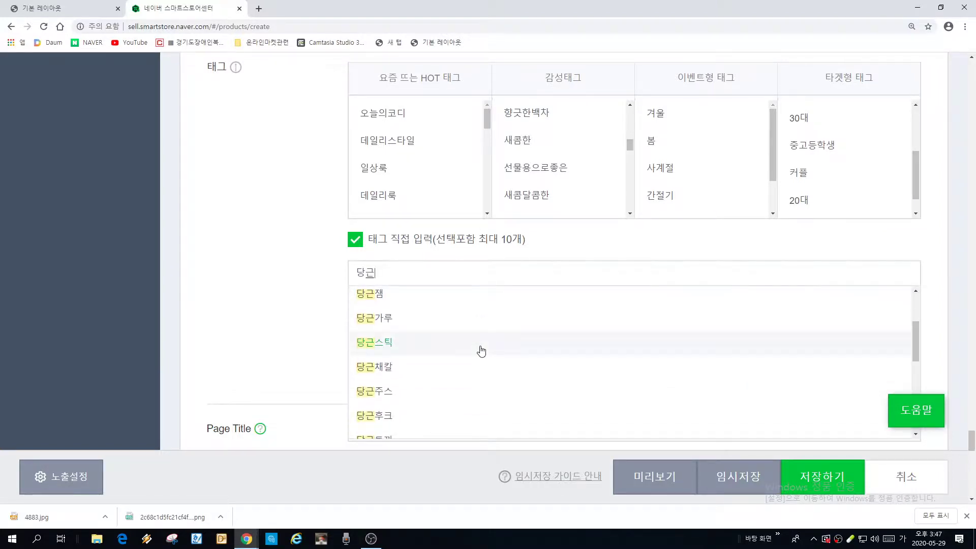
left_click(75, 12)
scroll(500, 423, "down", 10)
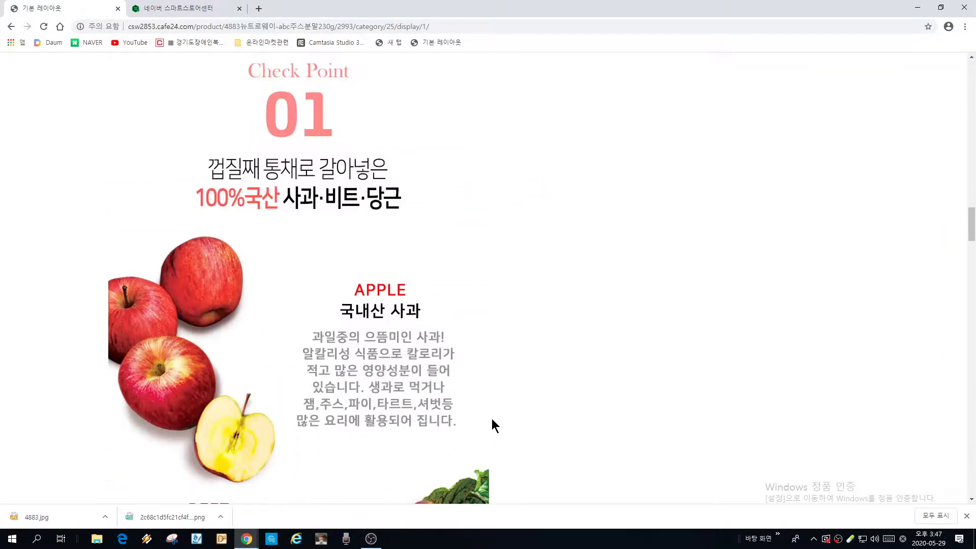
scroll(492, 417, "down", 15)
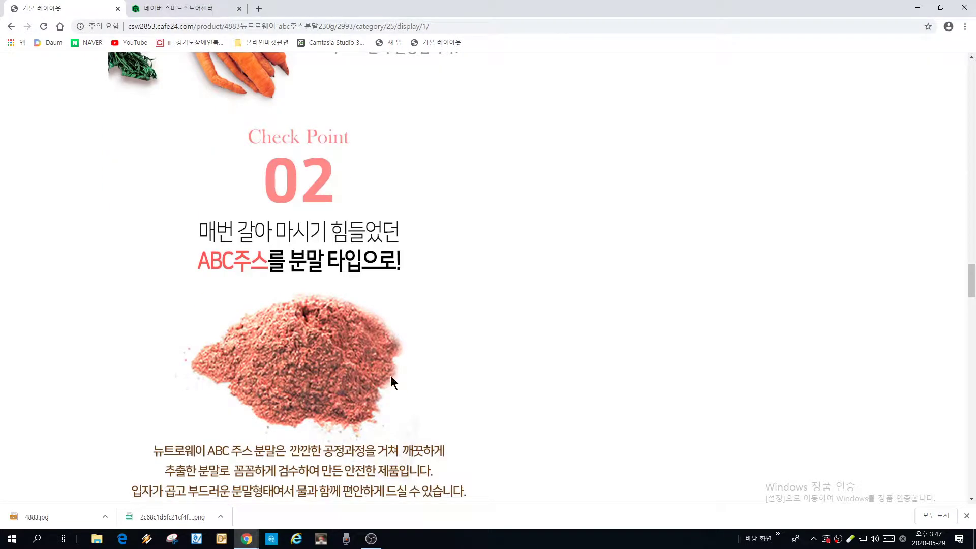
scroll(310, 363, "down", 11)
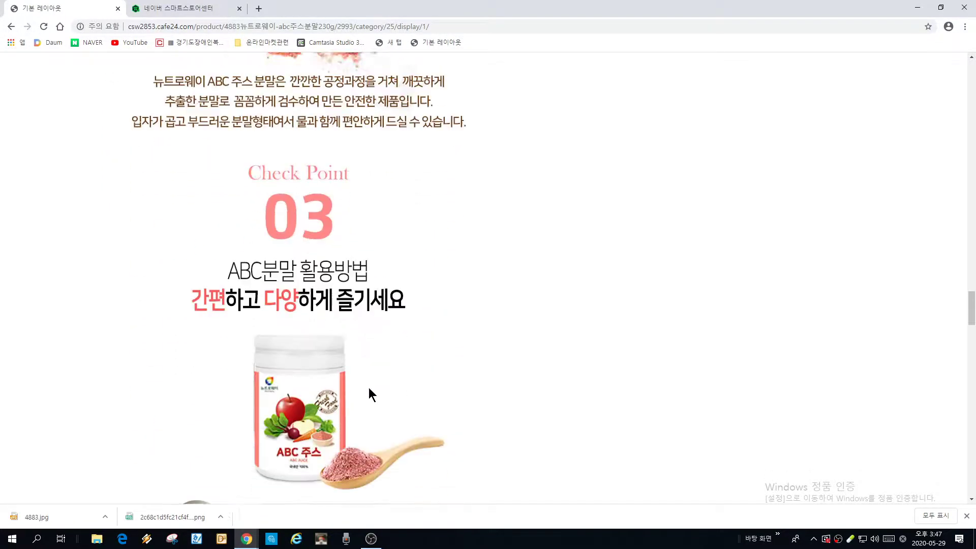
scroll(377, 385, "up", 5)
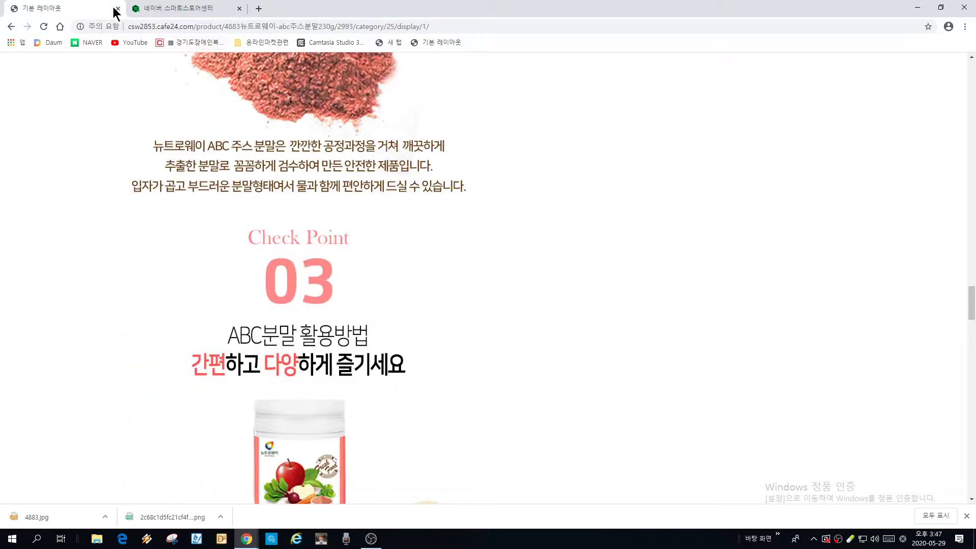
Return to the Smart Store product form, look up 당근 in the direct tag entry and add the suggested tag 당근주스
left_click(162, 8)
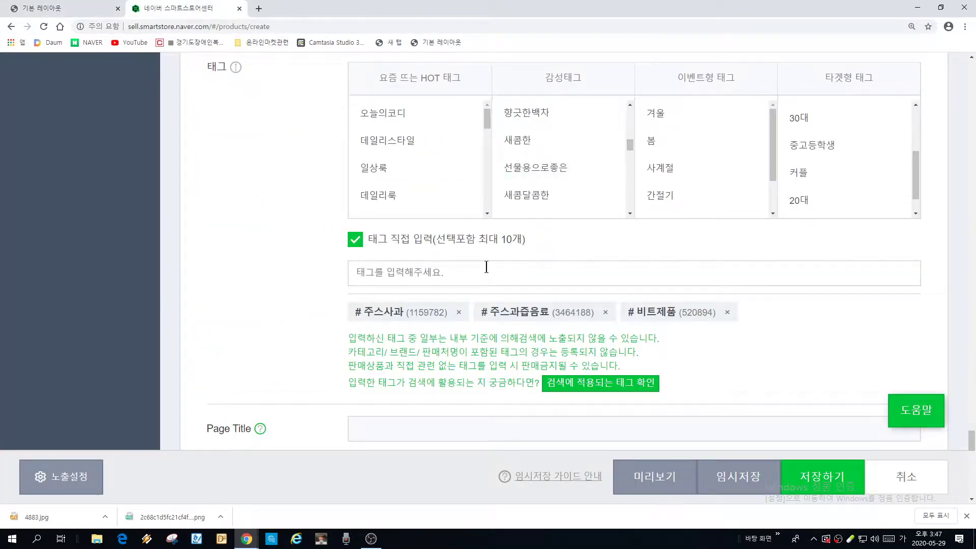
type("당근")
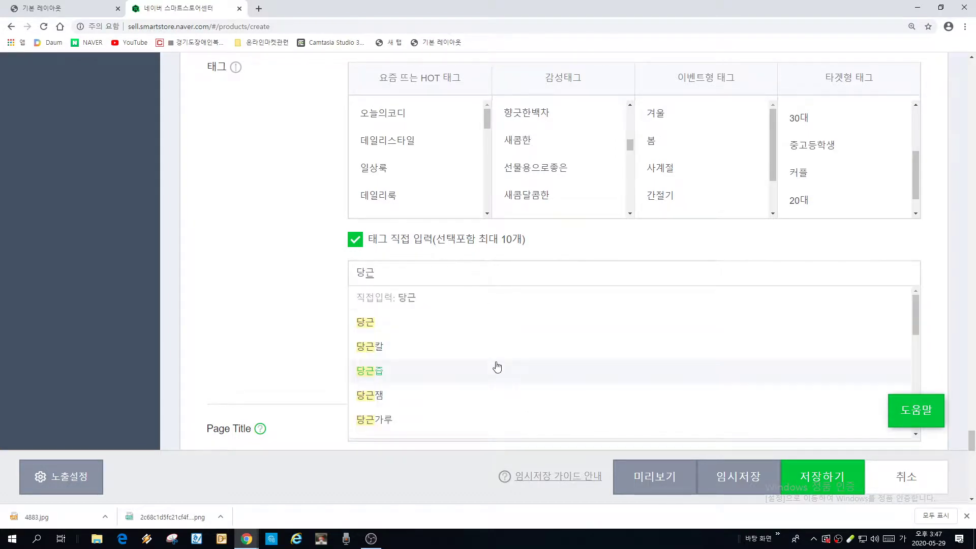
scroll(496, 367, "down", 2)
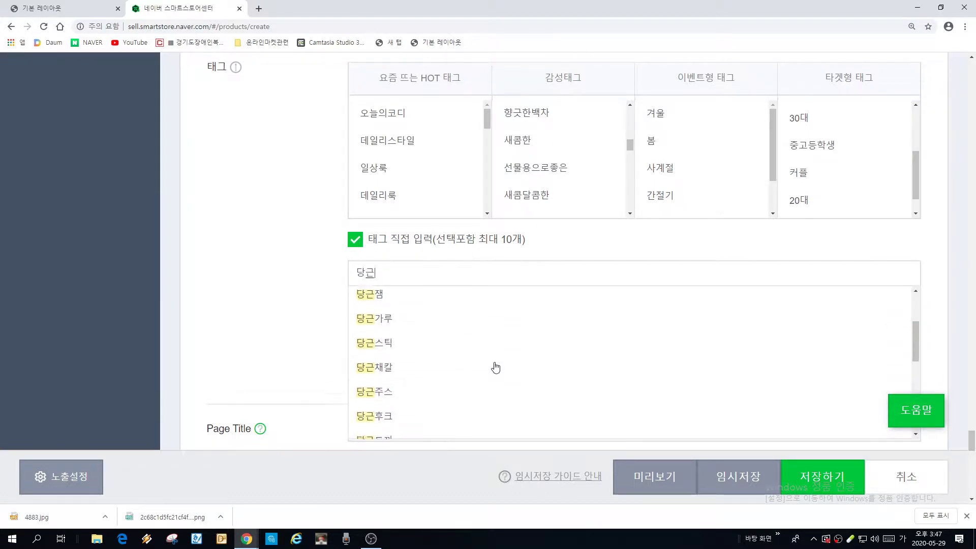
left_click(407, 399)
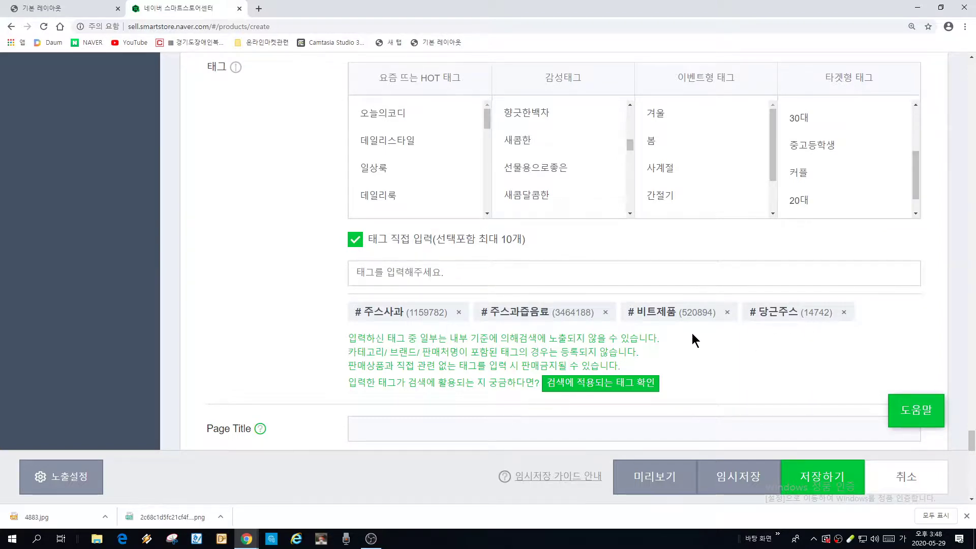
Look up 쥬스 in the direct tag entry and try to add the suggested tag 쥬스
left_click(577, 274)
type("쥬스")
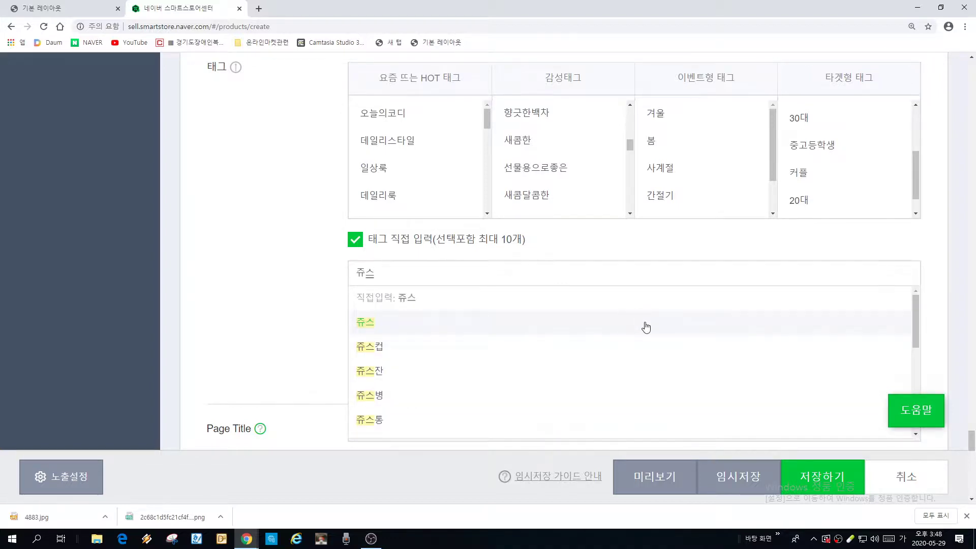
scroll(646, 328, "down", 3)
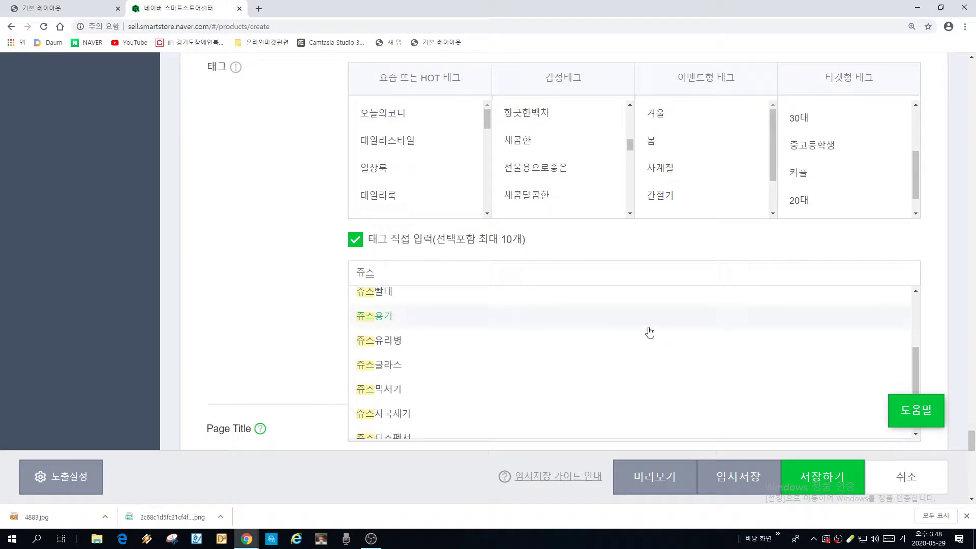
scroll(649, 333, "down", 2)
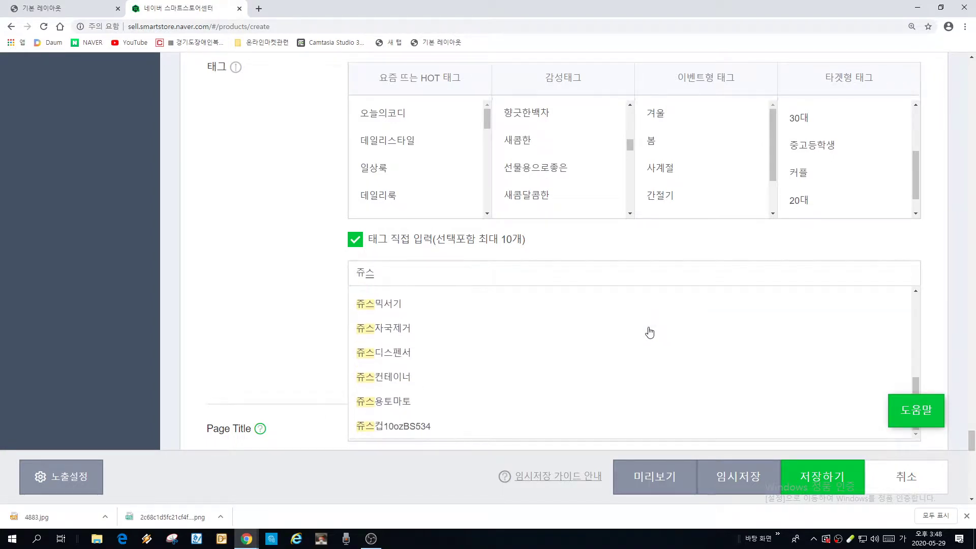
scroll(650, 333, "down", 2)
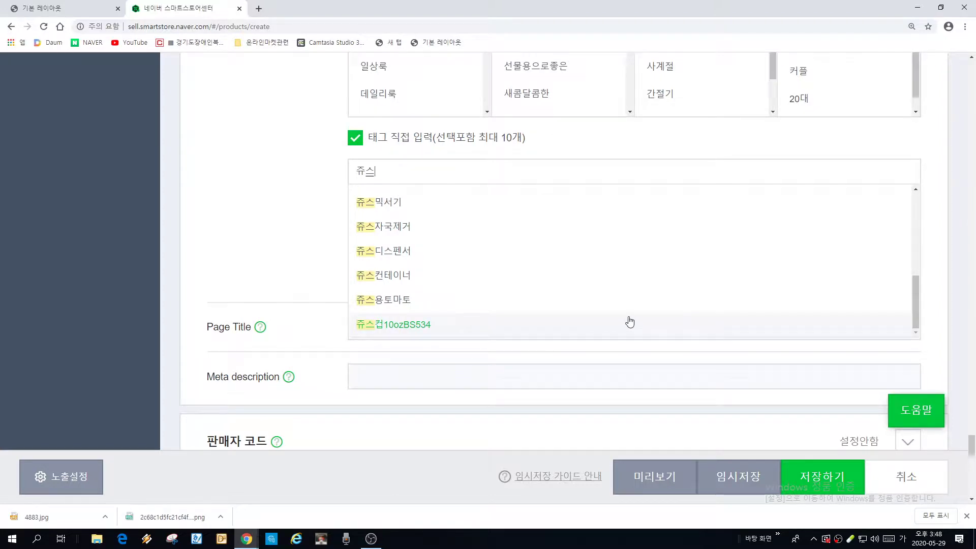
scroll(631, 318, "up", 1)
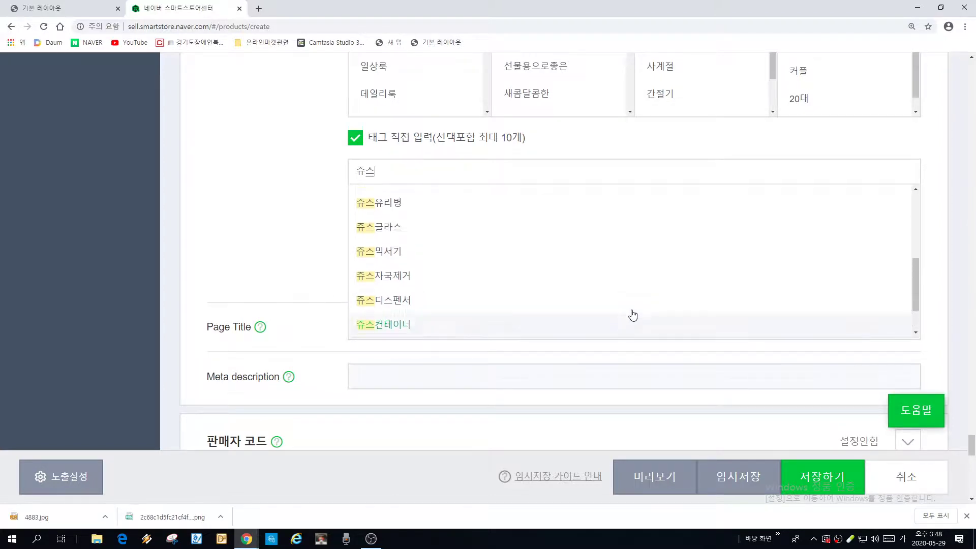
scroll(648, 317, "up", 2)
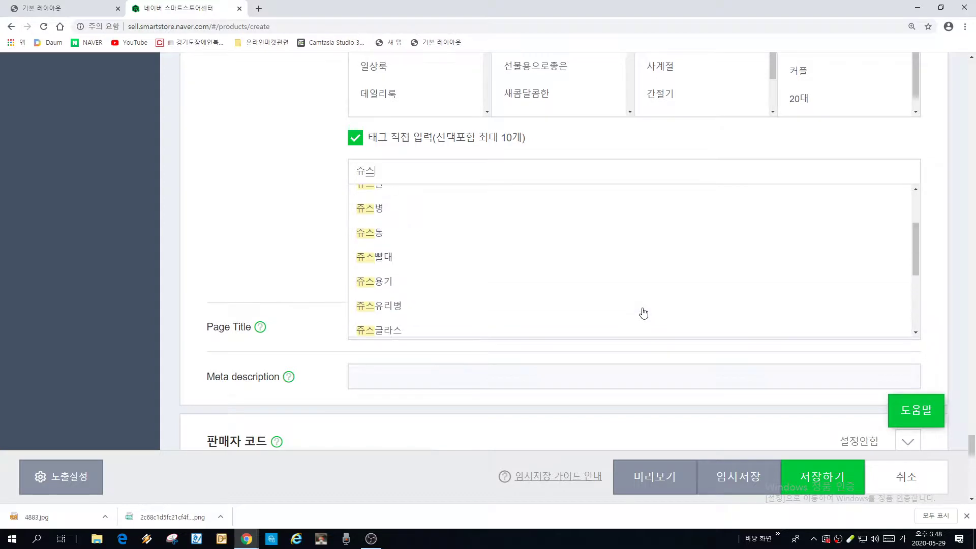
scroll(644, 315, "up", 2)
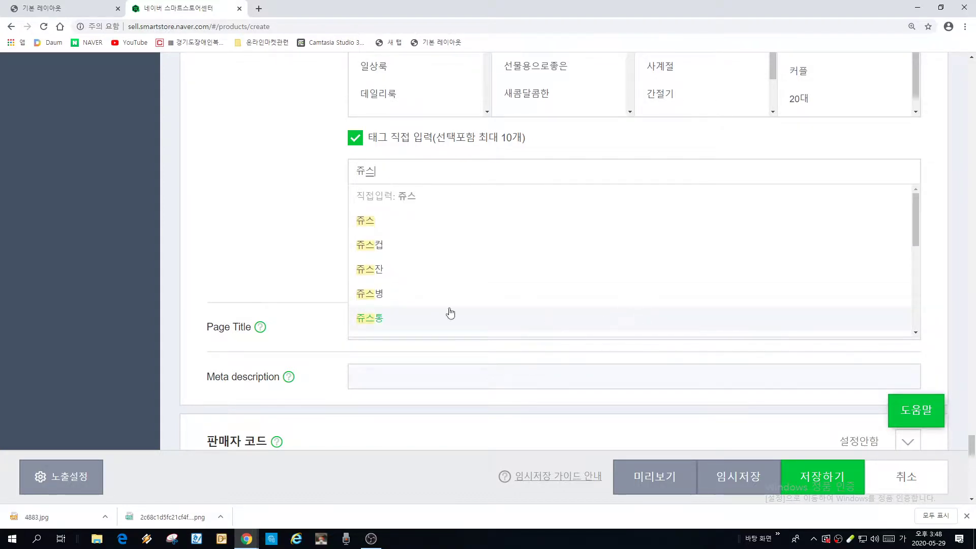
left_click(370, 222)
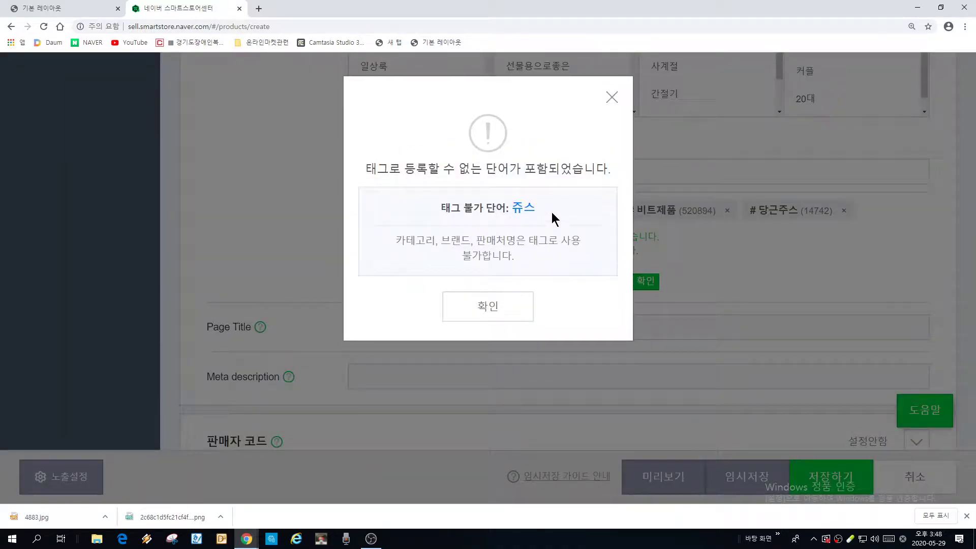
left_click(506, 310)
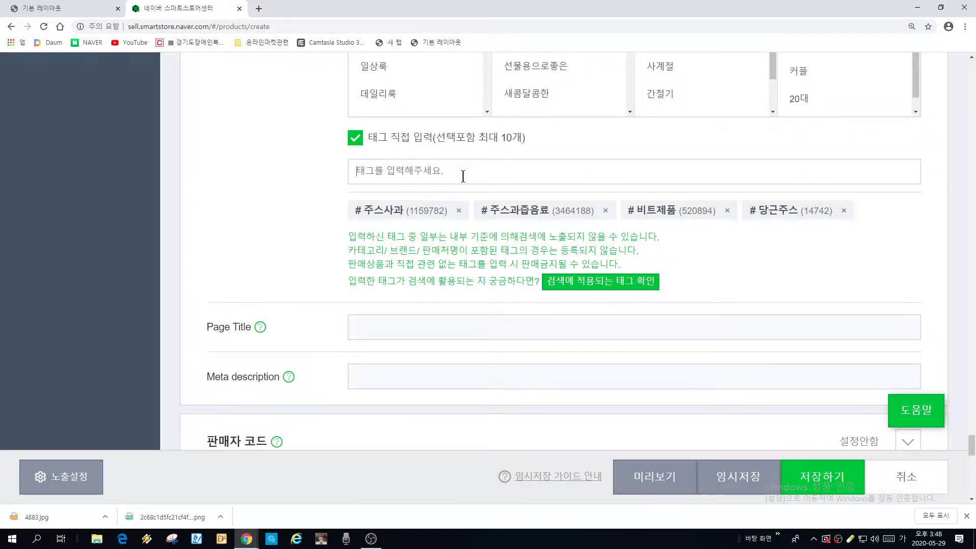
Try to add 사과쥬스 as a tag through the direct tag entry
type("쥬")
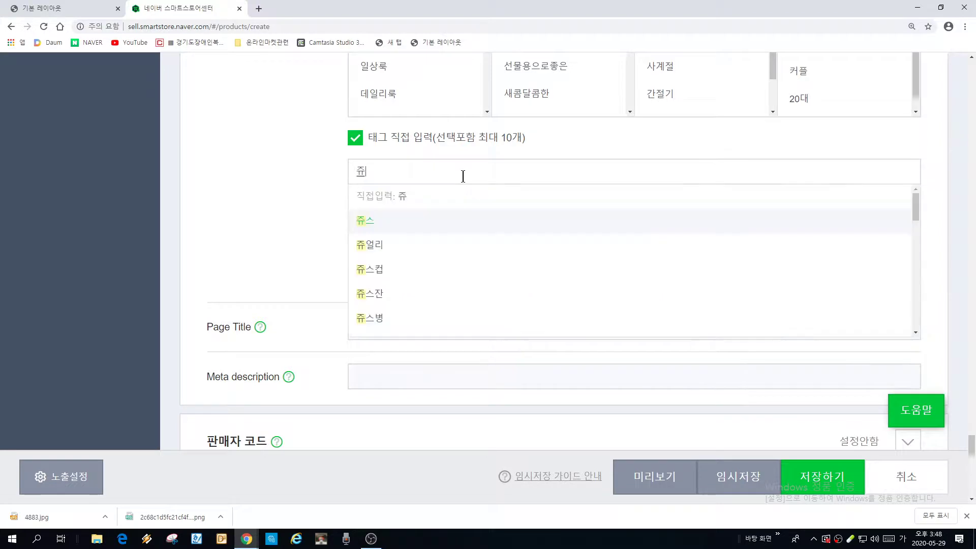
type("스\\")
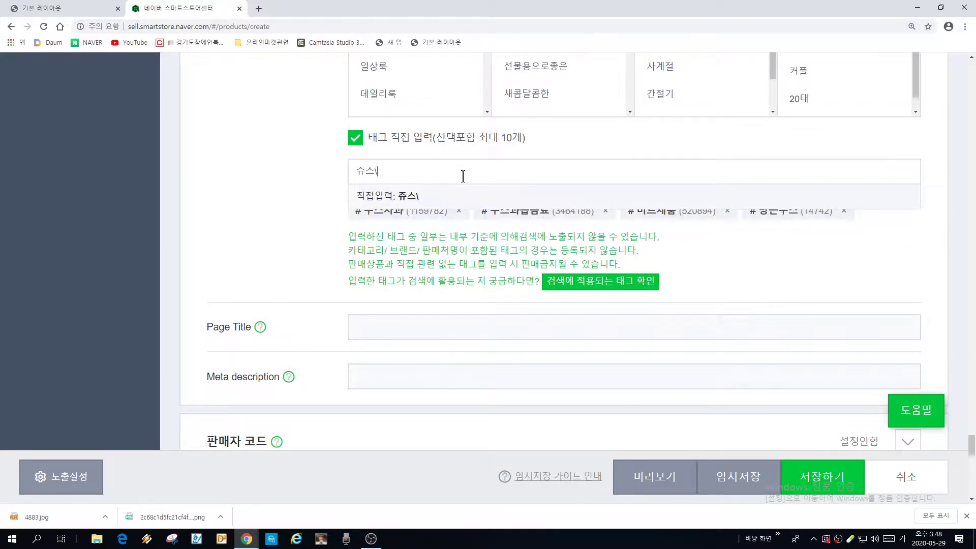
key("BackSpace")
key("BackSpace")
type("사과")
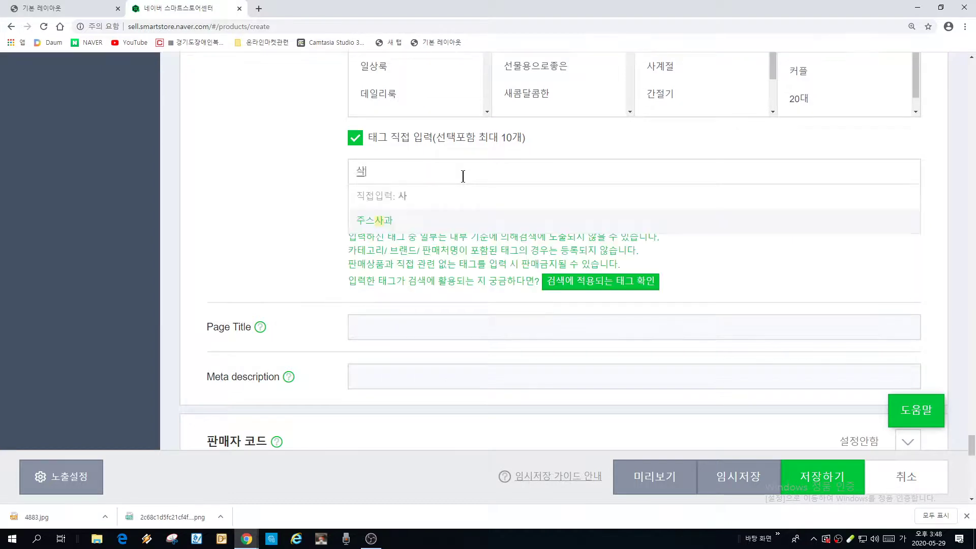
type("쥬스")
left_click(372, 219)
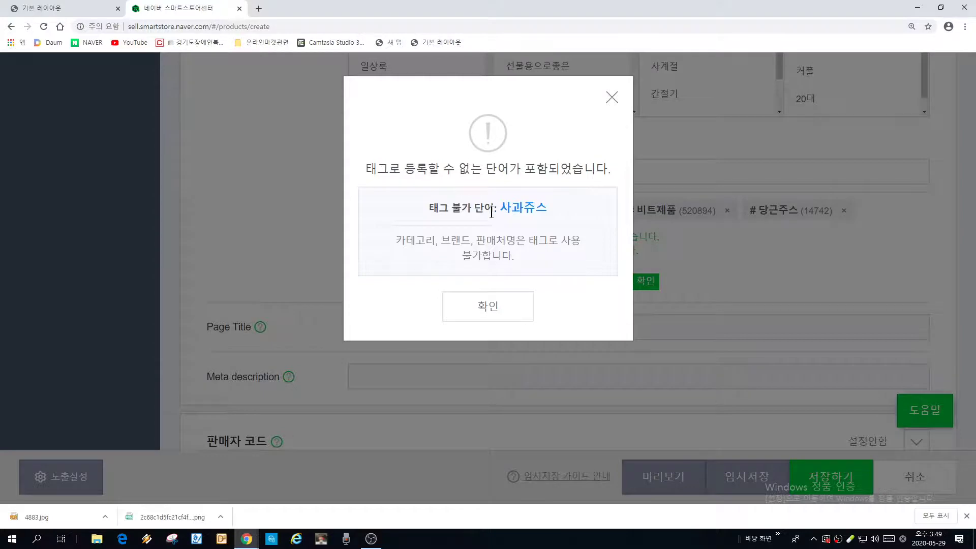
left_click(485, 312)
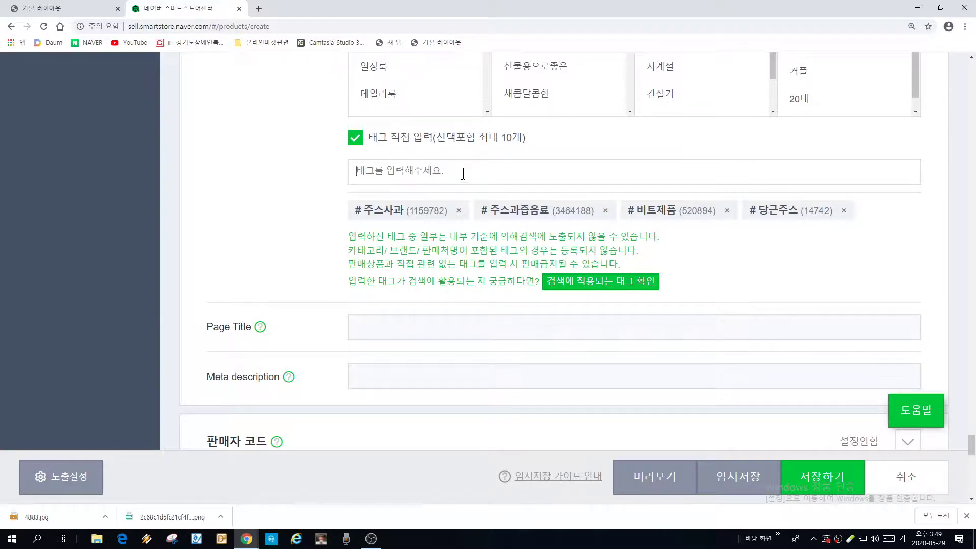
Add the preset emotional tags (감성태그) 새콤달콤한, 선물용으로좋은, 청량 and 가용비
left_click(528, 95)
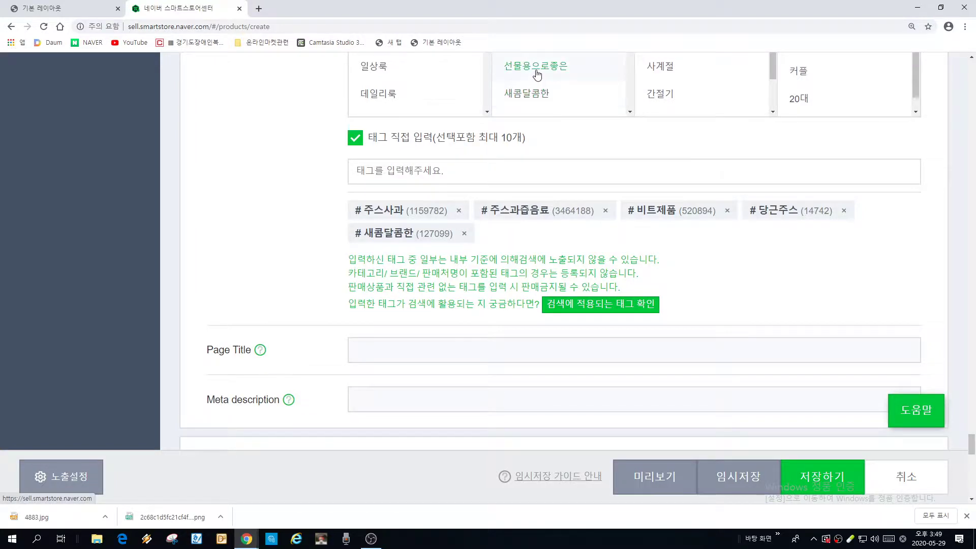
left_click(537, 76)
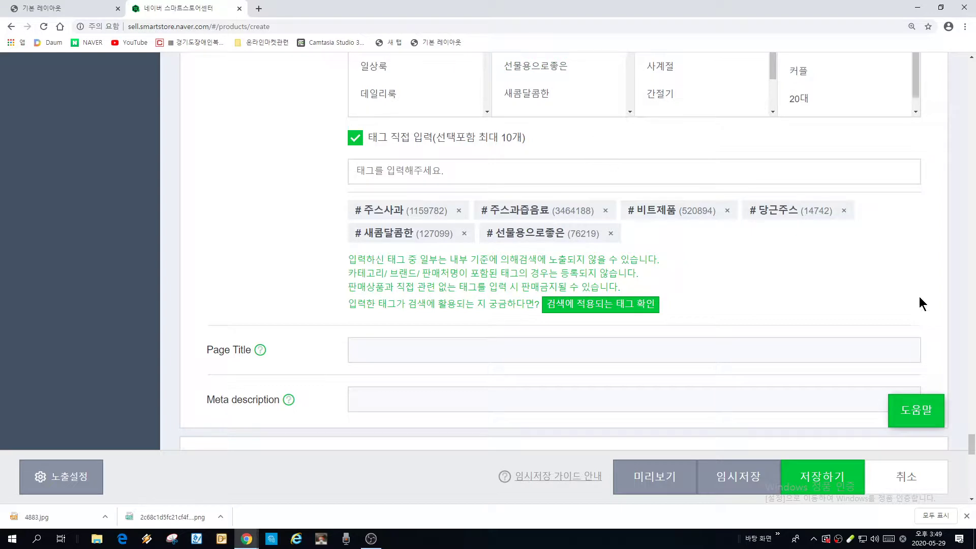
scroll(676, 223, "up", 2)
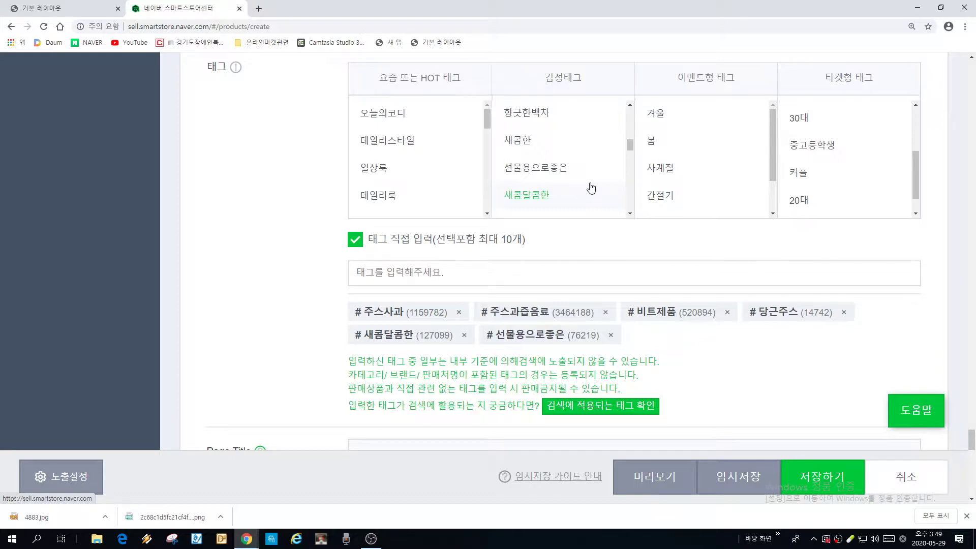
left_click_drag(631, 147, 627, 189)
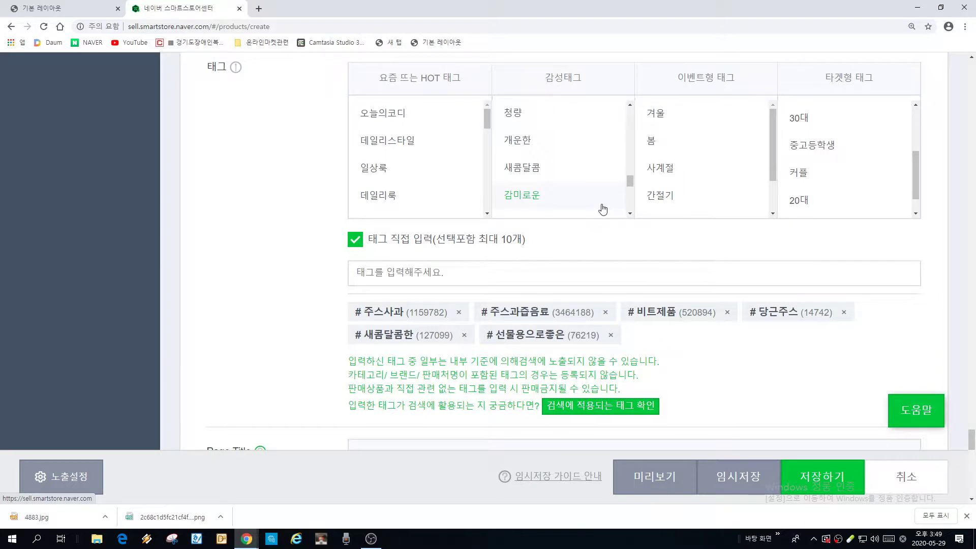
left_click(533, 125)
left_click_drag(630, 189, 629, 175)
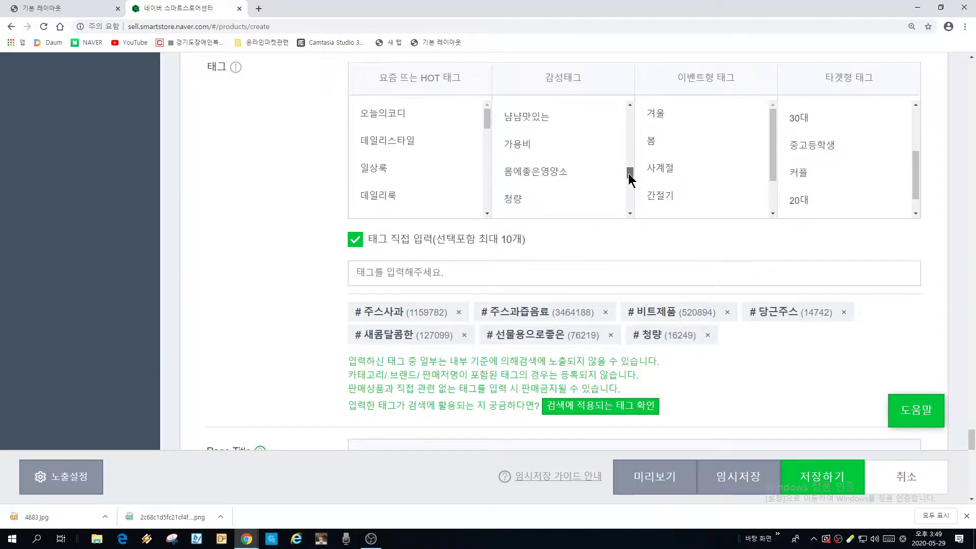
left_click(539, 147)
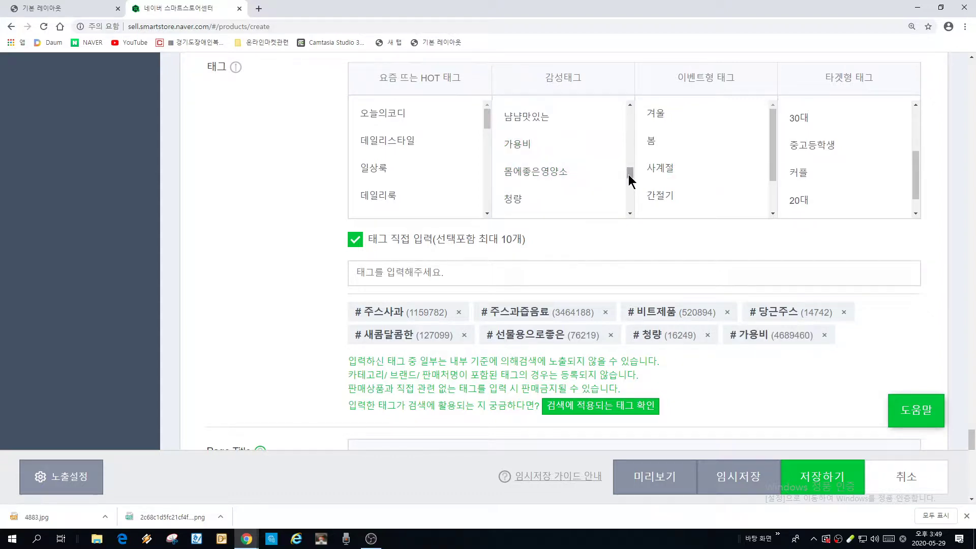
left_click_drag(630, 179, 629, 147)
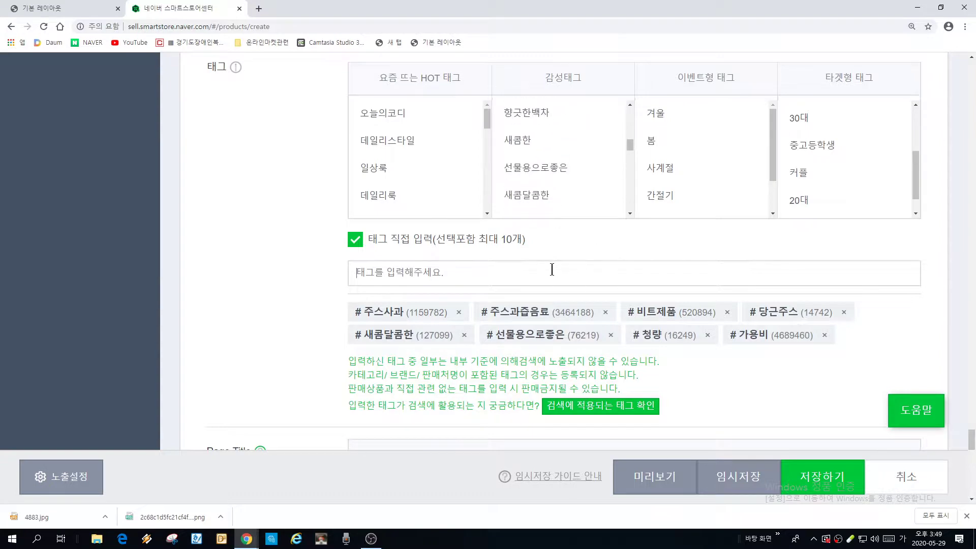
Look up 건강주스 in the direct tag entry and add it as a tag
type("건")
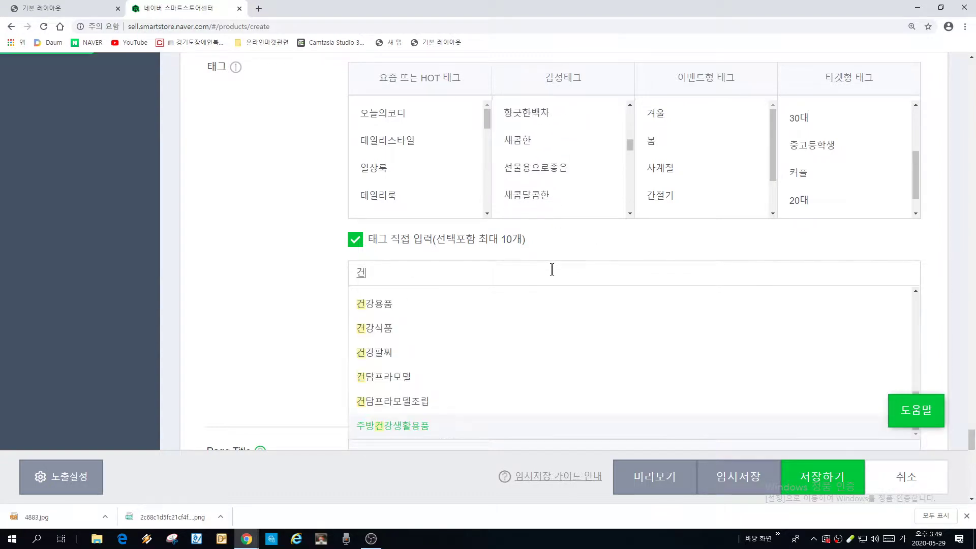
type("강주스")
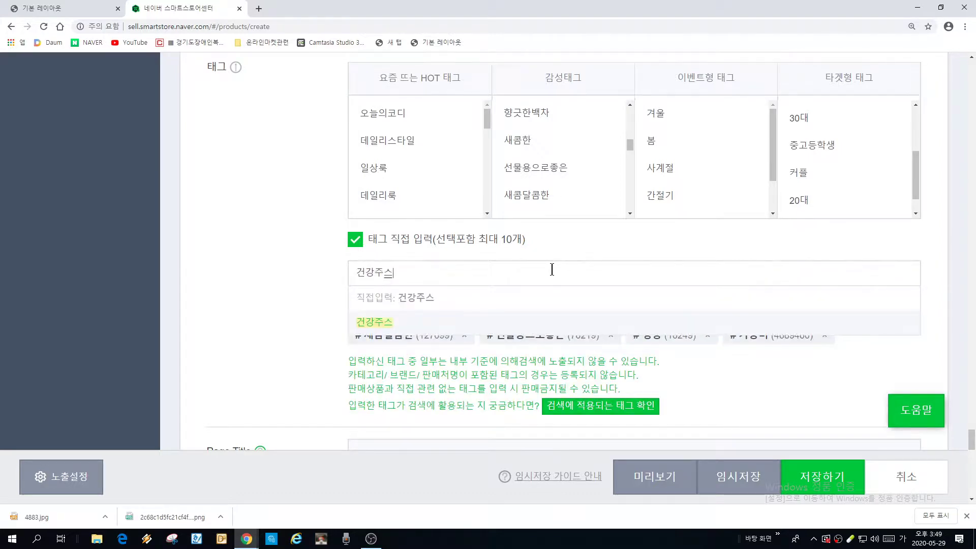
key("Return")
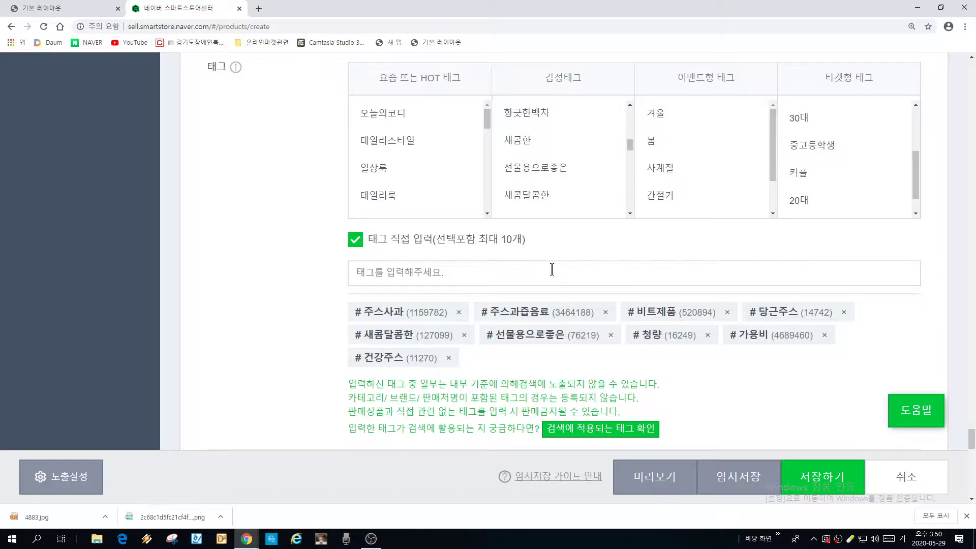
Look up 사과분말 and 사과 in the direct tag entry for another suitable tag
type("새")
type("과")
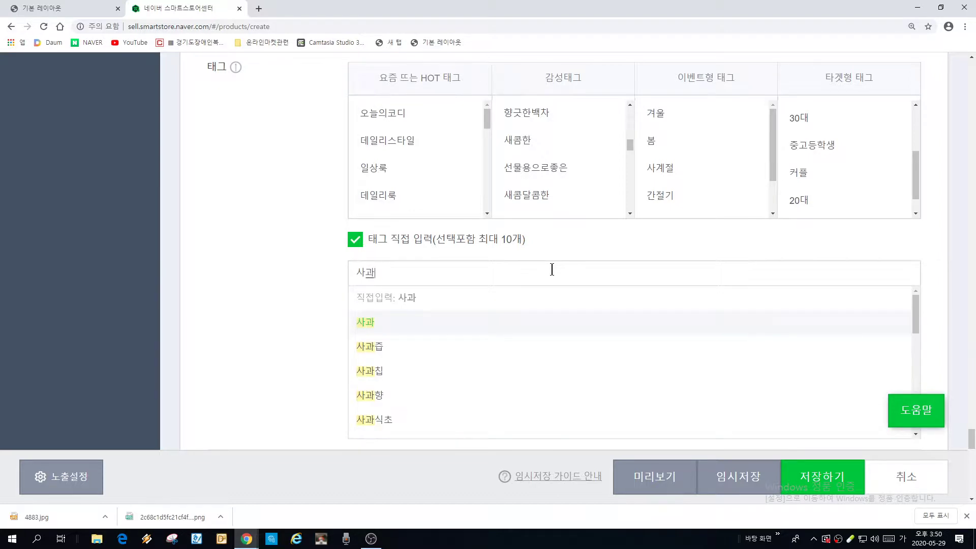
type("분말")
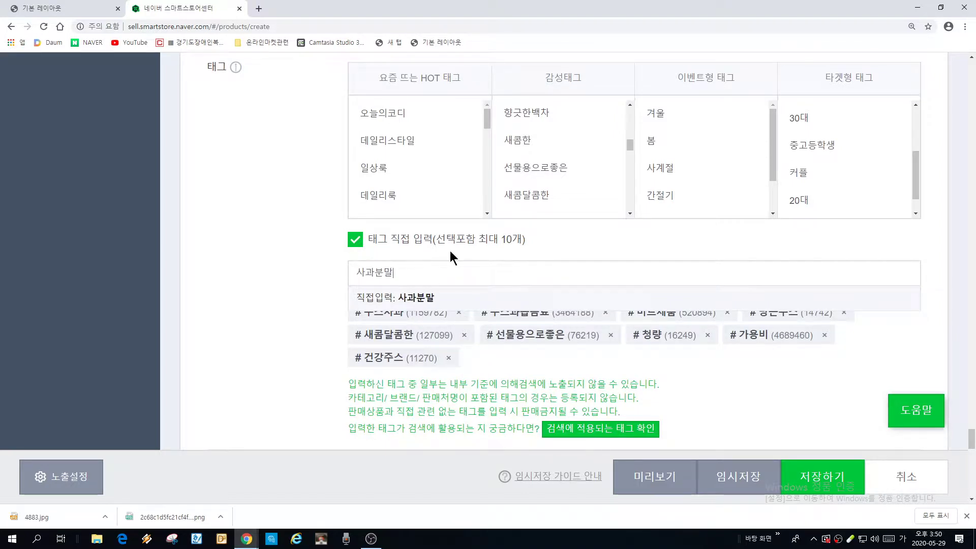
key("BackSpace")
key("BackSpace")
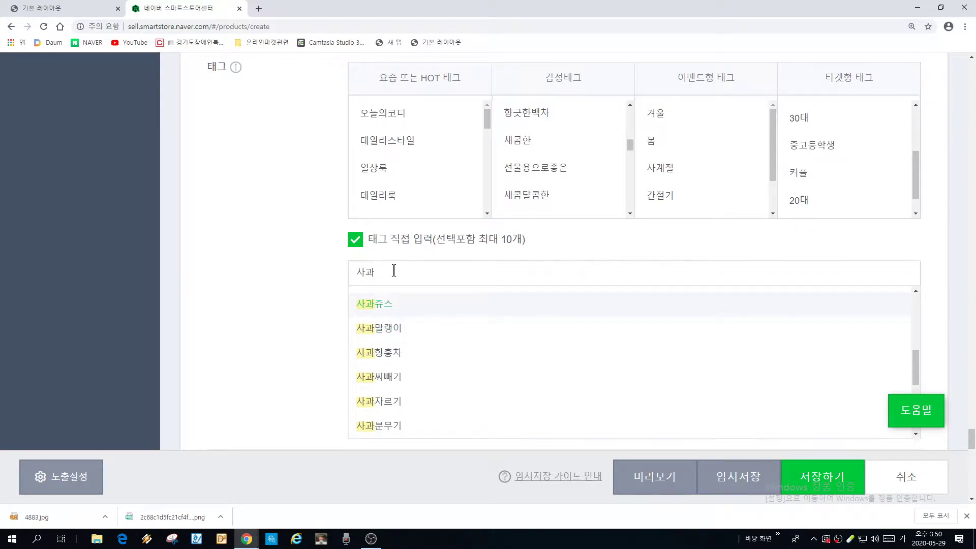
key("Return")
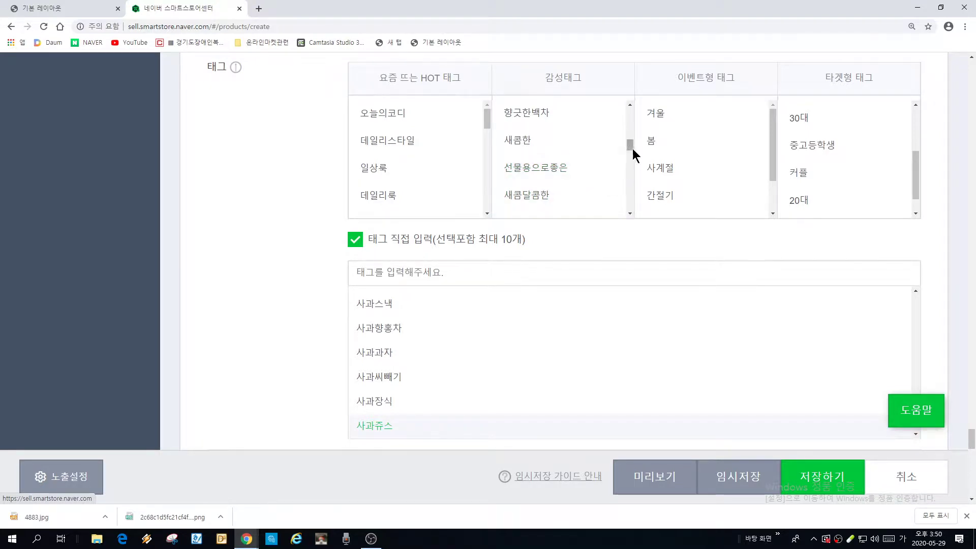
Add the emotional tag 달콤시원 as the last of the ten allowed tags
left_click_drag(629, 145, 625, 187)
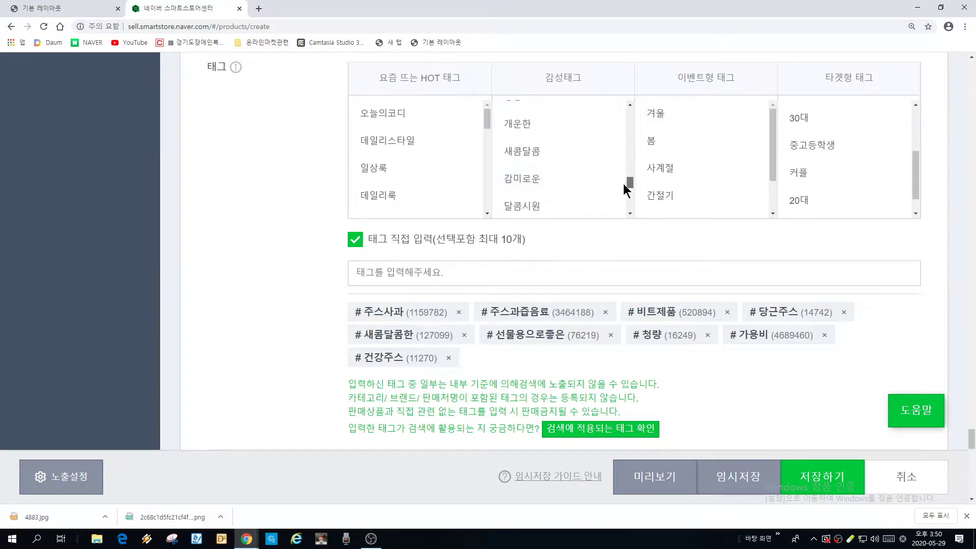
left_click(534, 201)
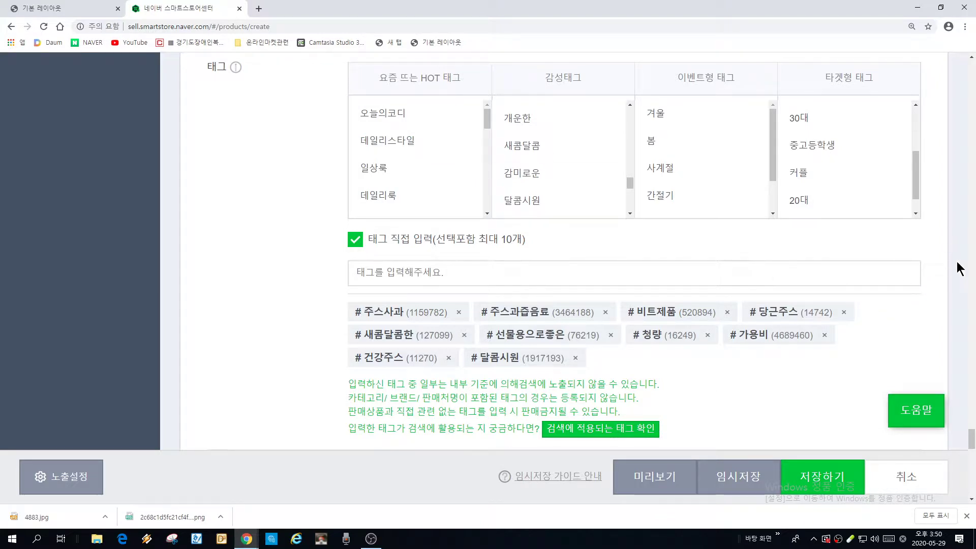
Expand the seller code (판매자 코드) section and open the seller product code (판매자 상품코드) for entry
left_click_drag(975, 443, 975, 457)
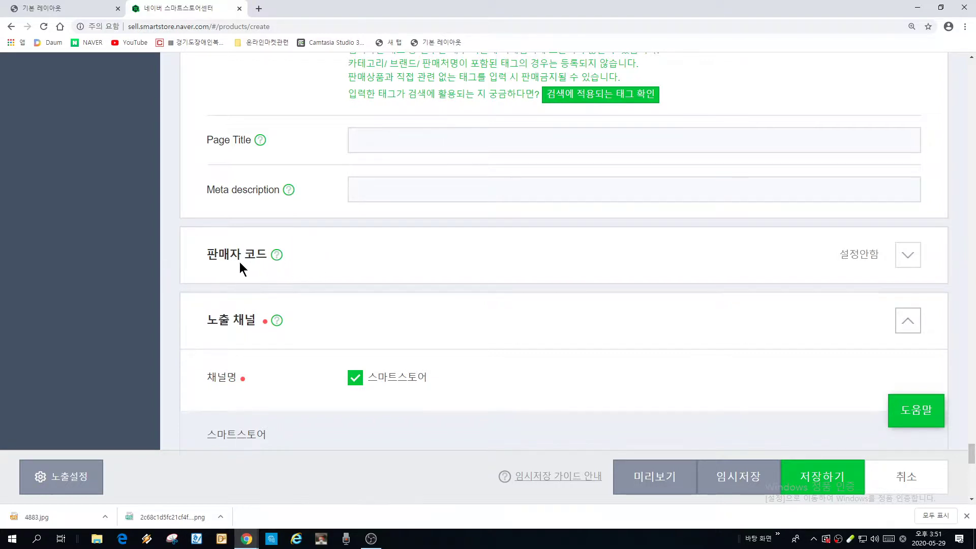
left_click(317, 262)
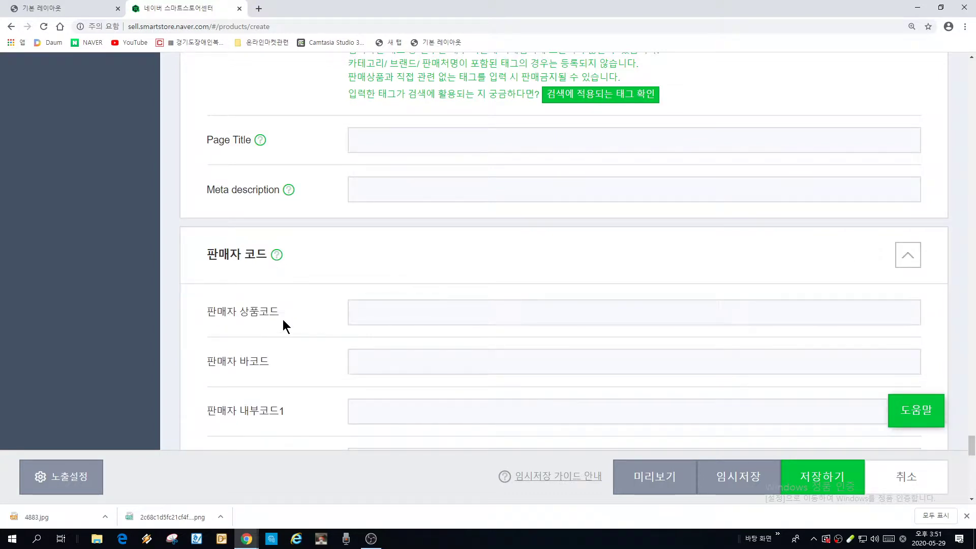
left_click(379, 312)
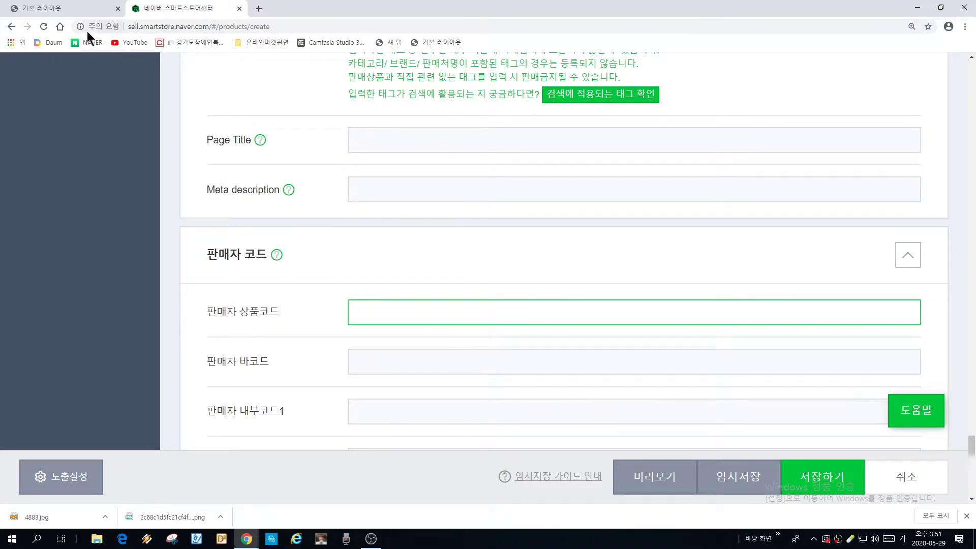
Copy the product code (상품코드) P0000ELD from the ABC juice powder's page on the supplier site
left_click(79, 13)
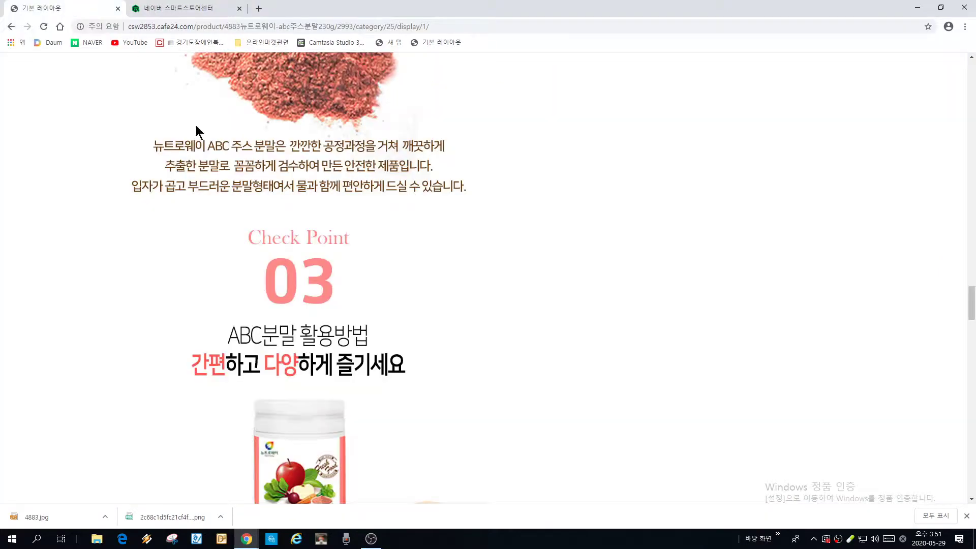
scroll(388, 291, "up", 10)
scroll(412, 307, "up", 15)
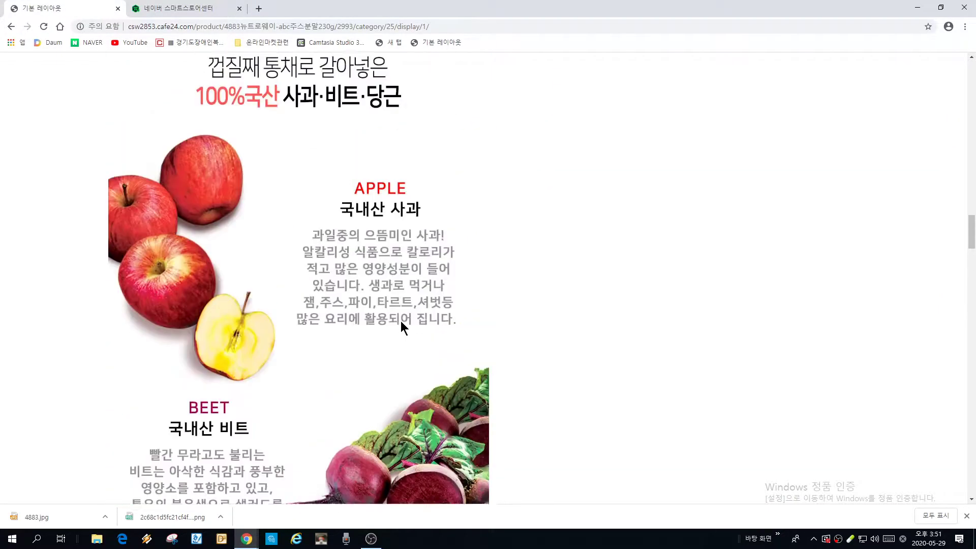
scroll(368, 338, "up", 15)
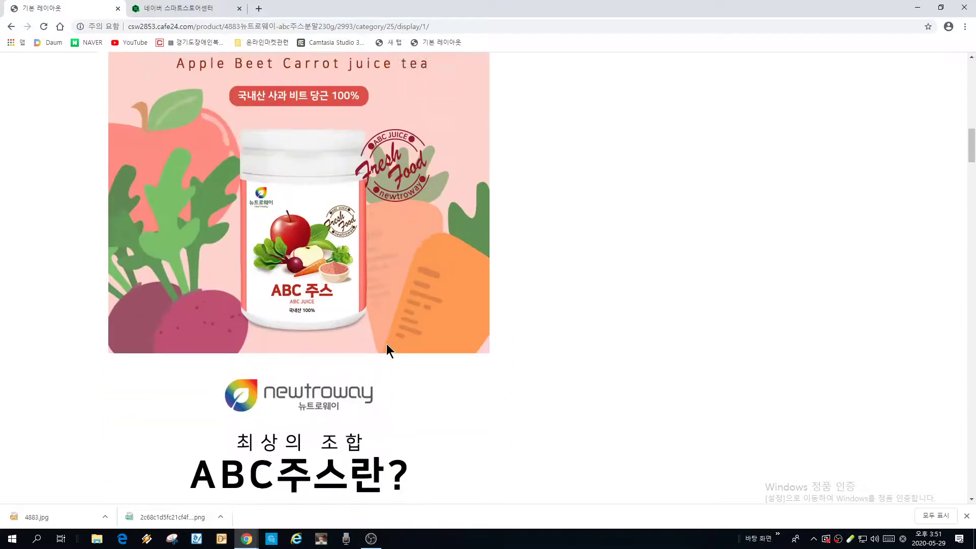
scroll(431, 364, "up", 3)
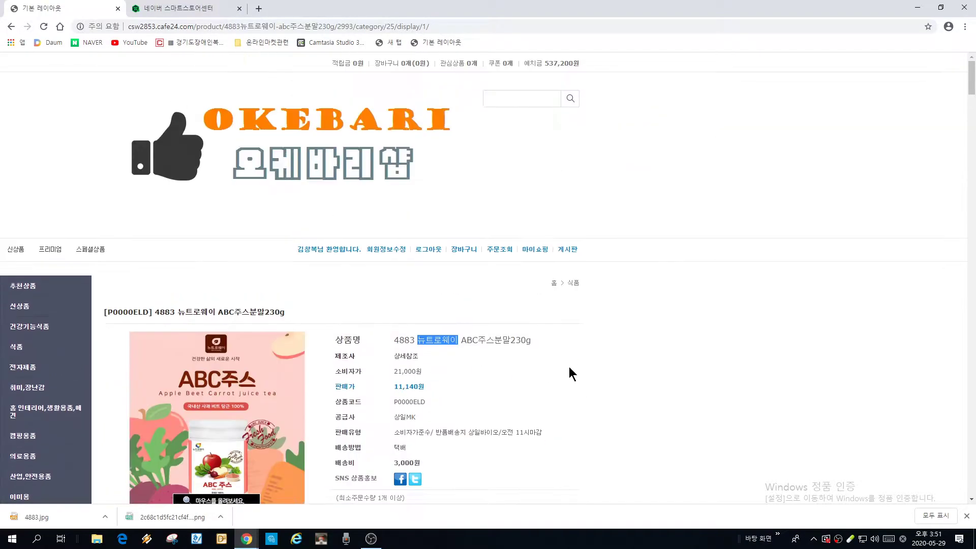
scroll(880, 219, "down", 3)
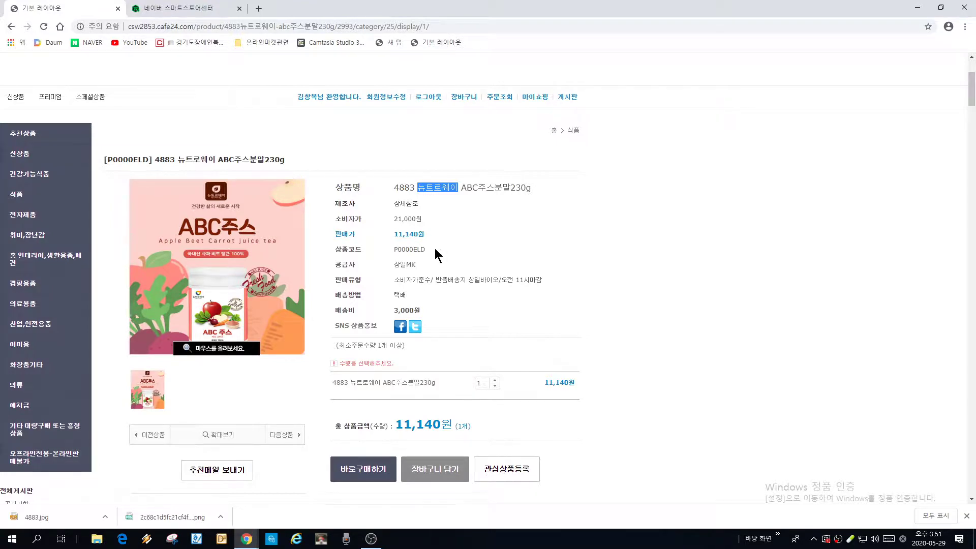
left_click_drag(434, 248, 393, 249)
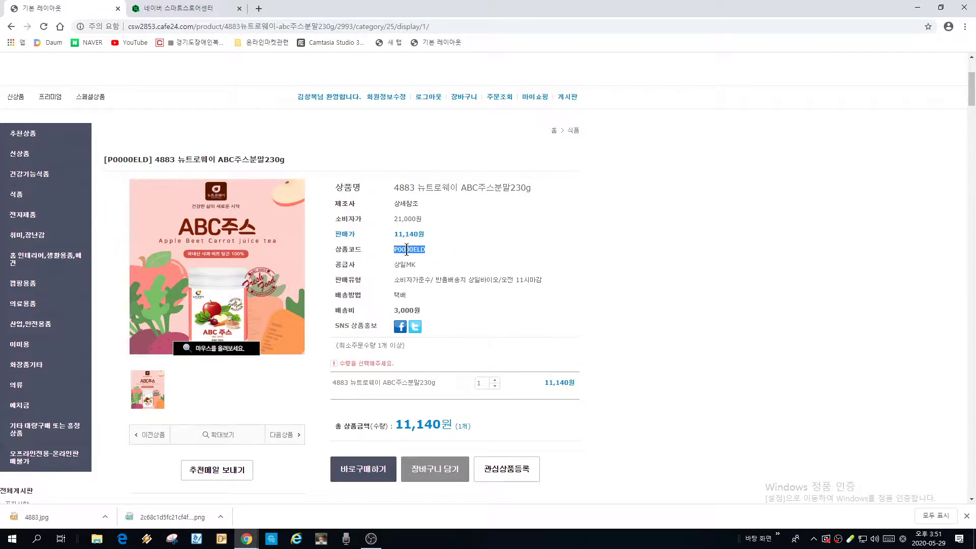
right_click(407, 249)
left_click(425, 255)
Return to the Smart Store product form and paste P0000ELD as the seller product code (판매자 상품코드)
left_click(163, 8)
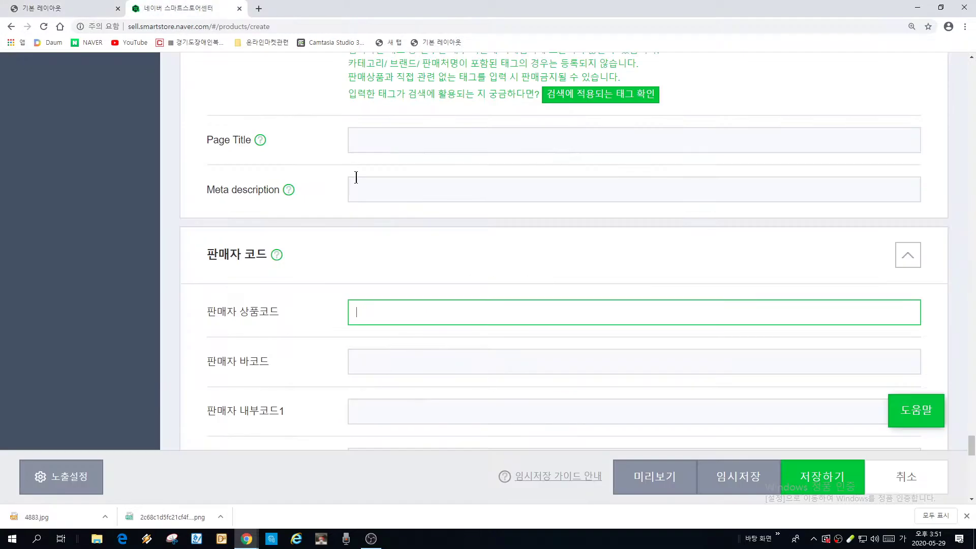
right_click(393, 311)
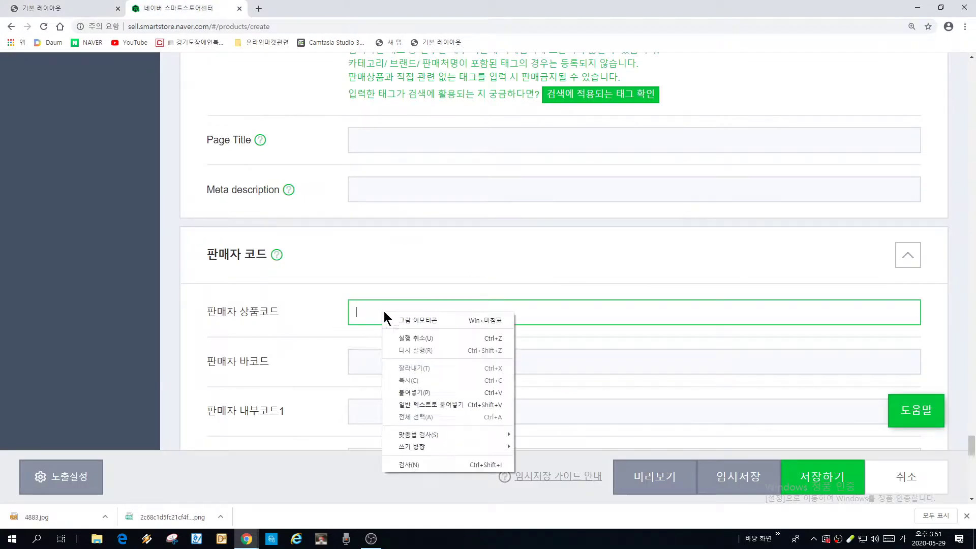
left_click(414, 389)
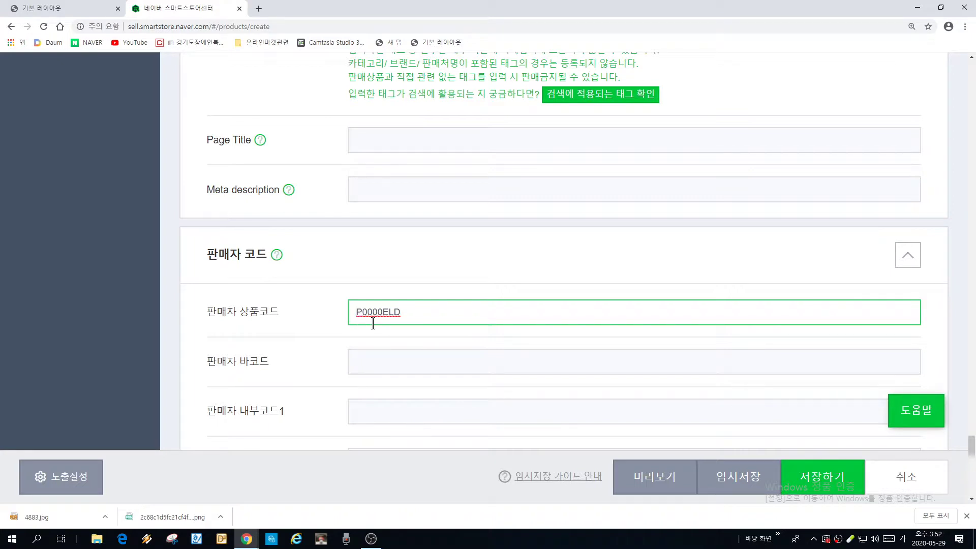
left_click(425, 312)
left_click(395, 259)
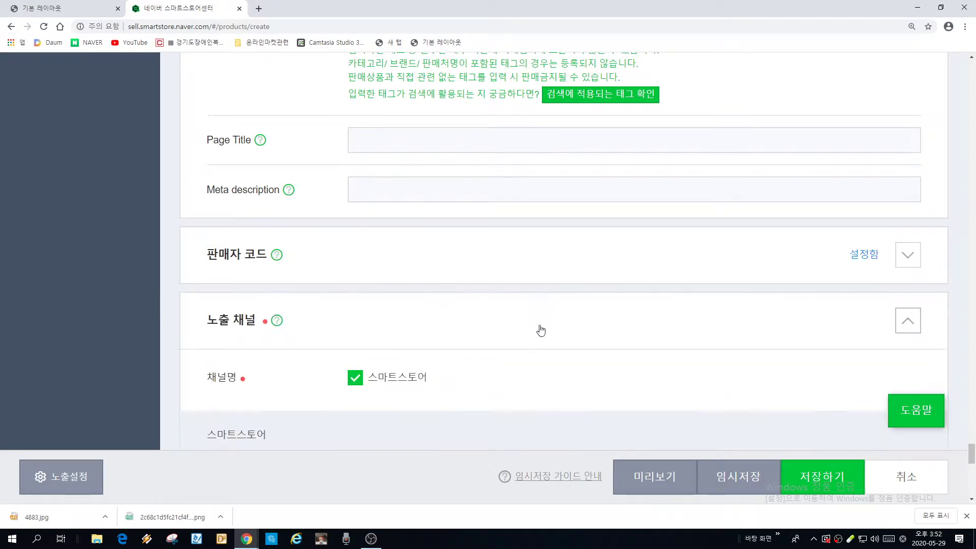
left_click(473, 261)
Enable the Smart Store-only product name (스마트스토어전용 상품명 사용) in the exposure channel section
scroll(531, 290, "down", 6)
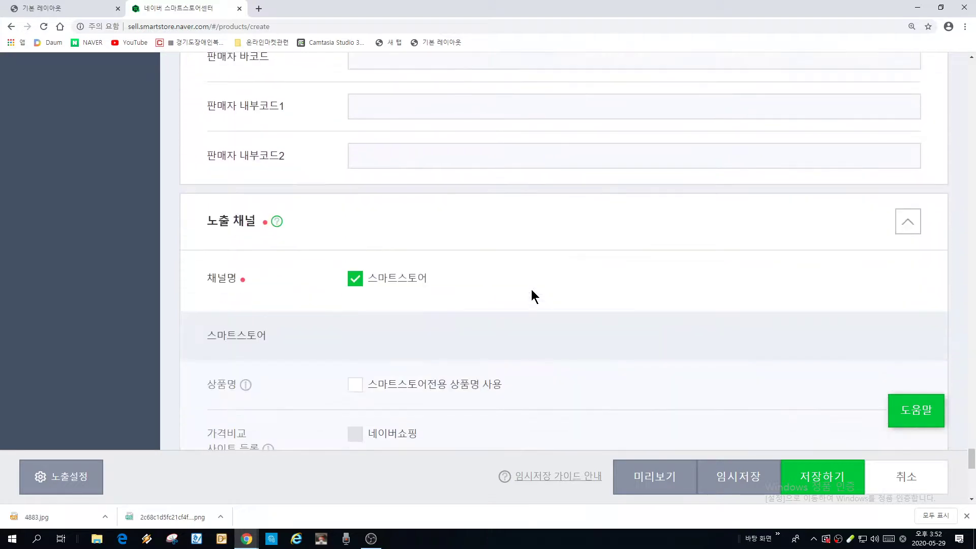
scroll(532, 298, "down", 1)
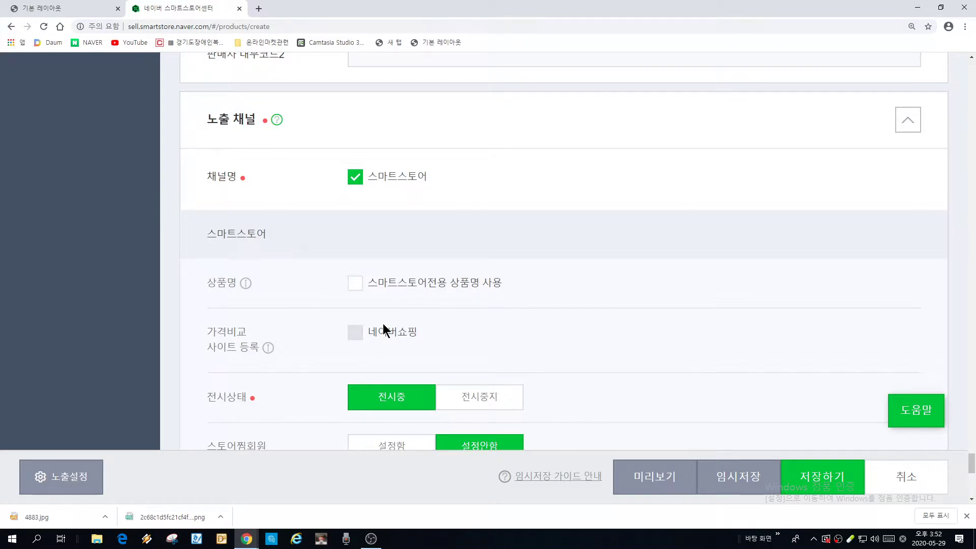
left_click(355, 283)
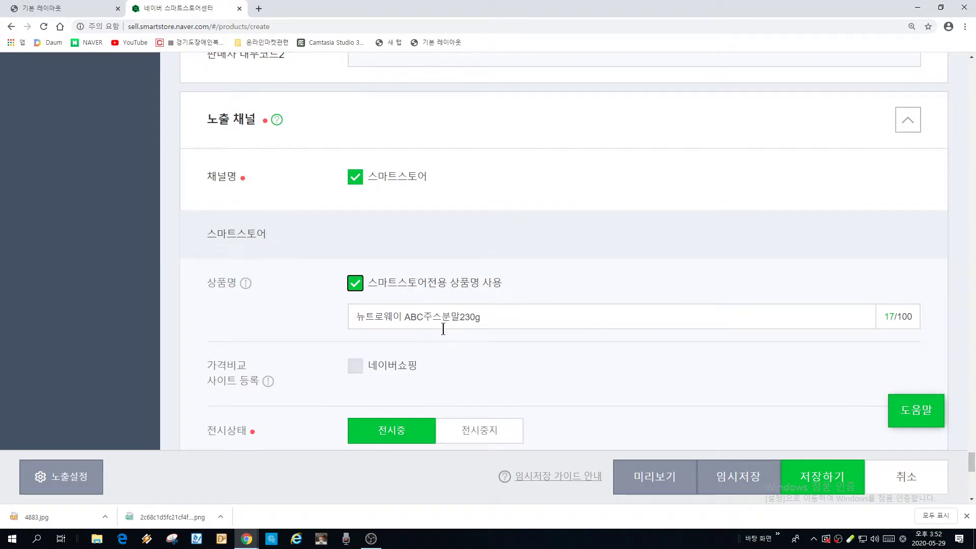
Insert 사과분말 after ABC주스분말 in the main product name (상품명), leaving no surplus spaces
scroll(414, 371, "up", 4)
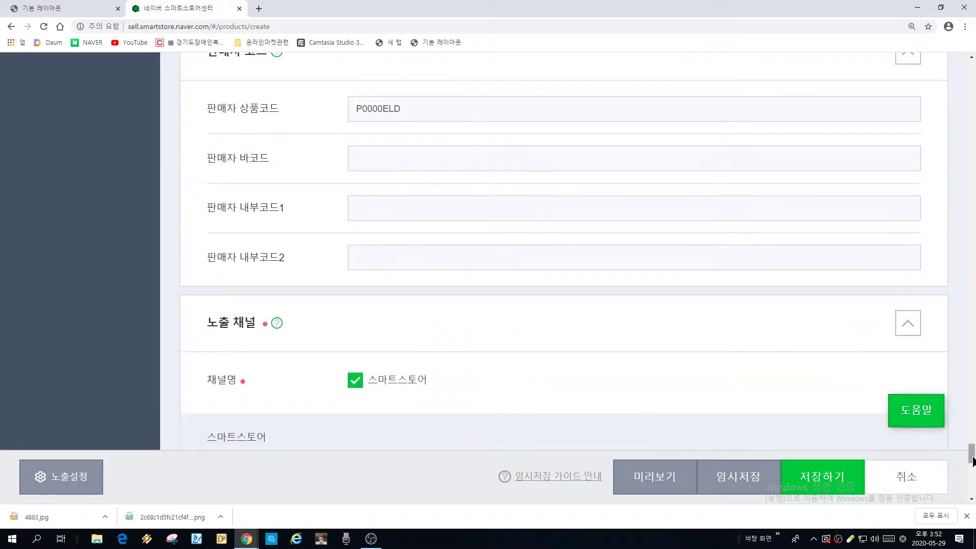
left_click_drag(970, 455, 936, 104)
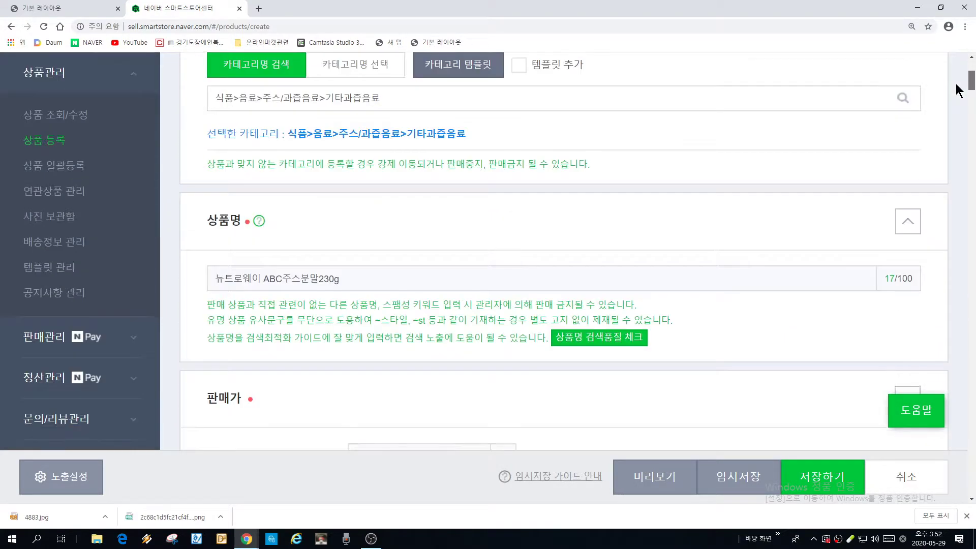
left_click(322, 279)
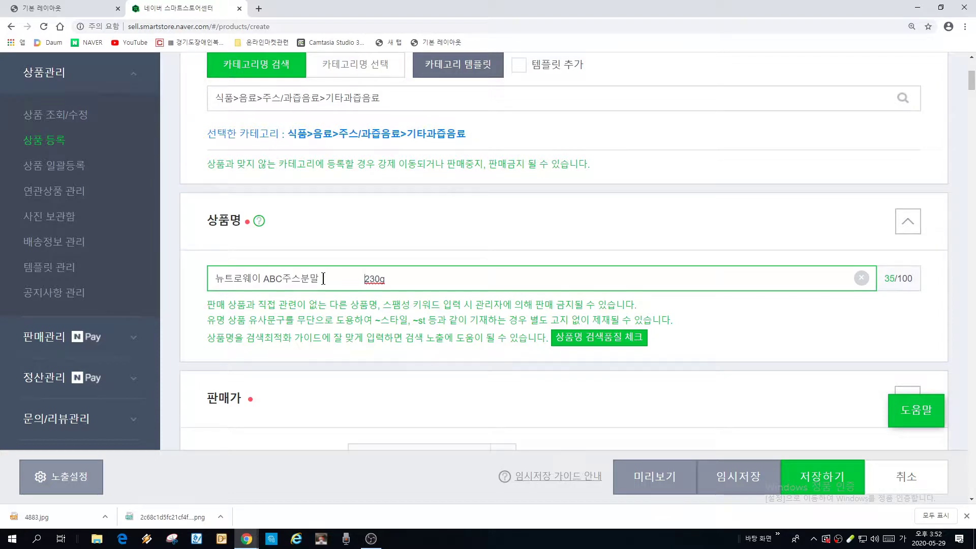
key("BackSpace")
key("BackSpace")
key("BackSpace")
key("BackSpace")
key("BackSpace")
key("BackSpace")
key("BackSpace")
key("BackSpace")
key("BackSpace")
key("BackSpace")
key("BackSpace")
key("BackSpace")
key("BackSpace")
key("BackSpace")
key("BackSpace")
key("BackSpace")
key("BackSpace")
key("BackSpace")
key("BackSpace")
key("BackSpace")
key("BackSpace")
type("말 사과분")
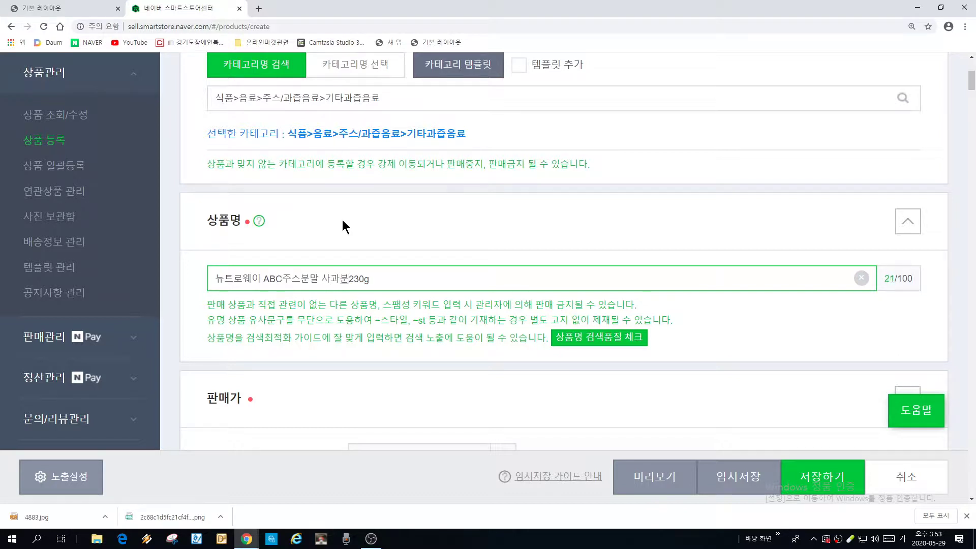
type("말 ")
Add 비트분말 and 당근분말 before 230g in the main product name
type("비트비")
key("BackSpace")
key("BackSpace")
type("분말 ")
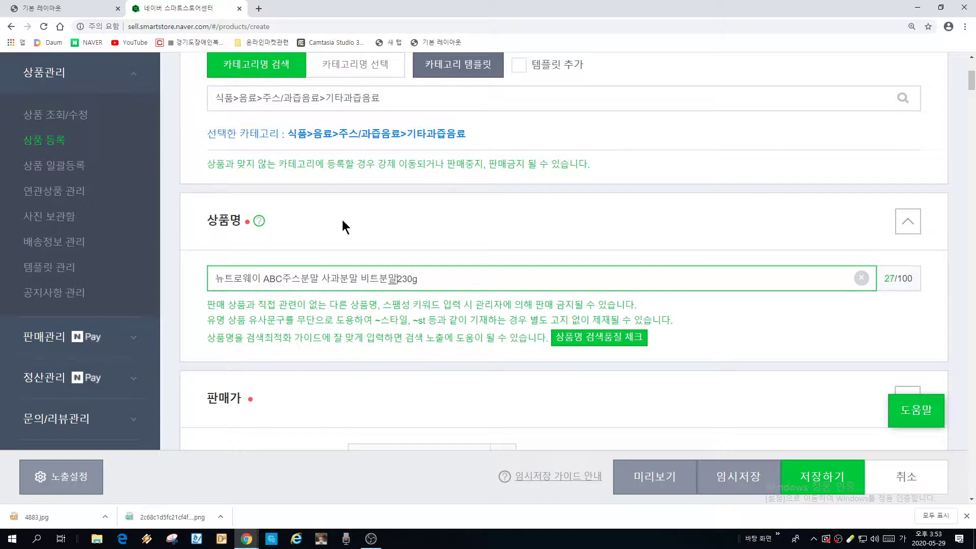
type("당근")
type("분ㅁ")
type("말")
left_click(496, 279)
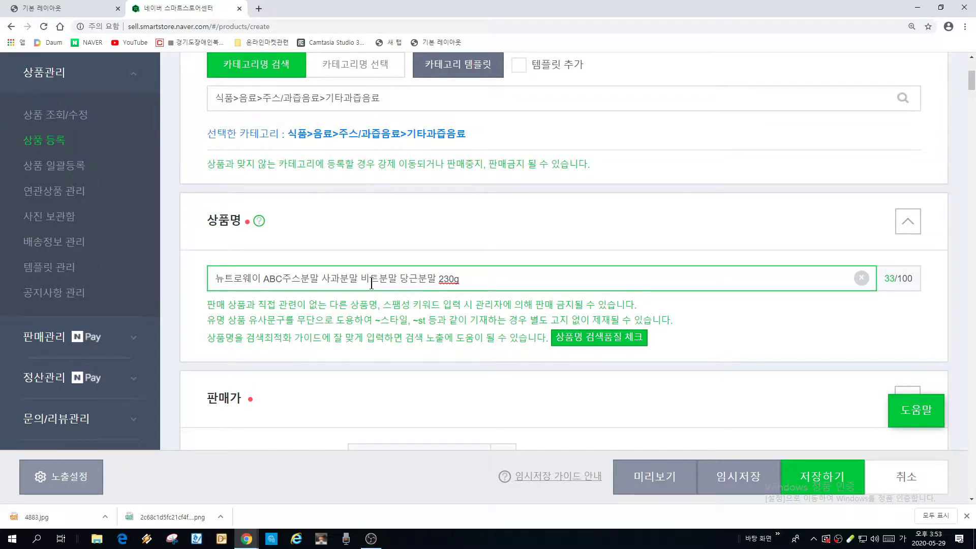
Run the search quality check on the product name and shorten 비트분말 to 비트
left_click(592, 339)
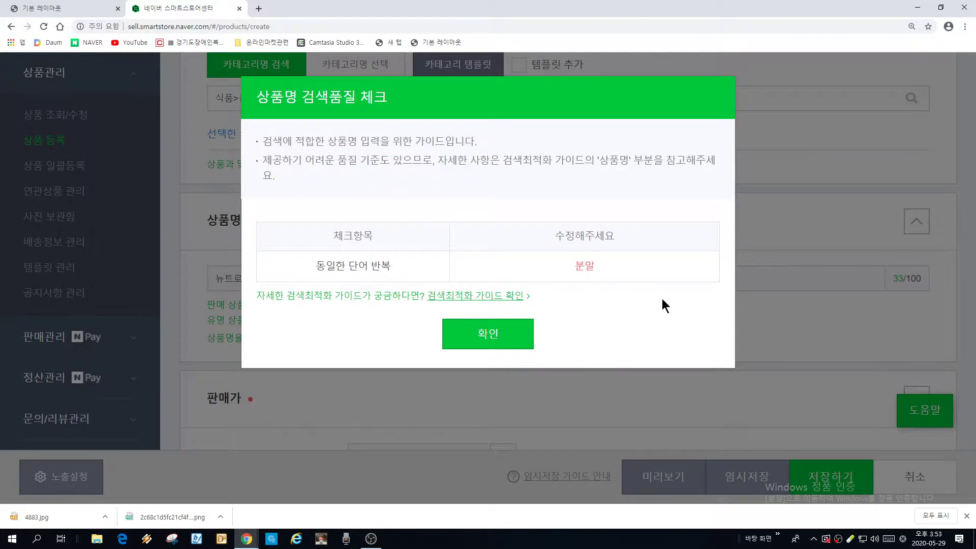
left_click(496, 343)
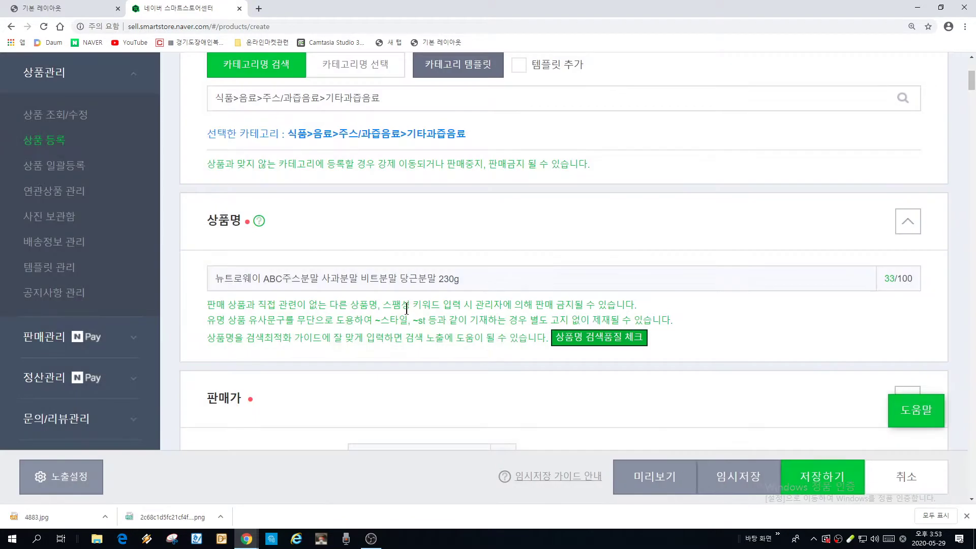
left_click(397, 280)
key("BackSpace")
key("BackSpace")
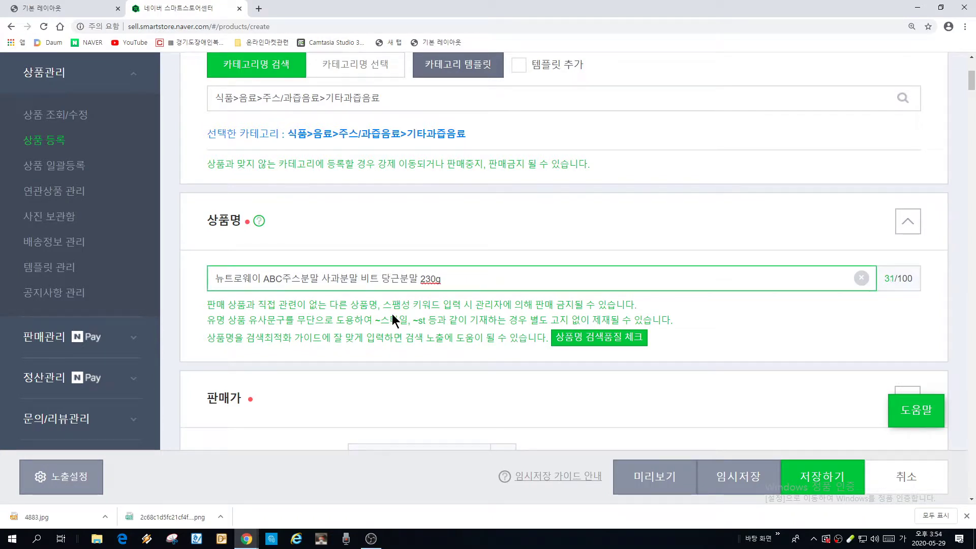
Change 비트 to 레드비트 in the product name and run its search quality check again
left_click(363, 283)
type("ㄹ")
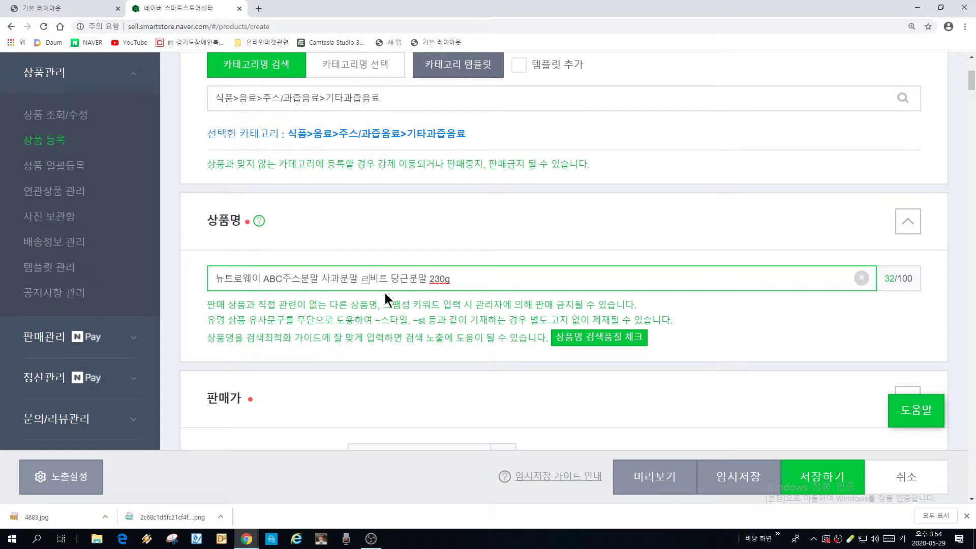
type("레드")
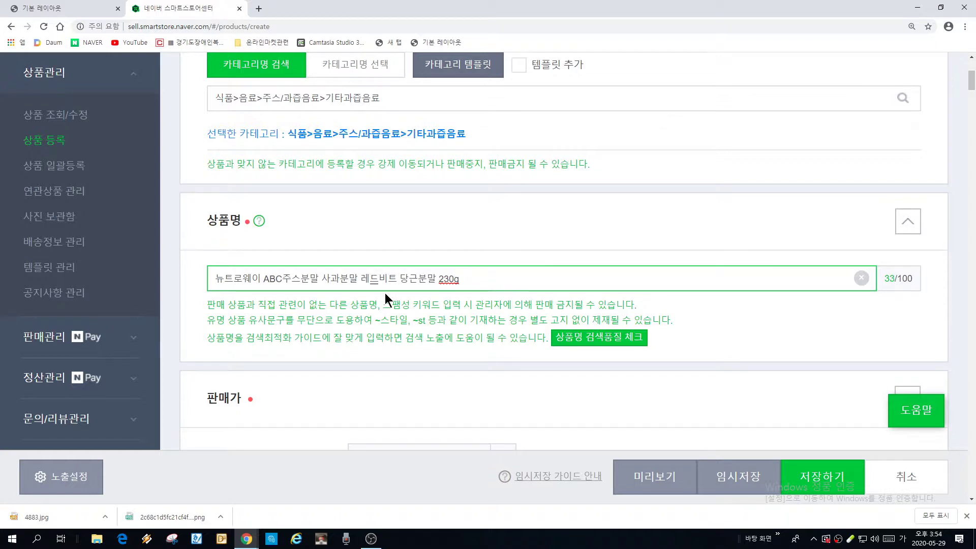
left_click(574, 338)
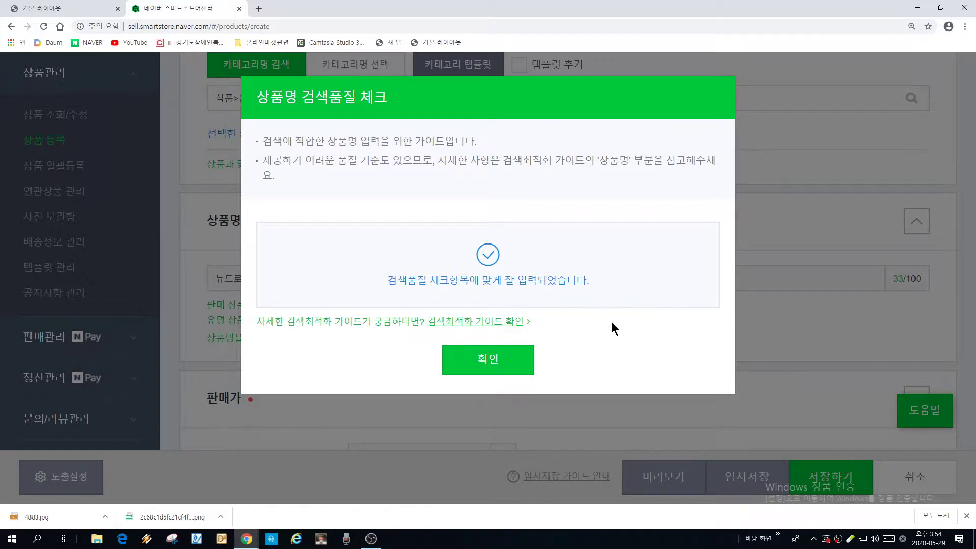
left_click(496, 364)
Turn the Smart Store-only product name off and on again to refresh it from the edited main product name
scroll(724, 303, "down", 4)
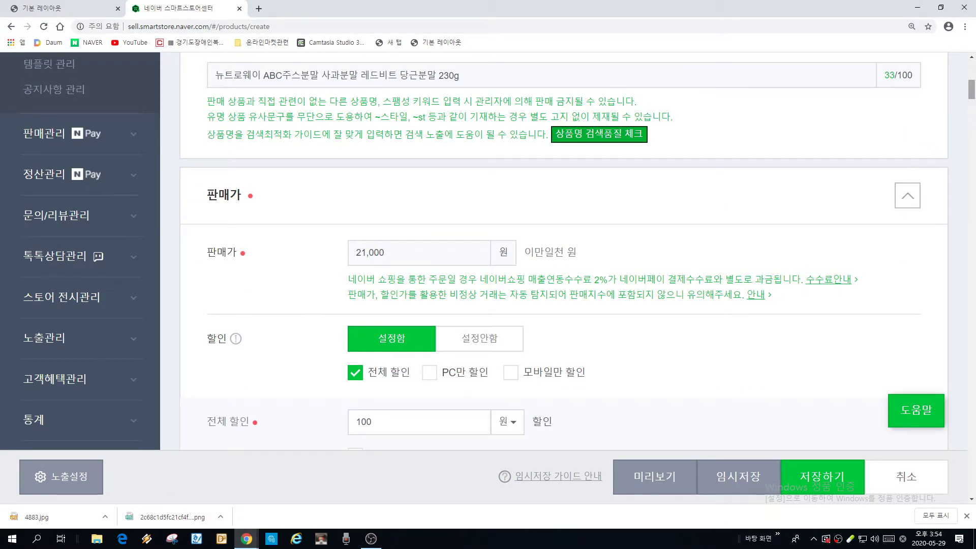
left_click_drag(971, 91, 963, 477)
scroll(962, 475, "up", 2)
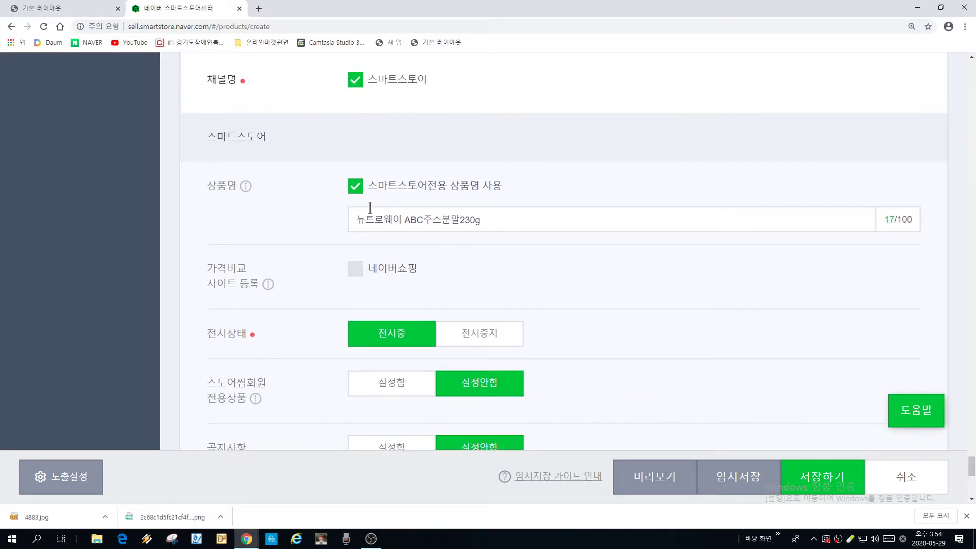
left_click(355, 186)
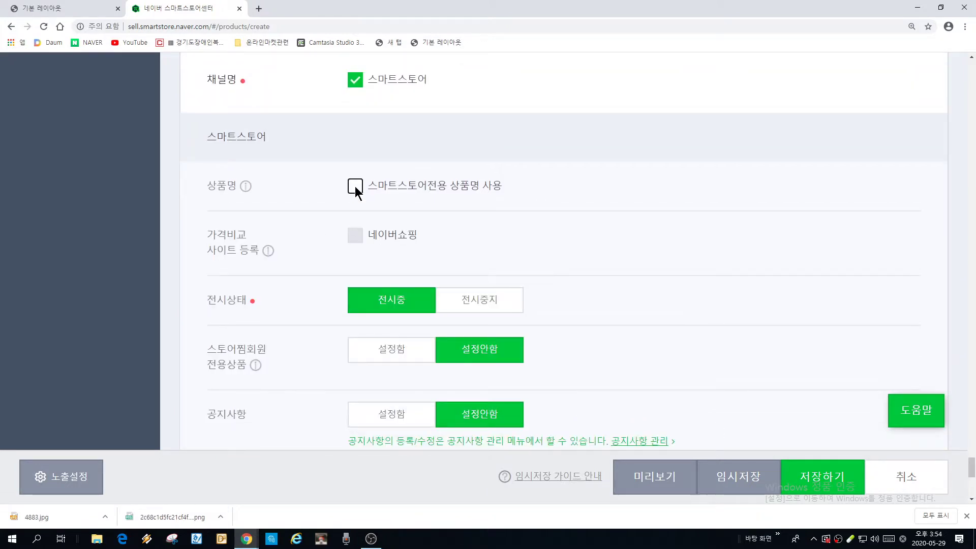
left_click(355, 186)
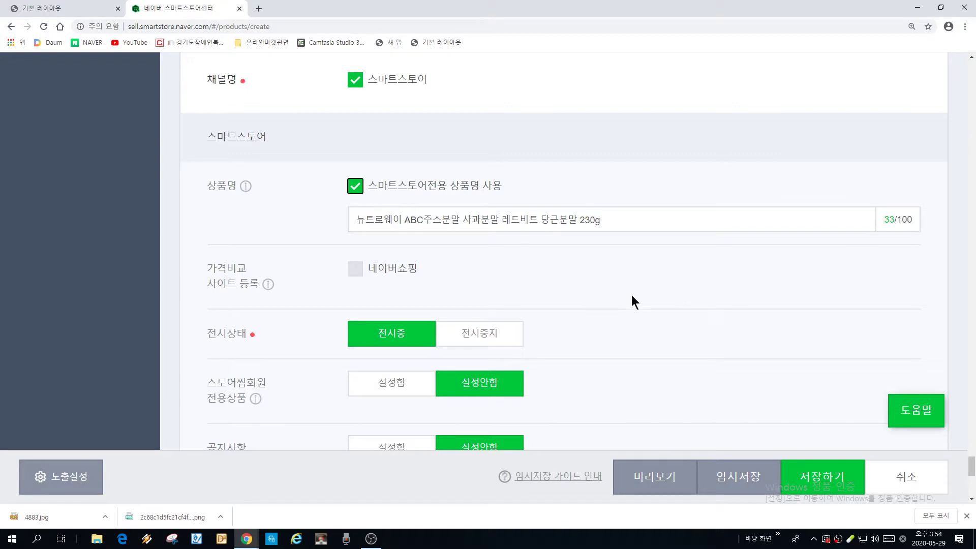
Run the Naver Shopping search quality check on the product information and save the product
scroll(670, 282, "down", 2)
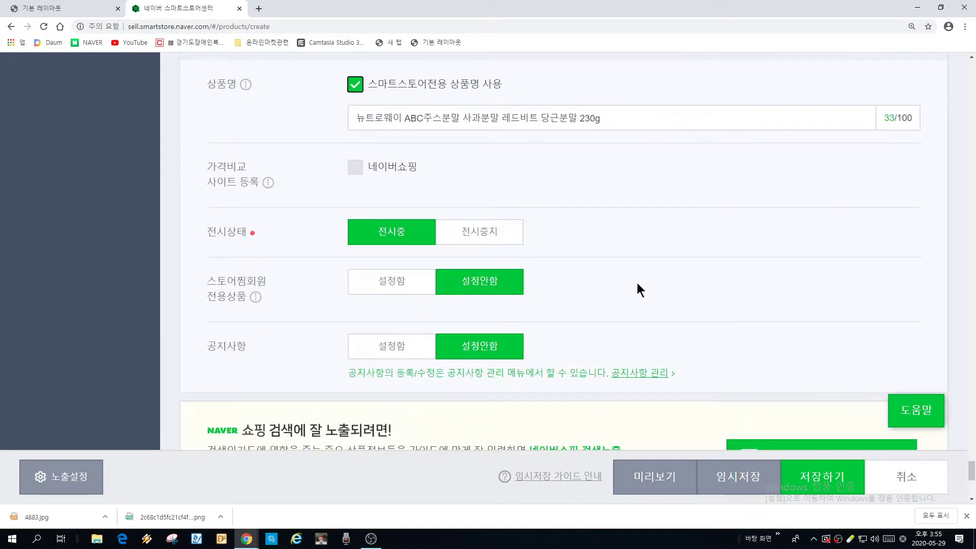
scroll(641, 282, "down", 2)
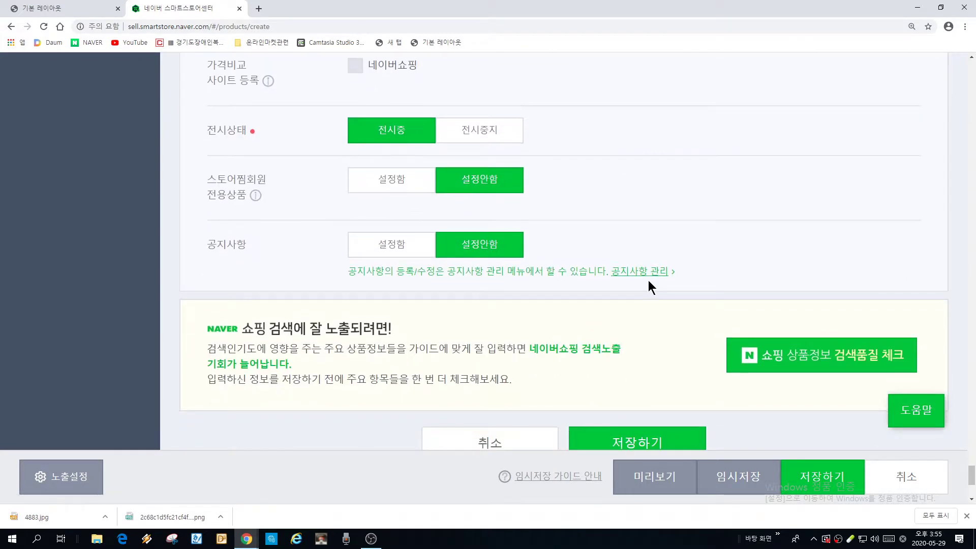
scroll(649, 279, "down", 2)
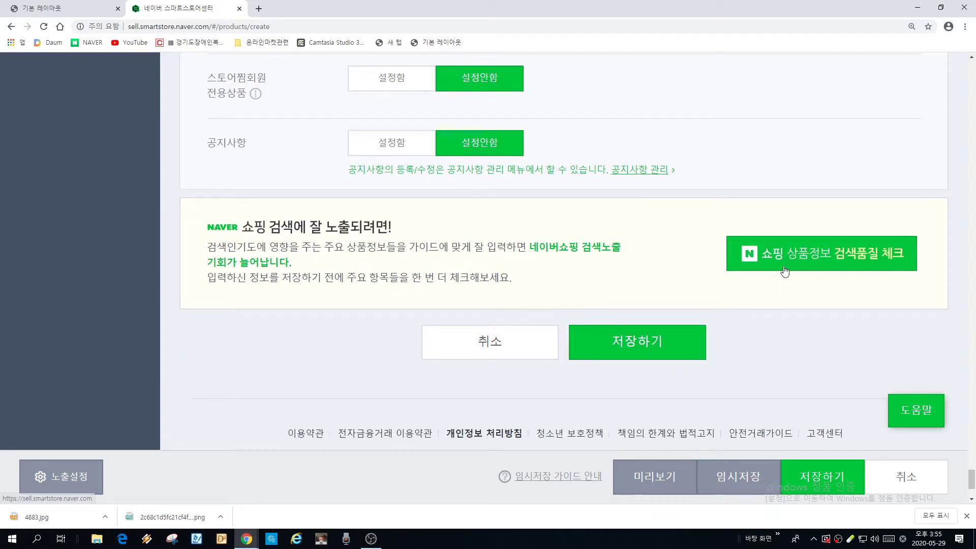
left_click(846, 262)
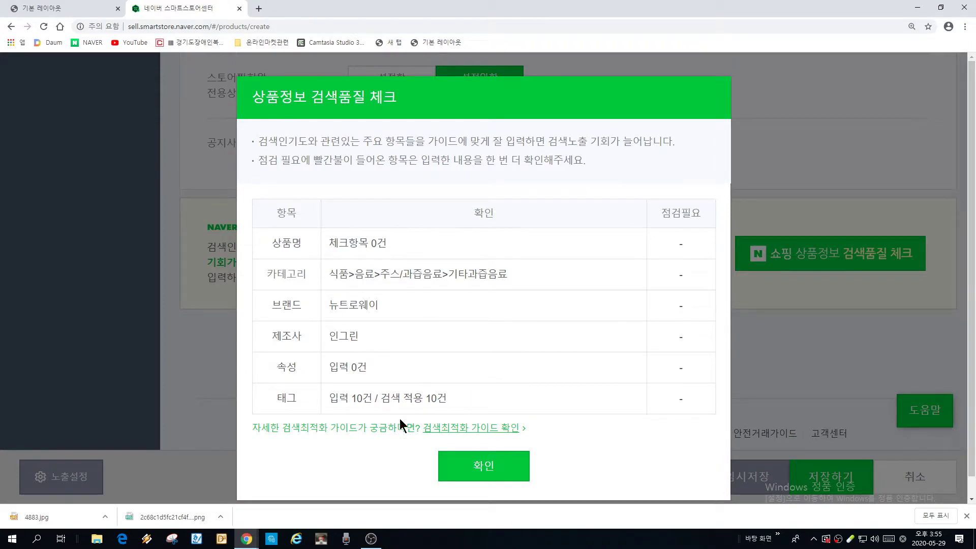
left_click(492, 475)
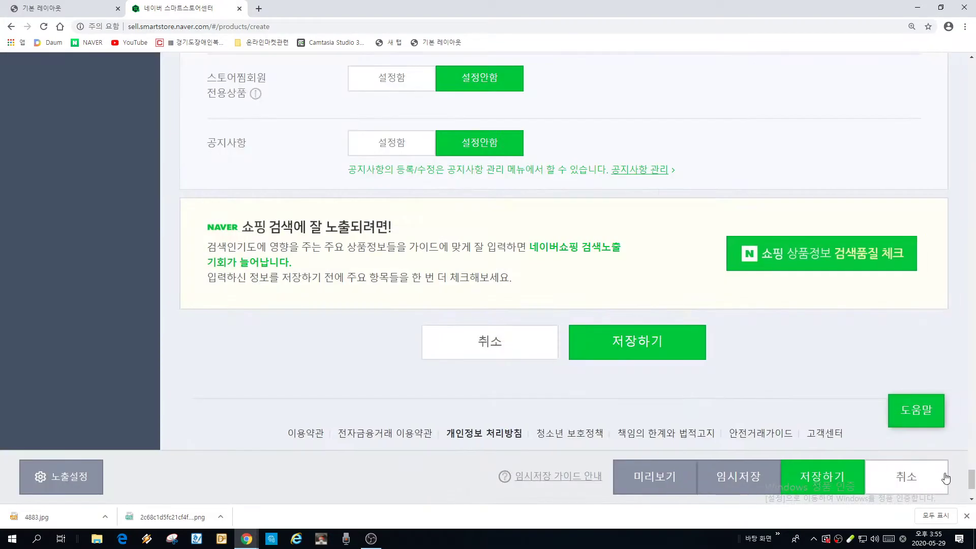
left_click(834, 482)
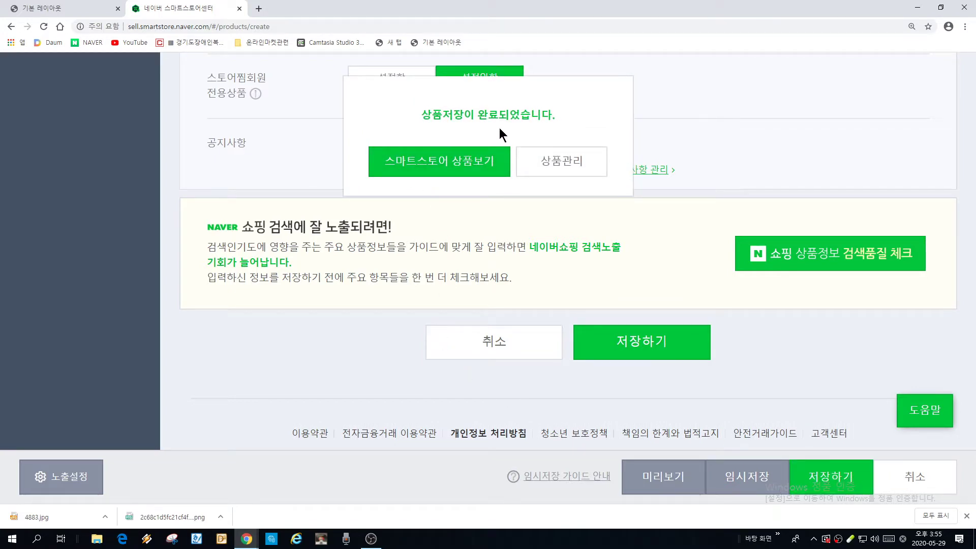
Open the saved product's Smart Store page and check its product name and discounted price
left_click(450, 170)
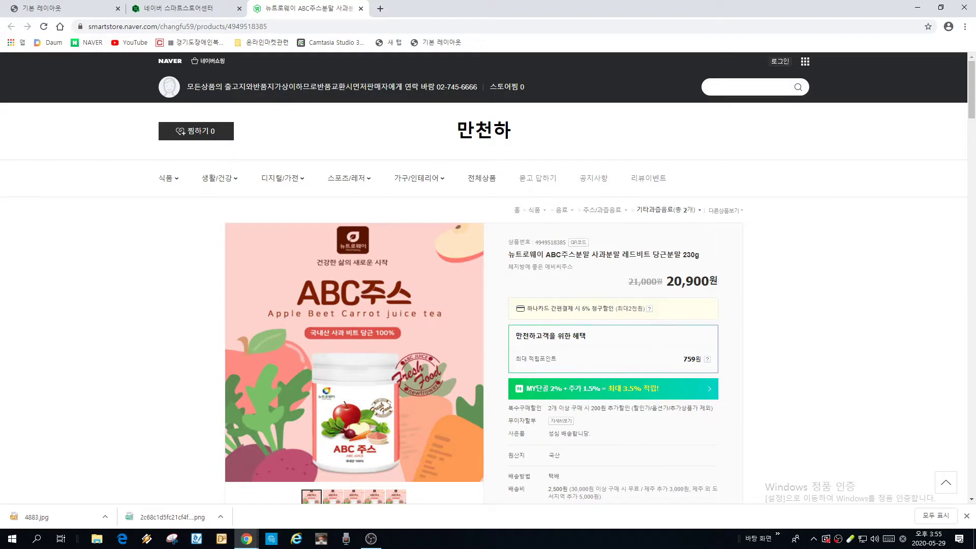
mouse_move(972, 104)
left_mouse_down()
mouse_move(973, 115)
mouse_move(972, 105)
left_mouse_up()
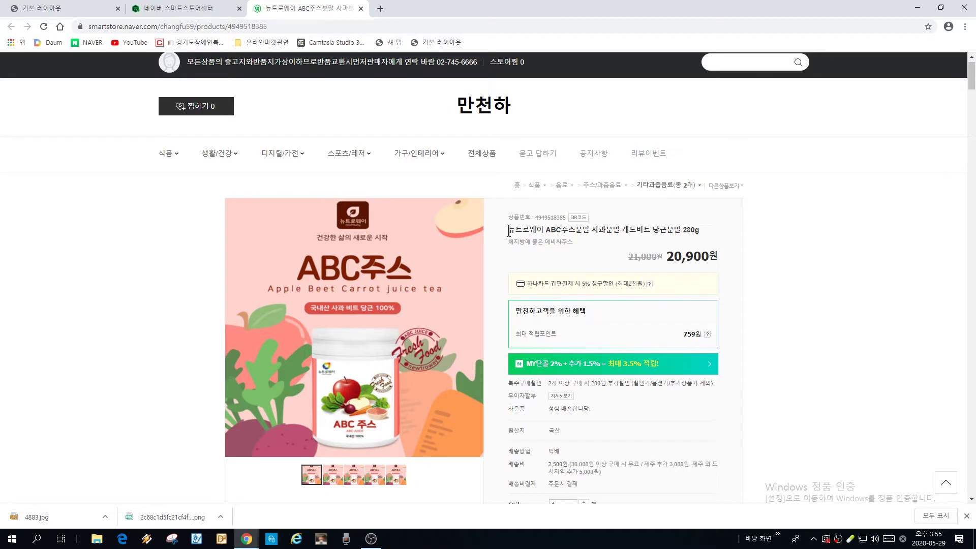
left_click_drag(509, 231, 711, 228)
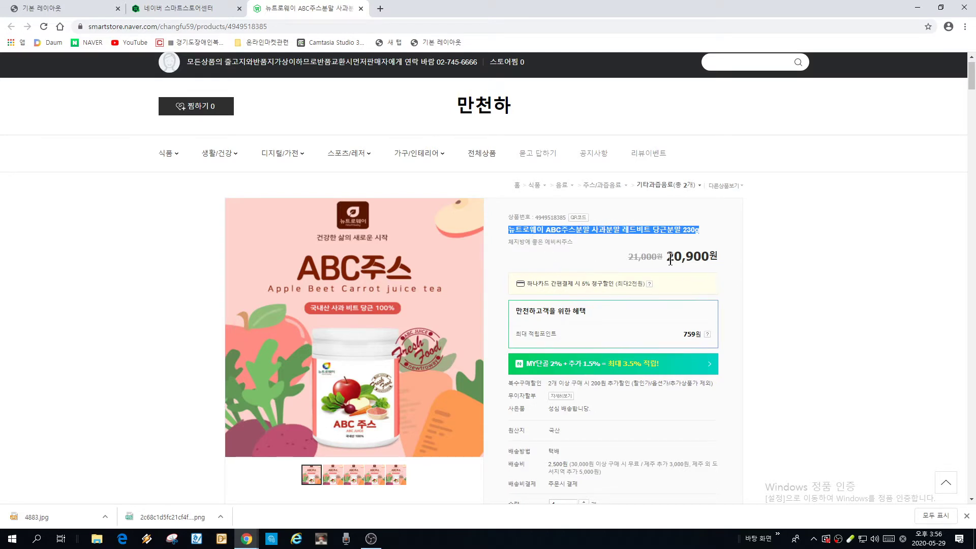
left_click_drag(672, 259, 717, 259)
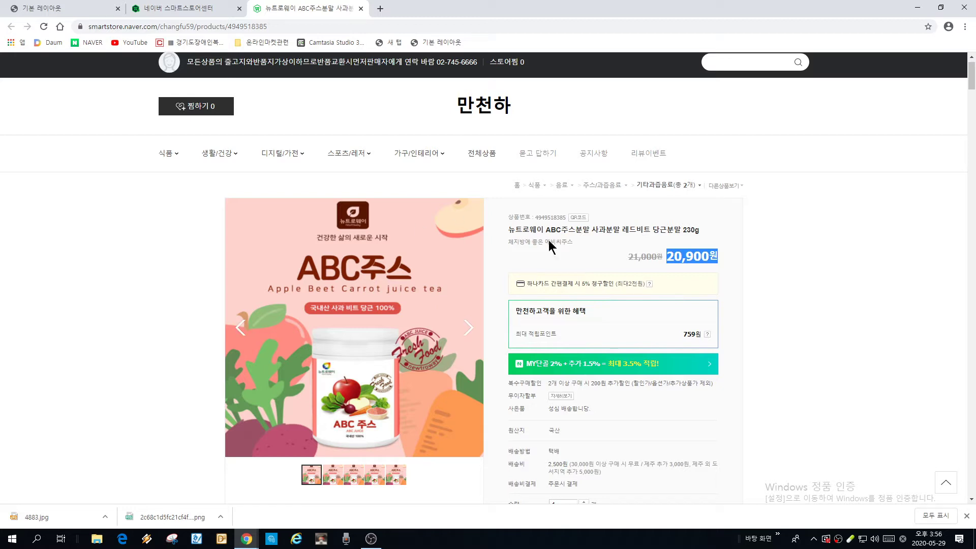
Review the delivery terms, purchase options and additional images, and recheck the name and price in the product summary
mouse_move(972, 87)
left_mouse_down()
mouse_move(971, 125)
mouse_move(969, 103)
left_mouse_up()
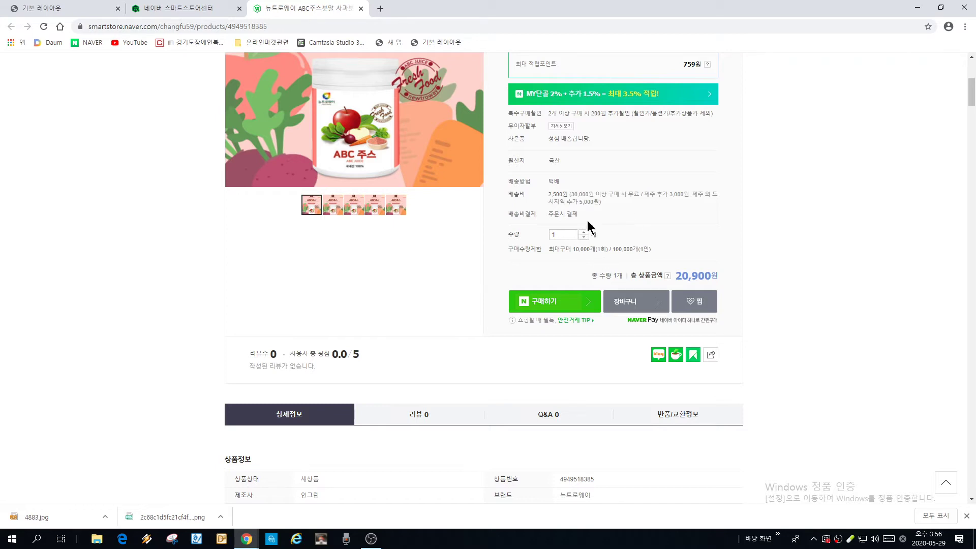
scroll(594, 222, "up", 1)
scroll(594, 221, "up", 2)
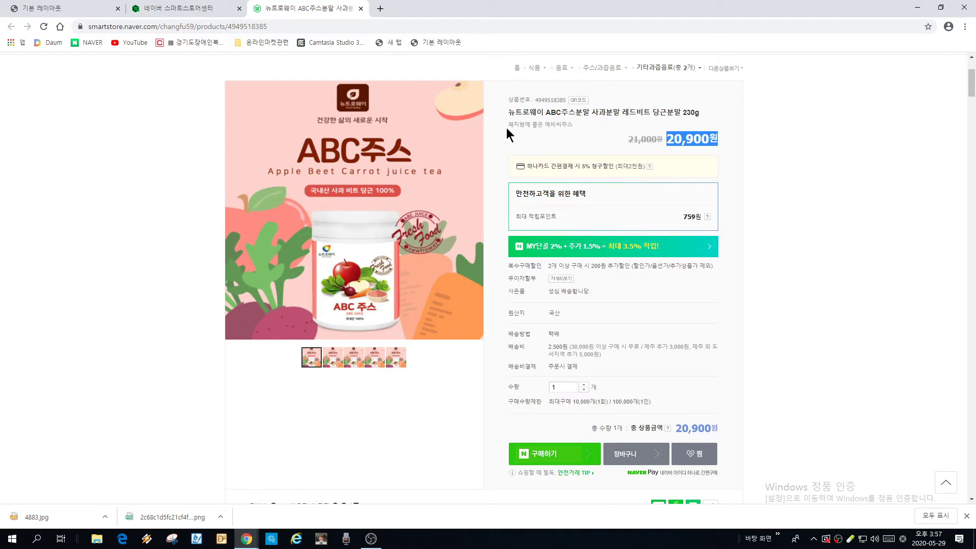
scroll(395, 282, "down", 2)
scroll(393, 280, "down", 2)
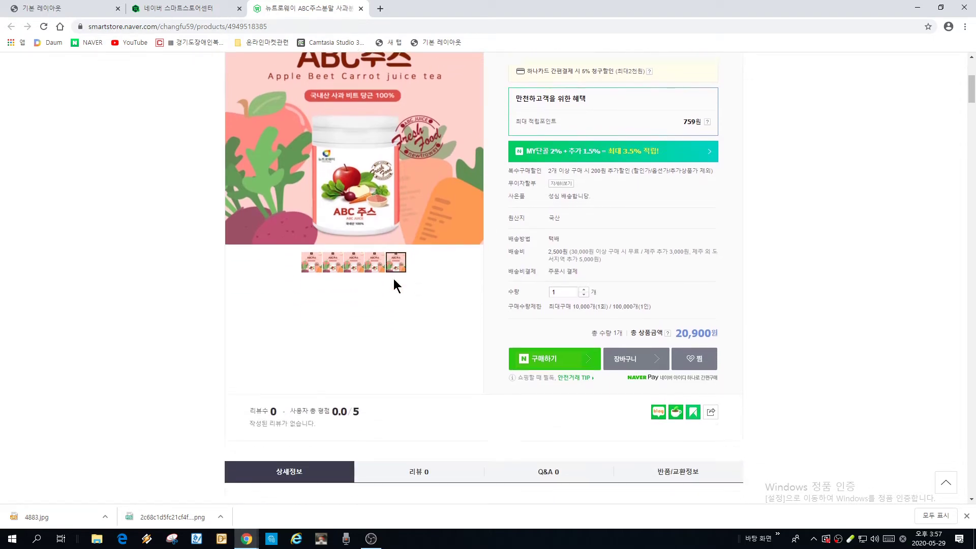
scroll(536, 217, "up", 3)
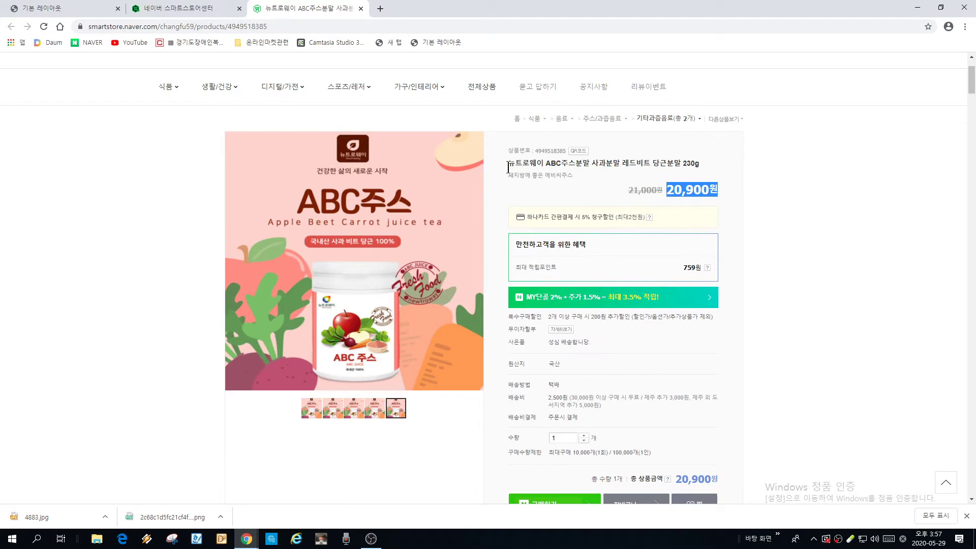
left_click_drag(508, 163, 709, 162)
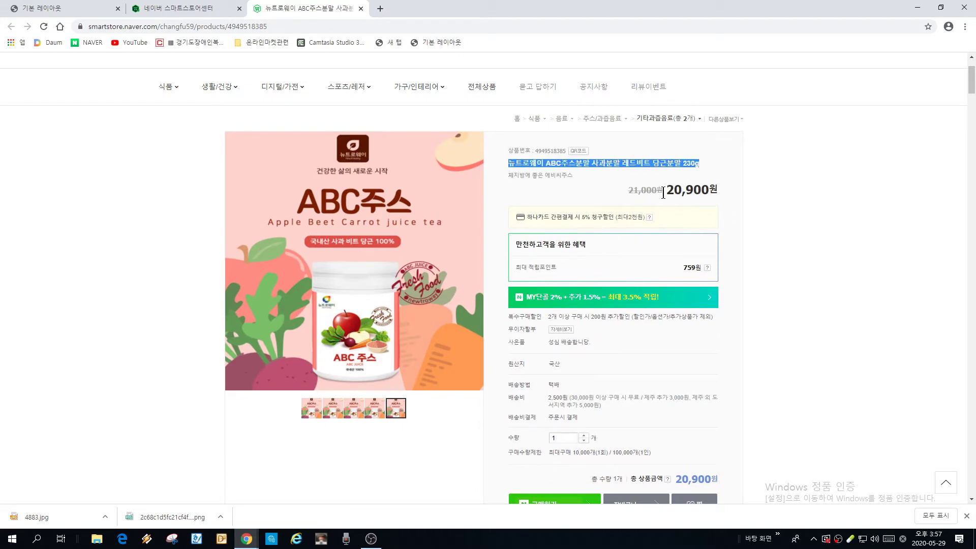
left_click_drag(663, 190, 711, 190)
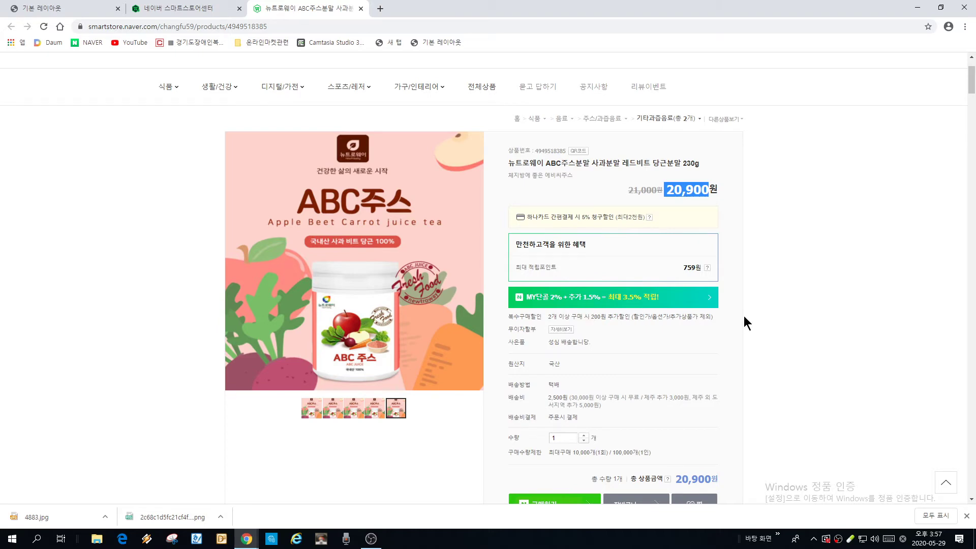
Look through the product information and the detail description images of the ABC juice page
scroll(235, 412, "down", 5)
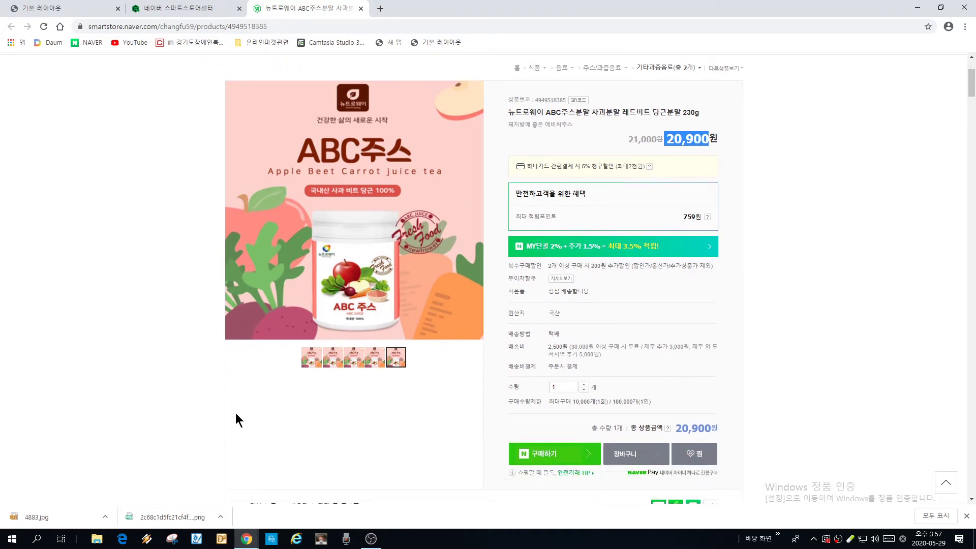
scroll(246, 402, "down", 5)
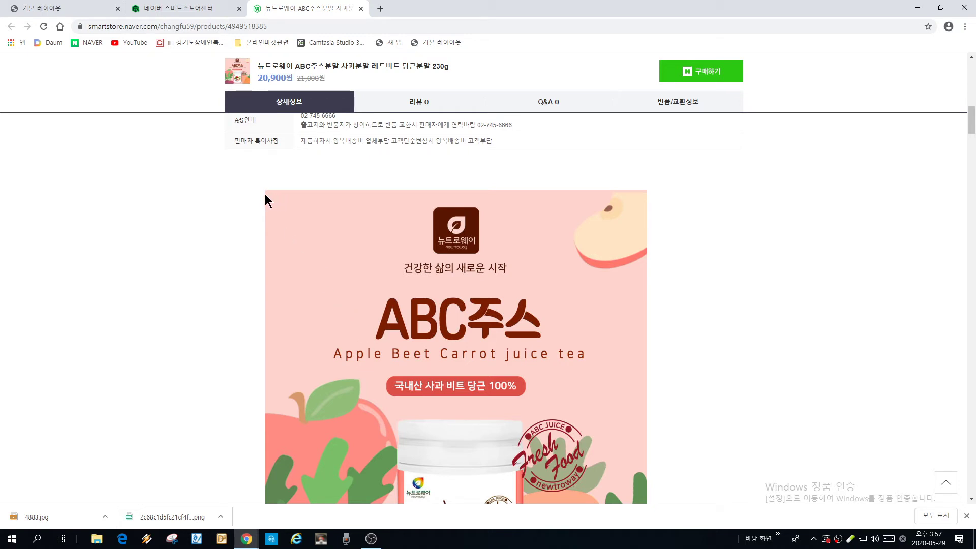
scroll(336, 281, "down", 18)
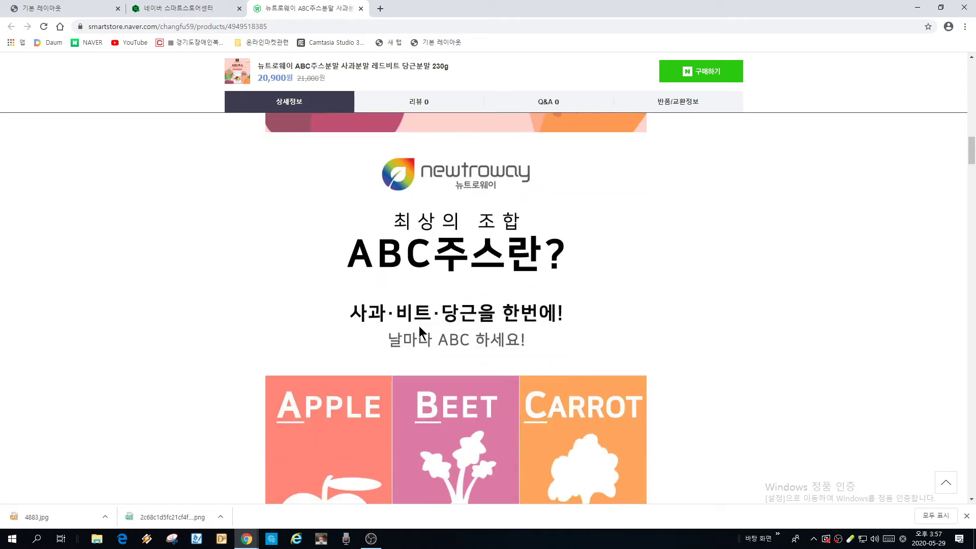
scroll(409, 329, "down", 15)
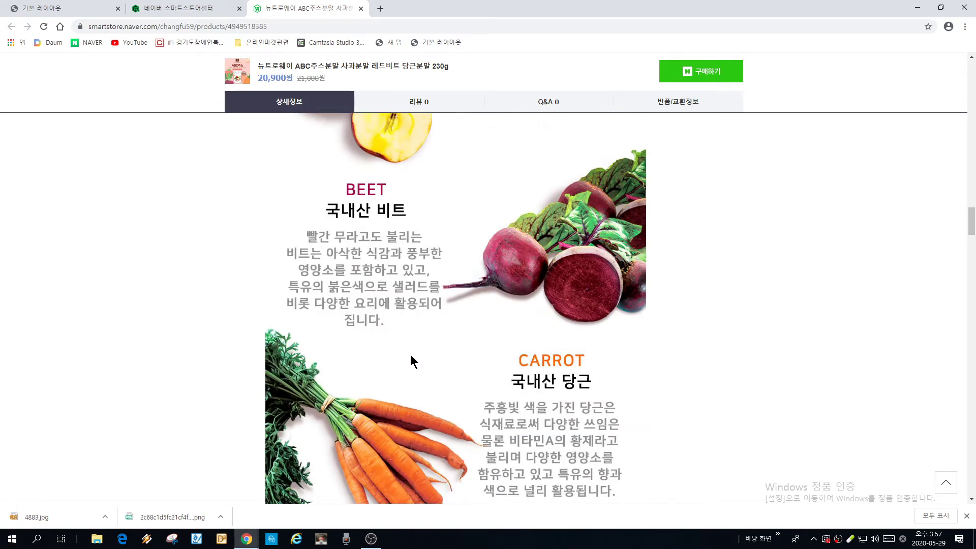
scroll(454, 365, "up", 10)
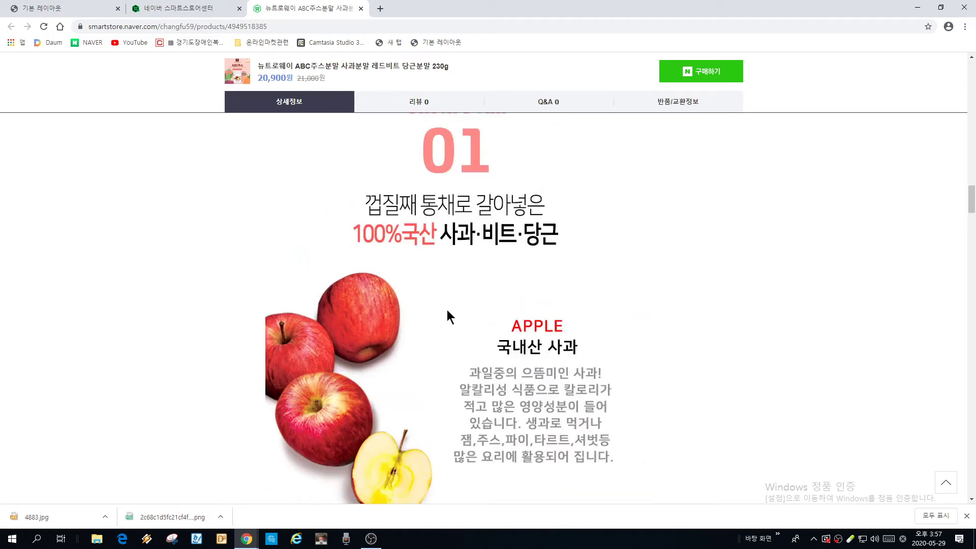
left_click_drag(972, 203, 972, 75)
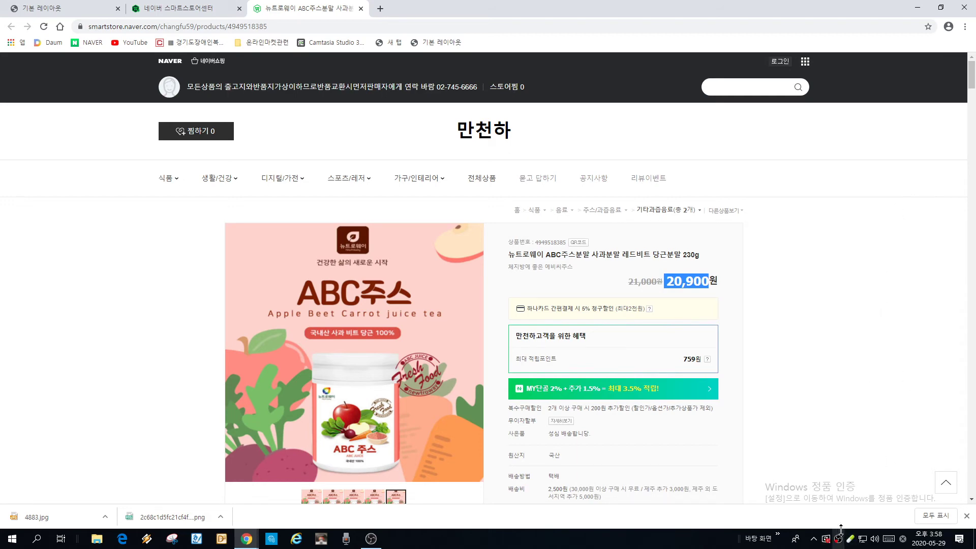
Minimize the store page window, close the blank Chrome window and switch to OBS Studio
left_click(919, 9)
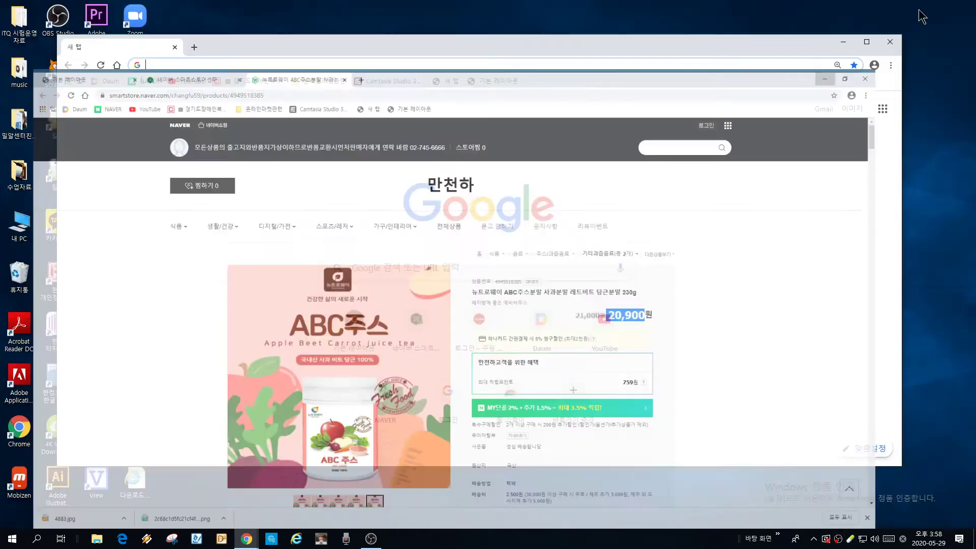
left_click(890, 42)
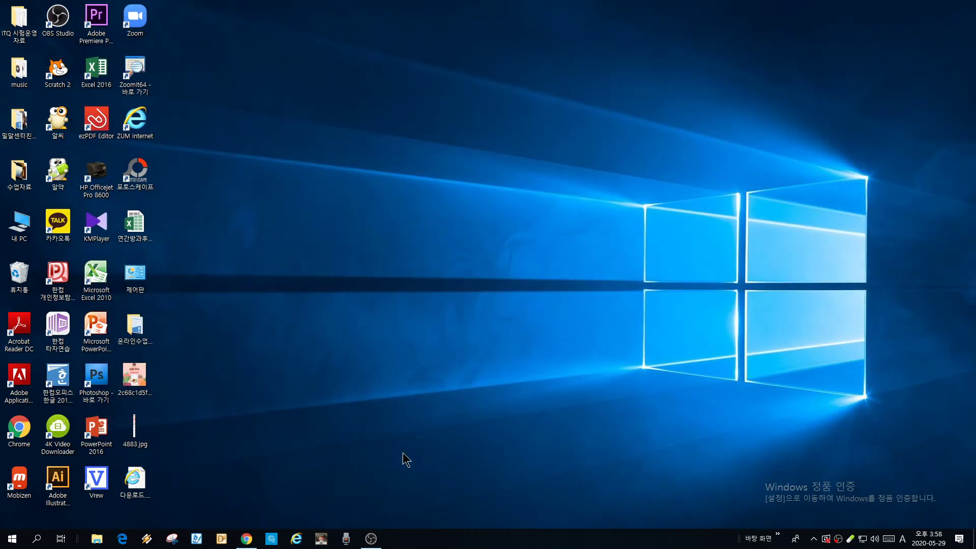
left_click(371, 539)
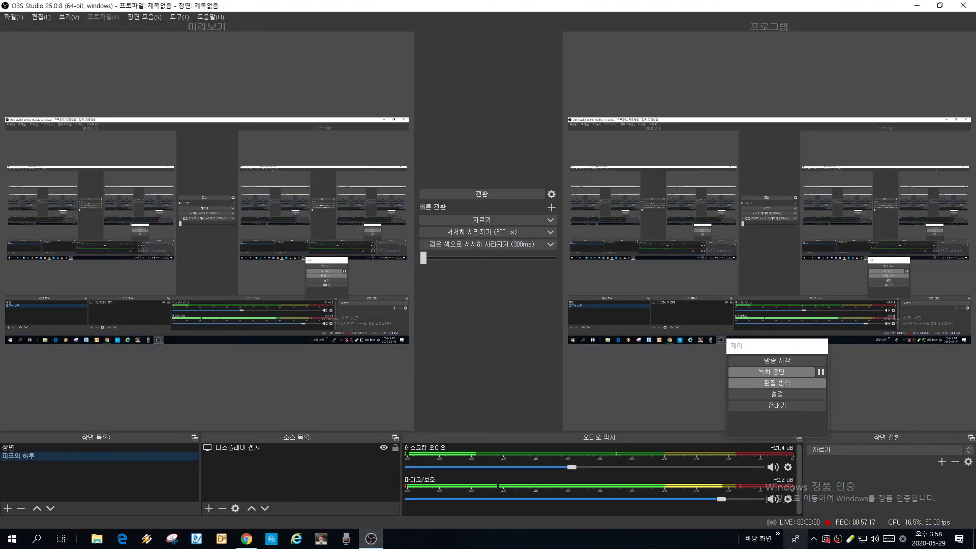